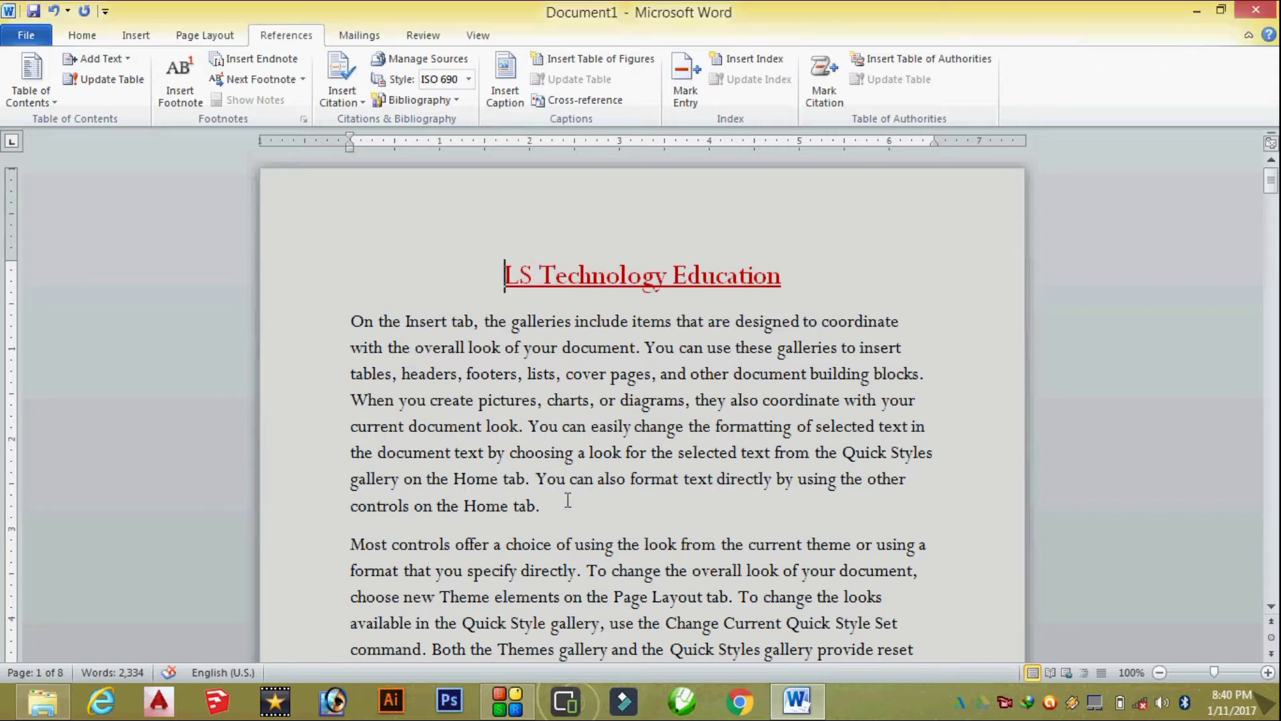
# Step: Insert an empty line after the first body paragraph of 'LS Technology Education'
pyautogui.scroll(-1, 557, 418)
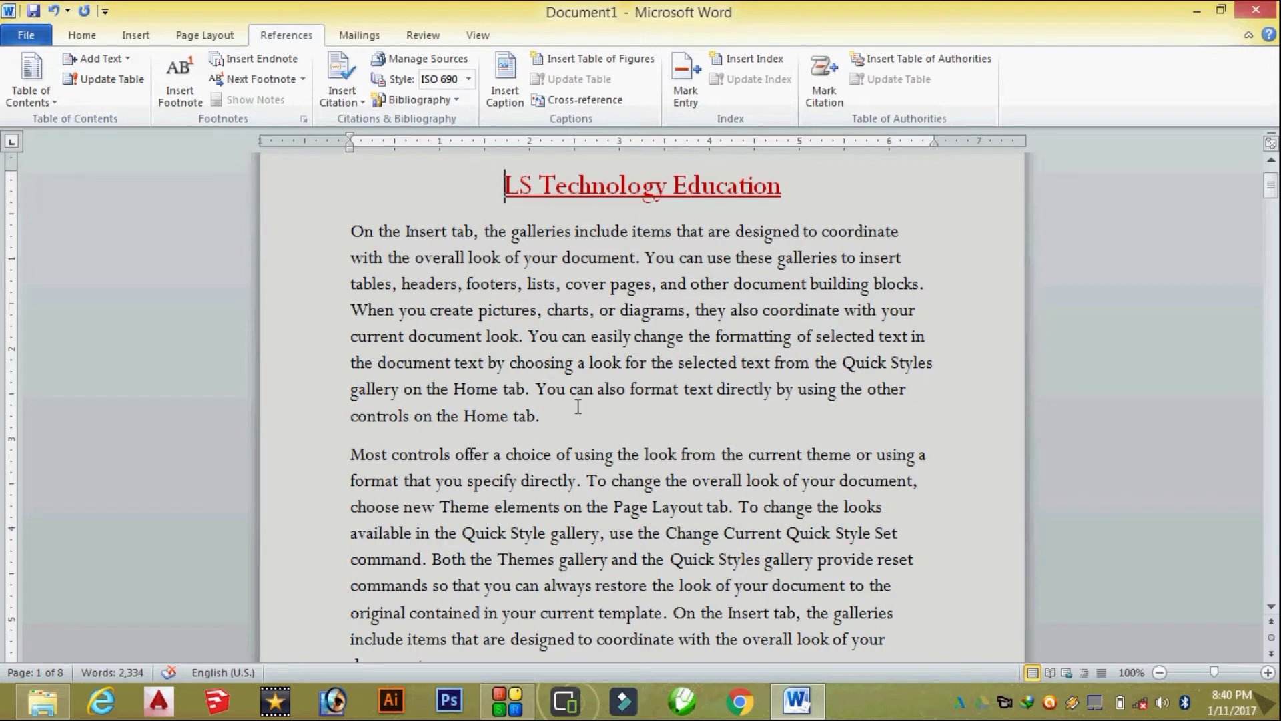
pyautogui.scroll(-1, 578, 406)
pyautogui.scroll(1, 558, 339)
pyautogui.scroll(-1, 547, 350)
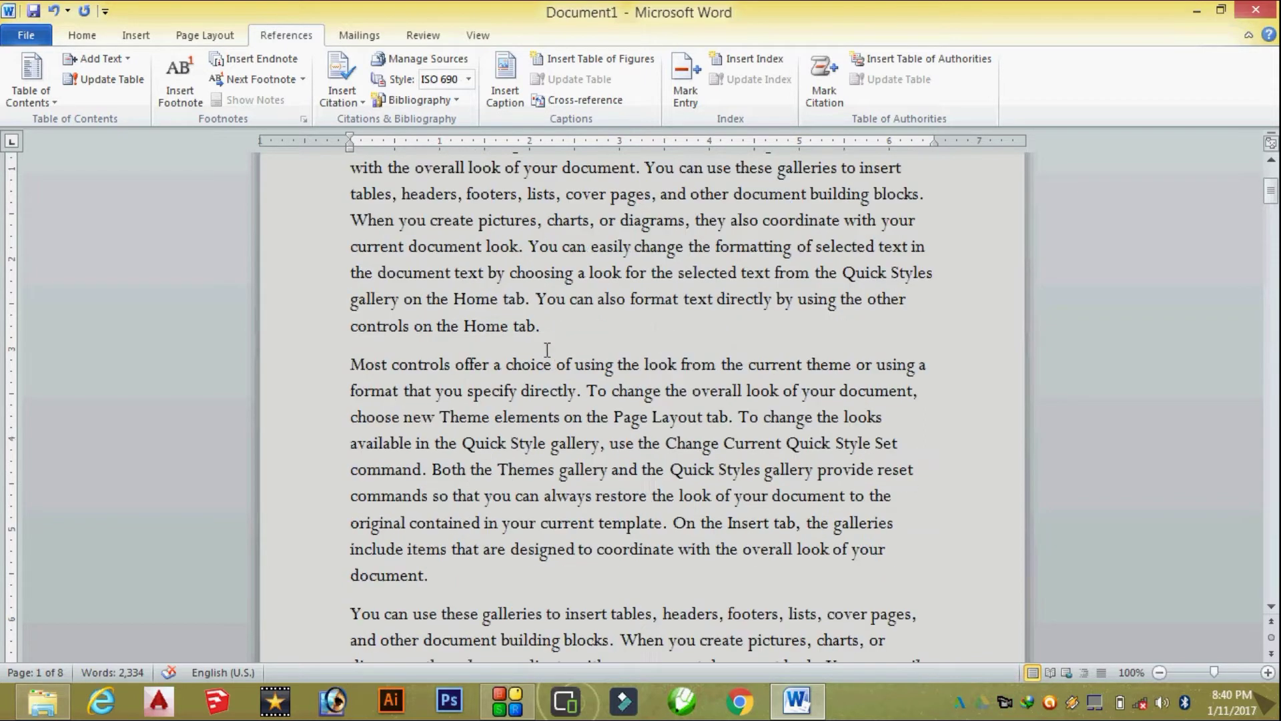
pyautogui.press('Return')
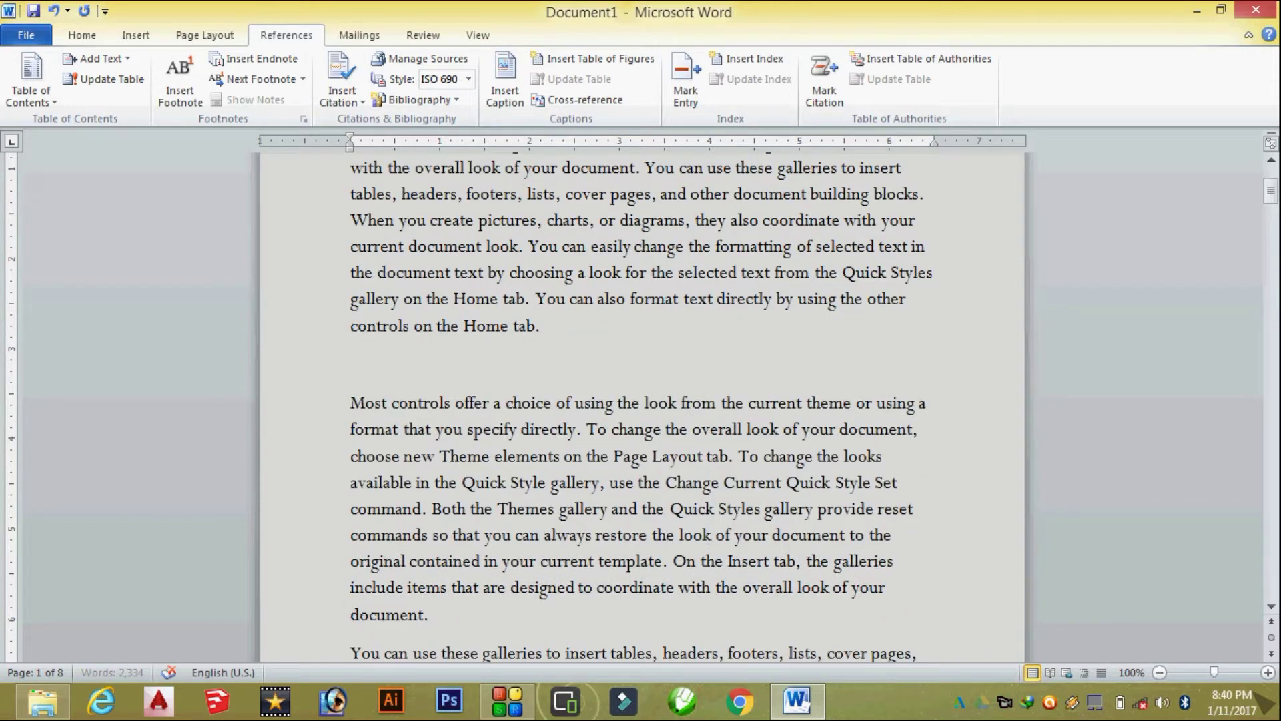
# Step: Search Clip Art for 'computer' and insert the woman-at-computer image below the first paragraph
pyautogui.click(130, 35)
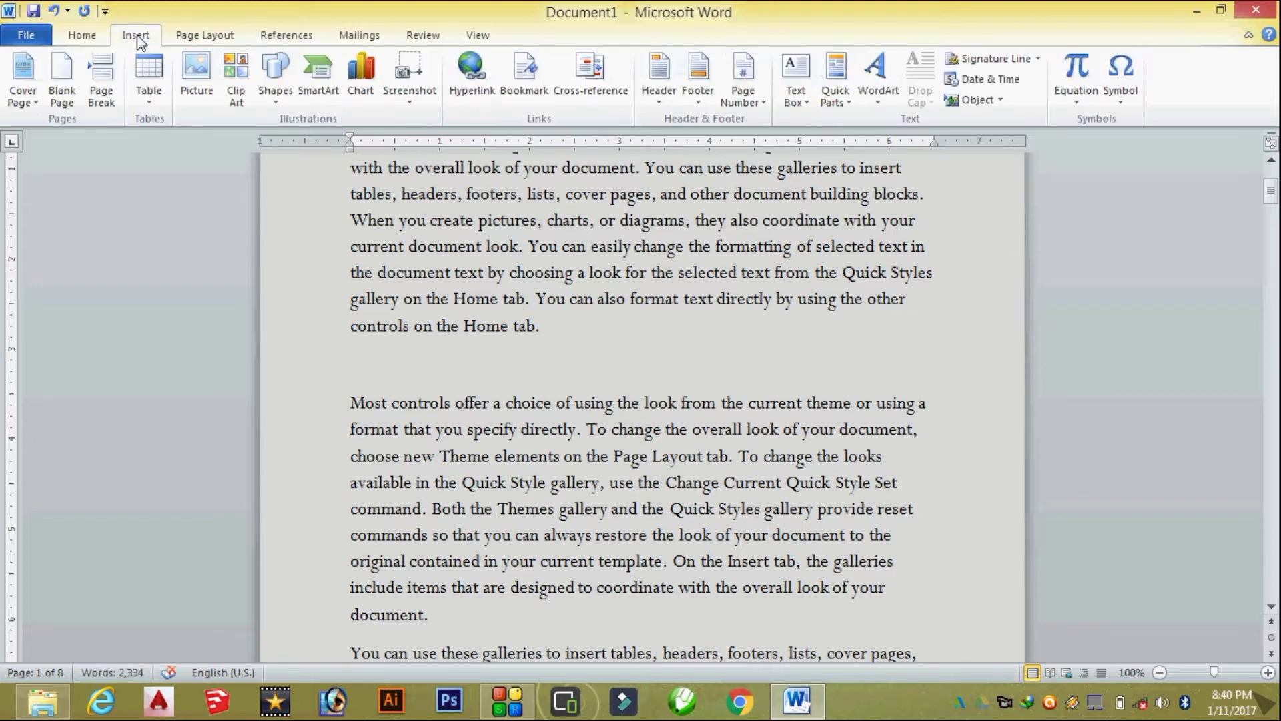
pyautogui.click(197, 74)
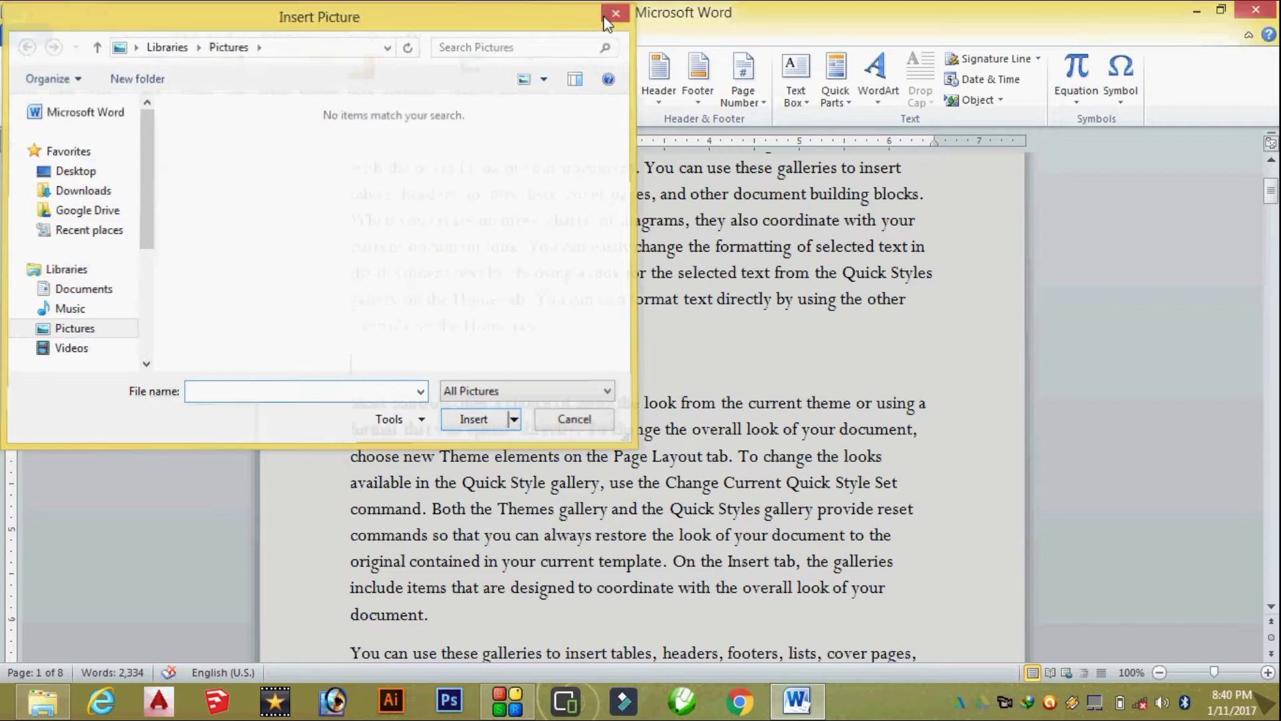
pyautogui.click(626, 13)
pyautogui.click(235, 81)
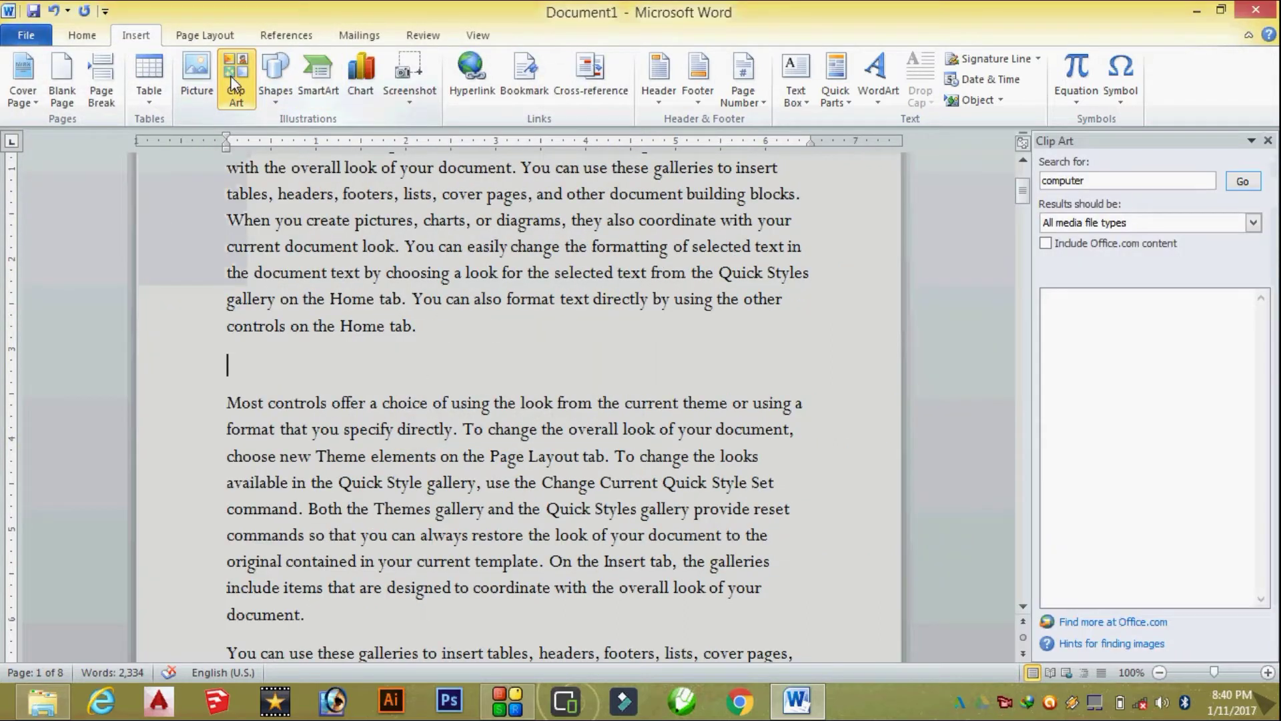
pyautogui.click(1235, 183)
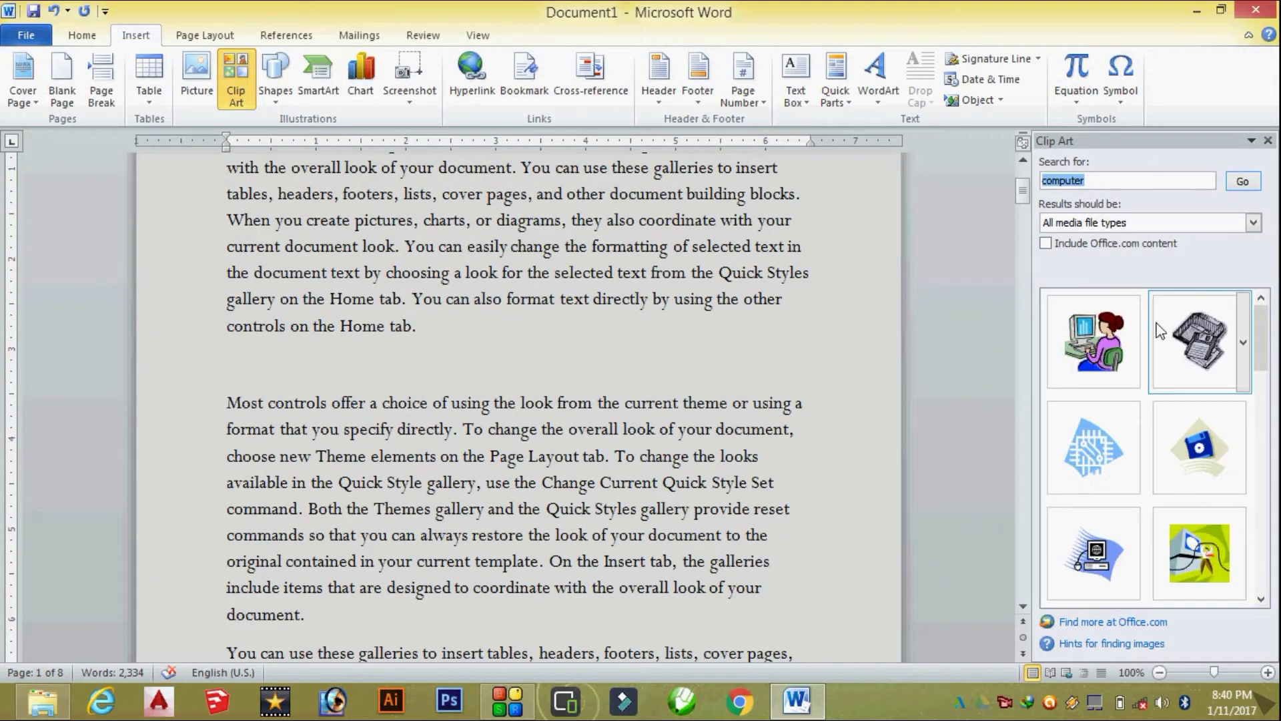
pyautogui.click(1109, 350)
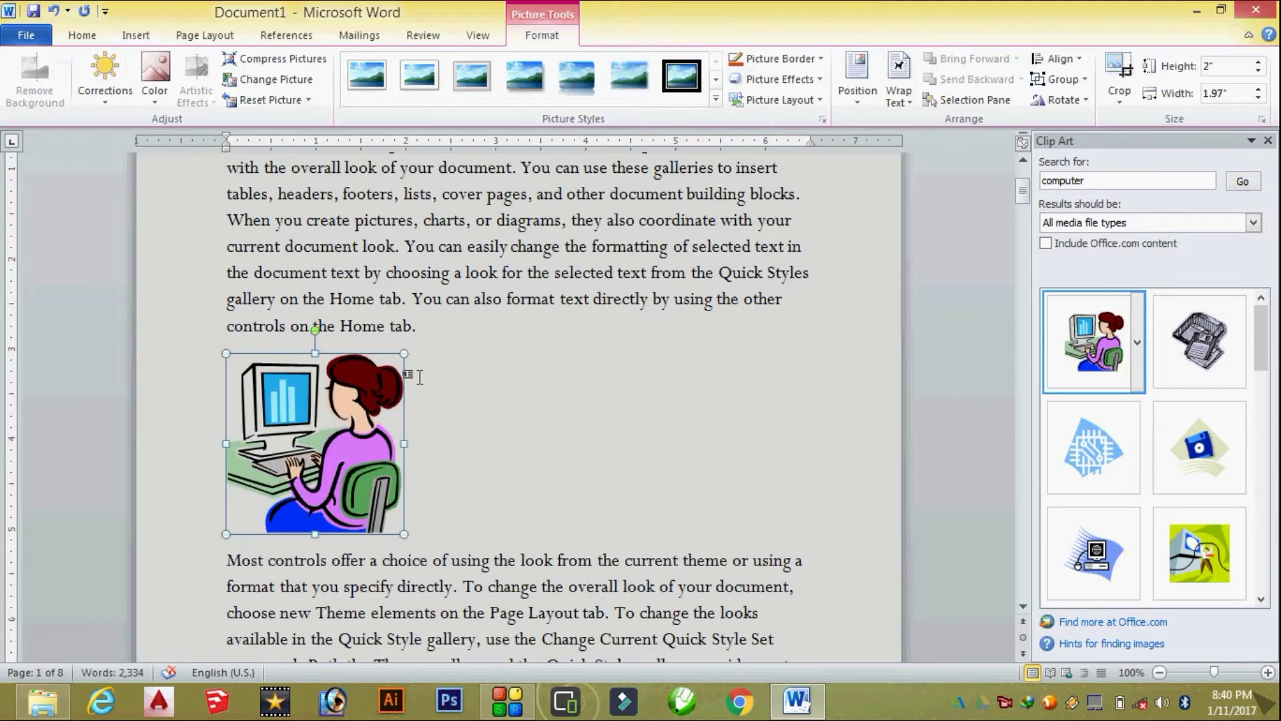
# Step: Add a blank paragraph after the 'directly' paragraph and insert the blue circuit clip art there
pyautogui.scroll(-10, 501, 440)
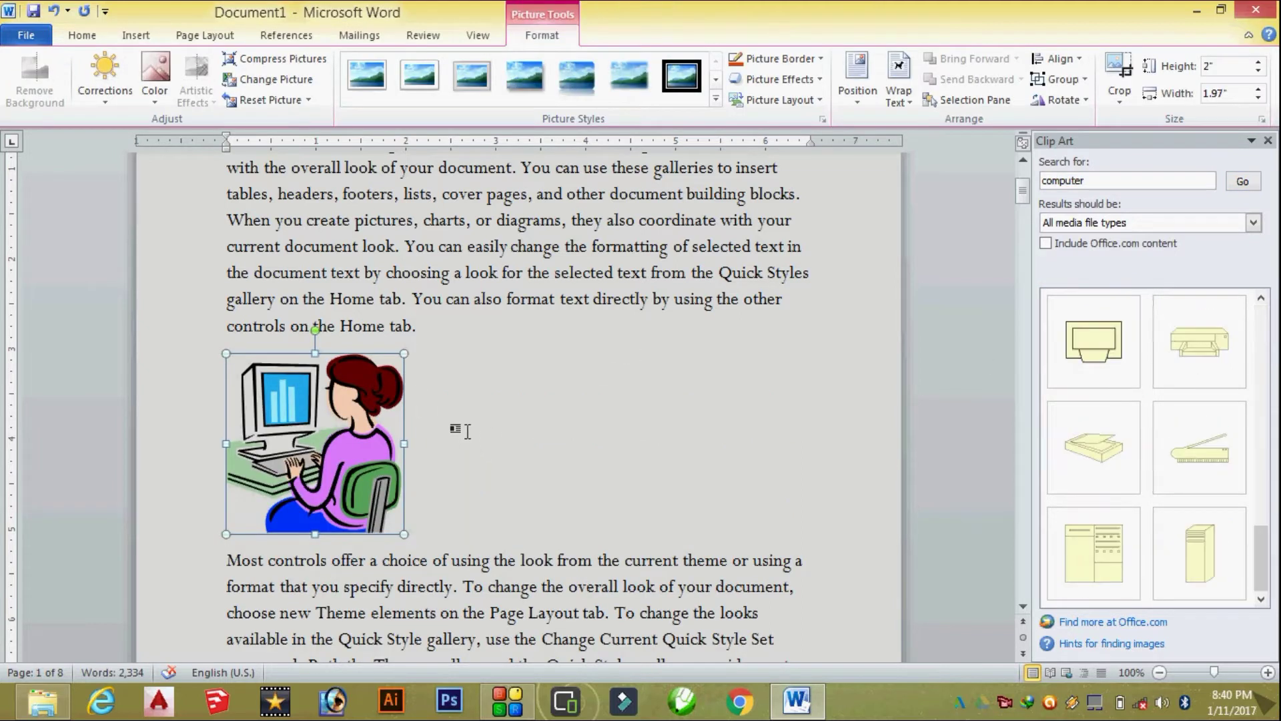
pyautogui.click(596, 459)
pyautogui.scroll(-5, 596, 459)
pyautogui.scroll(-5, 534, 434)
pyautogui.scroll(-5, 480, 414)
pyautogui.scroll(-4, 447, 401)
pyautogui.scroll(-3, 447, 401)
pyautogui.click(474, 379)
pyautogui.press('Return')
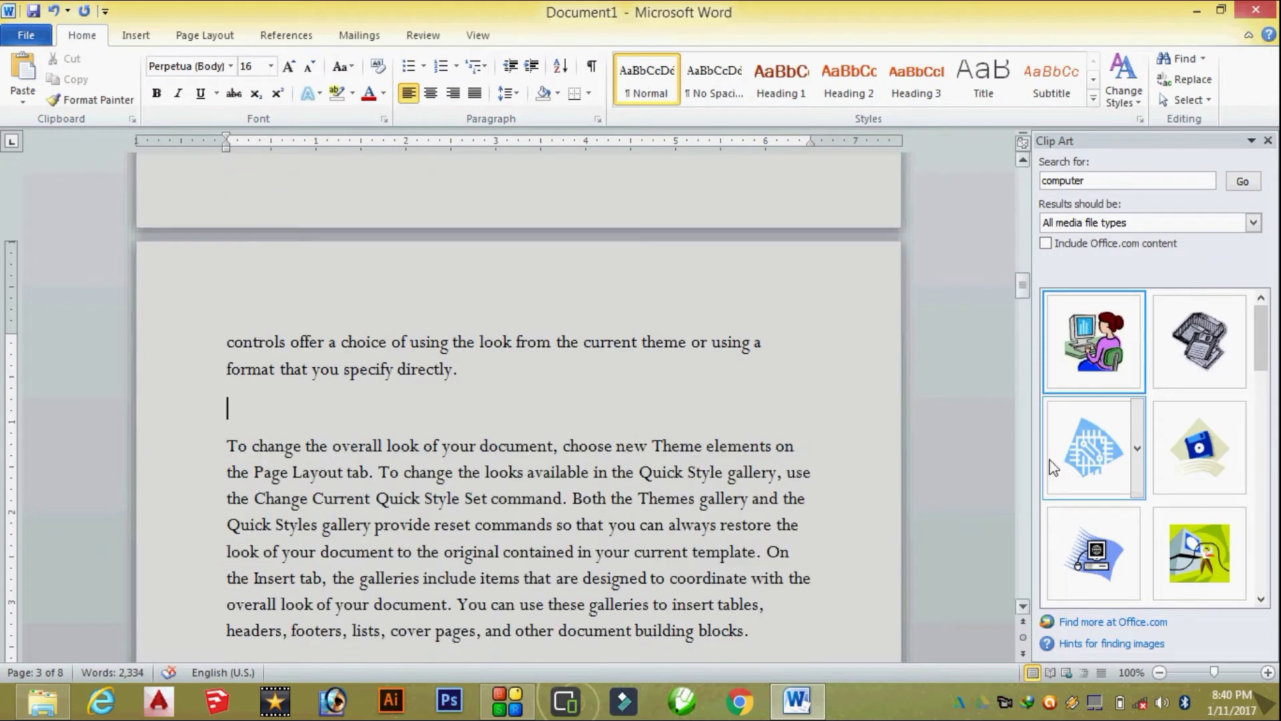
pyautogui.click(1094, 447)
# Step: Add a blank paragraph after the 'Home tab' paragraph and insert the man-at-computer clip art
pyautogui.scroll(-2, 1153, 434)
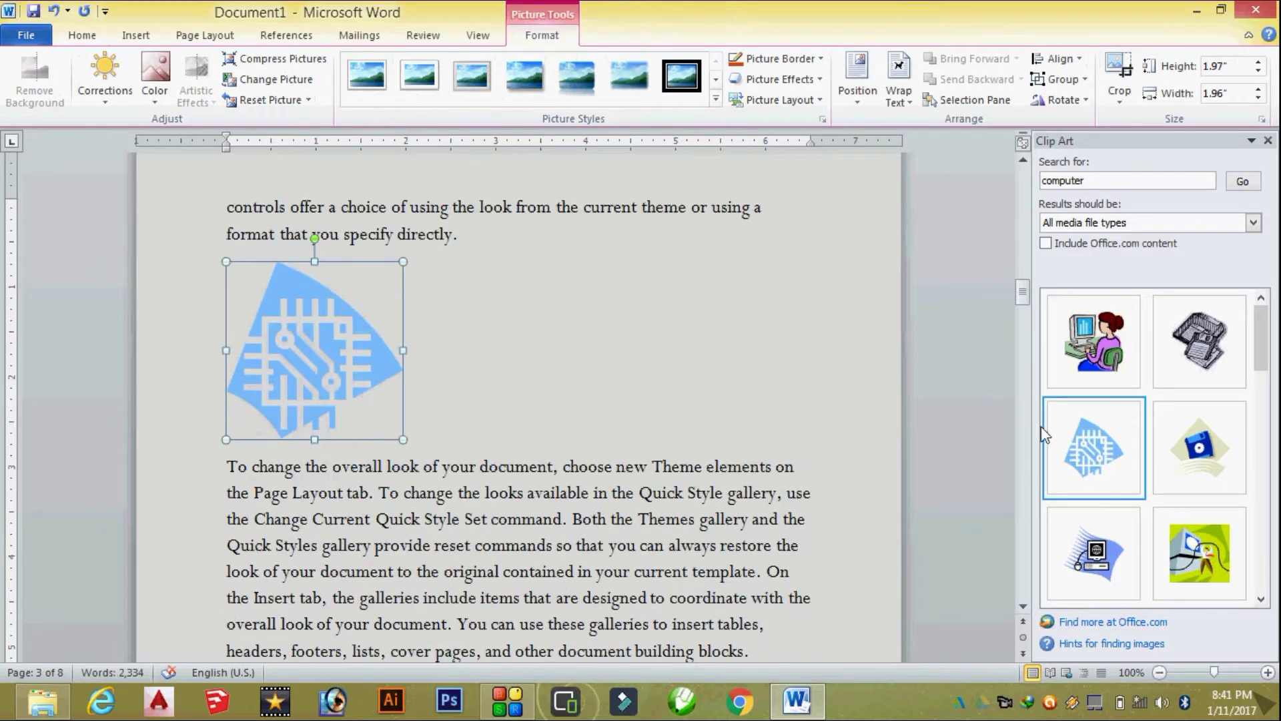
pyautogui.scroll(-1, 1039, 433)
pyautogui.scroll(-2, 1033, 437)
pyautogui.scroll(-3, 1034, 433)
pyautogui.scroll(-3, 562, 445)
pyautogui.scroll(-4, 563, 445)
pyautogui.scroll(-1, 563, 445)
pyautogui.click(479, 312)
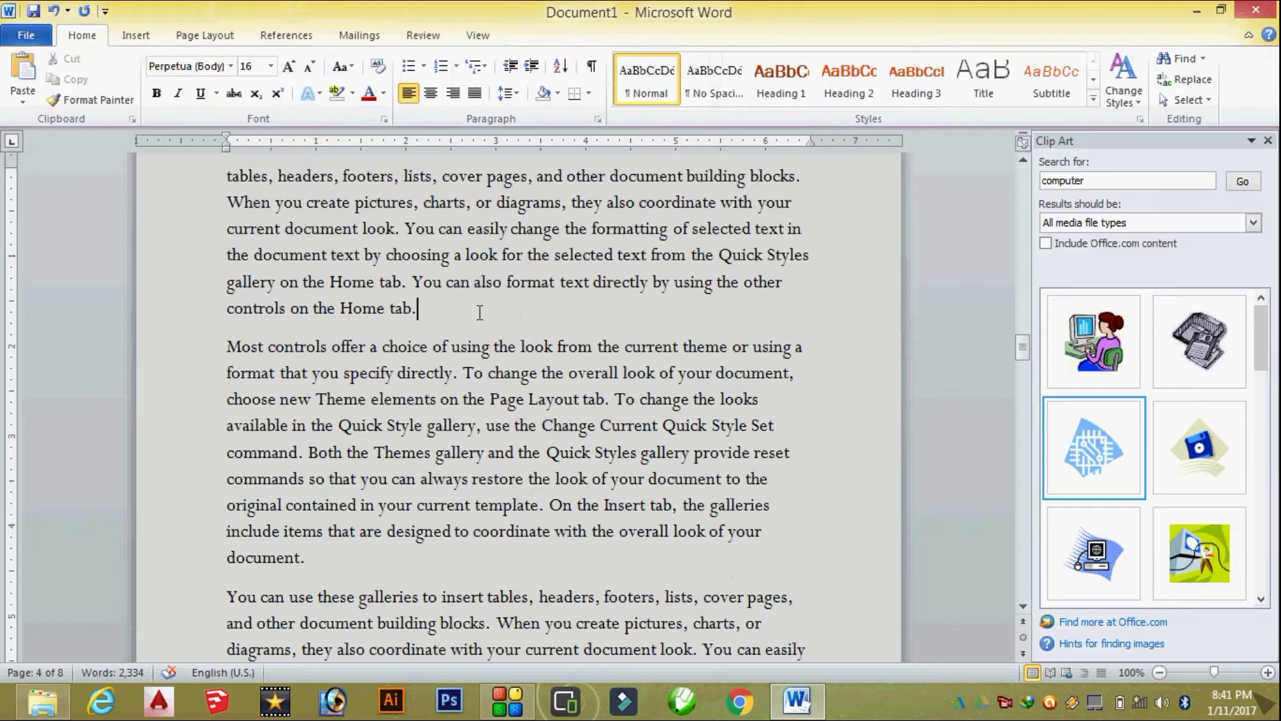
pyautogui.press('Return')
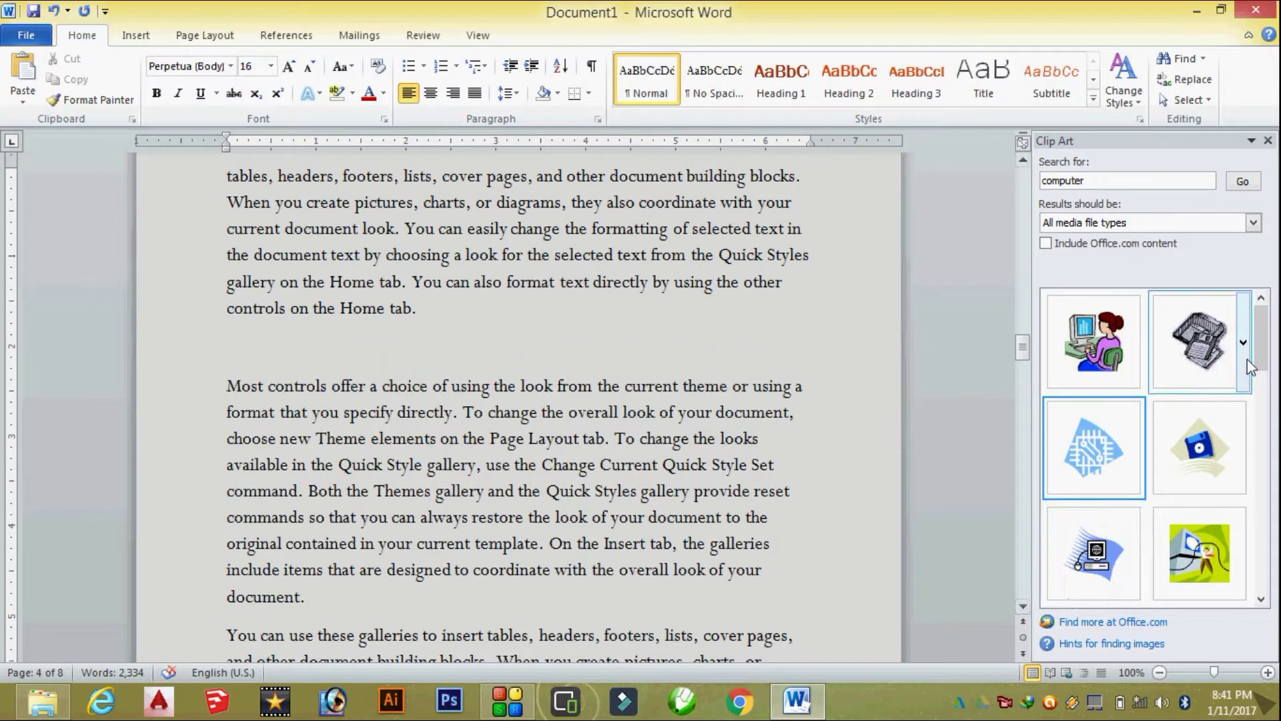
pyautogui.moveTo(1263, 358); pyautogui.dragTo(1263, 425)
pyautogui.click(1095, 447)
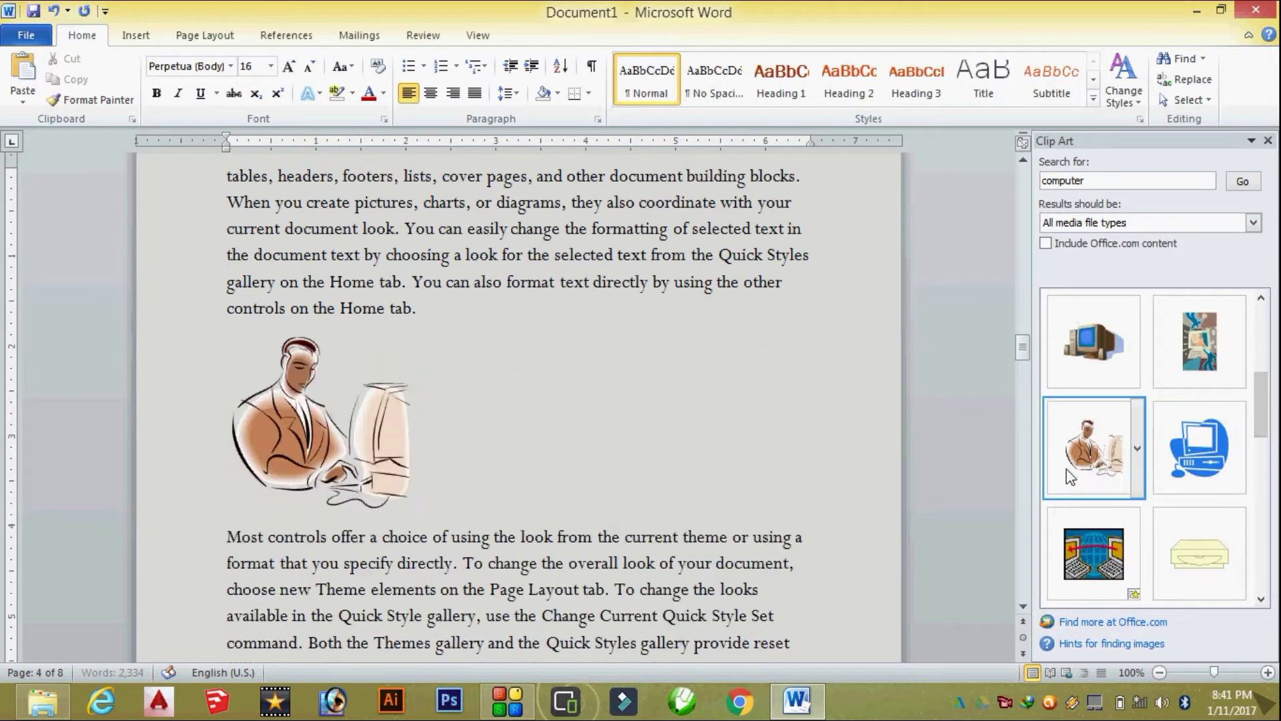
# Step: Insert the computer monitor clip art into the later empty paragraph, then close Clip Art
pyautogui.scroll(-5, 623, 458)
pyautogui.scroll(-2, 567, 450)
pyautogui.scroll(-2, 534, 447)
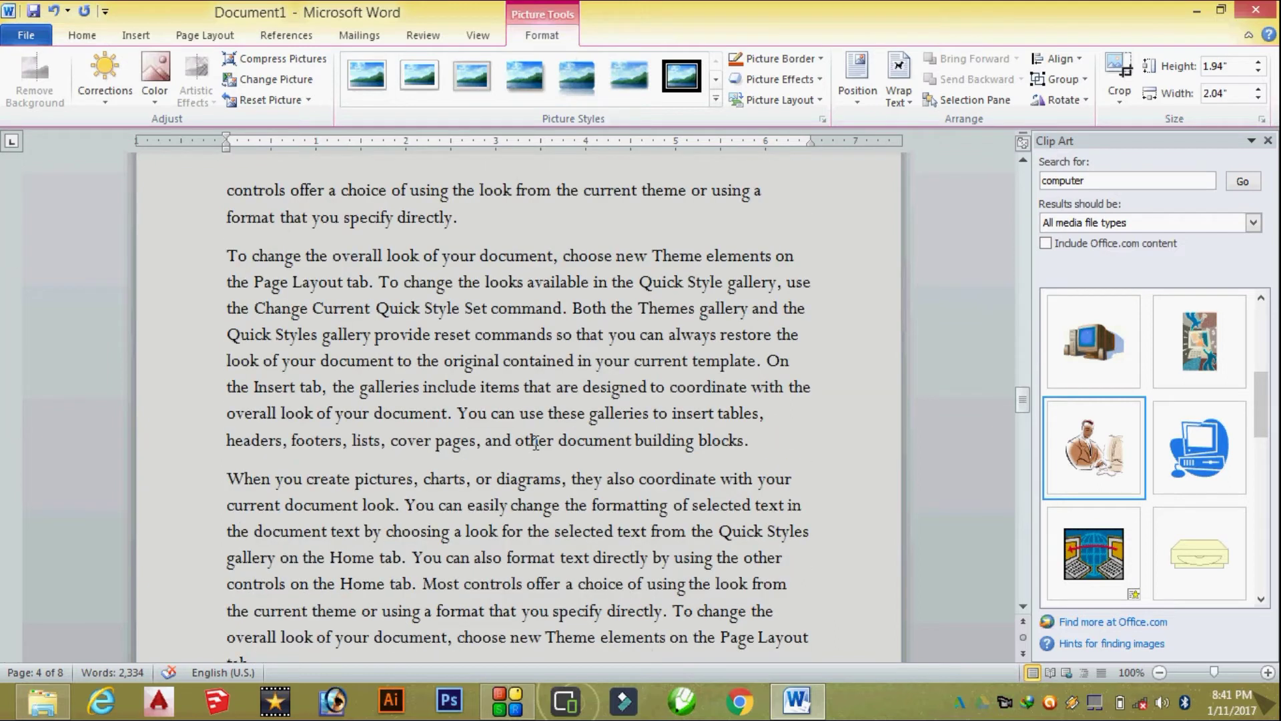
pyautogui.scroll(-3, 501, 443)
pyautogui.click(336, 357)
pyautogui.moveTo(1095, 447)
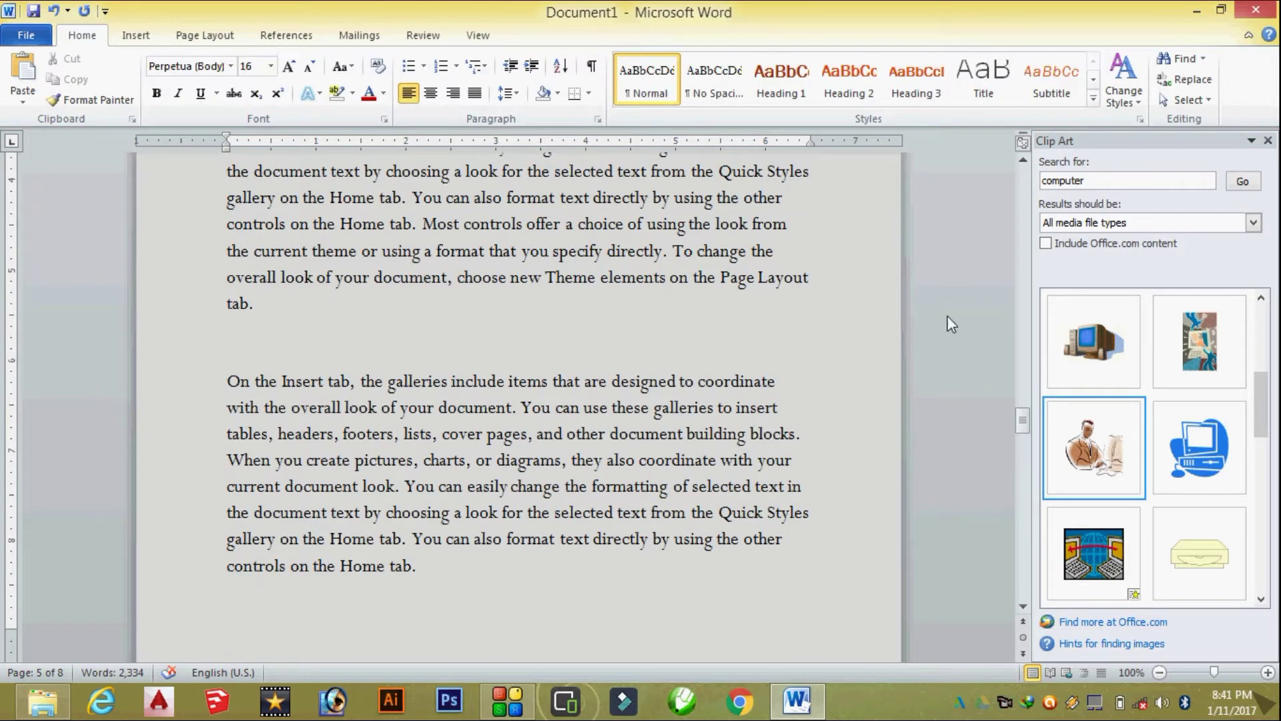
pyautogui.click(1104, 340)
pyautogui.scroll(5, 471, 407)
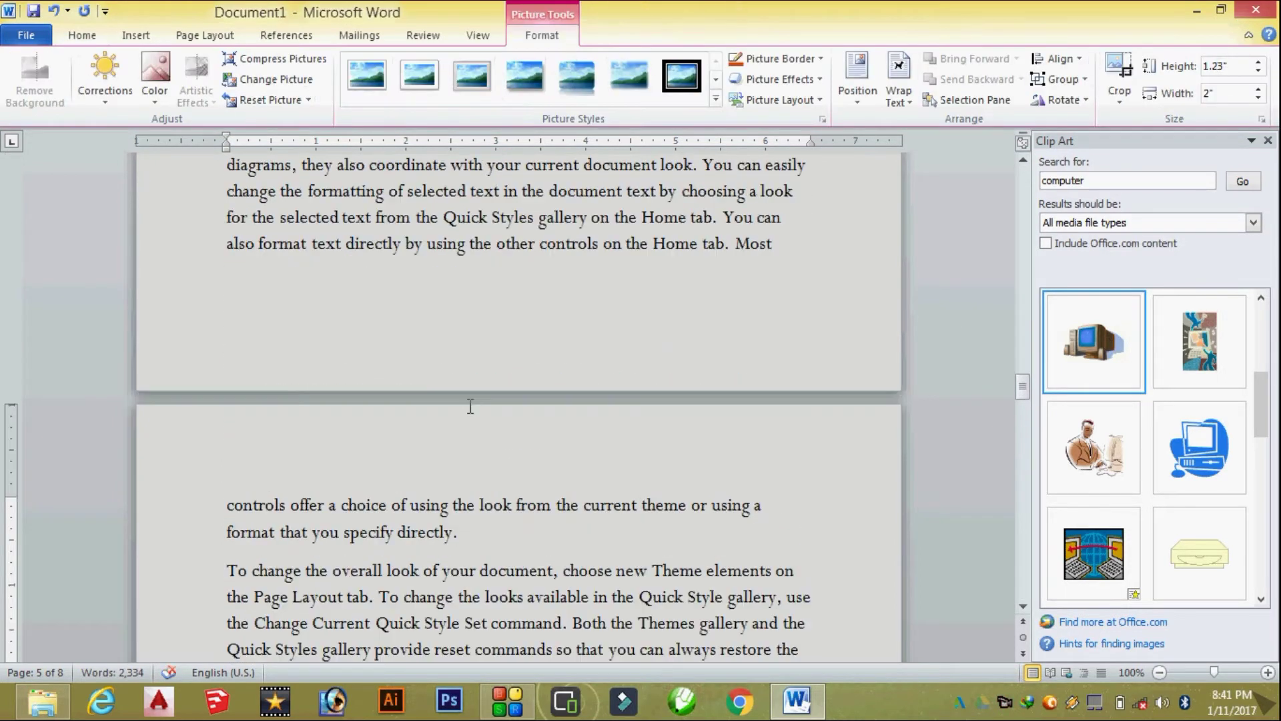
pyautogui.scroll(-3, 470, 407)
pyautogui.scroll(5, 470, 407)
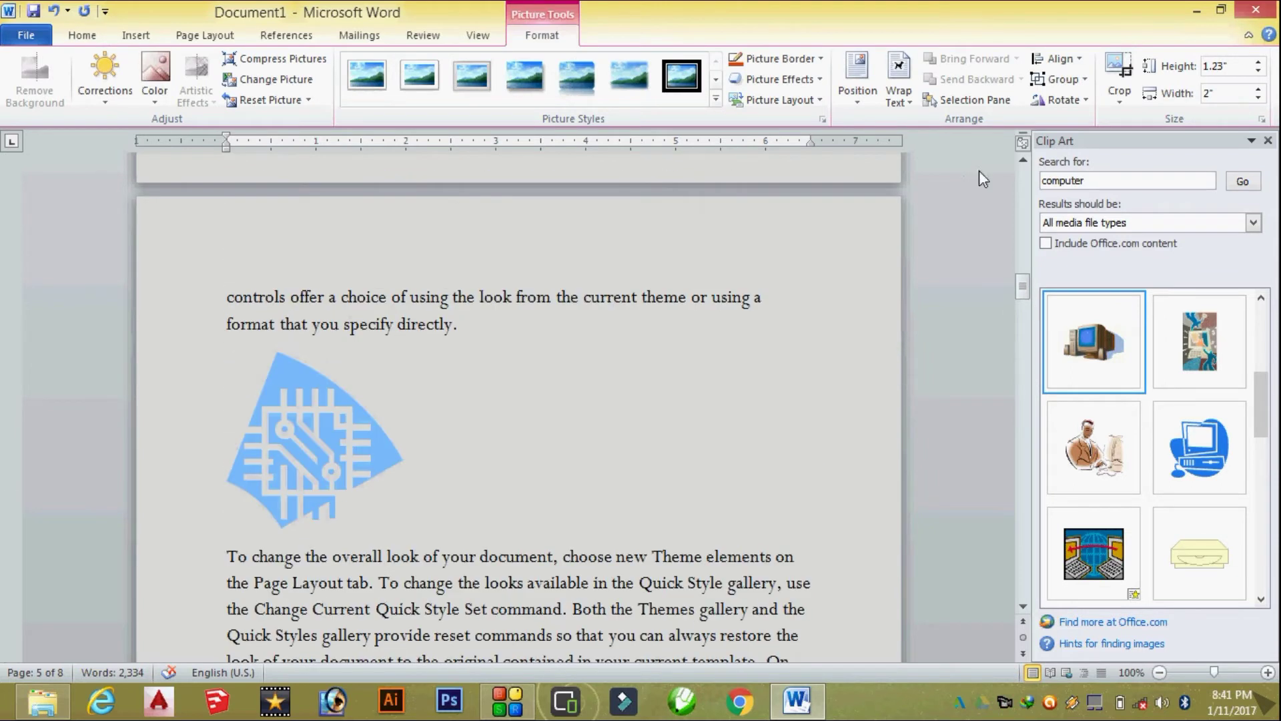
pyautogui.click(1268, 140)
pyautogui.scroll(2, 398, 405)
pyautogui.scroll(5, 398, 405)
pyautogui.scroll(5, 398, 405)
pyautogui.scroll(5, 399, 406)
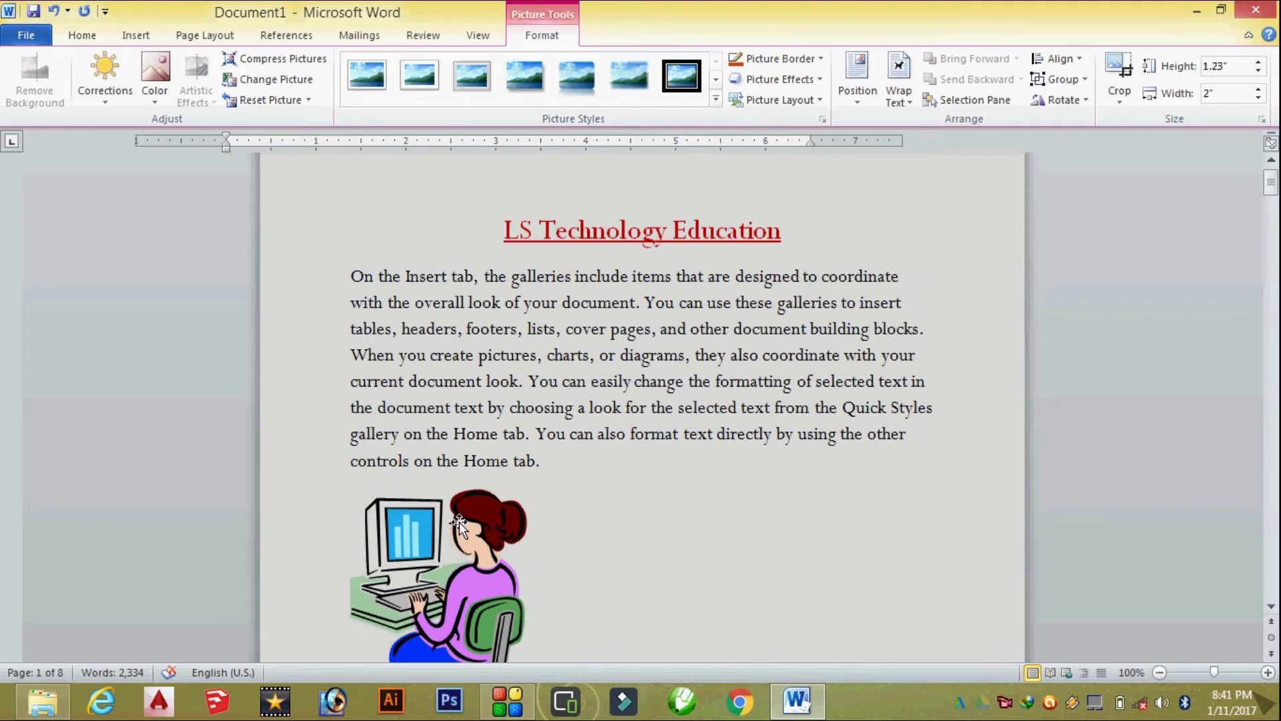
# Step: Create a new 'Picture' caption label and add 'Picture 1' above the woman-at-computer clip art
pyautogui.scroll(-2, 459, 524)
pyautogui.click(454, 460)
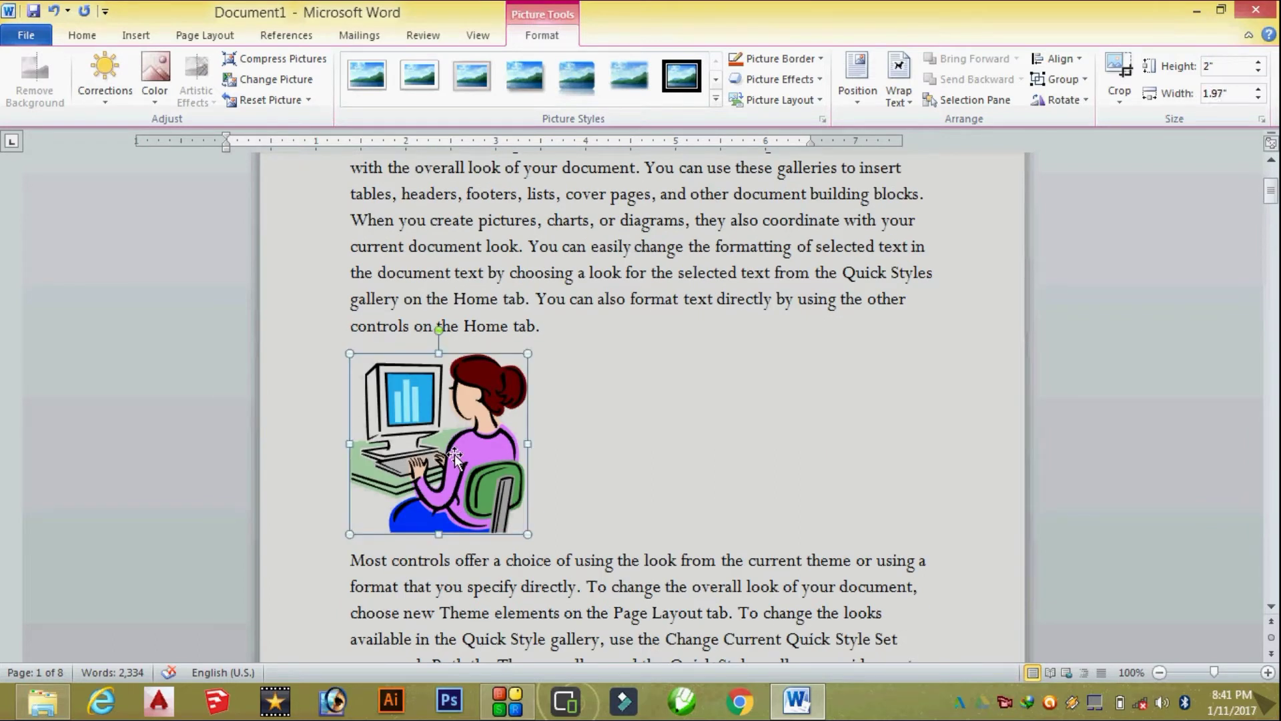
pyautogui.click(279, 38)
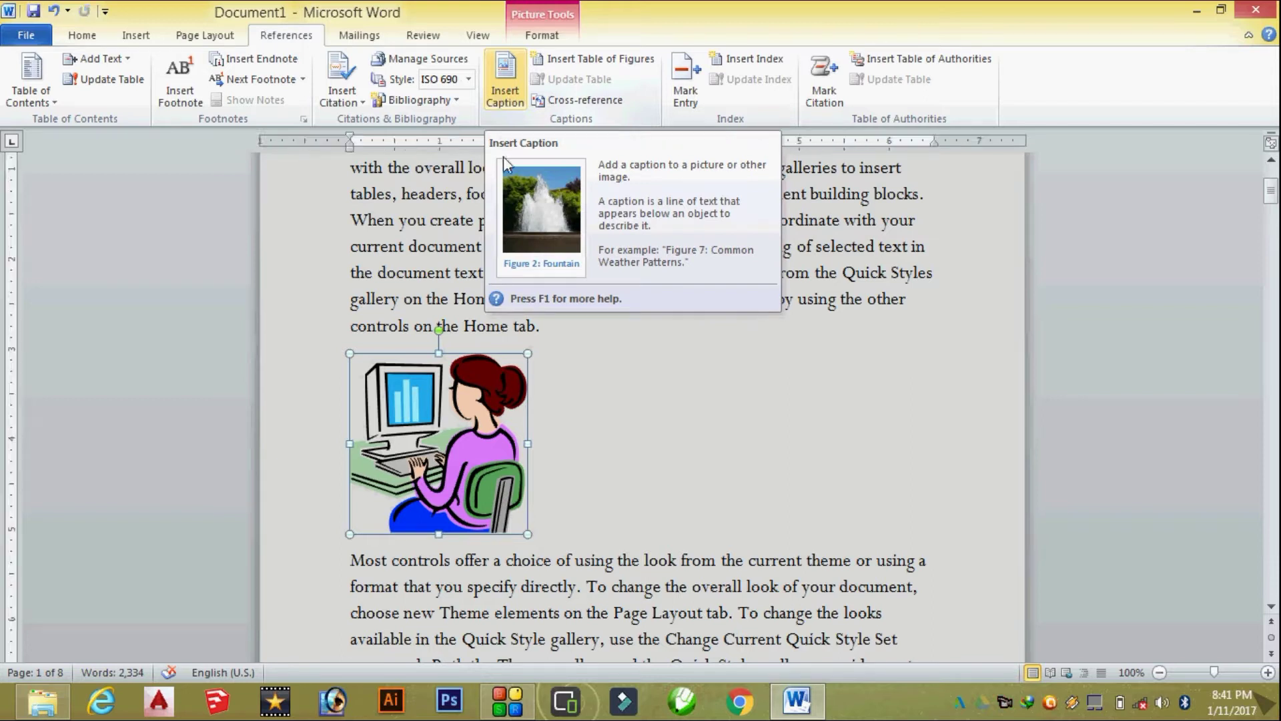
pyautogui.click(511, 105)
pyautogui.moveTo(574, 237); pyautogui.dragTo(692, 237)
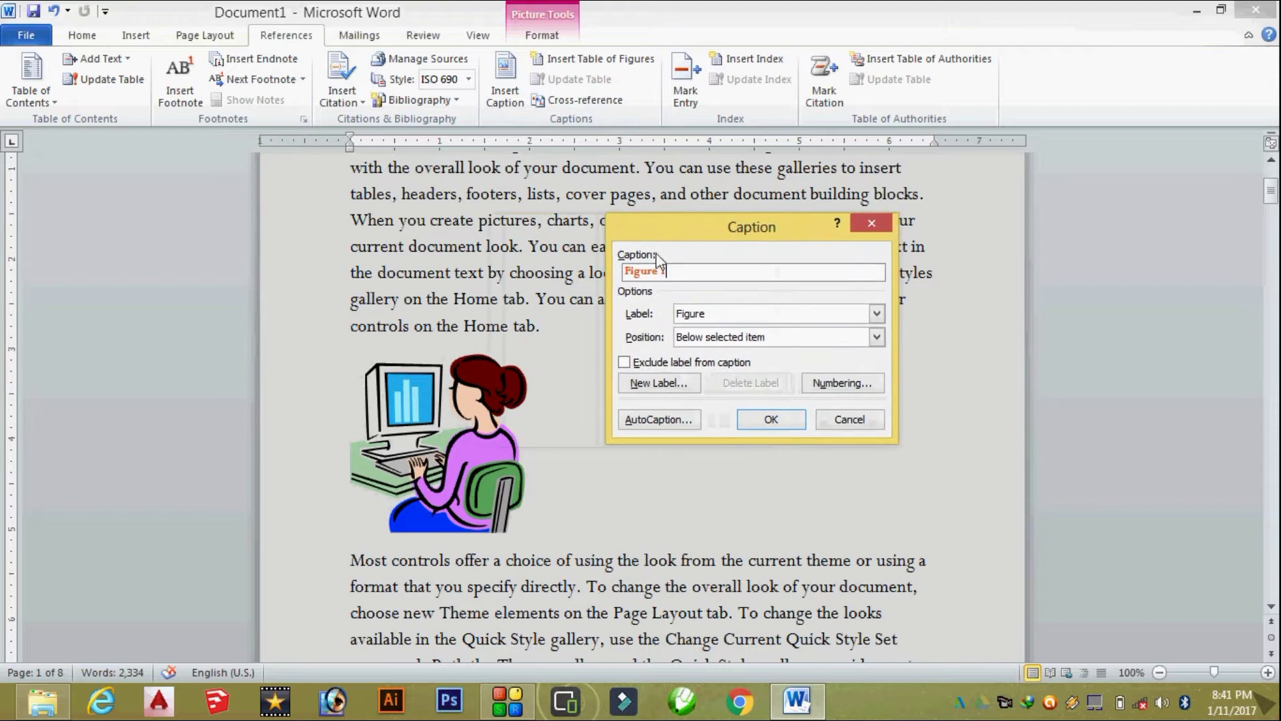
pyautogui.click(878, 315)
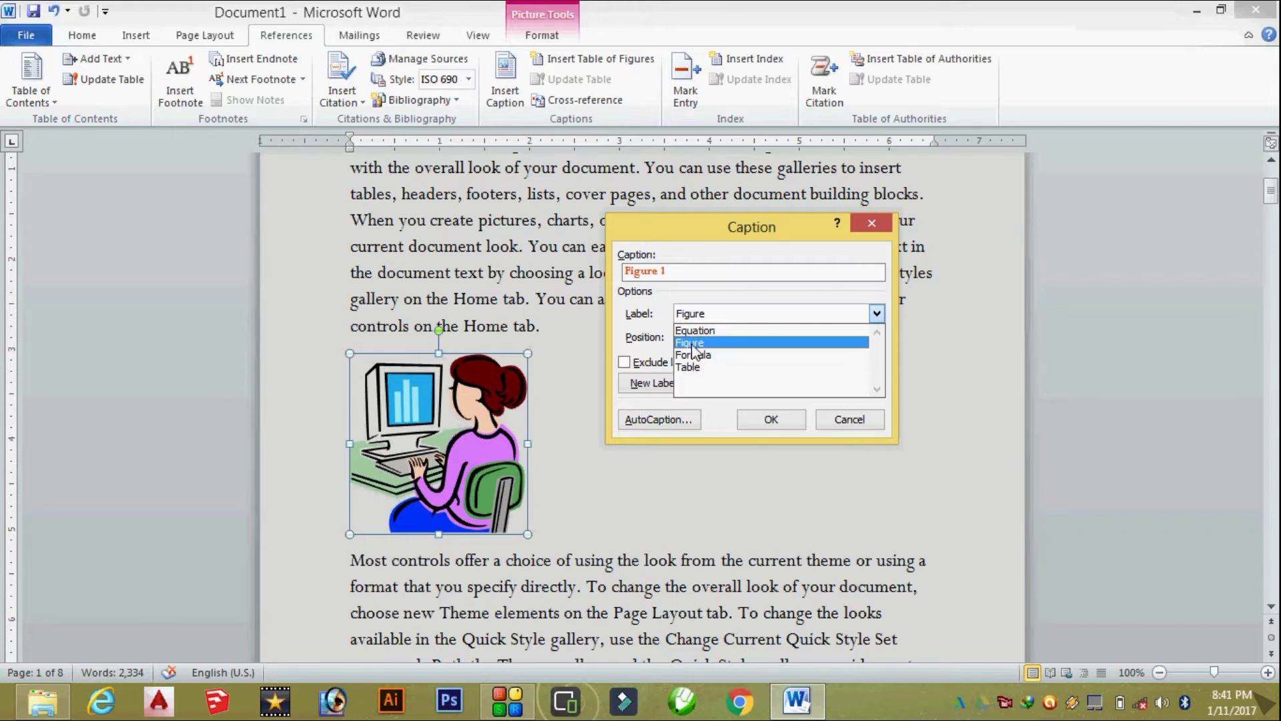
pyautogui.click(822, 249)
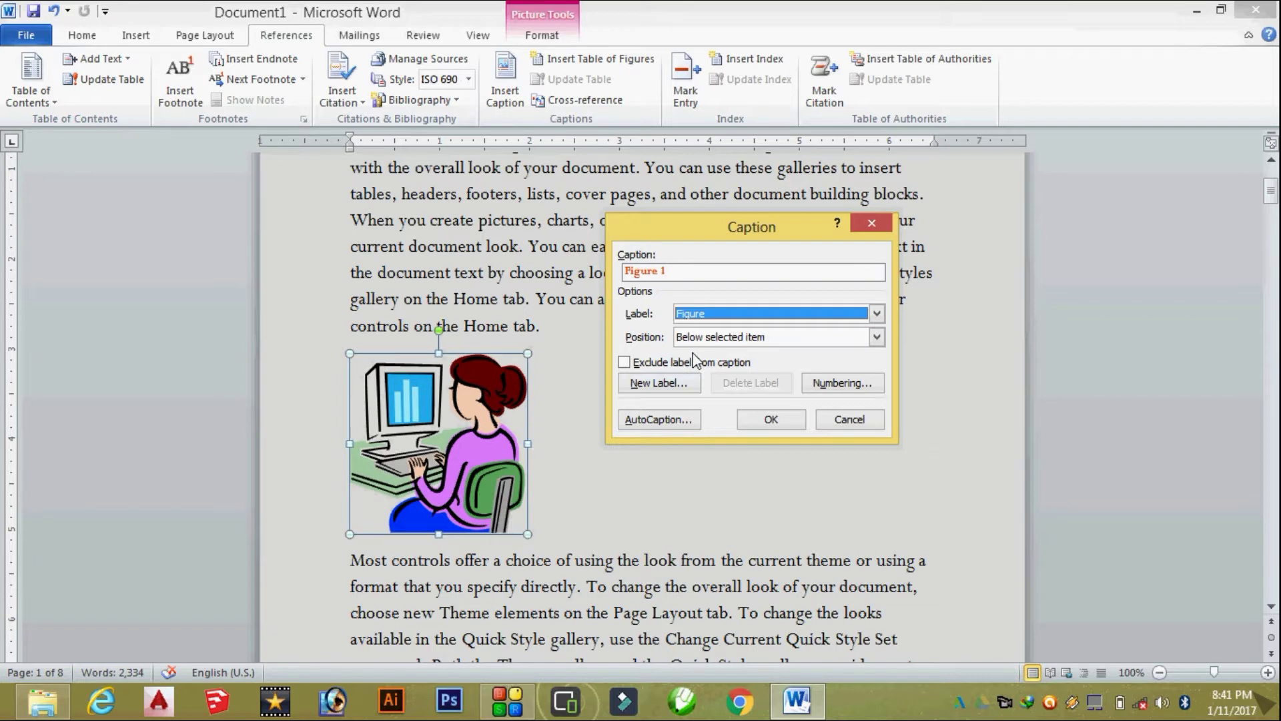
pyautogui.click(665, 386)
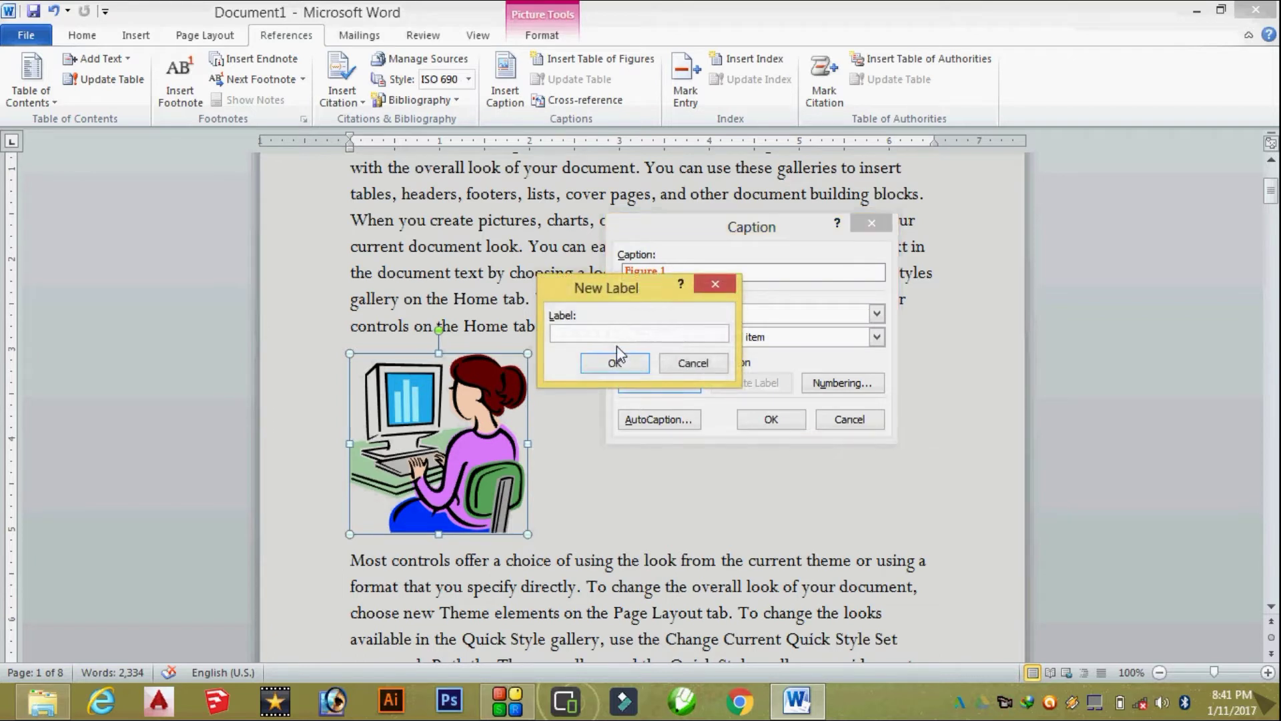
pyautogui.write('Picture')
pyautogui.click(615, 361)
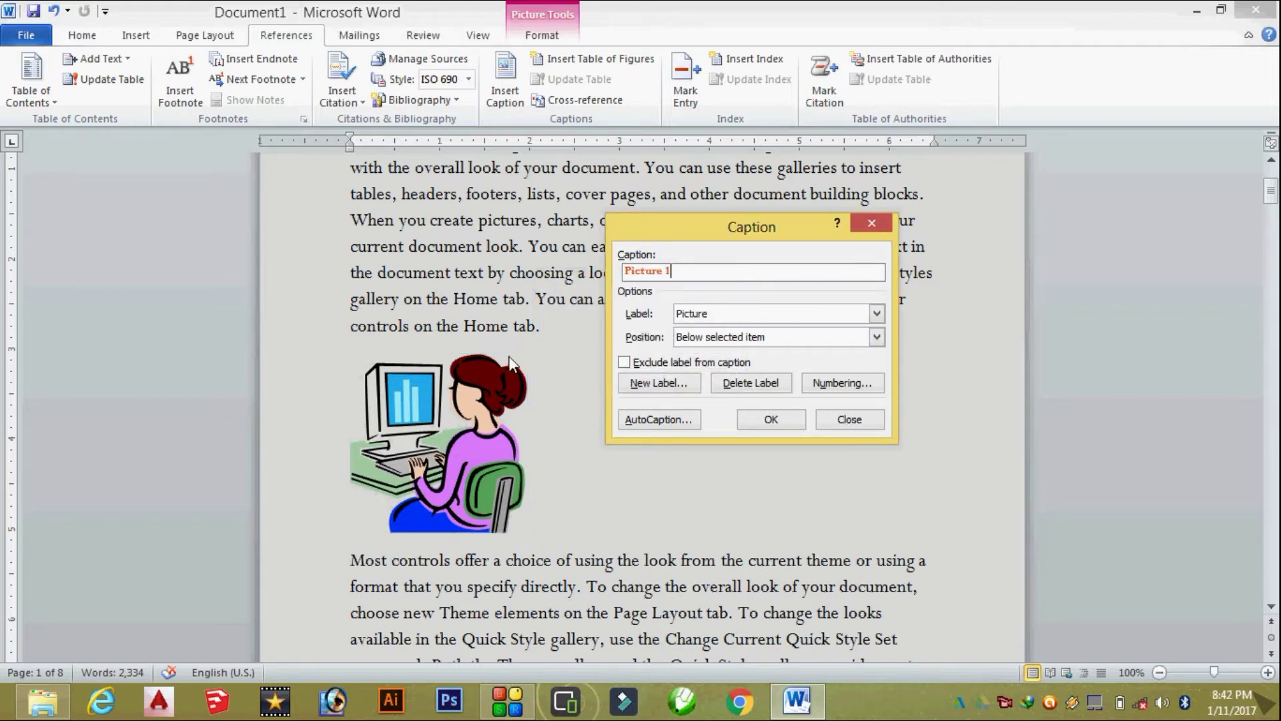
pyautogui.click(731, 337)
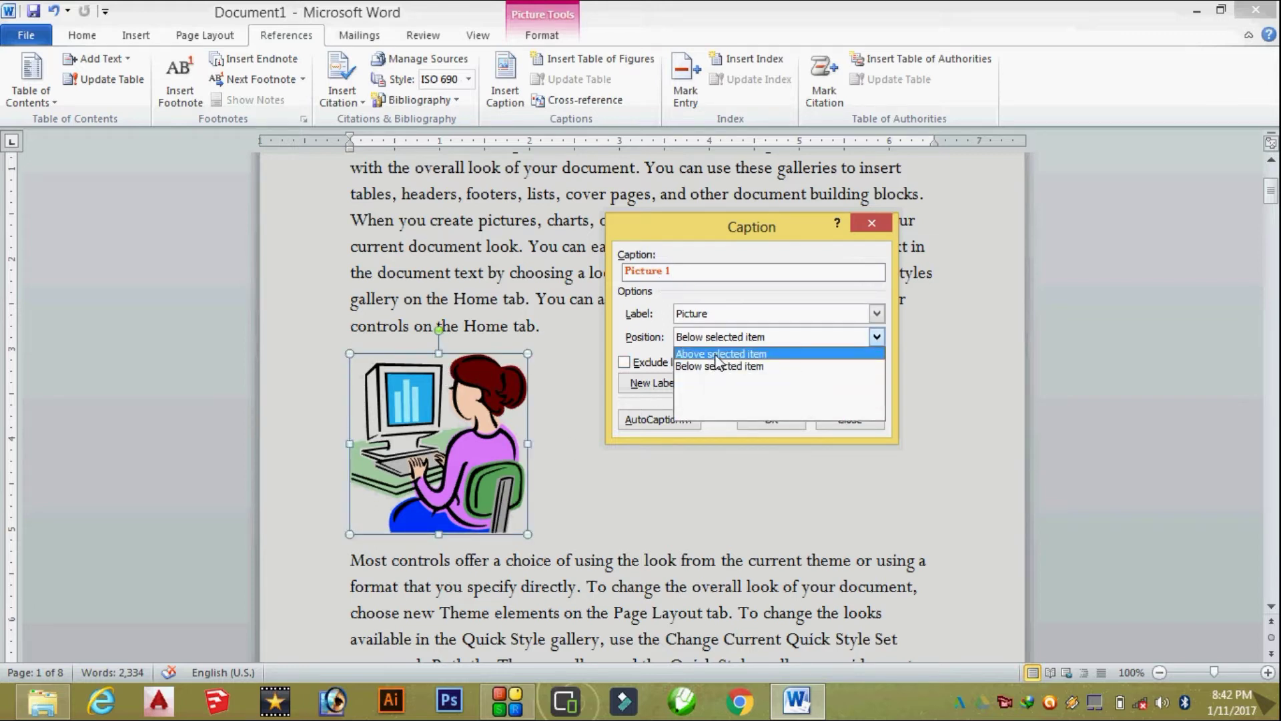
pyautogui.click(718, 354)
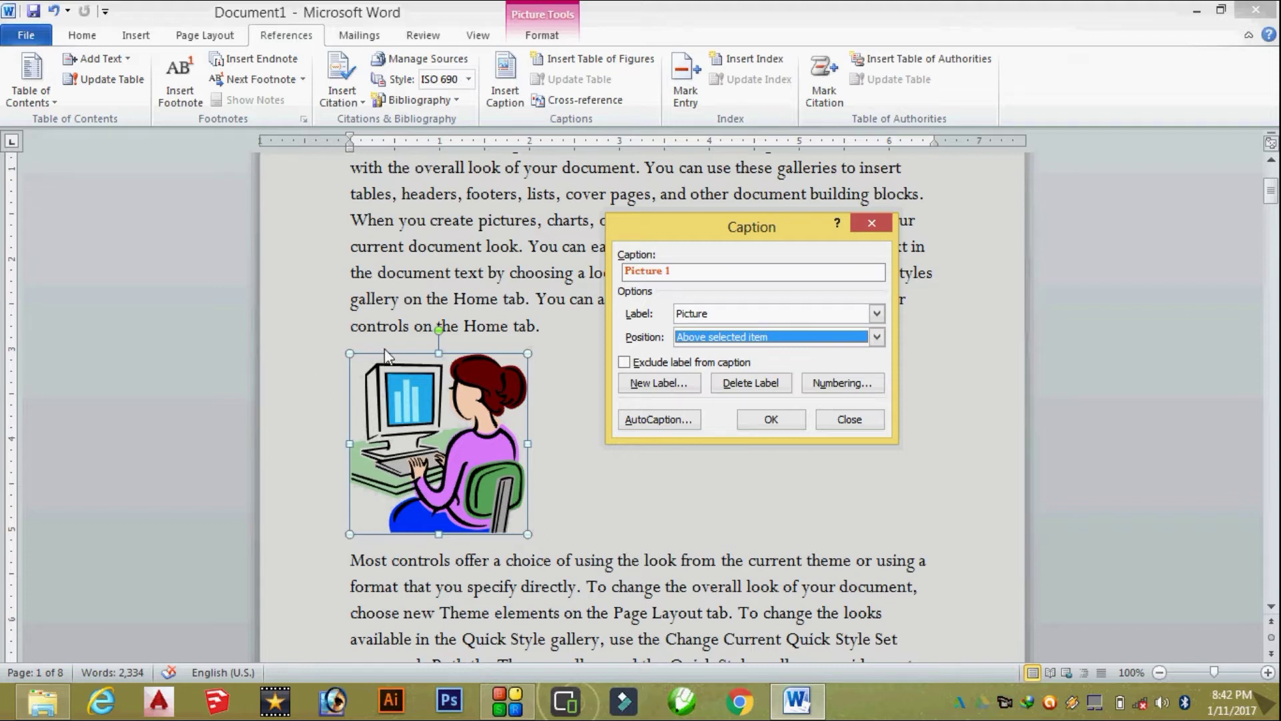
pyautogui.click(785, 426)
# Step: Caption the blue circuit-board picture 'Picture 2', placed above it
pyautogui.scroll(-5, 385, 377)
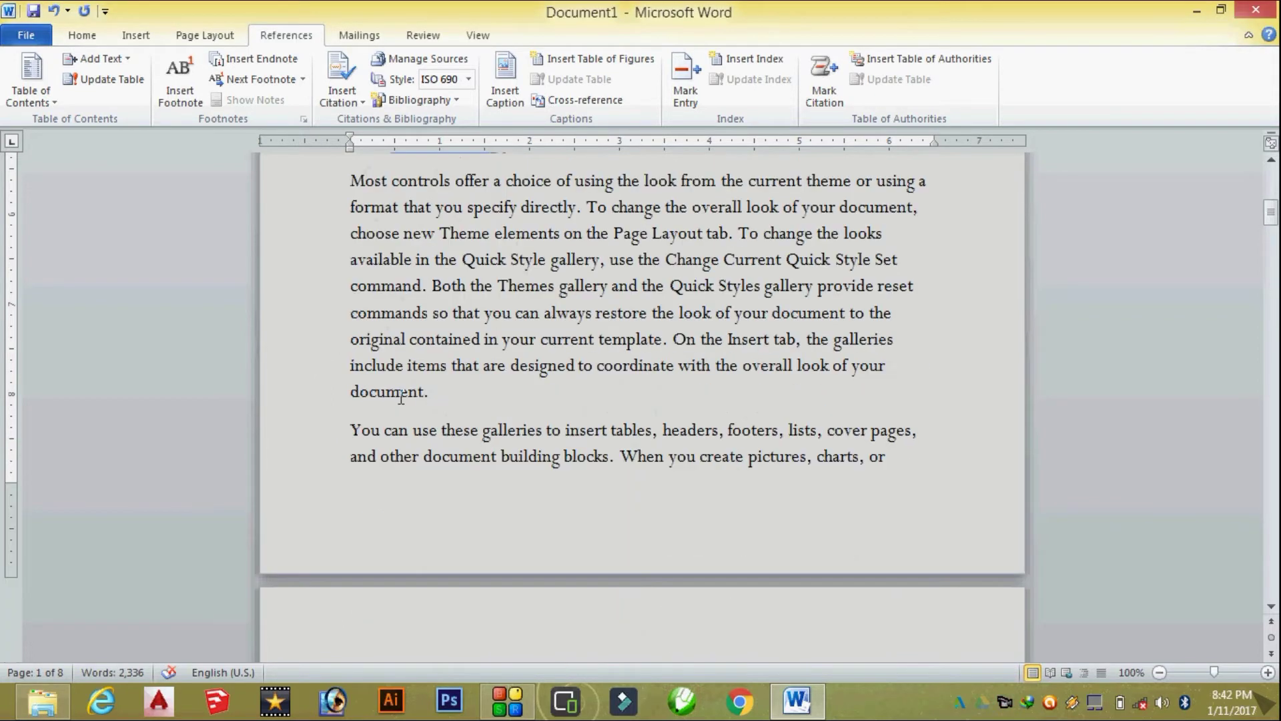
pyautogui.scroll(-5, 428, 370)
pyautogui.scroll(-5, 470, 362)
pyautogui.scroll(-4, 471, 361)
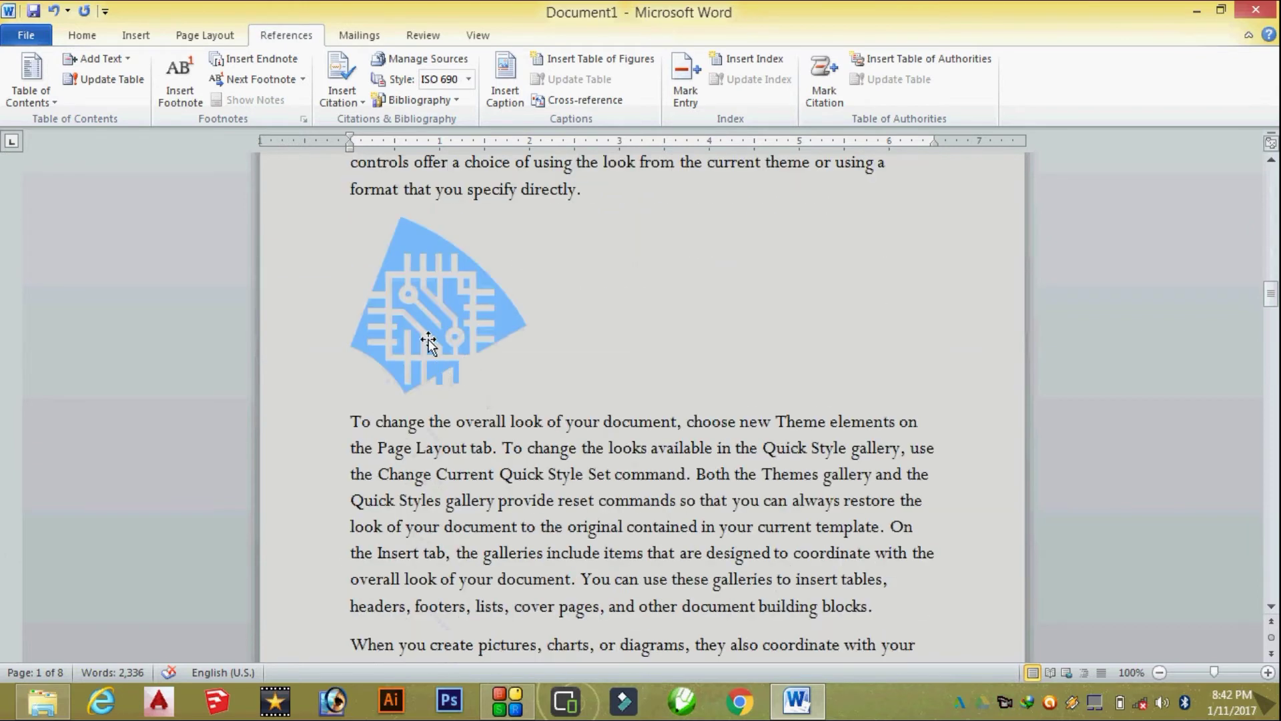
pyautogui.click(429, 343)
pyautogui.click(505, 86)
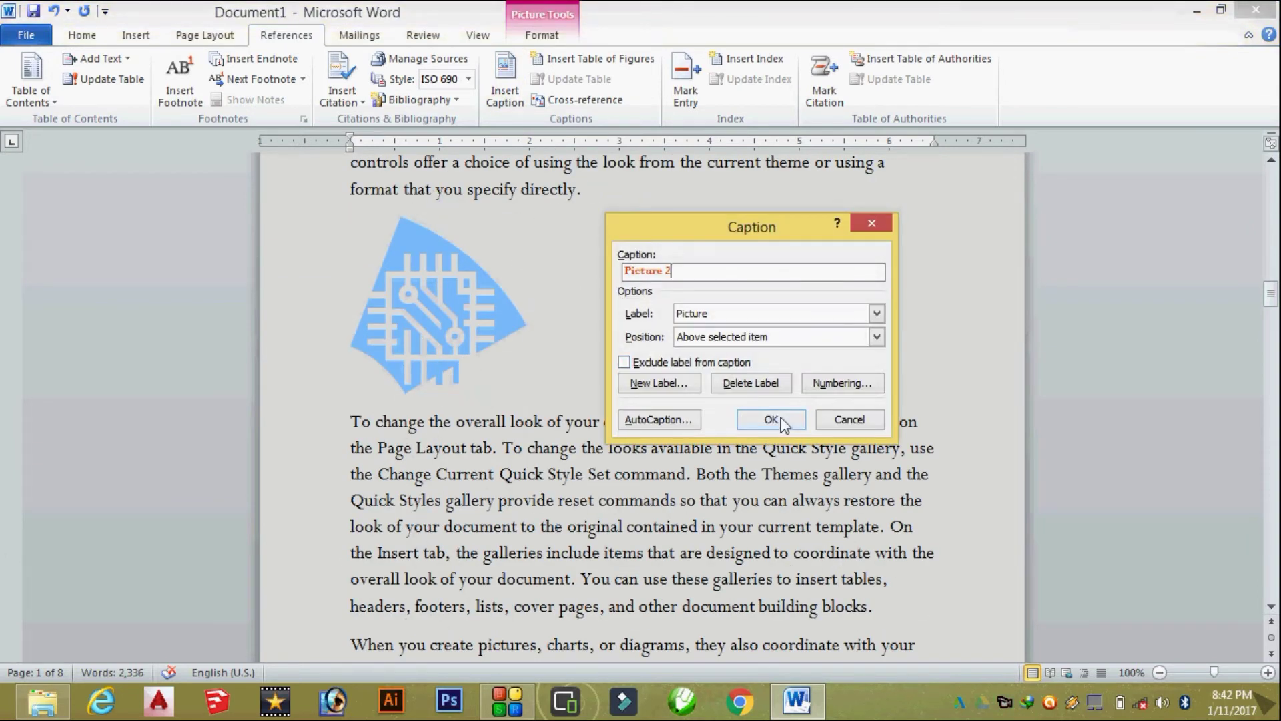
pyautogui.click(784, 424)
# Step: Caption the man-at-computer picture 'Picture 3', placed above it
pyautogui.scroll(-4, 453, 367)
pyautogui.scroll(-3, 453, 367)
pyautogui.scroll(-5, 453, 367)
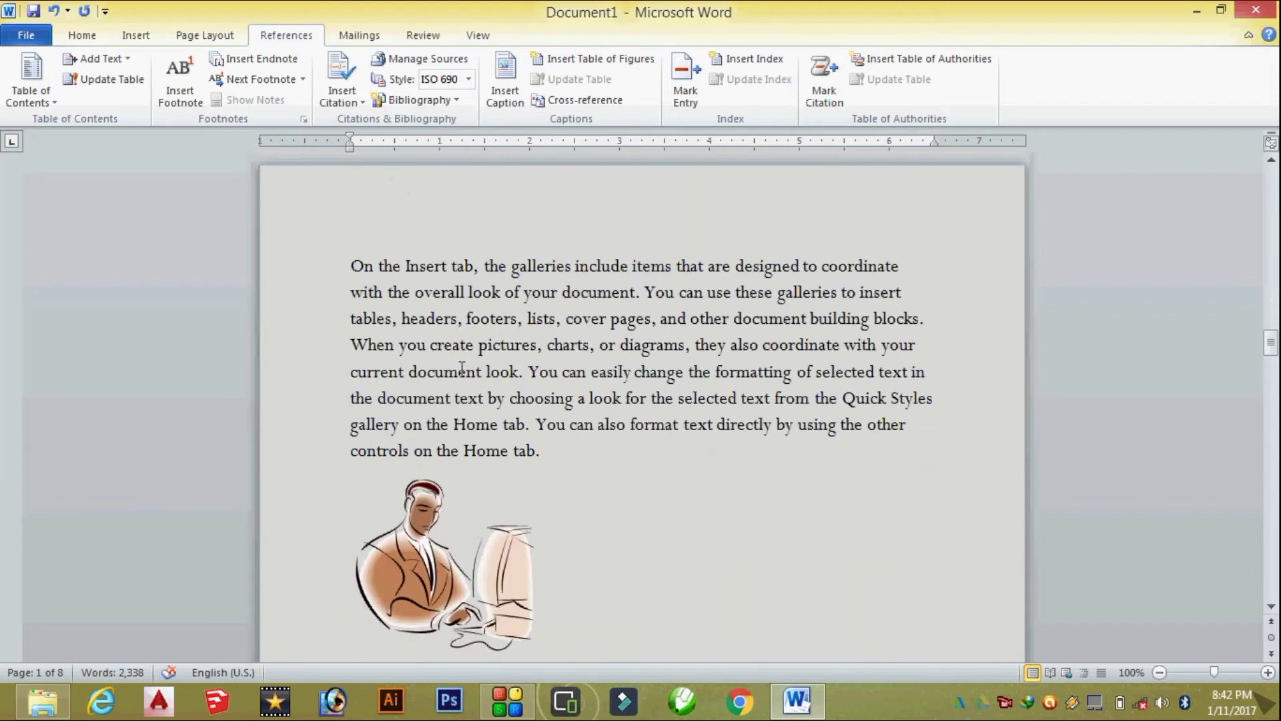
pyautogui.scroll(-5, 453, 367)
pyautogui.click(457, 249)
pyautogui.click(504, 87)
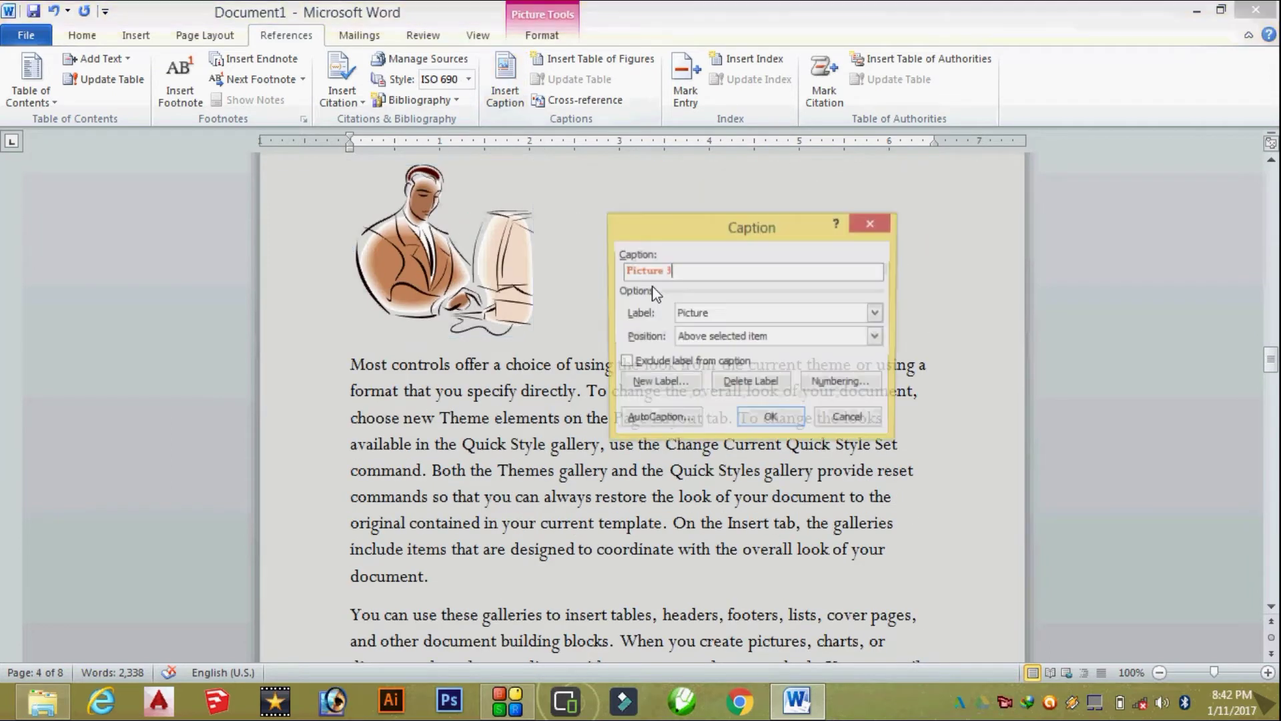
pyautogui.click(767, 424)
# Step: Caption the desktop-computer clip art 'Picture 4', placed above it
pyautogui.scroll(-4, 620, 392)
pyautogui.scroll(-5, 620, 392)
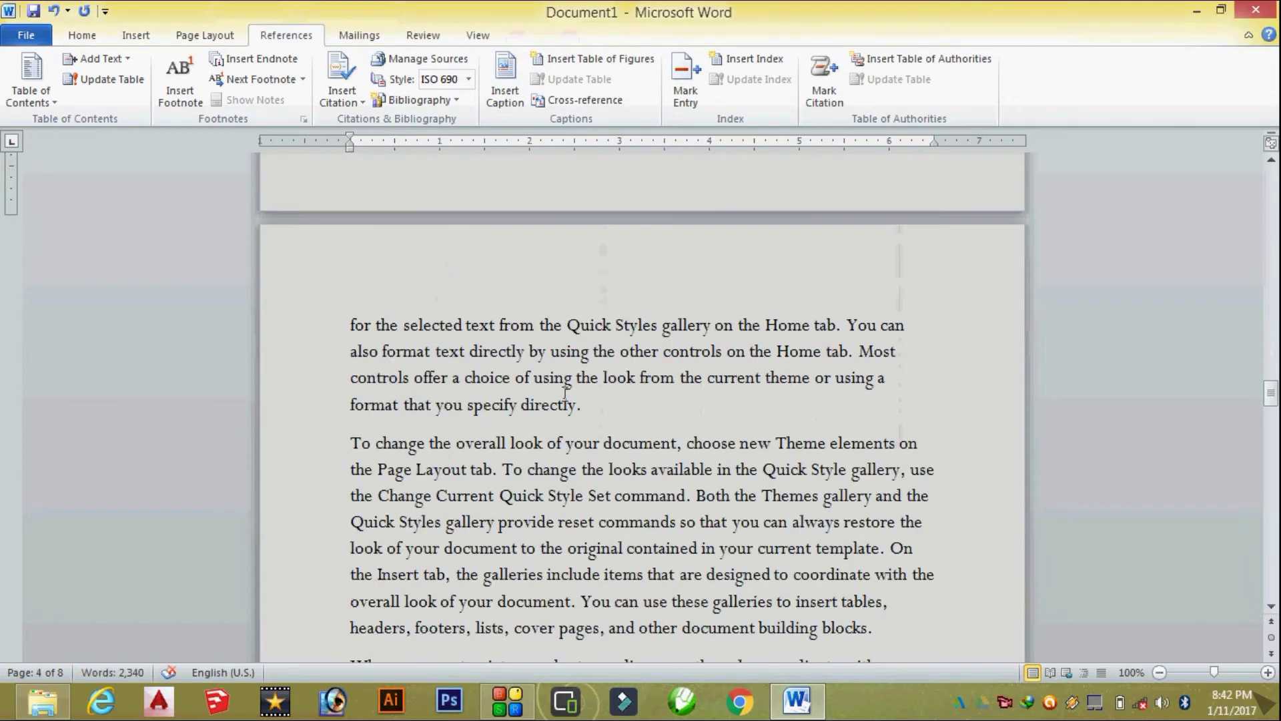
pyautogui.scroll(-5, 621, 392)
pyautogui.click(460, 414)
pyautogui.click(505, 94)
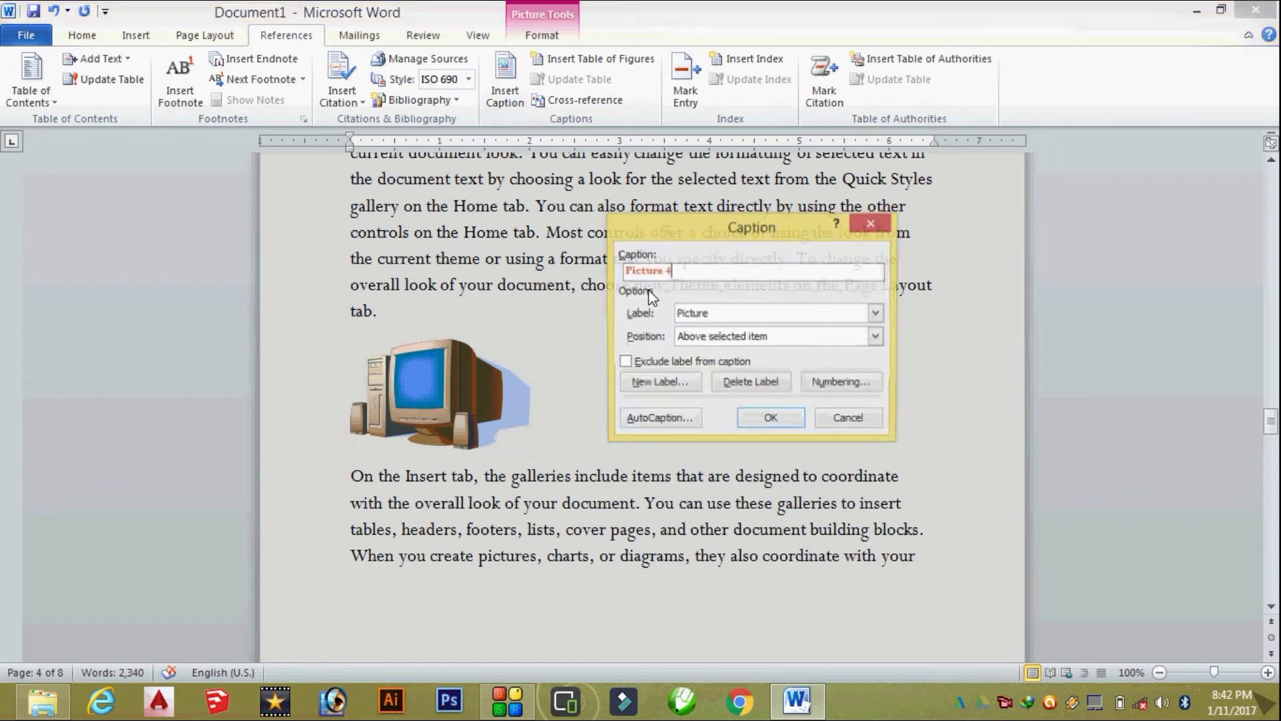
pyautogui.click(766, 420)
pyautogui.scroll(5, 608, 386)
pyautogui.scroll(5, 595, 399)
pyautogui.scroll(5, 594, 400)
pyautogui.scroll(5, 594, 400)
pyautogui.scroll(-5, 594, 400)
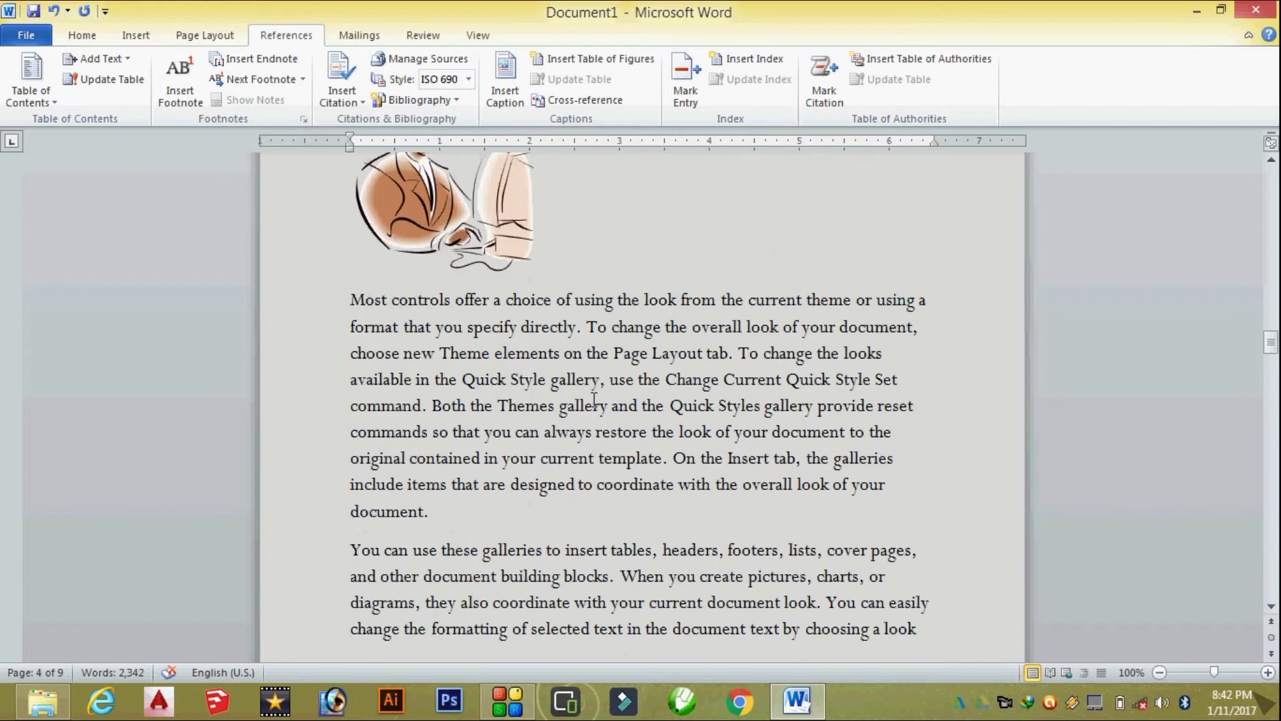
pyautogui.scroll(-2, 509, 259)
pyautogui.scroll(-5, 533, 220)
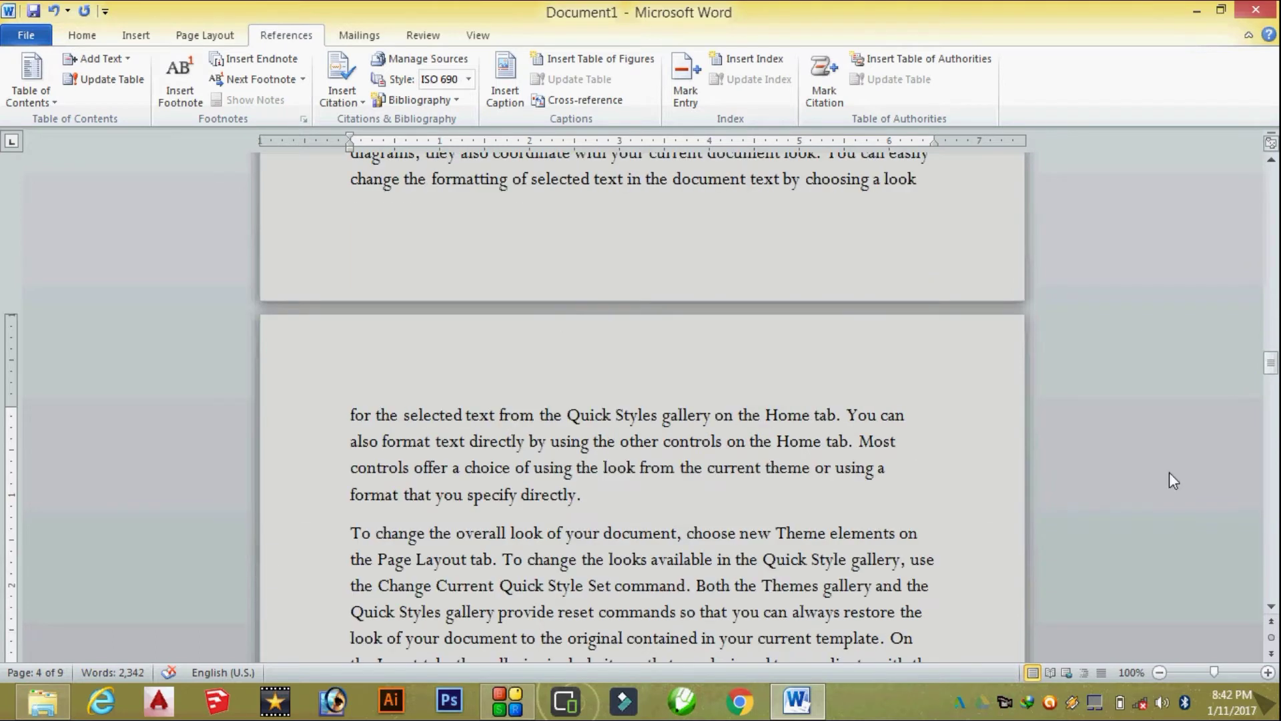
pyautogui.moveTo(1271, 364)
pyautogui.mouseDown()
pyautogui.moveTo(1276, 571)
pyautogui.moveTo(418, 390)
pyautogui.mouseUp()
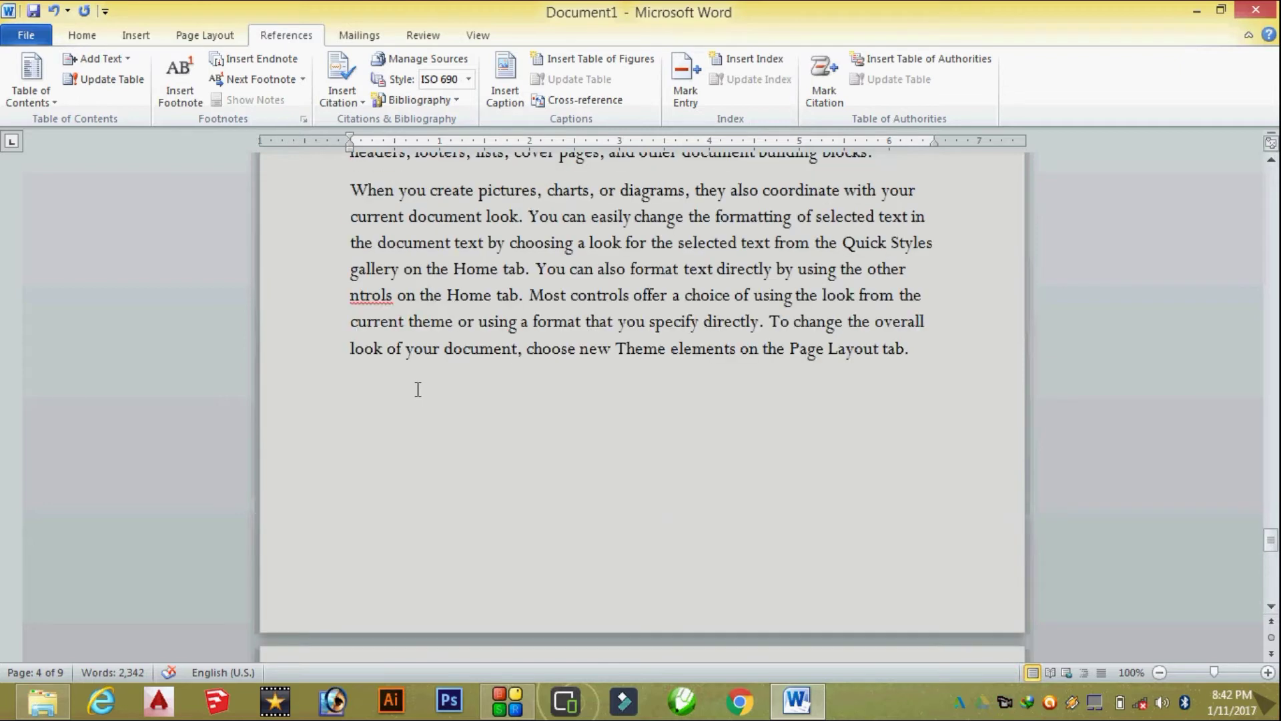
# Step: Insert a default table of figures at the document's end listing Picture 1–4
pyautogui.click(414, 360)
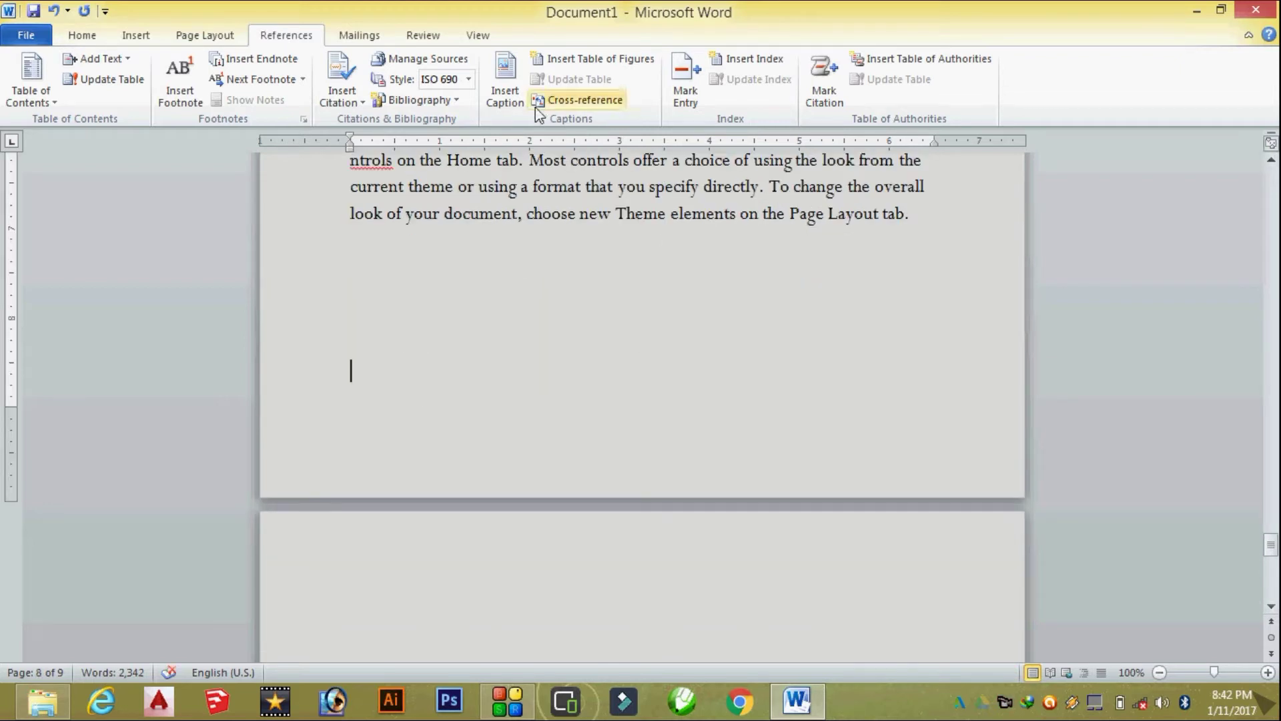
pyautogui.click(570, 66)
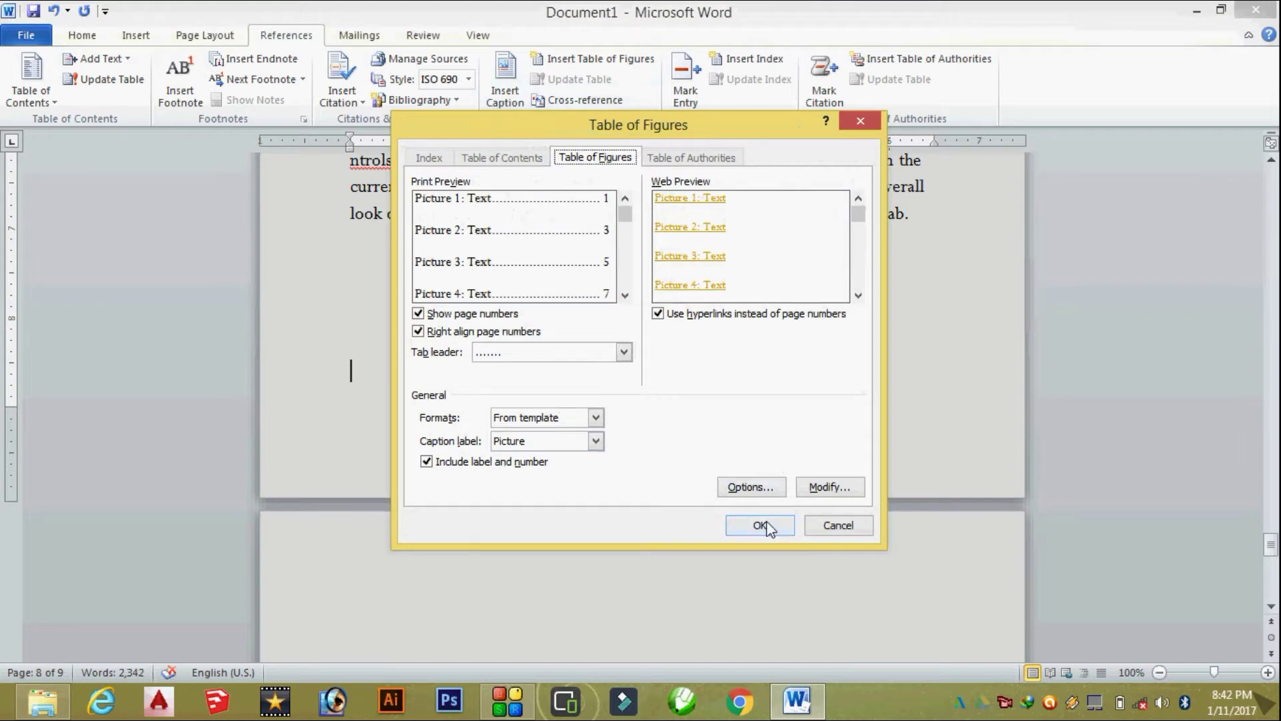
pyautogui.click(760, 525)
# Step: Follow the Picture 2 entry to its caption and open its Caption dialog
pyautogui.scroll(-1, 533, 434)
pyautogui.scroll(-2, 533, 434)
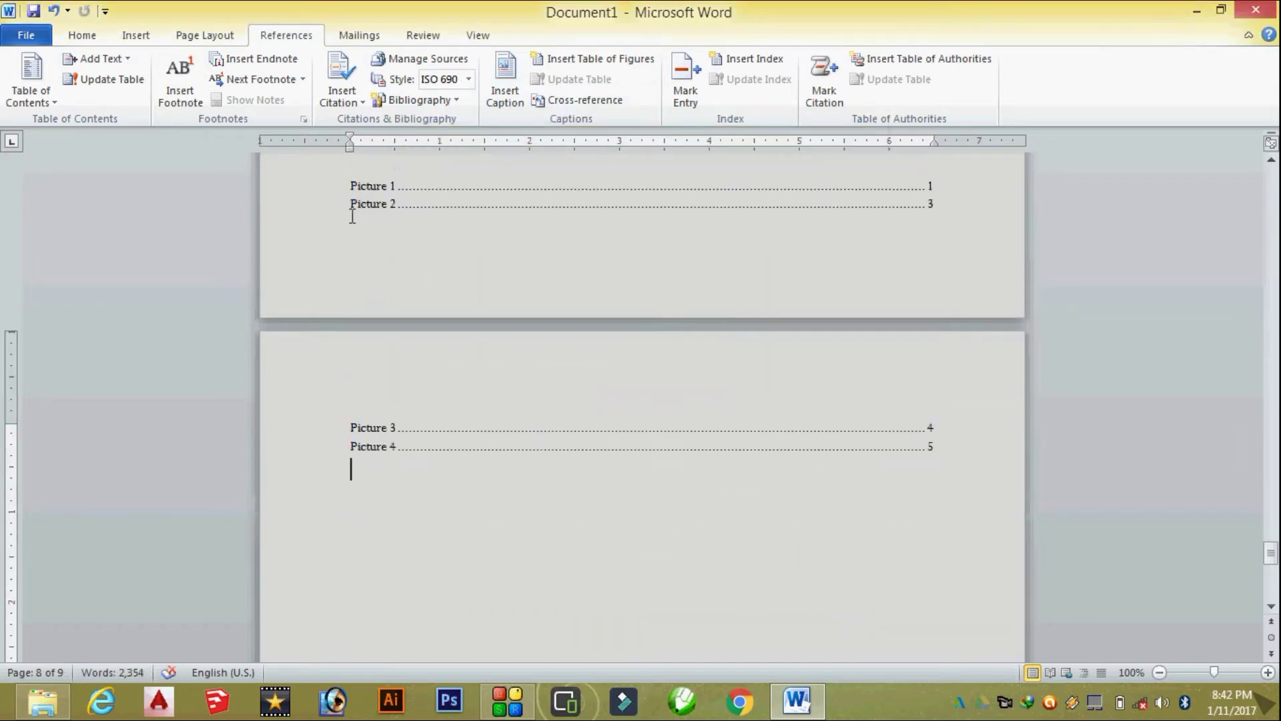
pyautogui.scroll(3, 486, 180)
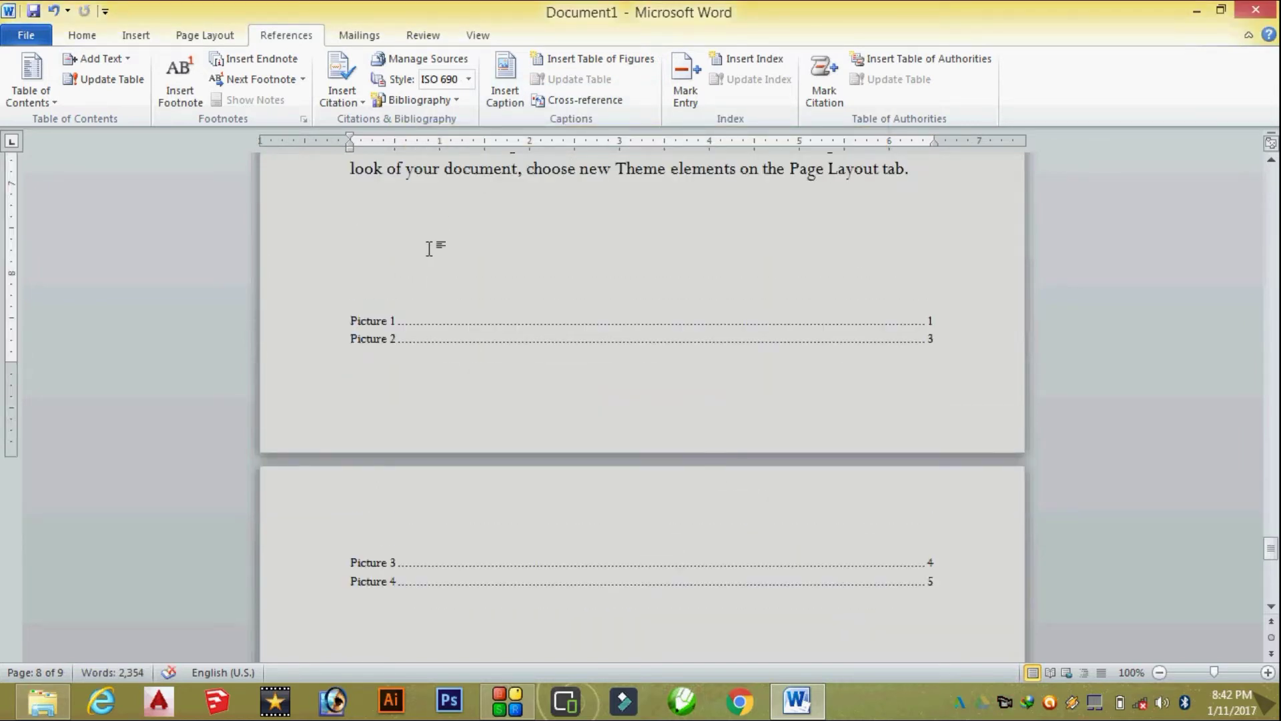
pyautogui.scroll(-1, 458, 287)
pyautogui.scroll(-1, 458, 287)
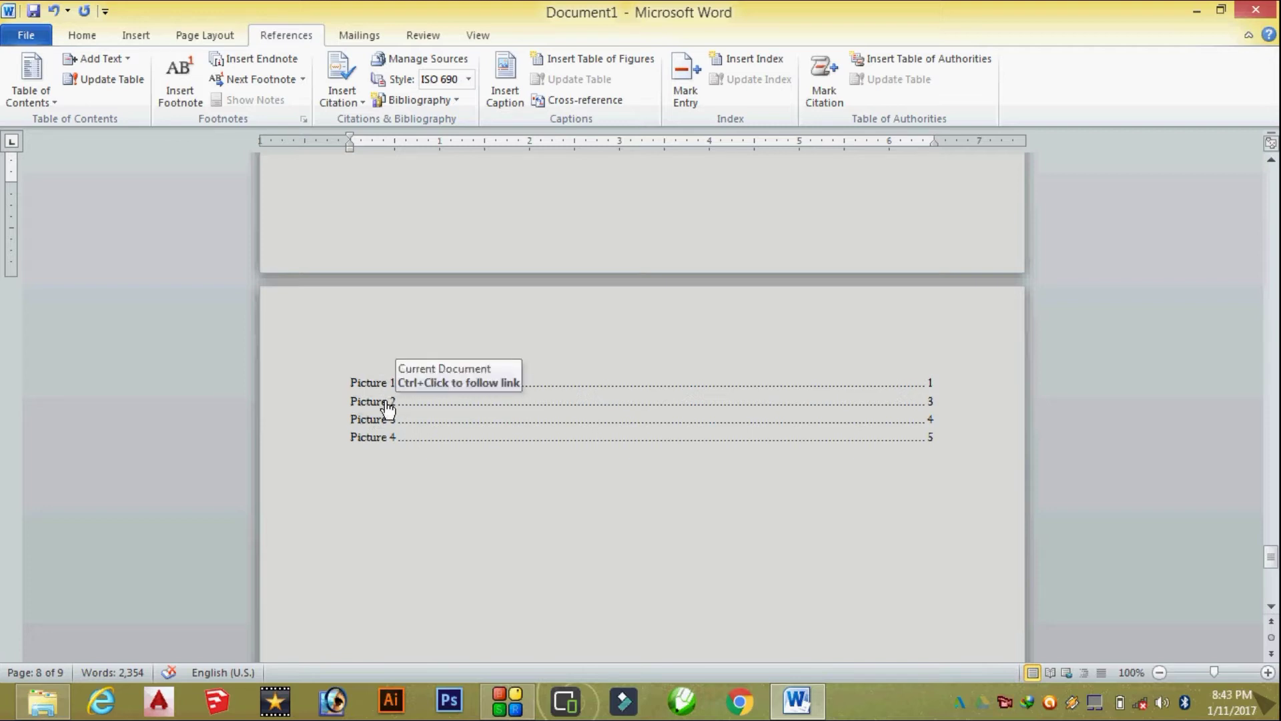
pyautogui.keyDown('ctrl'); pyautogui.click(388, 406); pyautogui.keyUp('ctrl')
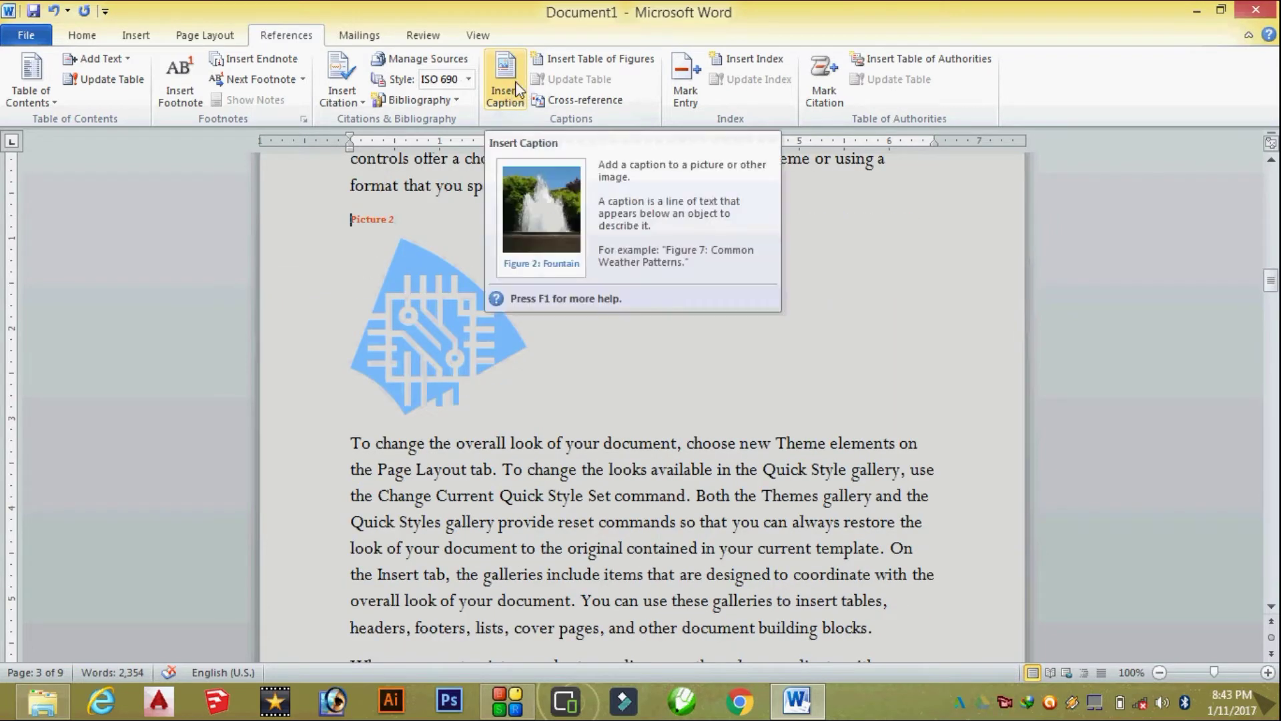
pyautogui.click(506, 90)
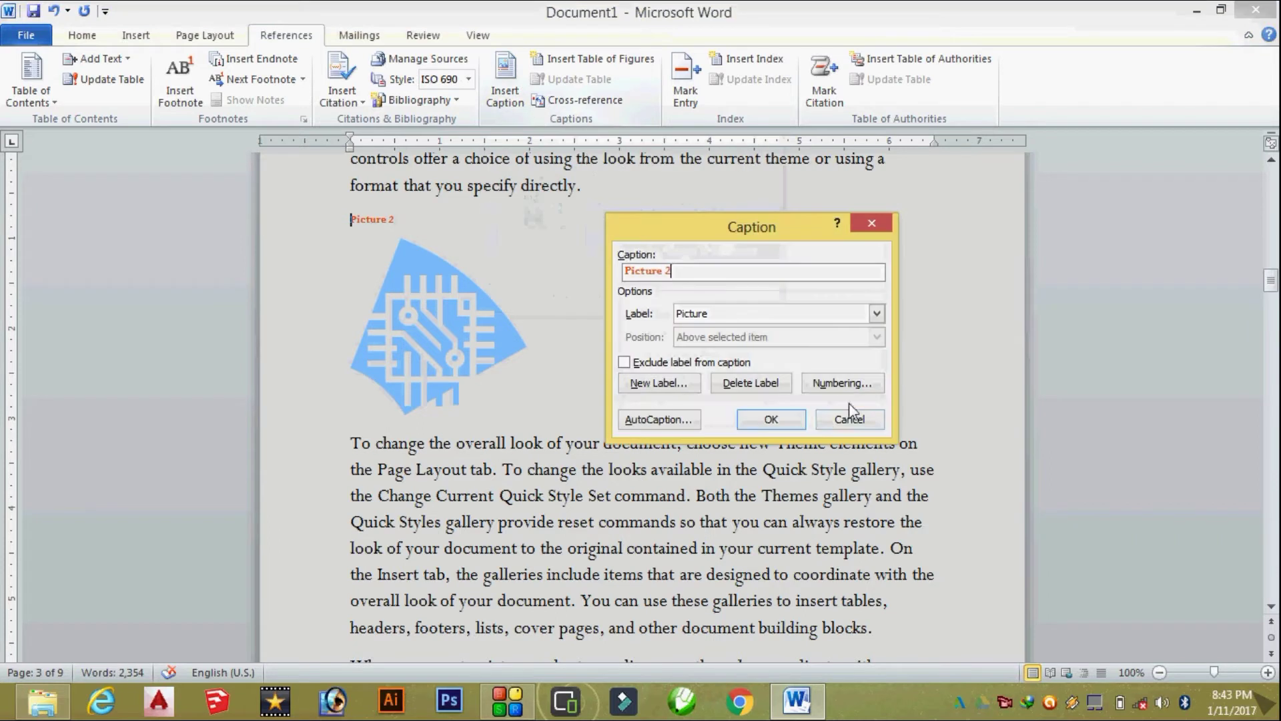
# Step: Cancel the Caption dialog unchanged and remove the (Unknow) placeholder citation on page 2
pyautogui.click(876, 314)
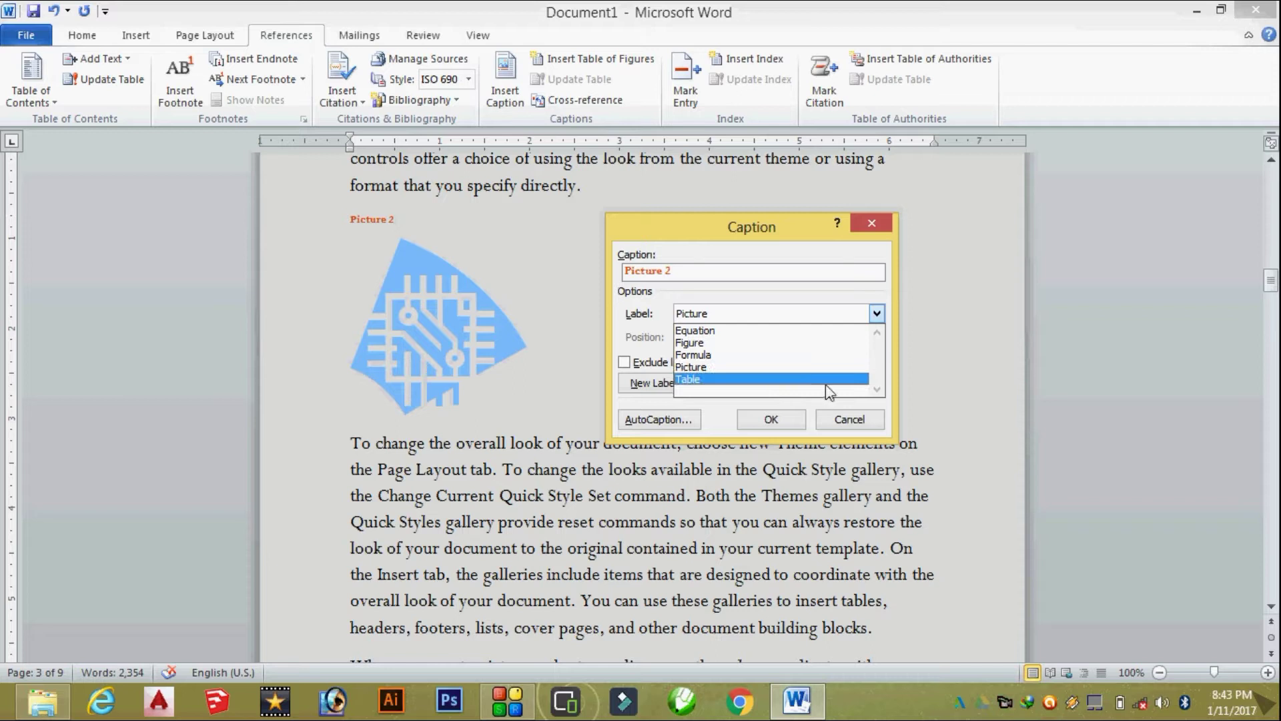
pyautogui.click(847, 424)
pyautogui.scroll(-5, 597, 414)
pyautogui.scroll(-5, 540, 346)
pyautogui.scroll(-5, 539, 345)
pyautogui.scroll(-5, 539, 346)
pyautogui.scroll(5, 539, 346)
pyautogui.scroll(5, 524, 323)
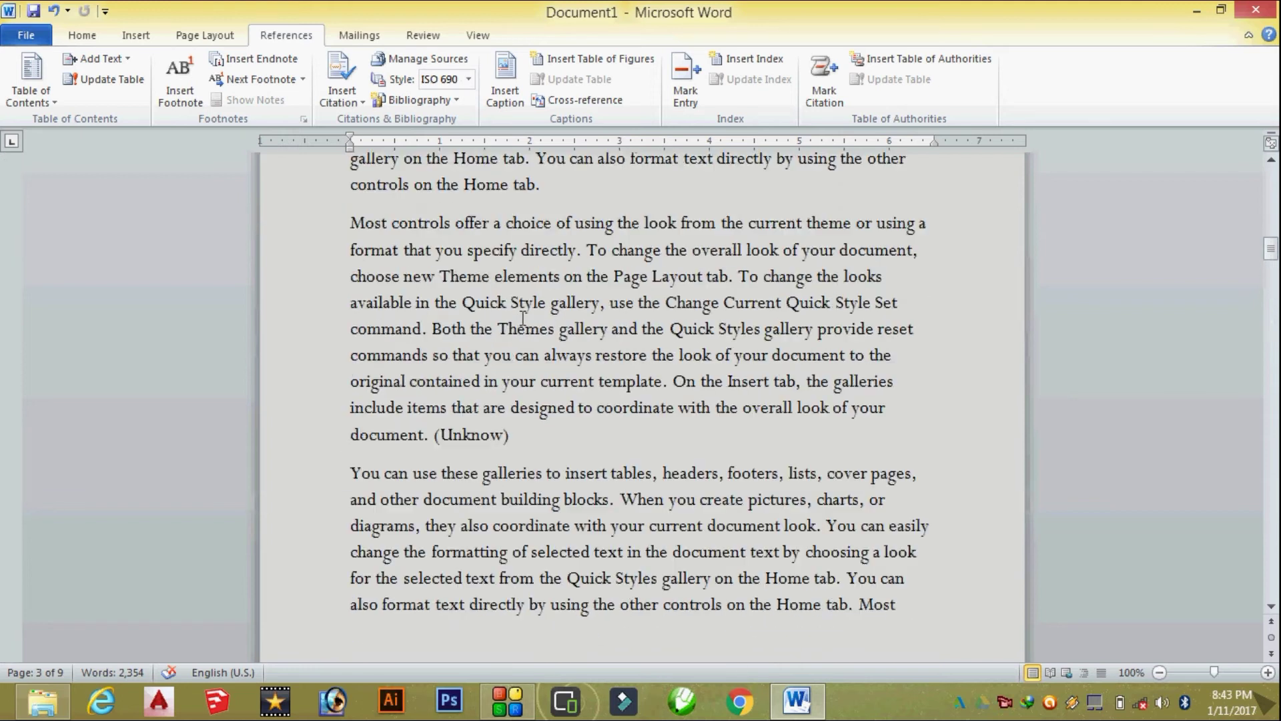
pyautogui.scroll(1, 523, 305)
pyautogui.click(586, 215)
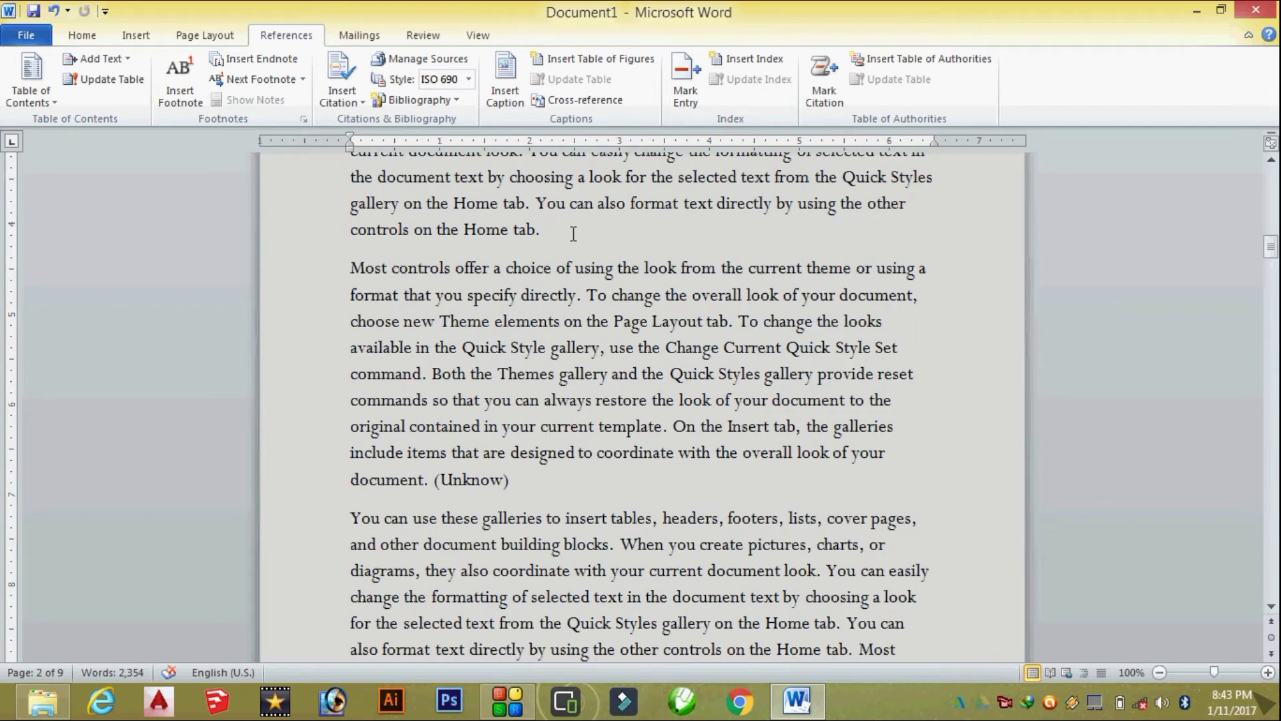
pyautogui.hotkey('ctrl', 'z')
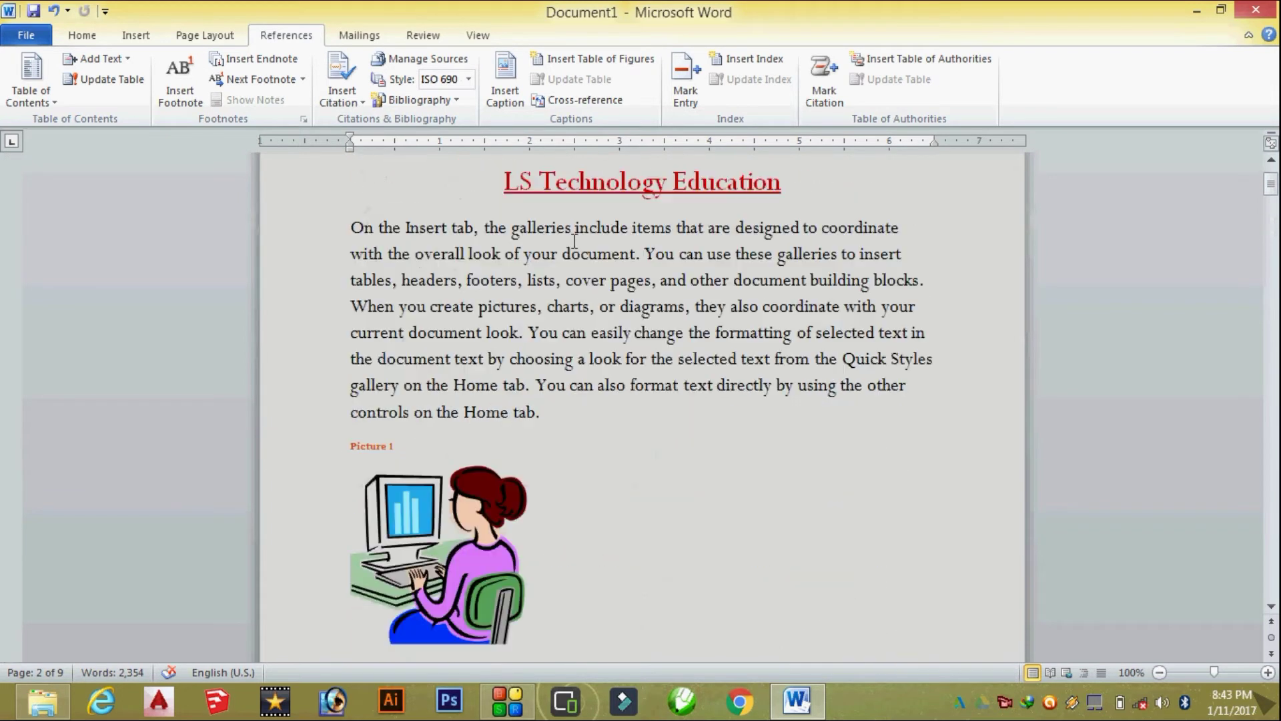
# Step: Start a new empty paragraph after the 2016 citation
pyautogui.scroll(-3, 579, 245)
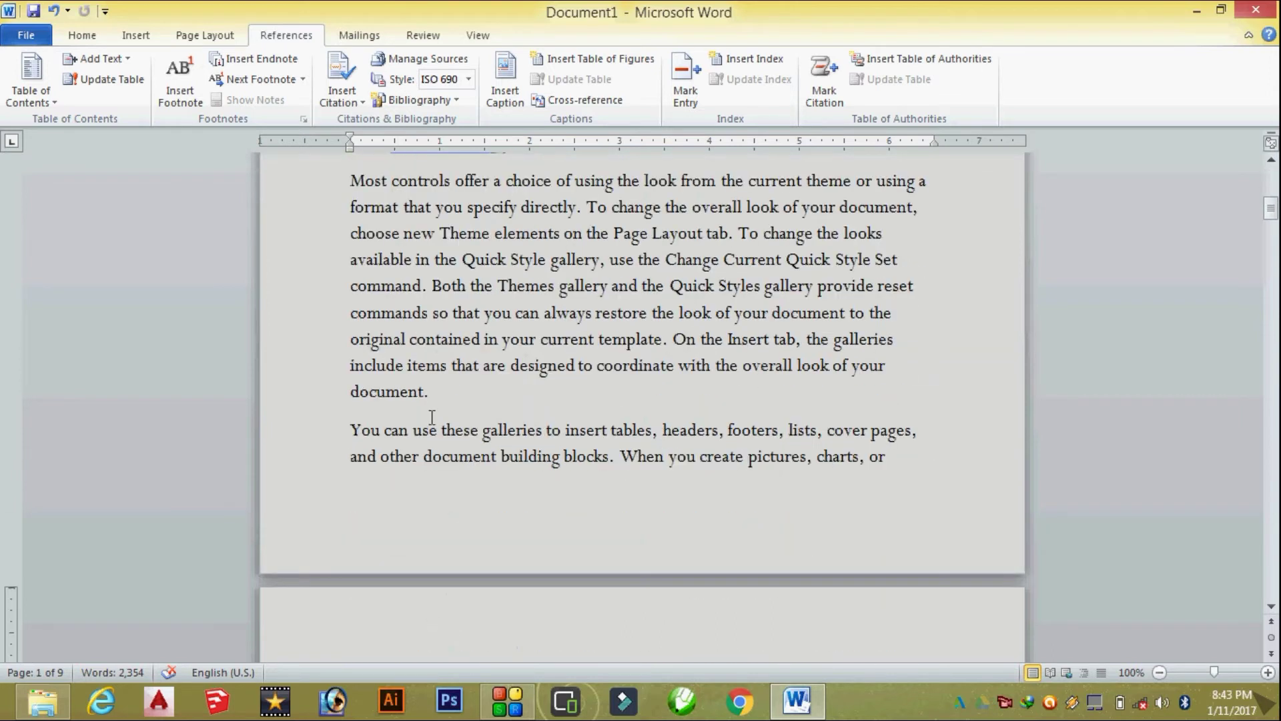
pyautogui.scroll(-4, 462, 401)
pyautogui.scroll(-2, 578, 386)
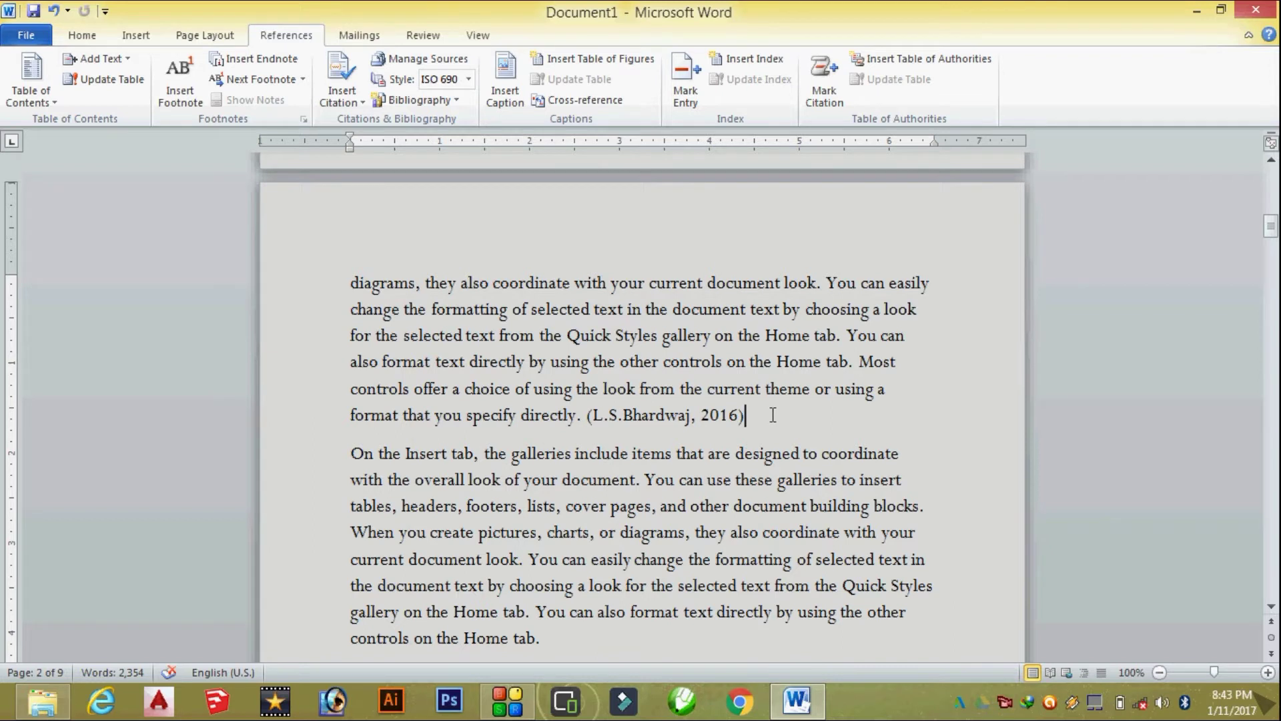
pyautogui.press('Return')
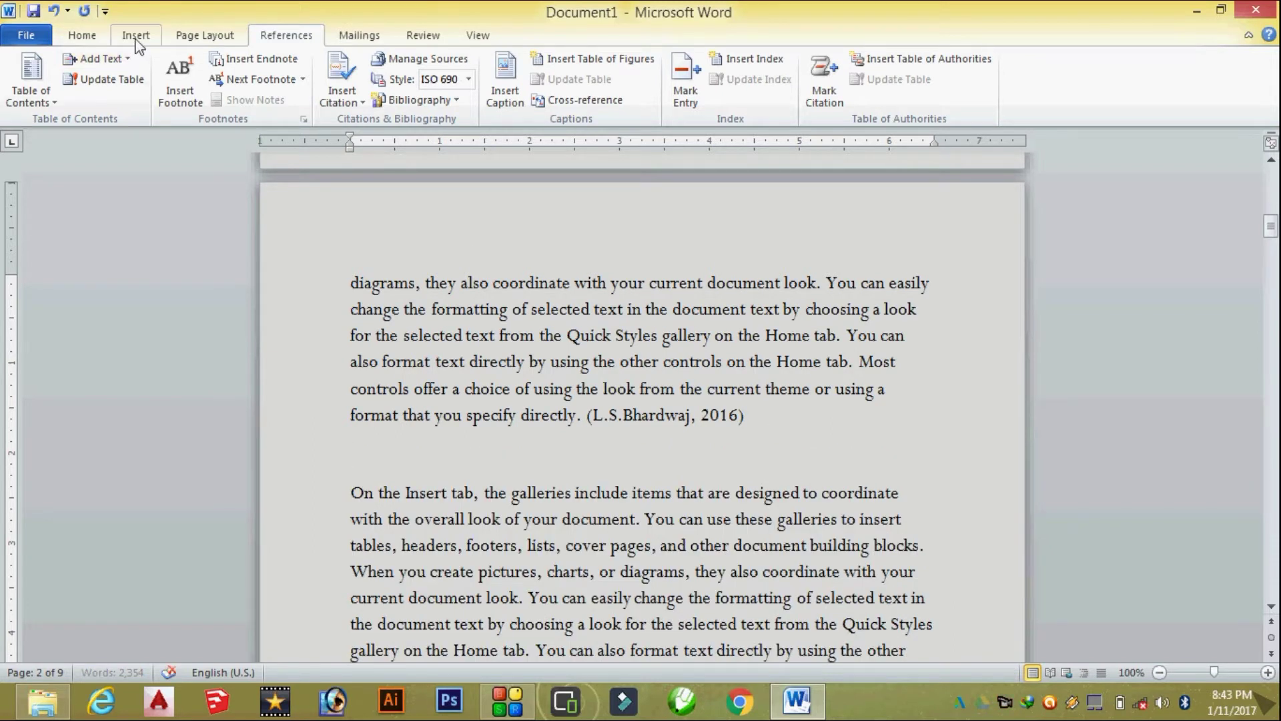
# Step: Insert the built-in Binomial Theorem equation
pyautogui.click(136, 37)
pyautogui.click(1079, 104)
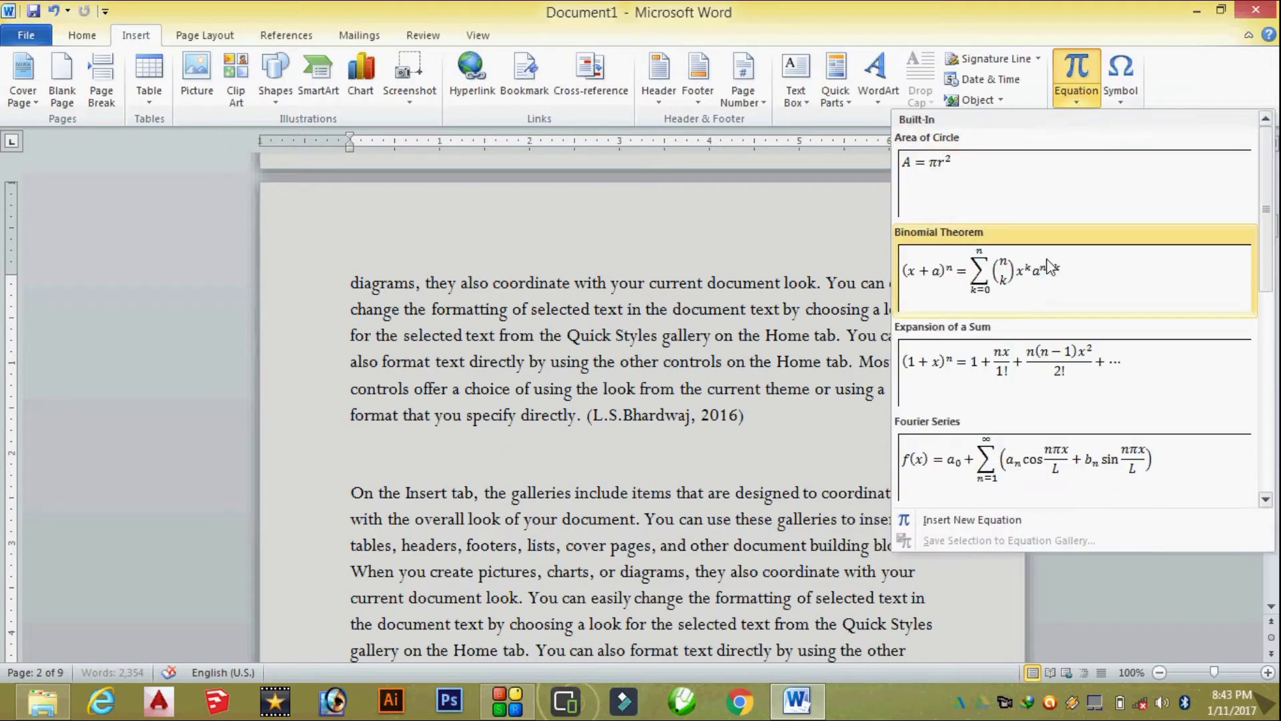
pyautogui.click(1047, 267)
pyautogui.scroll(-10, 605, 352)
pyautogui.scroll(-5, 605, 351)
pyautogui.scroll(-5, 605, 352)
pyautogui.scroll(-5, 605, 352)
pyautogui.scroll(-5, 605, 352)
pyautogui.scroll(-5, 747, 347)
pyautogui.scroll(-5, 668, 350)
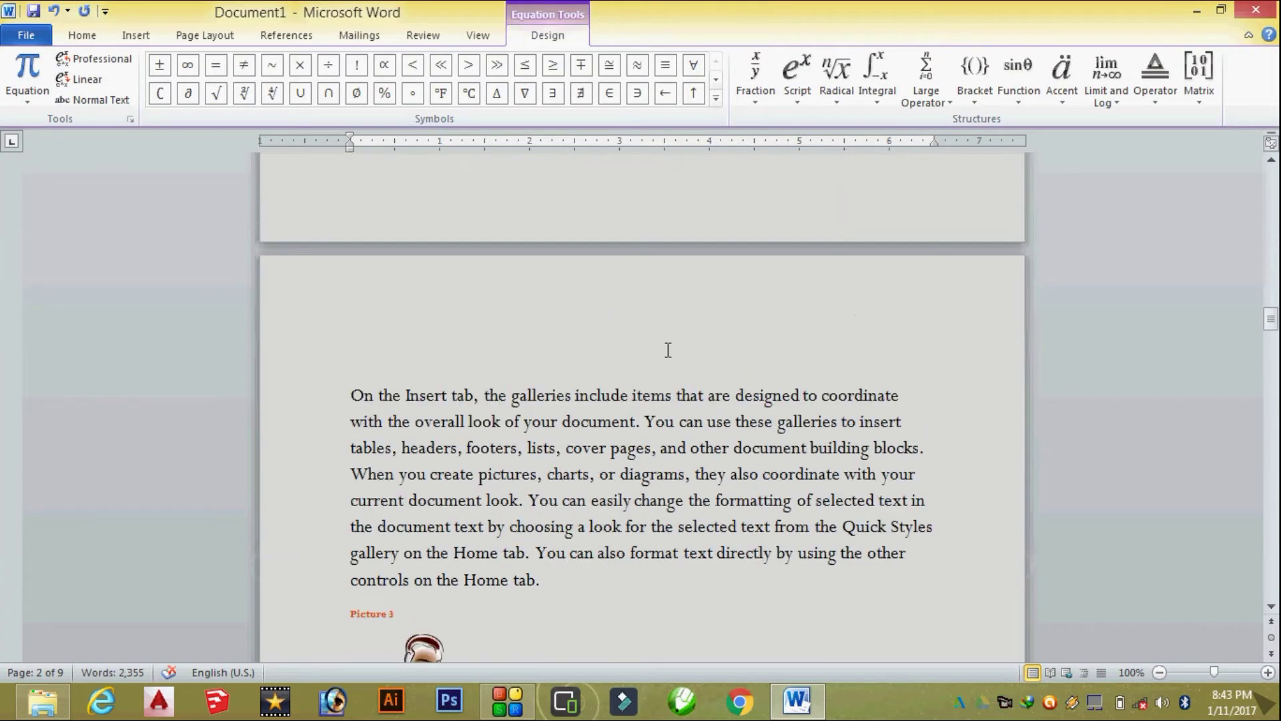
pyautogui.scroll(-3, 668, 349)
pyautogui.scroll(-3, 531, 265)
pyautogui.scroll(-4, 560, 335)
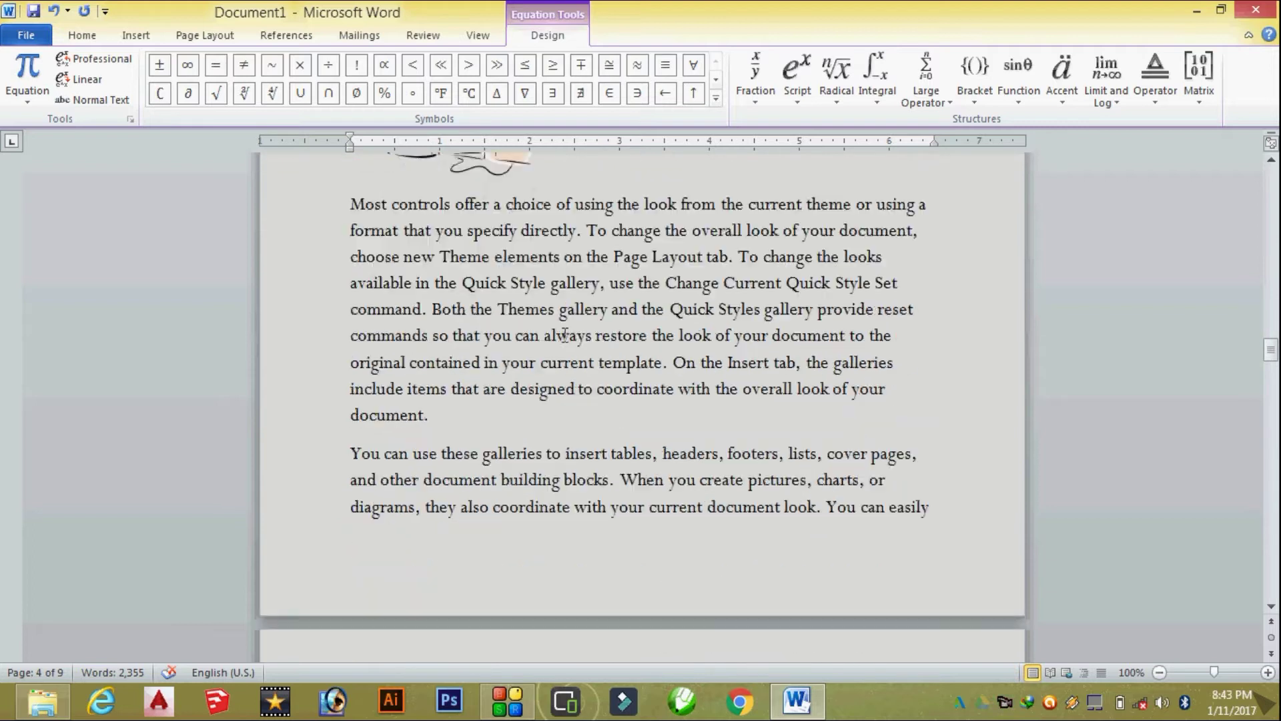
pyautogui.scroll(3, 879, 316)
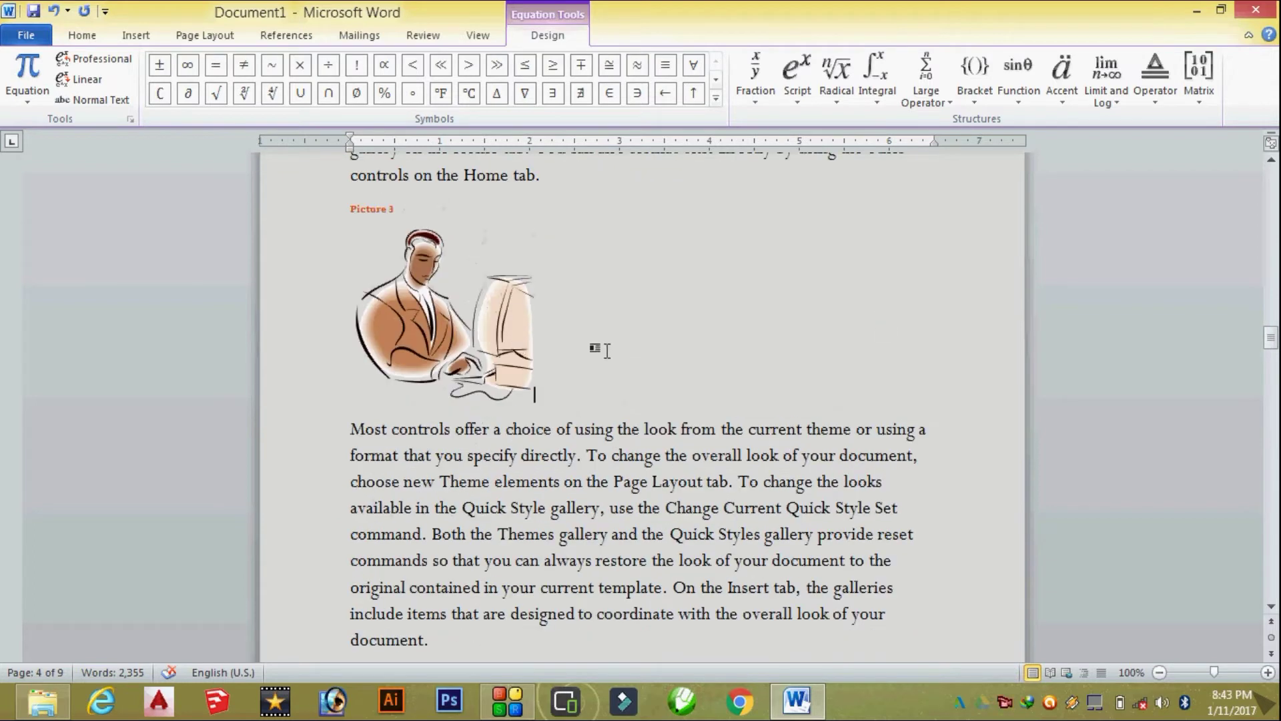
# Step: Add a blank line below Picture 3 and insert the Expansion of a Sum equation there
pyautogui.click(596, 349)
pyautogui.press('Return')
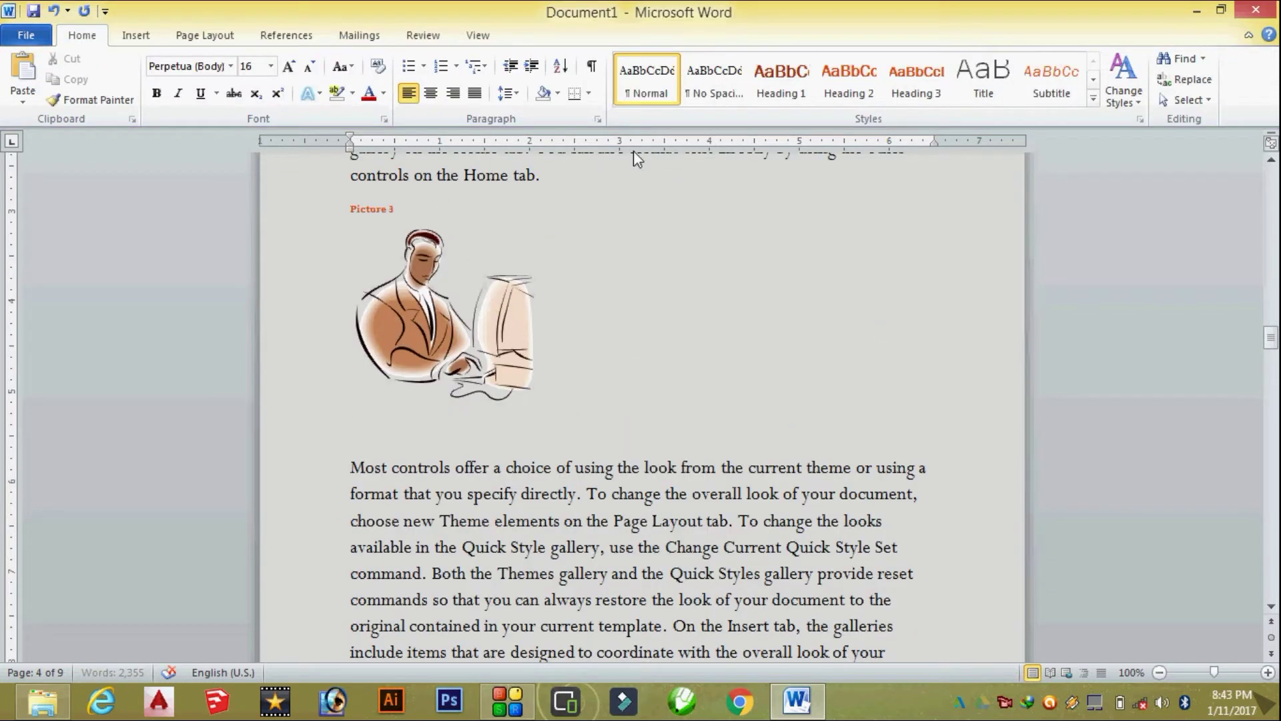
pyautogui.click(135, 35)
pyautogui.click(1076, 101)
pyautogui.click(1021, 347)
# Step: Start new paragraphs after 'tables,' and after 'building blocks.'
pyautogui.scroll(-4, 710, 358)
pyautogui.scroll(-6, 711, 359)
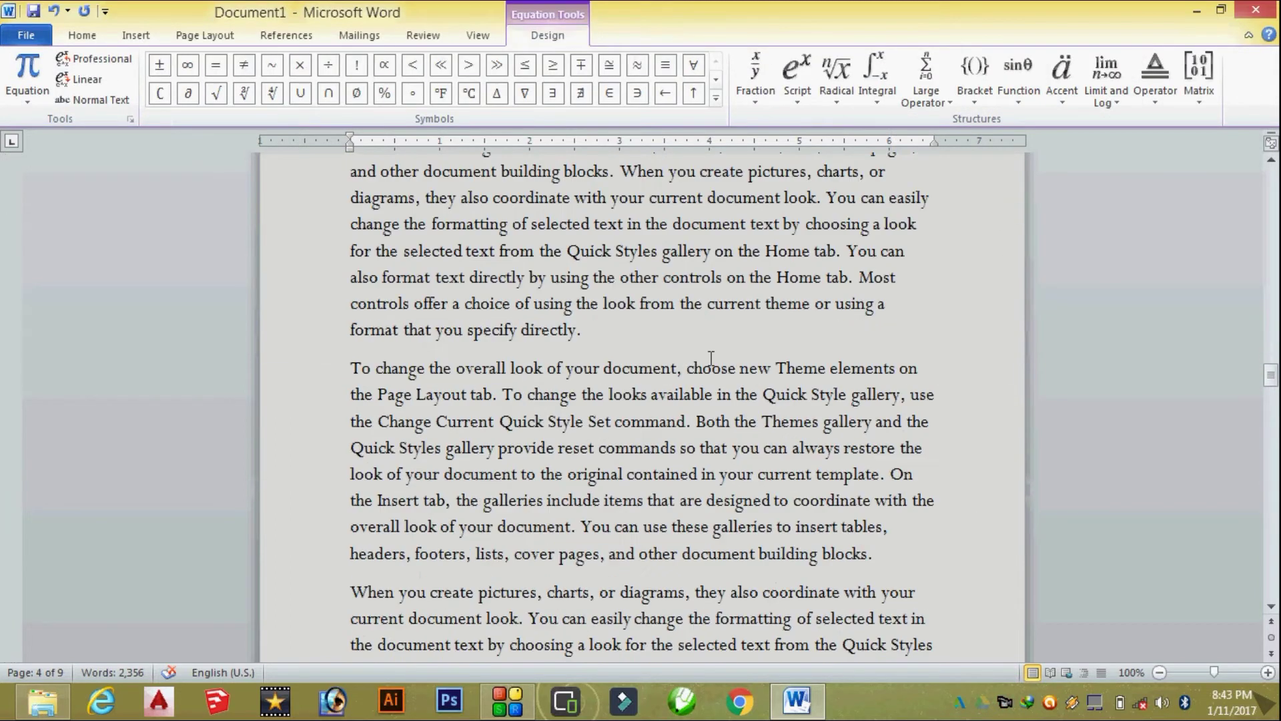
pyautogui.scroll(-2, 711, 358)
pyautogui.click(902, 360)
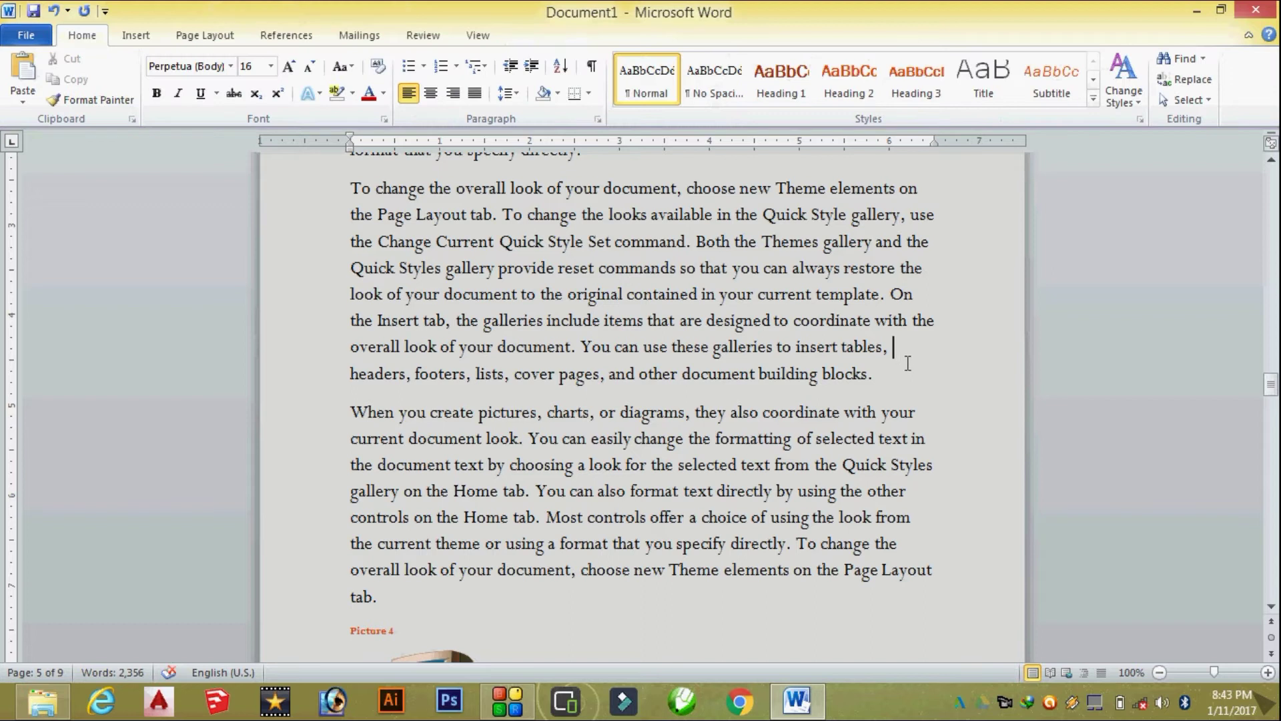
pyautogui.press('Return')
pyautogui.click(906, 389)
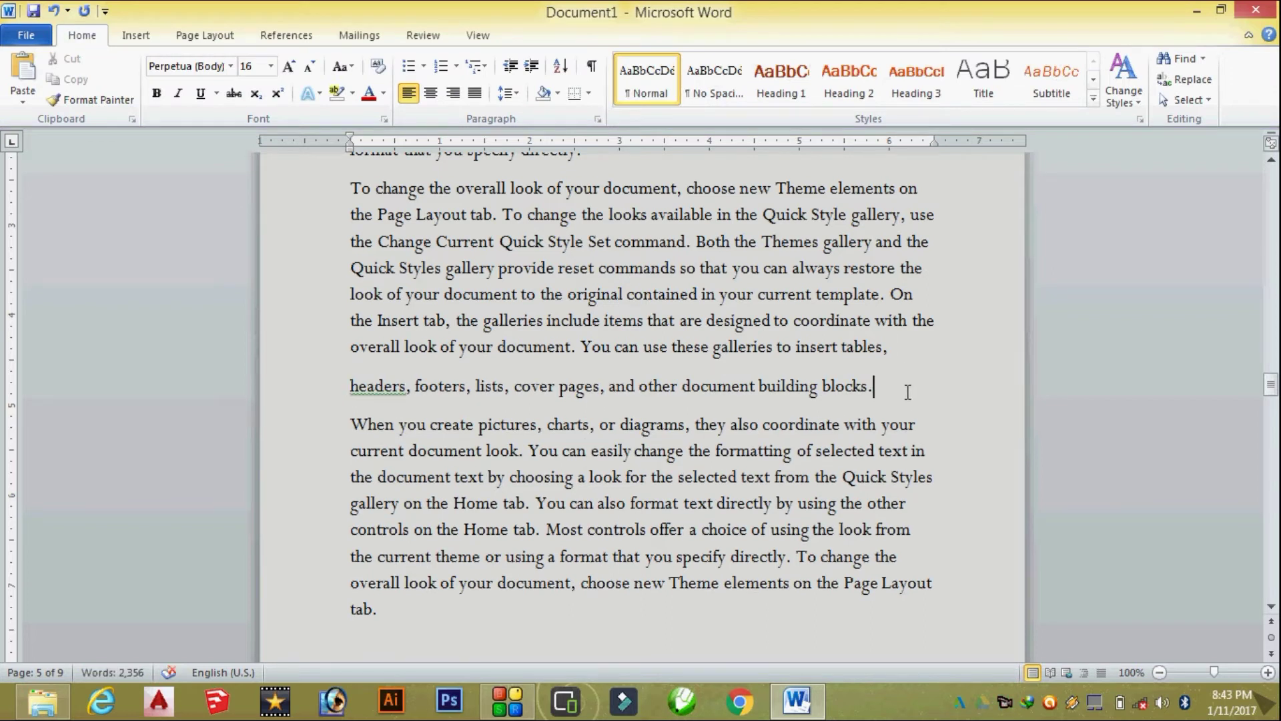
pyautogui.press('Return')
# Step: Insert the built-in Fourier Series equation after 'blocks.'
pyautogui.click(135, 34)
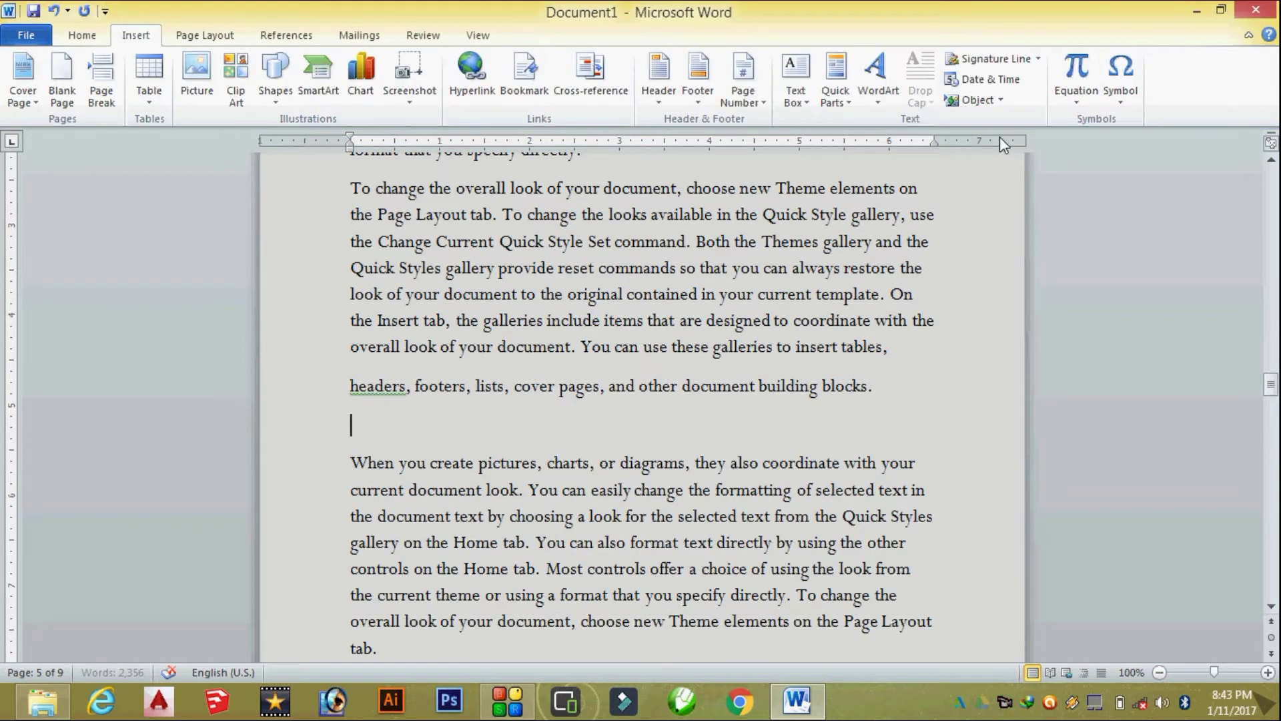
pyautogui.click(1077, 102)
pyautogui.click(1043, 459)
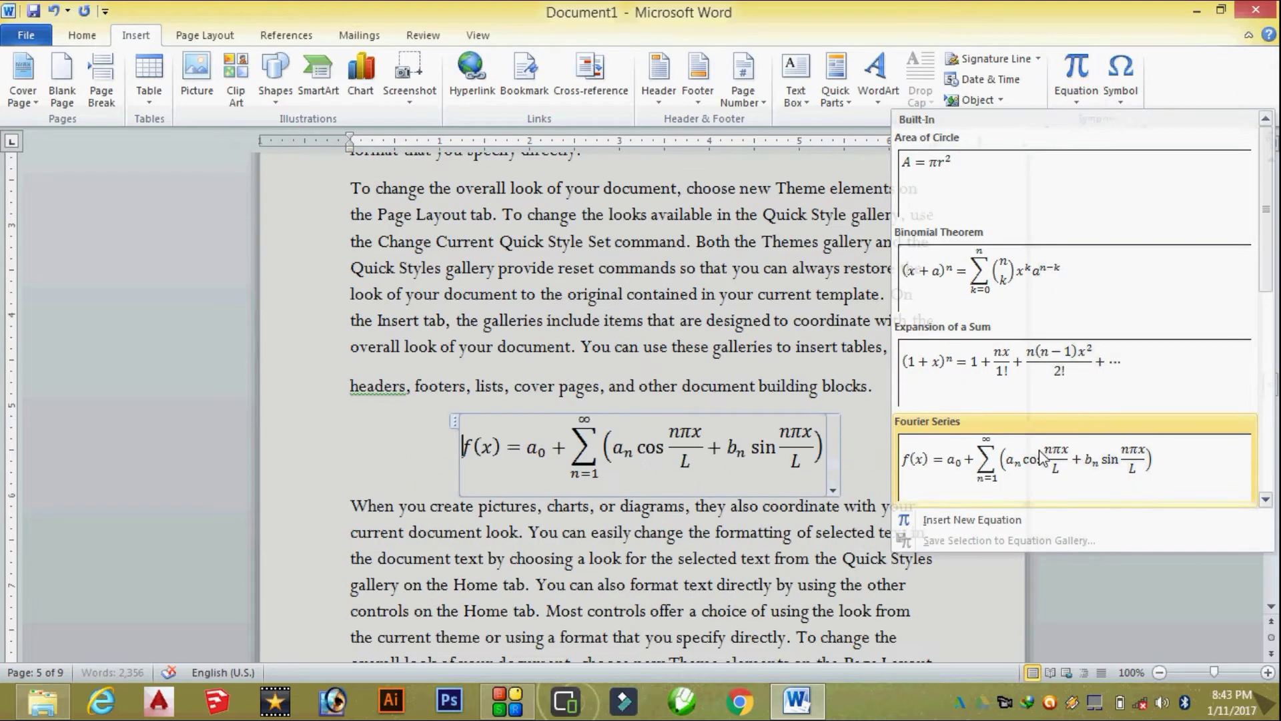
pyautogui.click(1043, 459)
pyautogui.scroll(3, 798, 371)
pyautogui.scroll(5, 798, 372)
pyautogui.scroll(5, 800, 372)
pyautogui.scroll(-5, 800, 372)
pyautogui.scroll(-4, 800, 371)
pyautogui.scroll(-2, 801, 343)
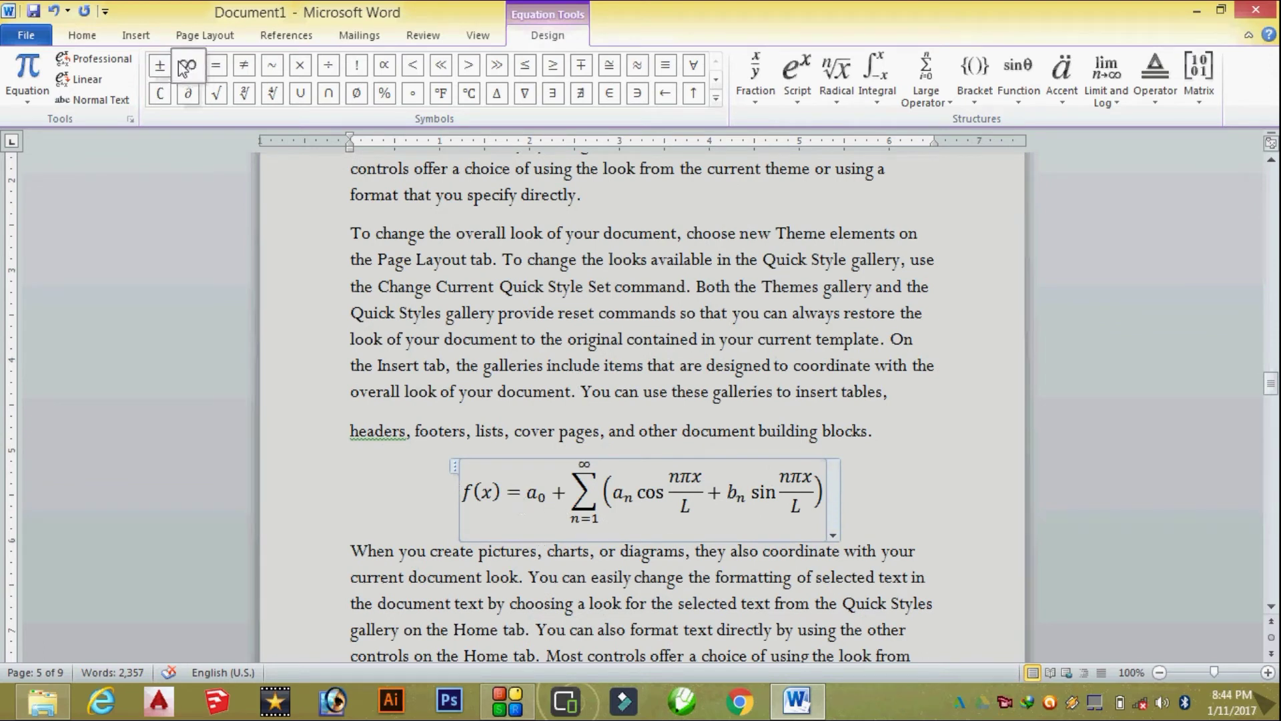
# Step: Select the binomial theorem equation and start a caption with the label Equation
pyautogui.click(294, 36)
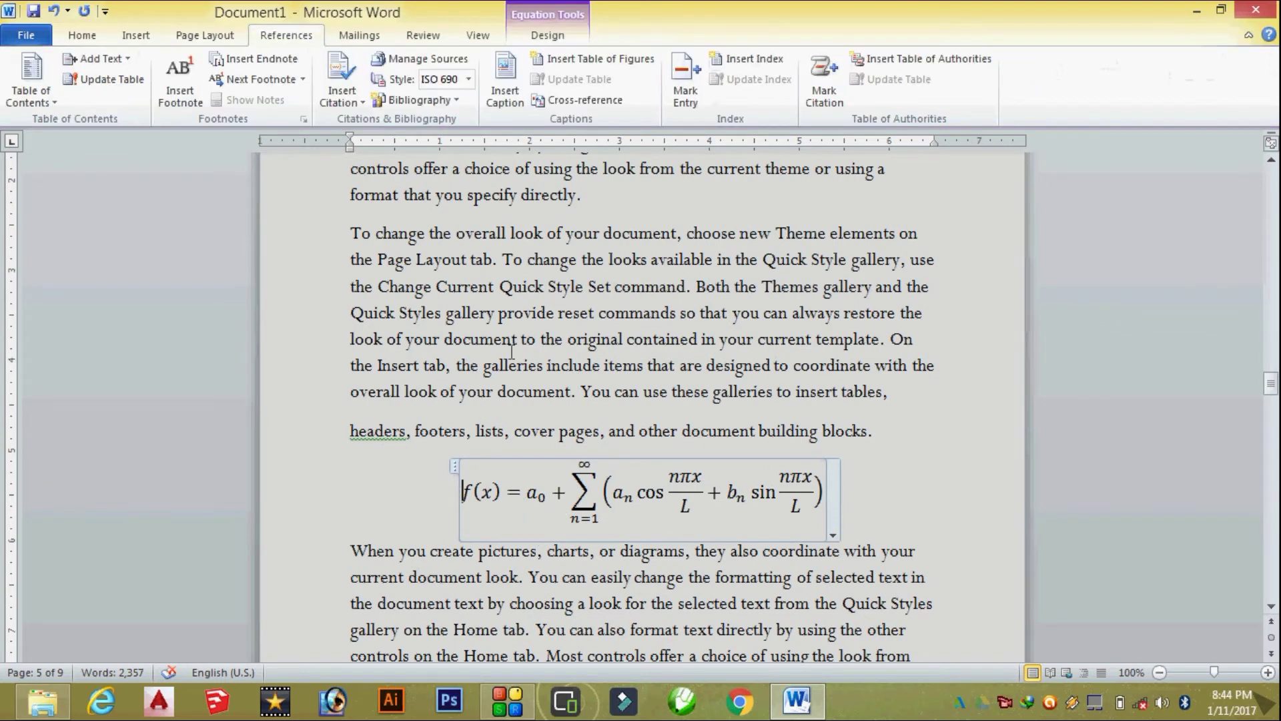
pyautogui.scroll(5, 512, 350)
pyautogui.scroll(5, 511, 350)
pyautogui.scroll(5, 510, 350)
pyautogui.scroll(-1, 510, 350)
pyautogui.scroll(5, 510, 349)
pyautogui.scroll(5, 513, 354)
pyautogui.scroll(5, 521, 359)
pyautogui.scroll(2, 527, 363)
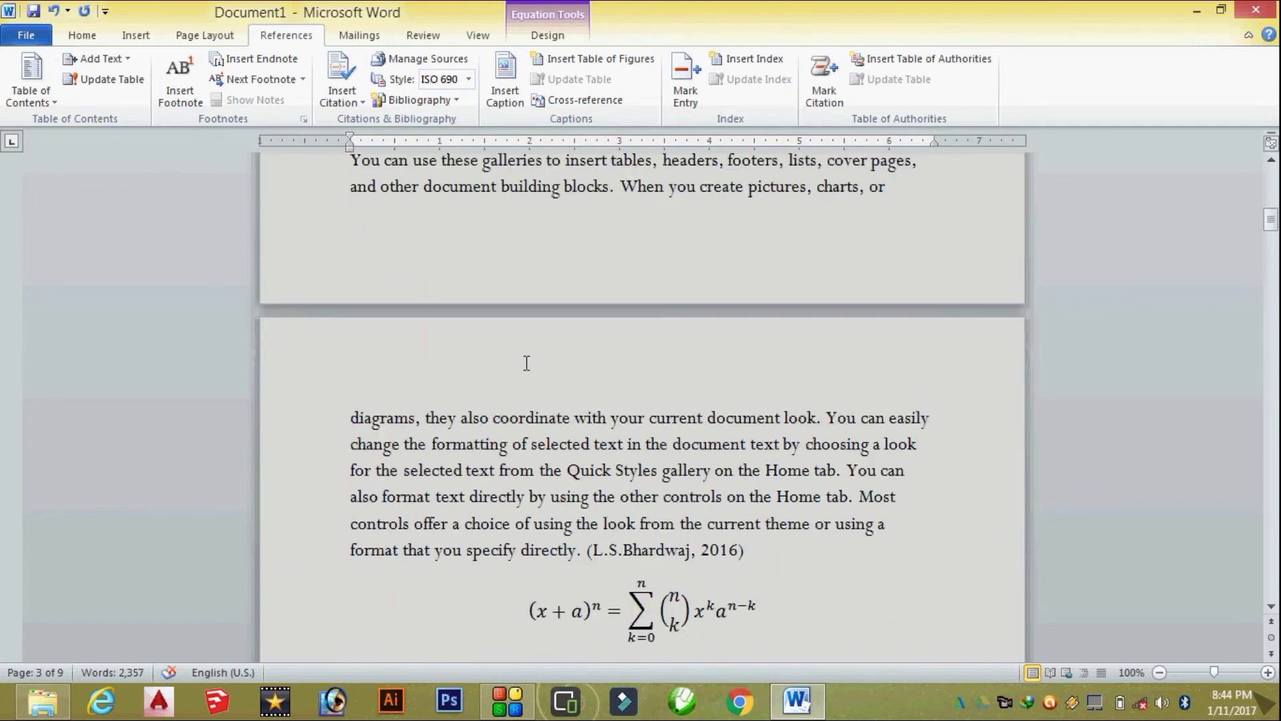
pyautogui.scroll(-2, 527, 363)
pyautogui.click(624, 475)
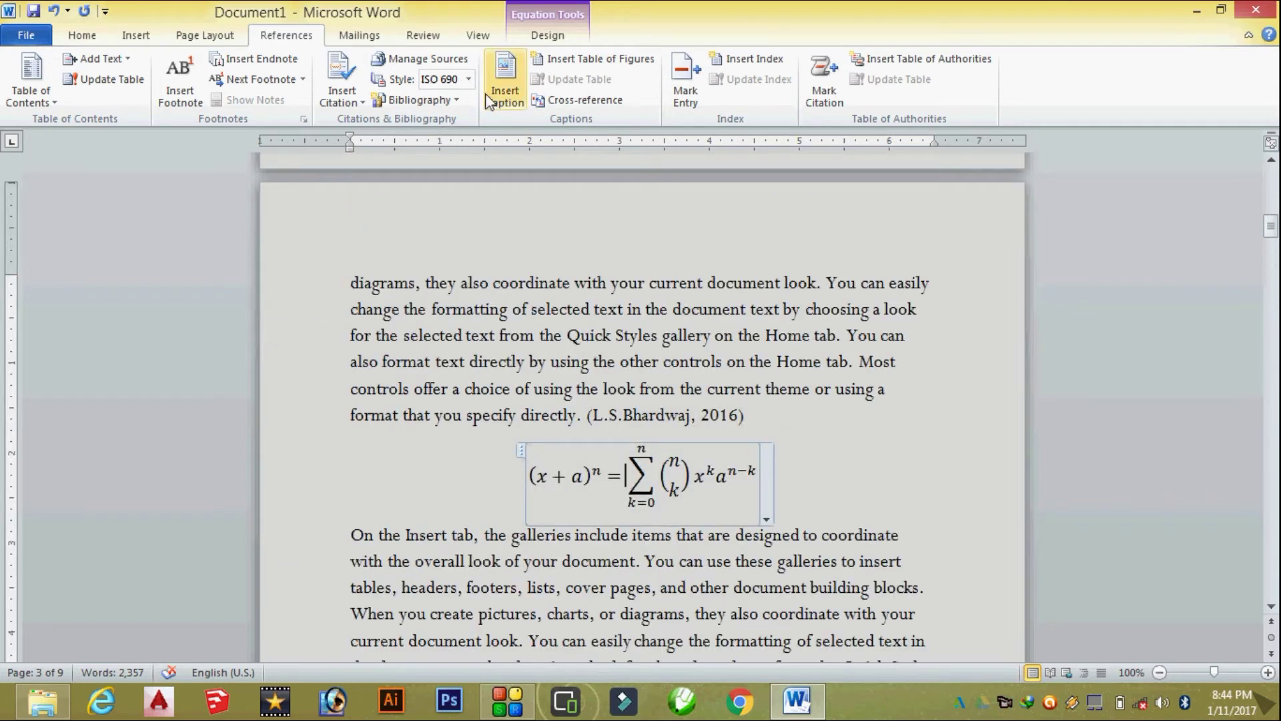
pyautogui.click(512, 100)
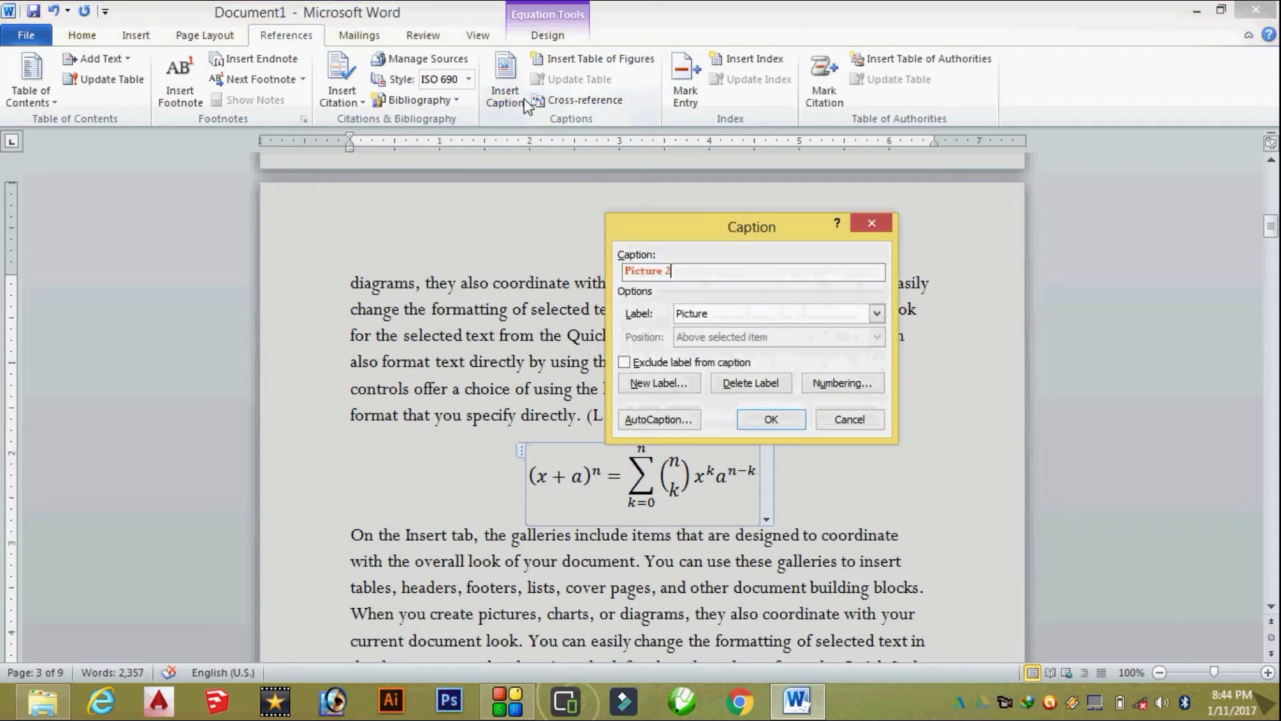
pyautogui.click(877, 313)
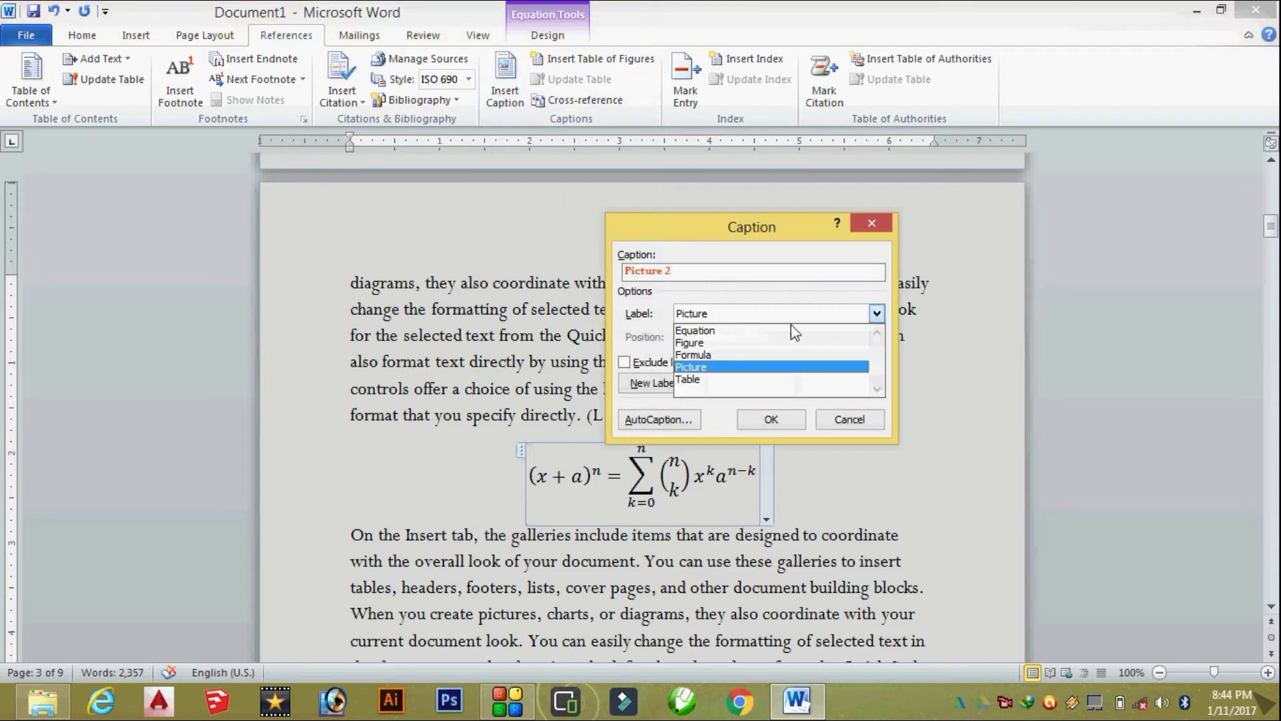
pyautogui.click(706, 333)
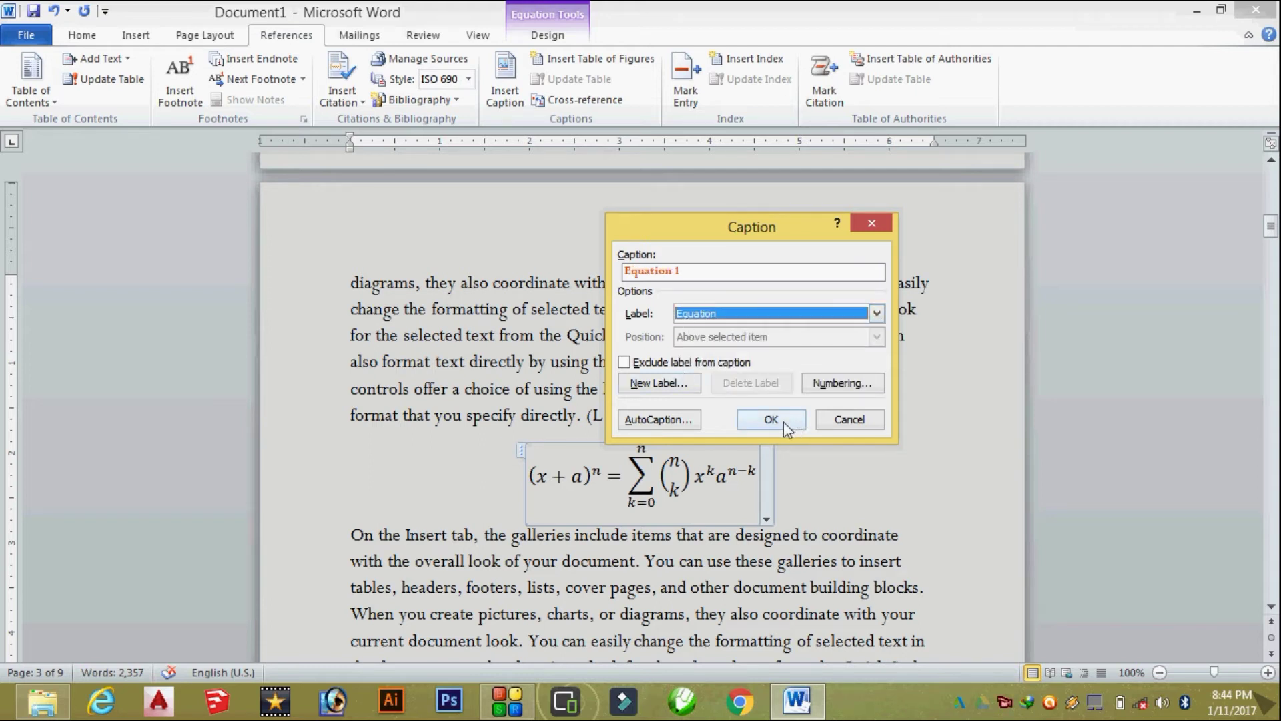
# Step: Set caption numbering to A, B, C lettering and insert the Equation A caption
pyautogui.click(842, 388)
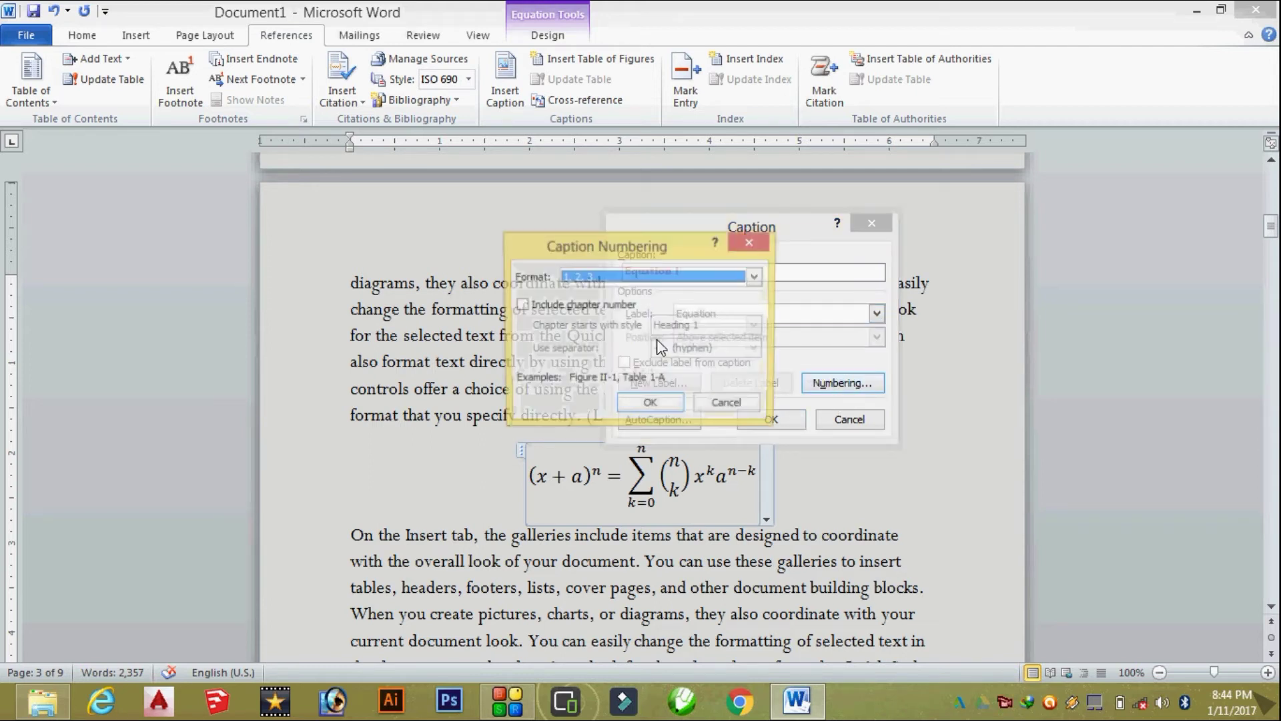
pyautogui.moveTo(631, 242); pyautogui.dragTo(428, 293)
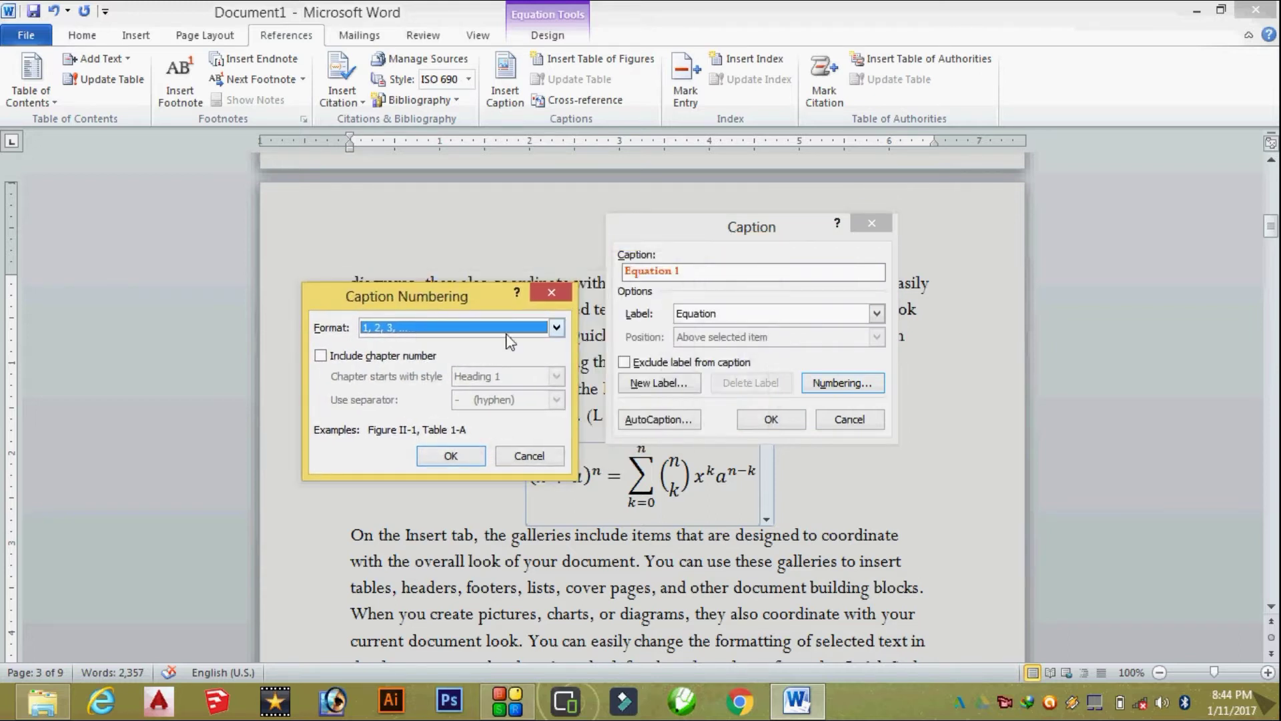
pyautogui.click(551, 328)
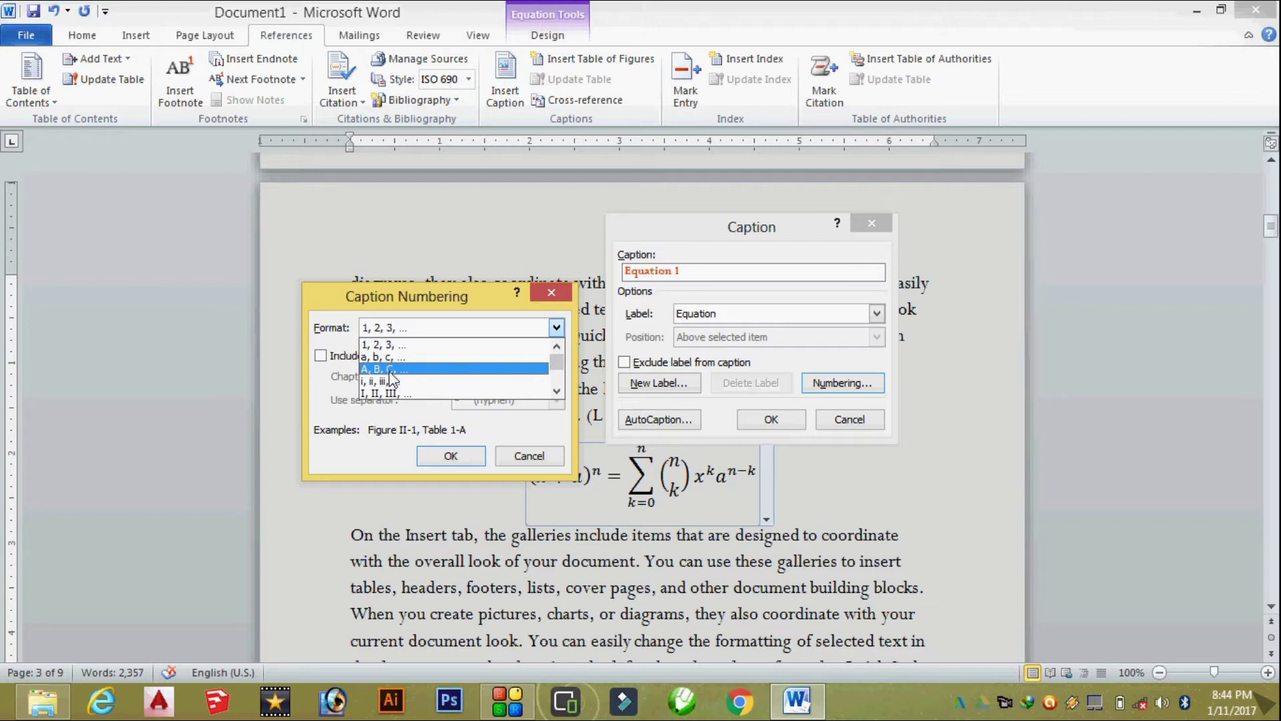
pyautogui.click(389, 369)
pyautogui.click(452, 456)
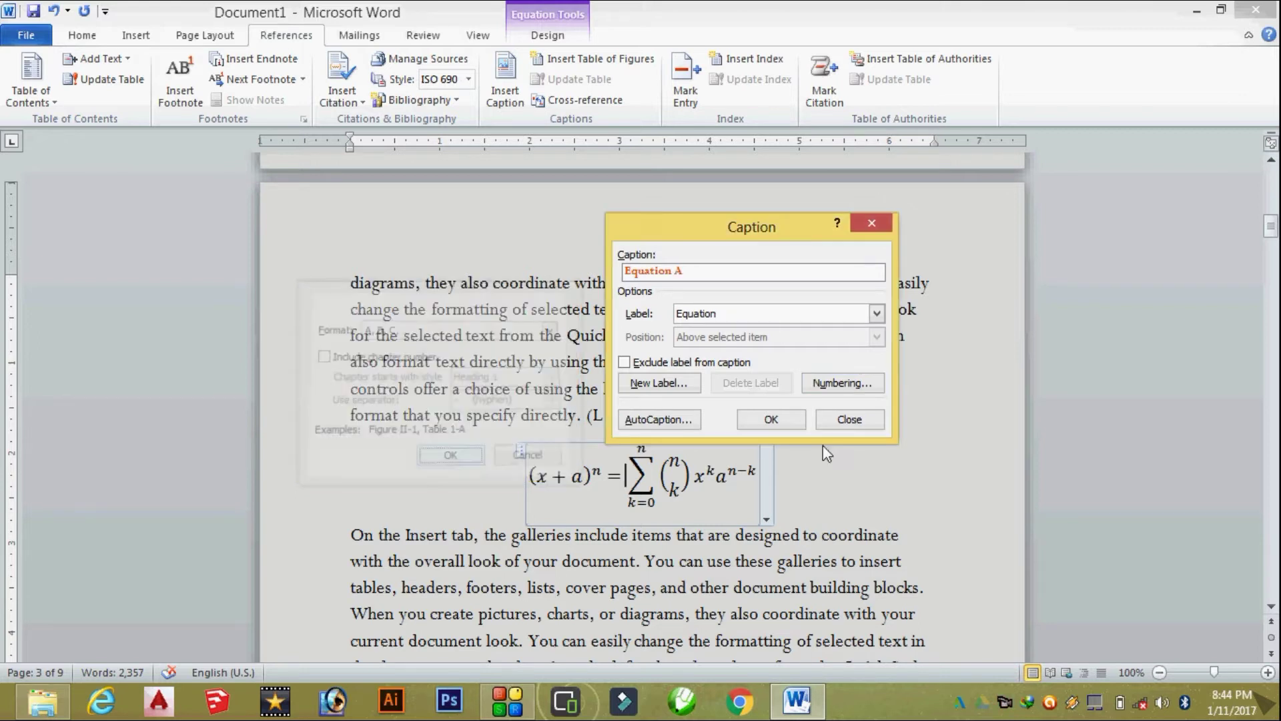
pyautogui.click(782, 422)
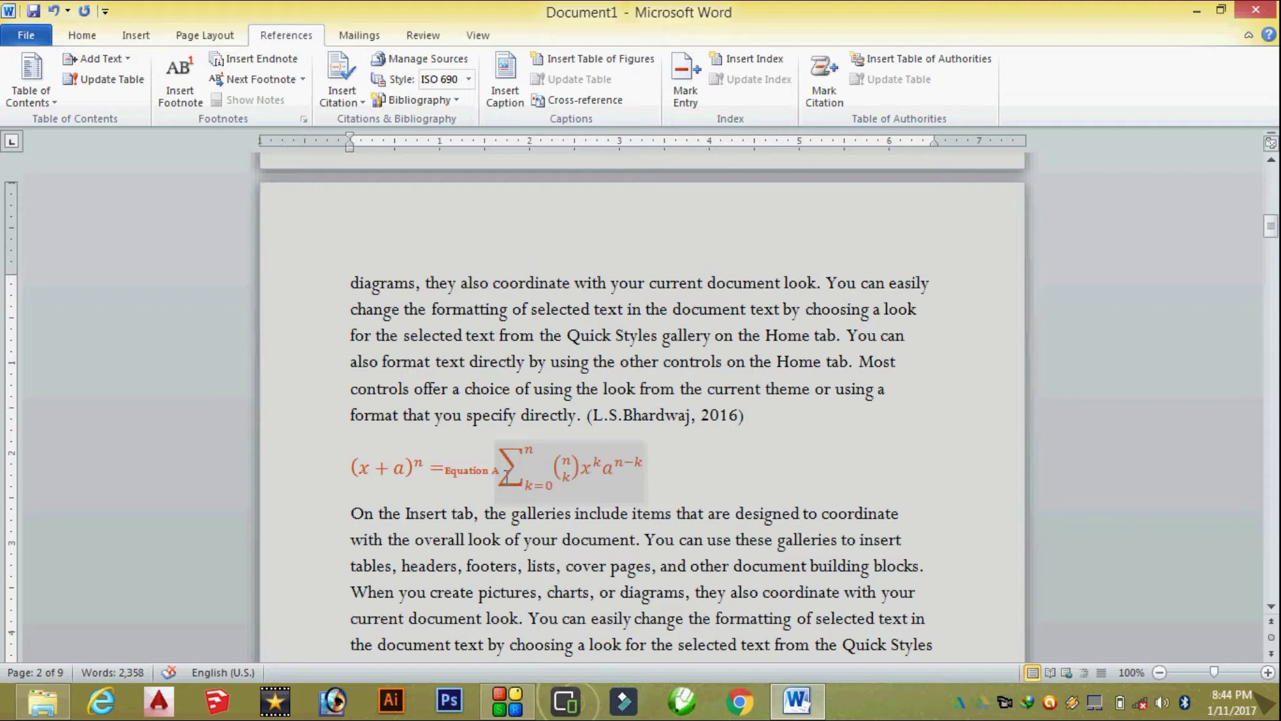
# Step: Undo the misplaced Equation A caption and place the cursor before the equation
pyautogui.scroll(-1, 502, 467)
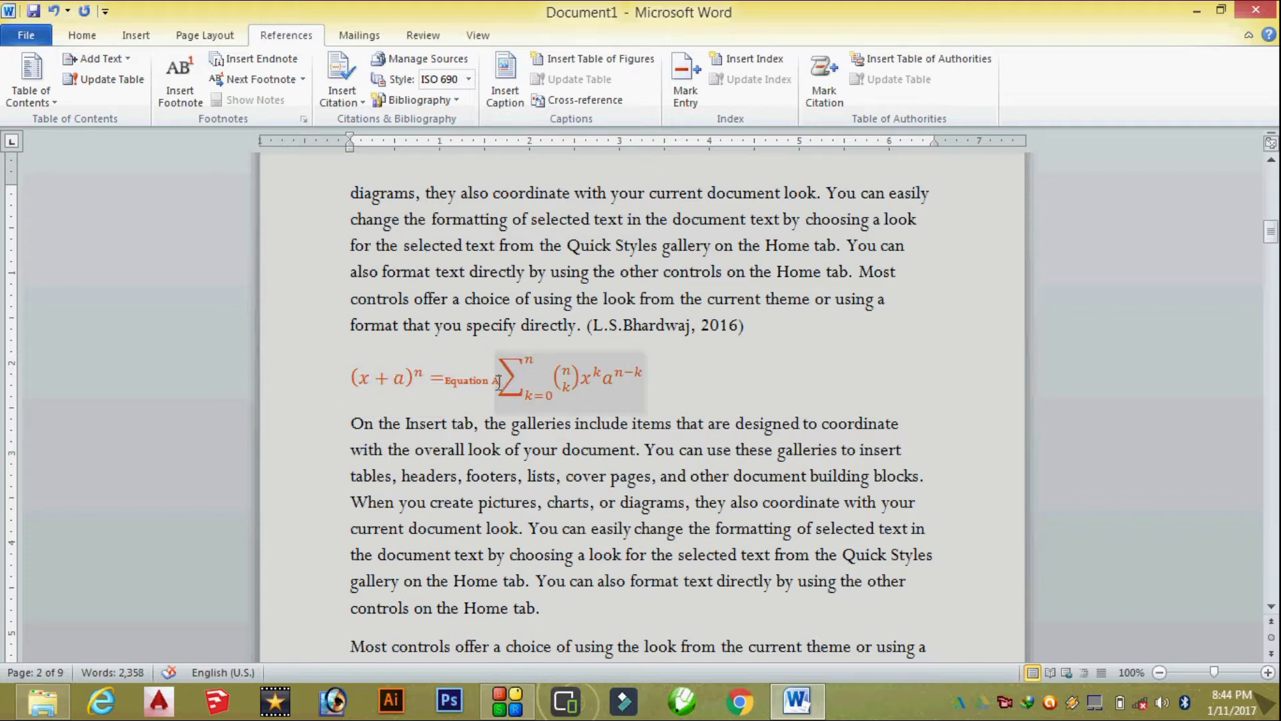
pyautogui.hotkey('ctrl', 'z')
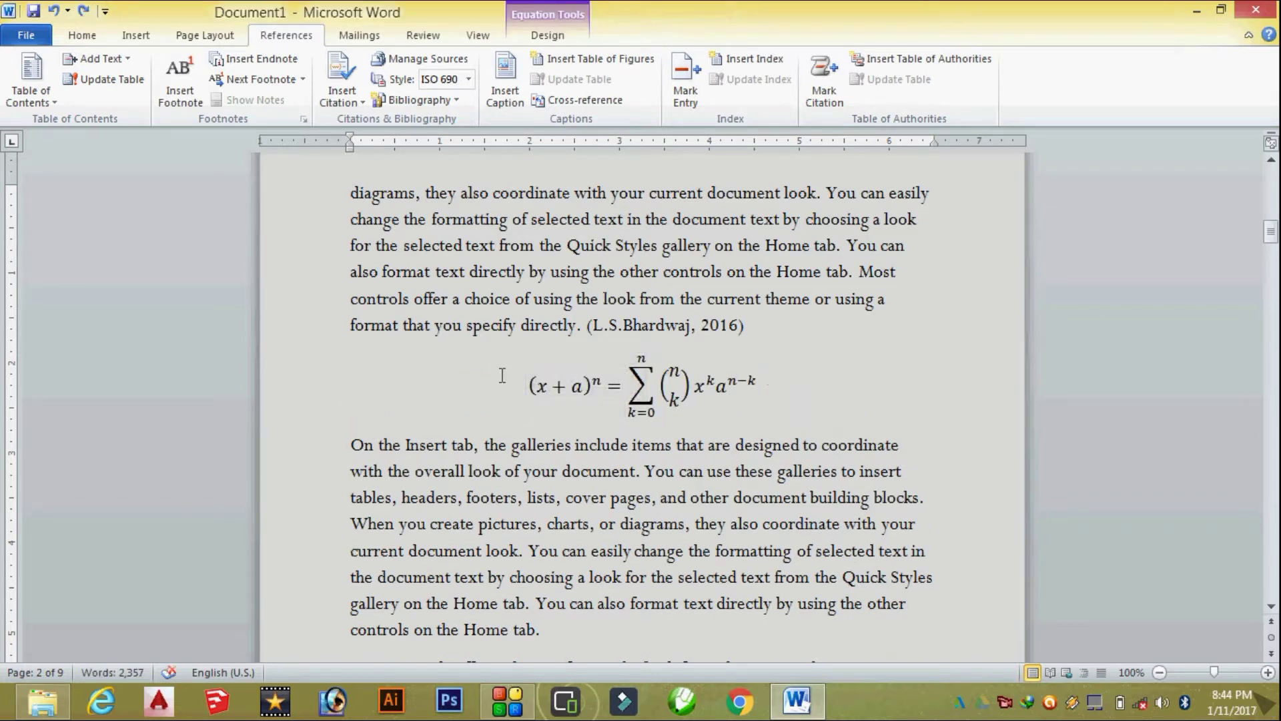
pyautogui.click(478, 398)
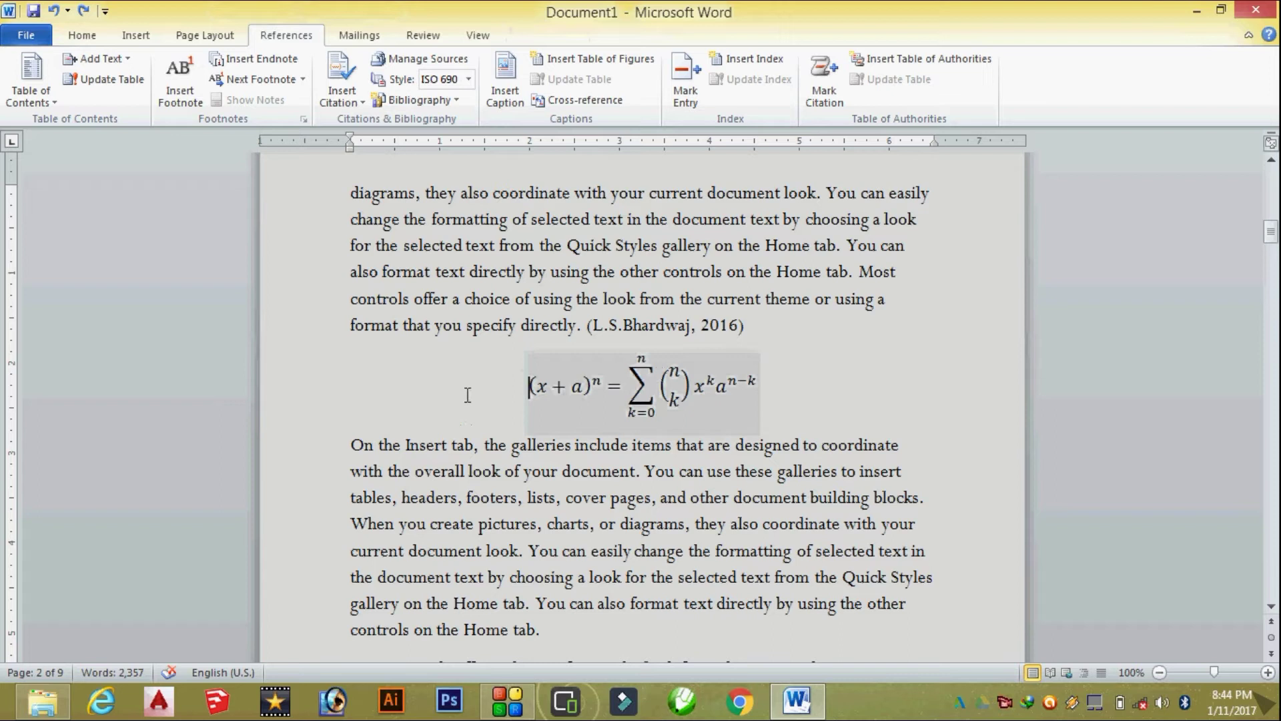
pyautogui.click(684, 79)
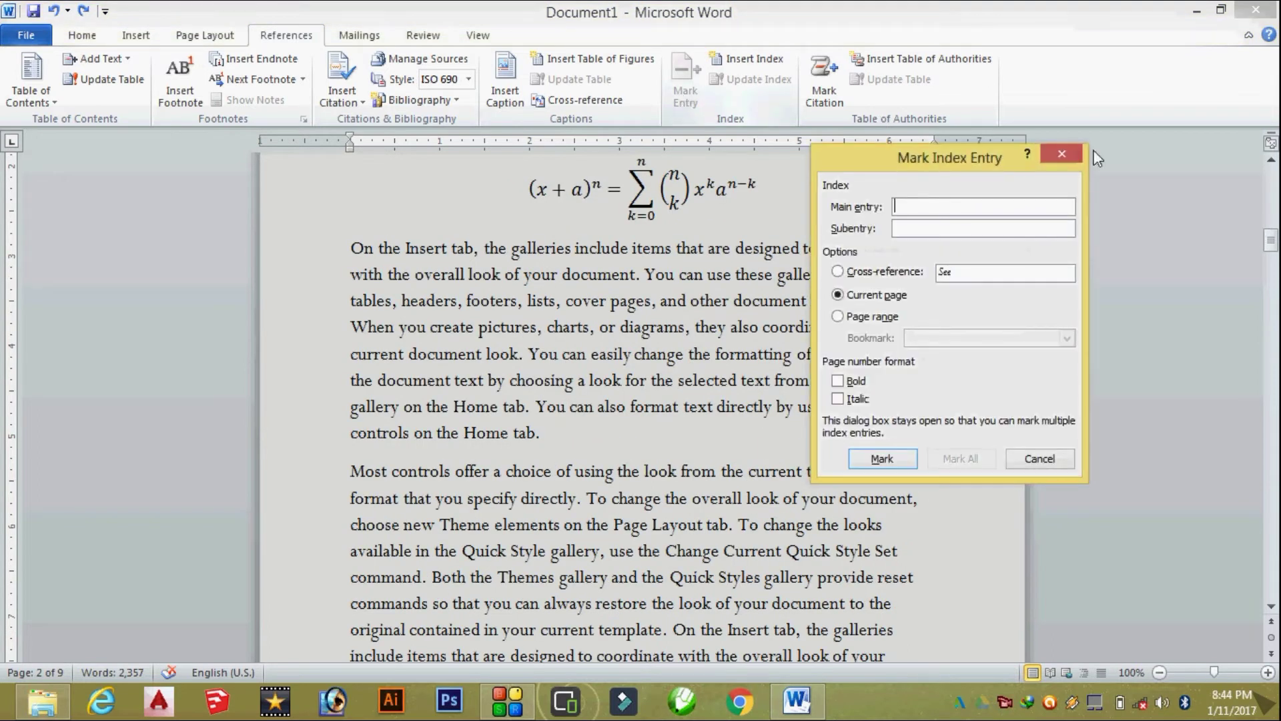
pyautogui.click(1071, 158)
# Step: Insert the Equation A caption inline in front of the binomial equation
pyautogui.scroll(2, 603, 286)
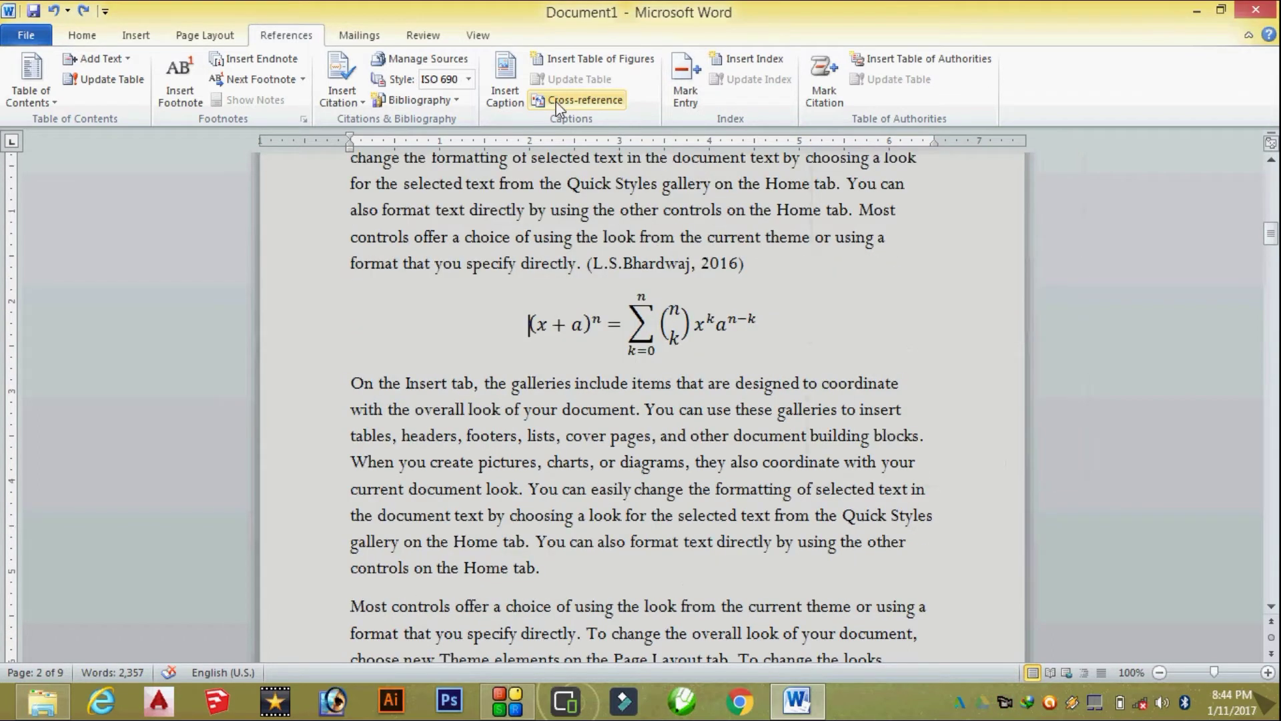
pyautogui.click(506, 80)
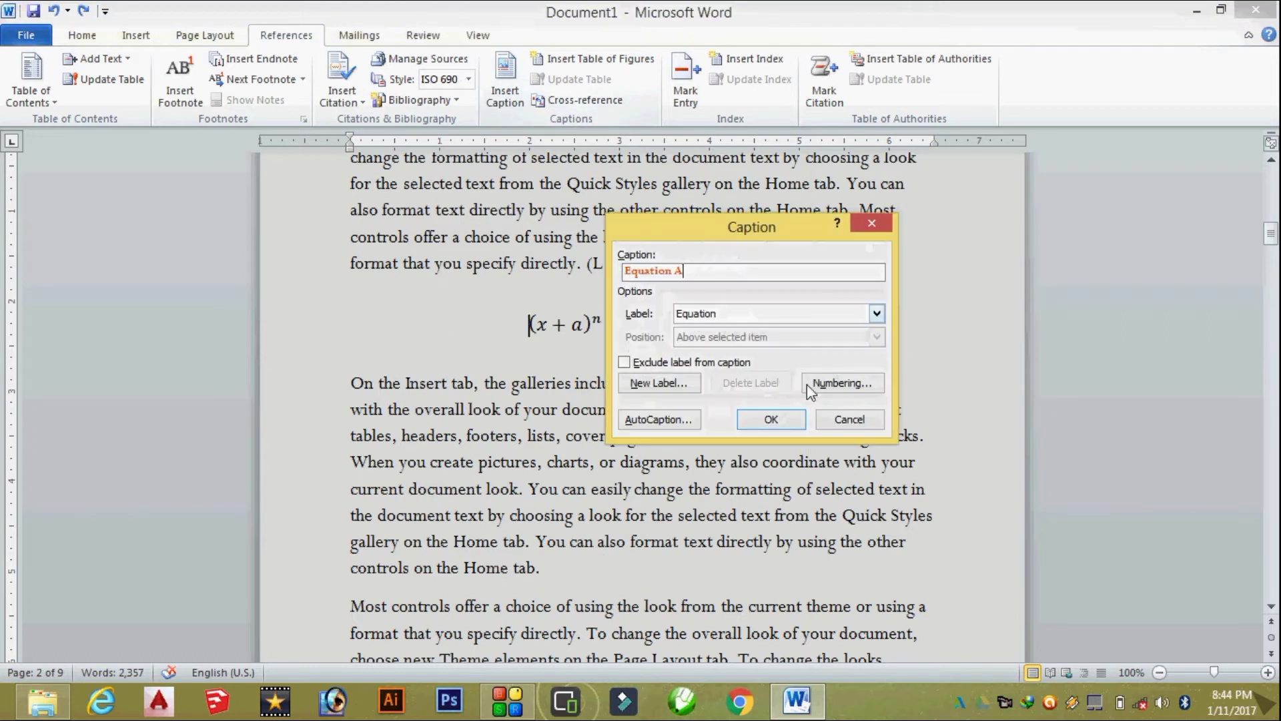
pyautogui.click(780, 426)
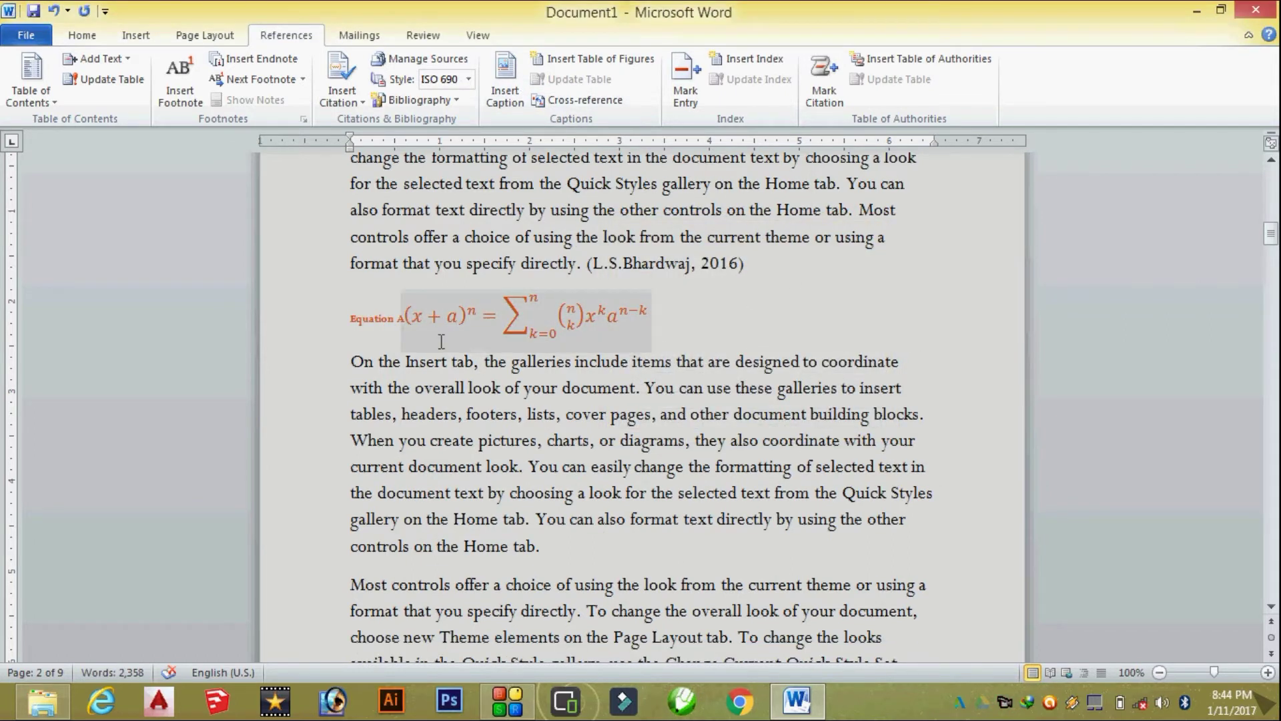
pyautogui.scroll(-5, 507, 371)
pyautogui.scroll(-4, 600, 468)
pyautogui.scroll(-4, 614, 484)
pyautogui.scroll(-5, 590, 447)
pyautogui.scroll(-5, 573, 432)
pyautogui.scroll(-5, 572, 424)
# Step: Caption the Expansion of a Sum equation as Equation B
pyautogui.scroll(-1, 587, 425)
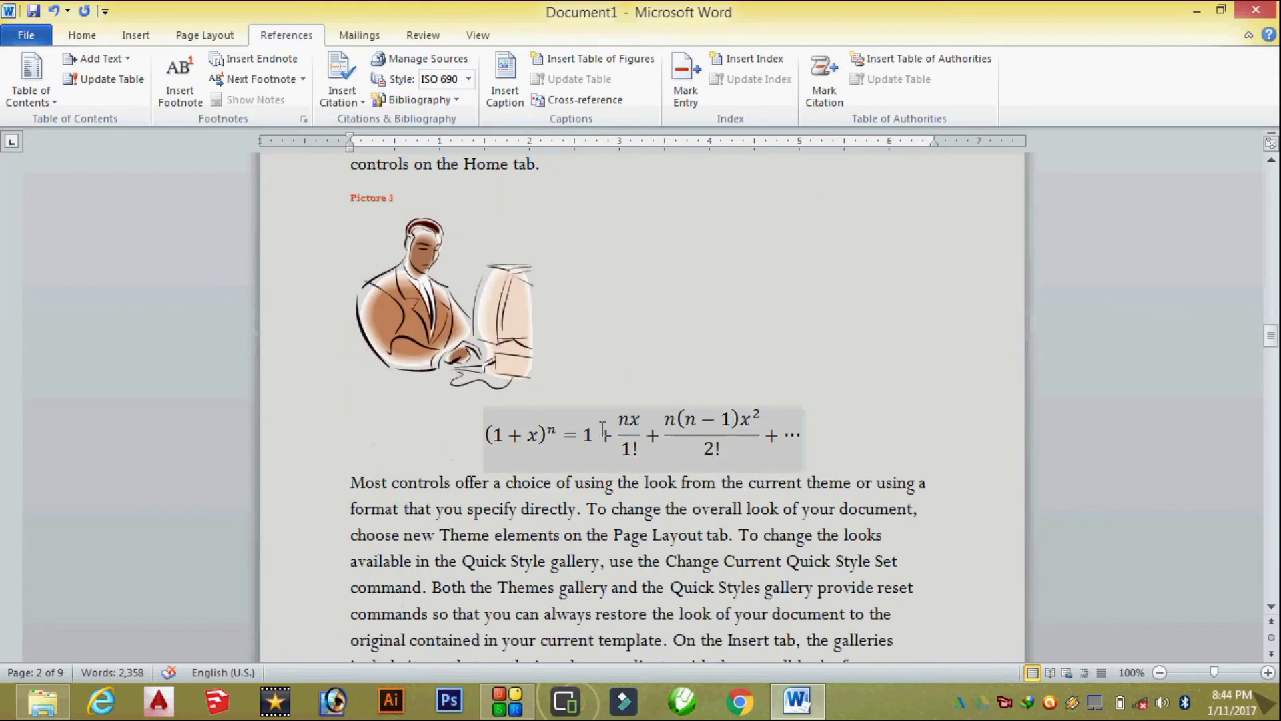
pyautogui.click(490, 450)
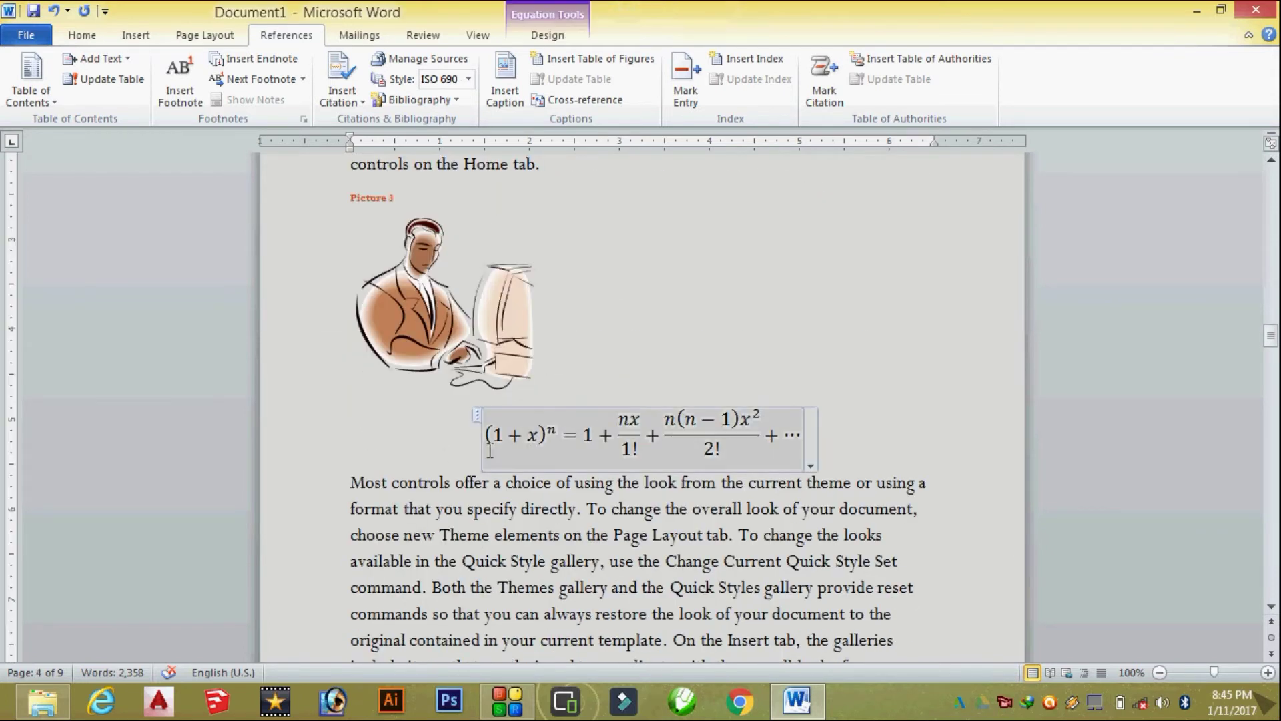
pyautogui.click(475, 415)
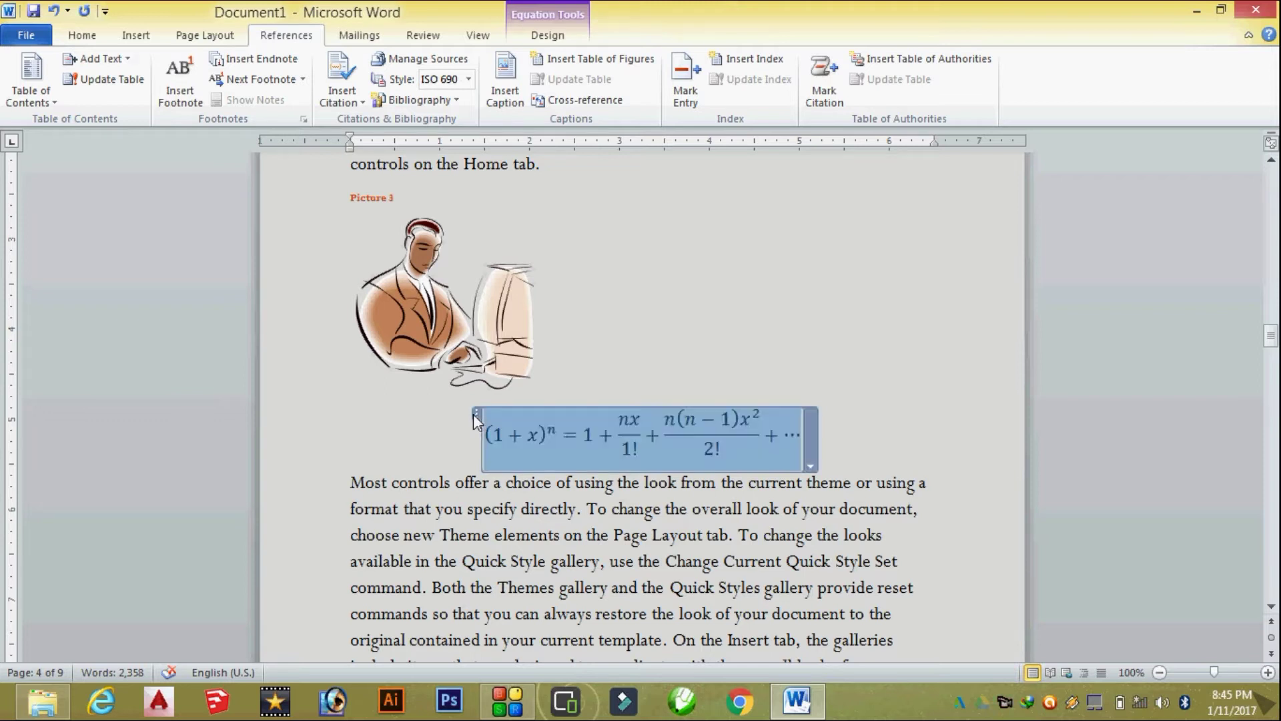
pyautogui.click(512, 99)
pyautogui.click(763, 419)
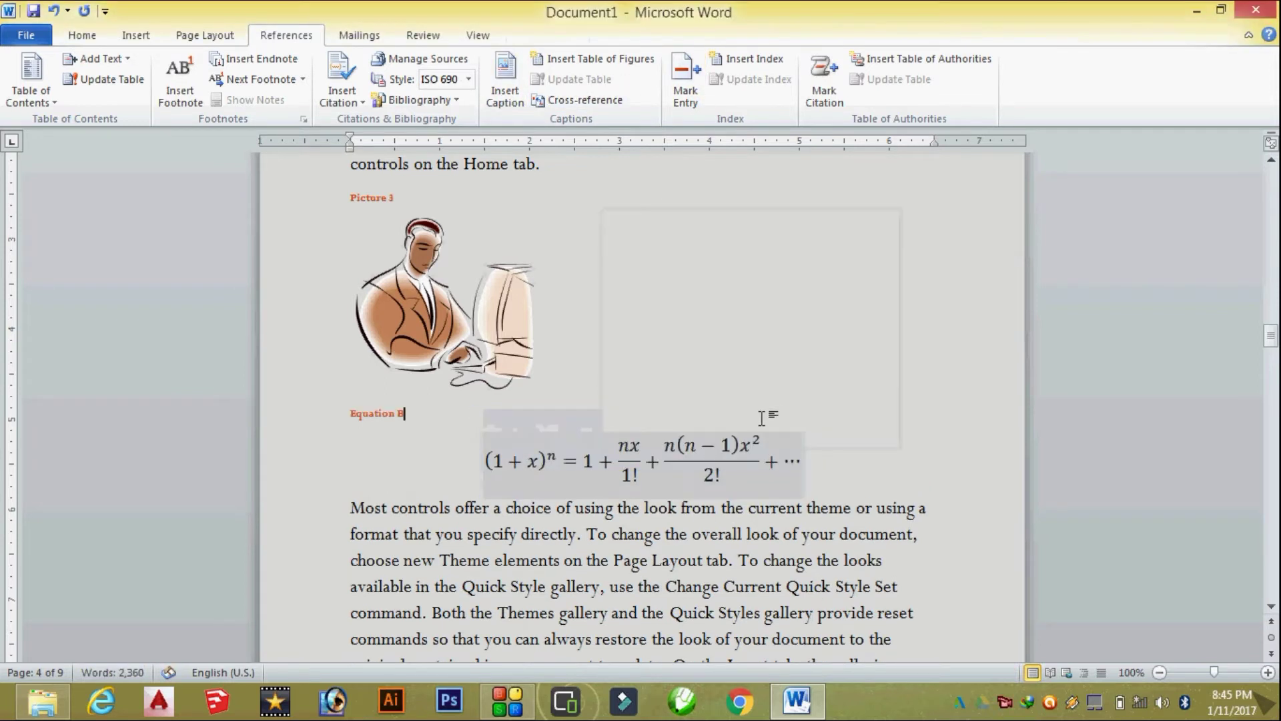
# Step: Select the Fourier series equation and add its Equation C caption
pyautogui.scroll(-2, 538, 322)
pyautogui.scroll(-4, 538, 322)
pyautogui.scroll(-4, 538, 322)
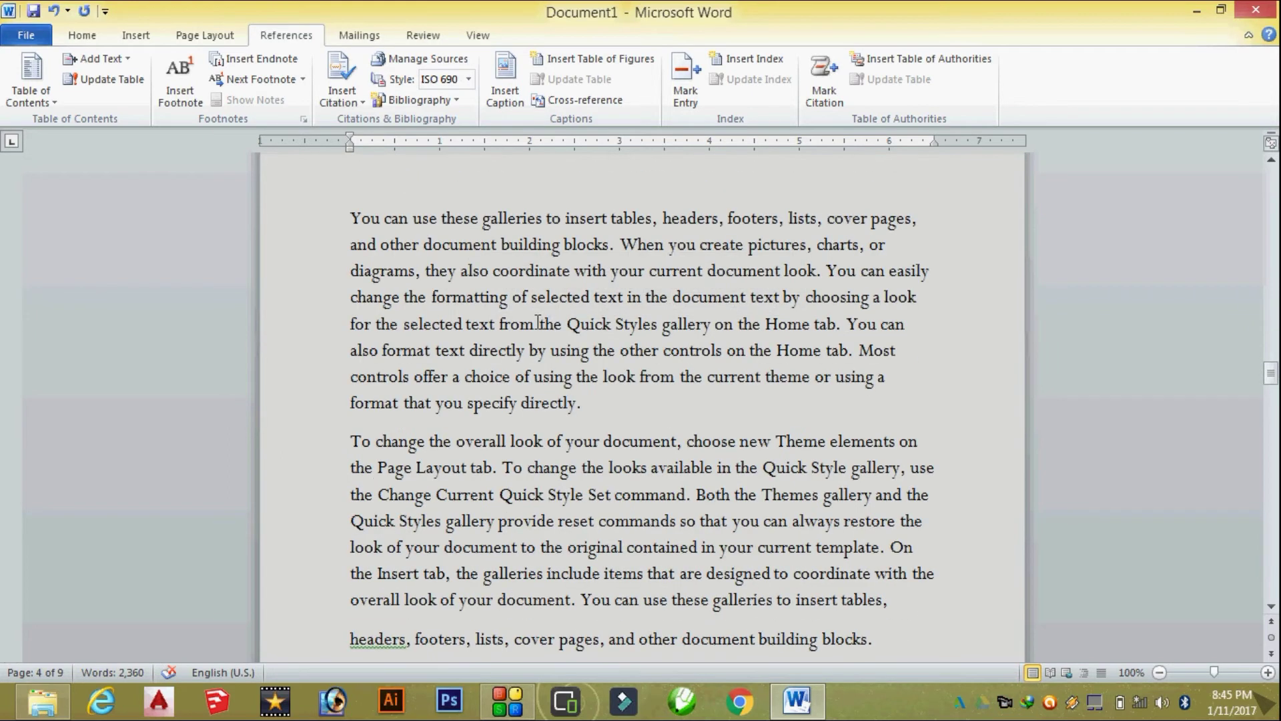
pyautogui.scroll(-5, 538, 323)
pyautogui.scroll(2, 497, 252)
pyautogui.click(456, 283)
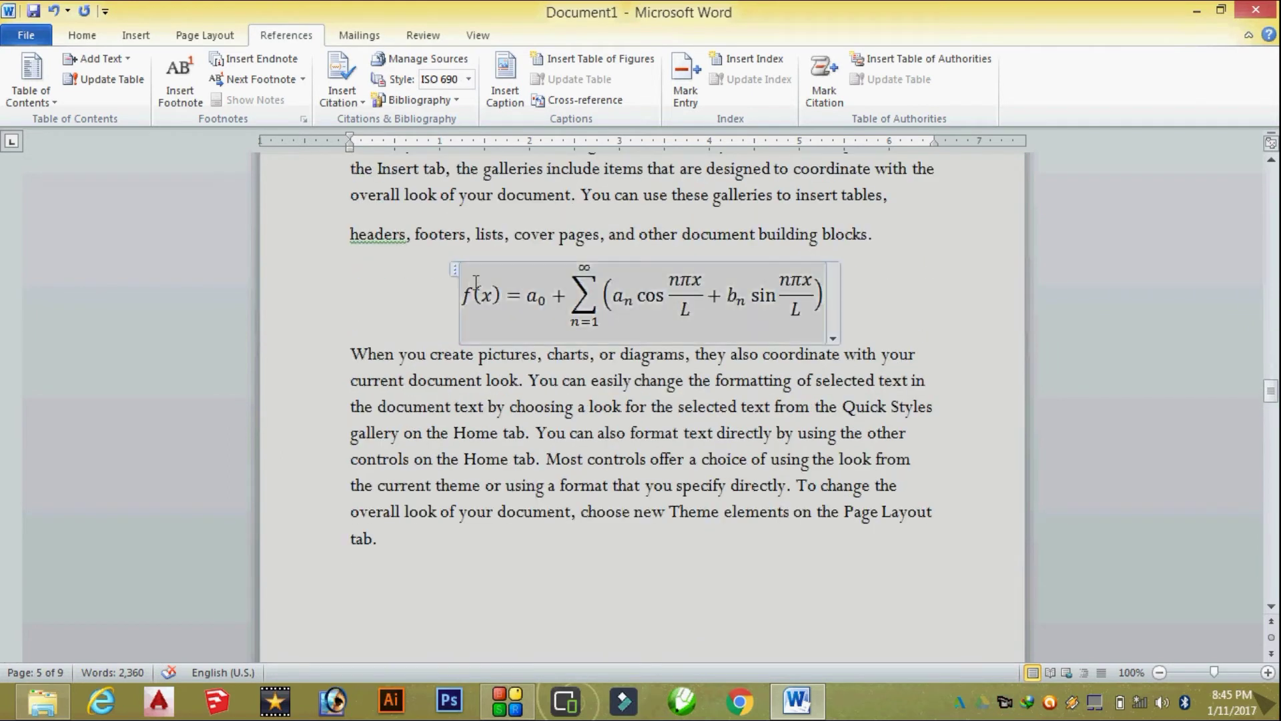
pyautogui.click(455, 275)
pyautogui.click(514, 97)
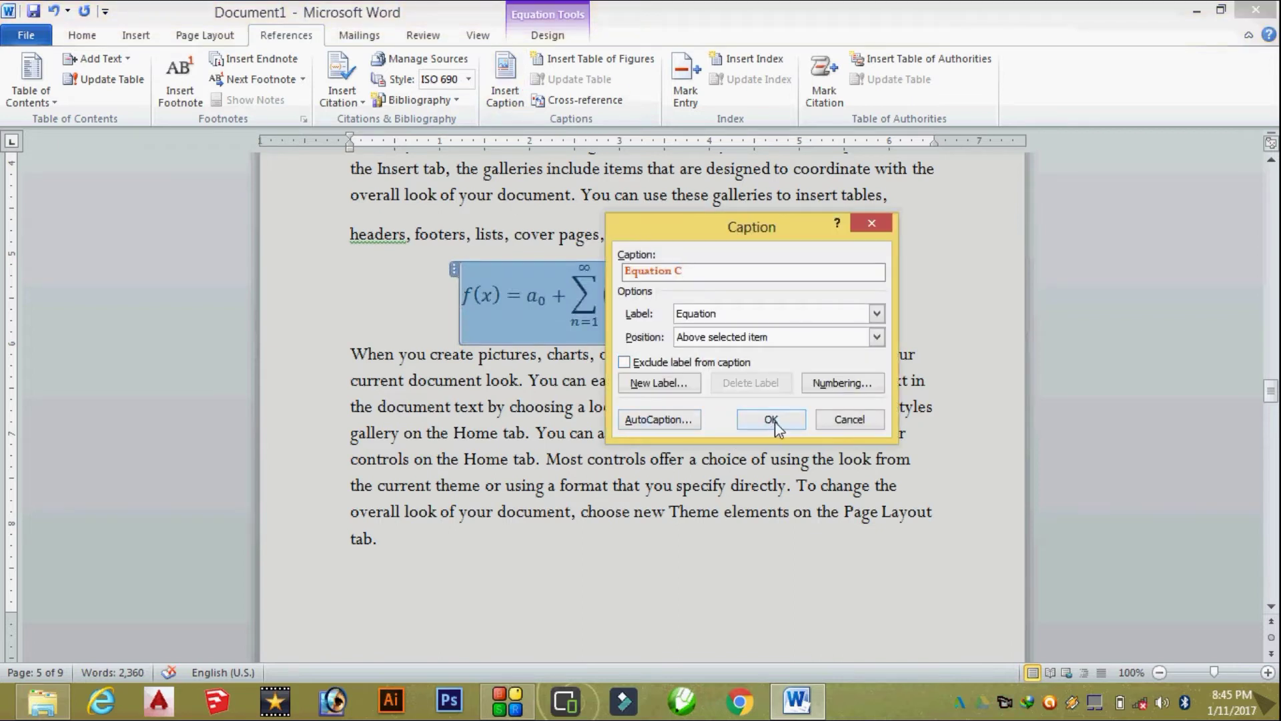
pyautogui.click(771, 419)
# Step: Open Insert Caption on the Equation A formula, then cancel without adding a caption
pyautogui.scroll(4, 587, 348)
pyautogui.scroll(-2, 587, 347)
pyautogui.scroll(-5, 586, 347)
pyautogui.scroll(2, 586, 348)
pyautogui.scroll(5, 586, 347)
pyautogui.scroll(4, 518, 397)
pyautogui.scroll(2, 509, 379)
pyautogui.scroll(5, 509, 380)
pyautogui.scroll(5, 509, 378)
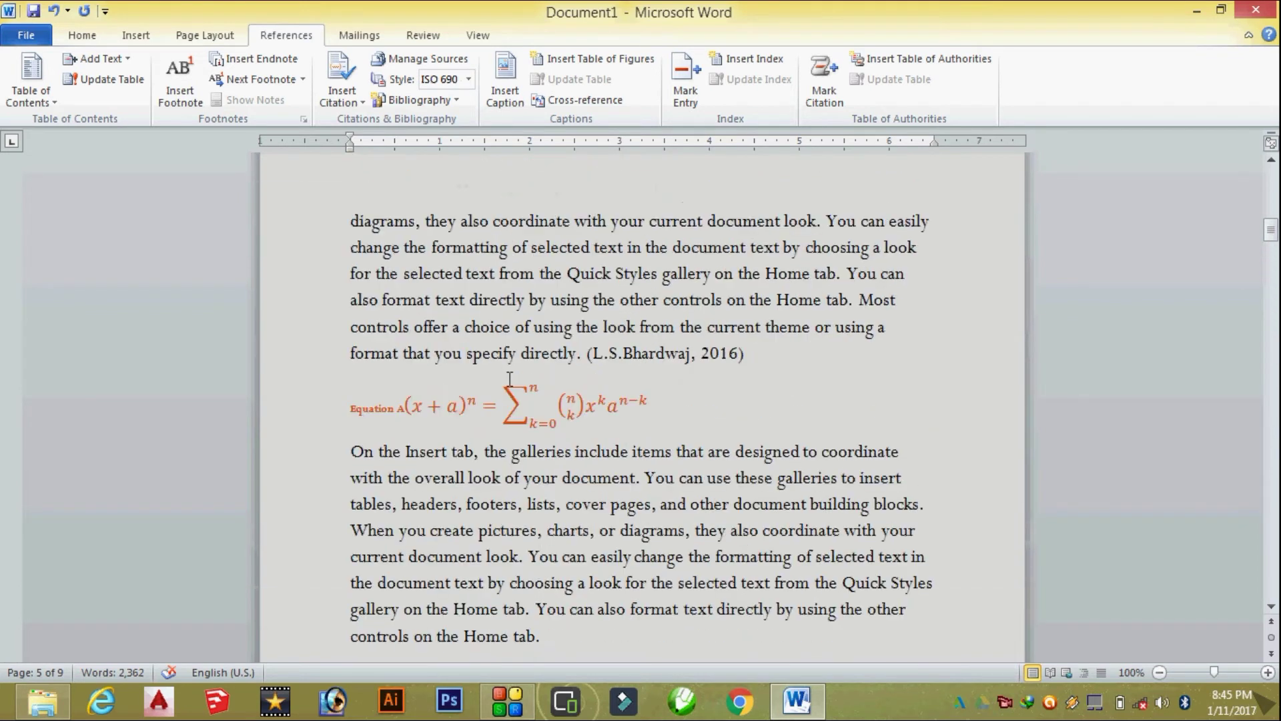
pyautogui.click(405, 401)
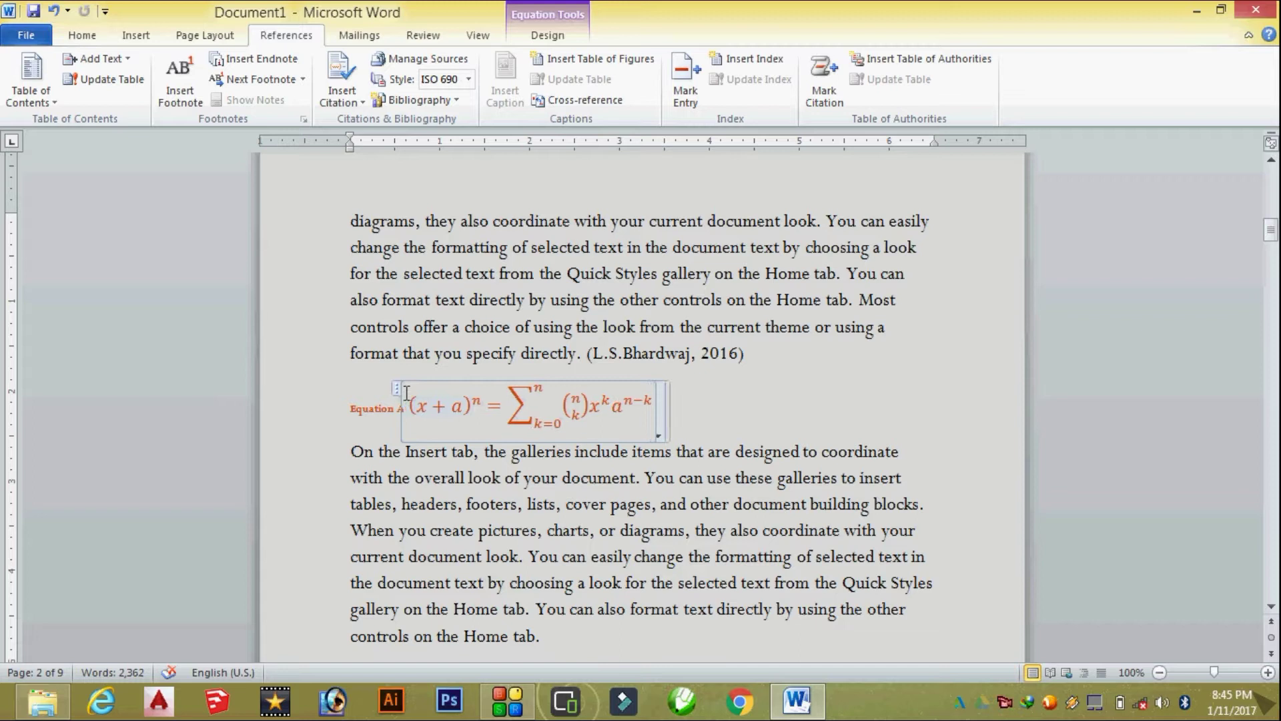
pyautogui.click(399, 390)
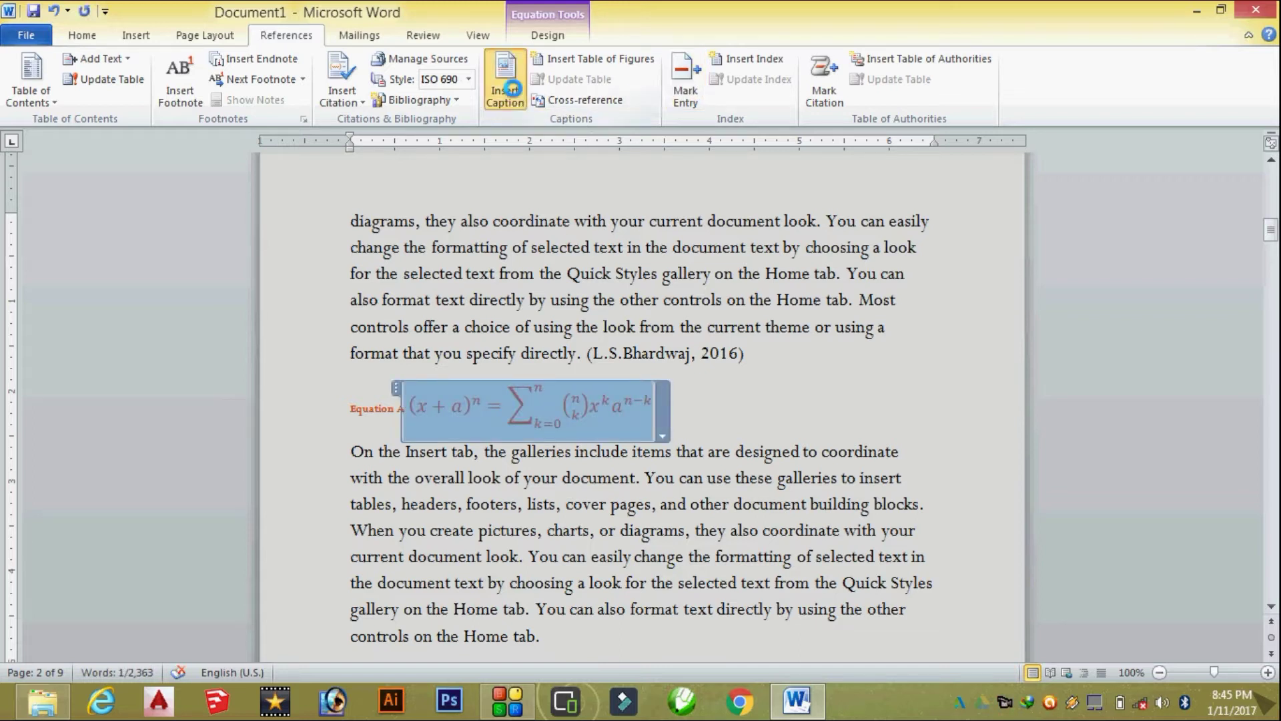
pyautogui.click(505, 86)
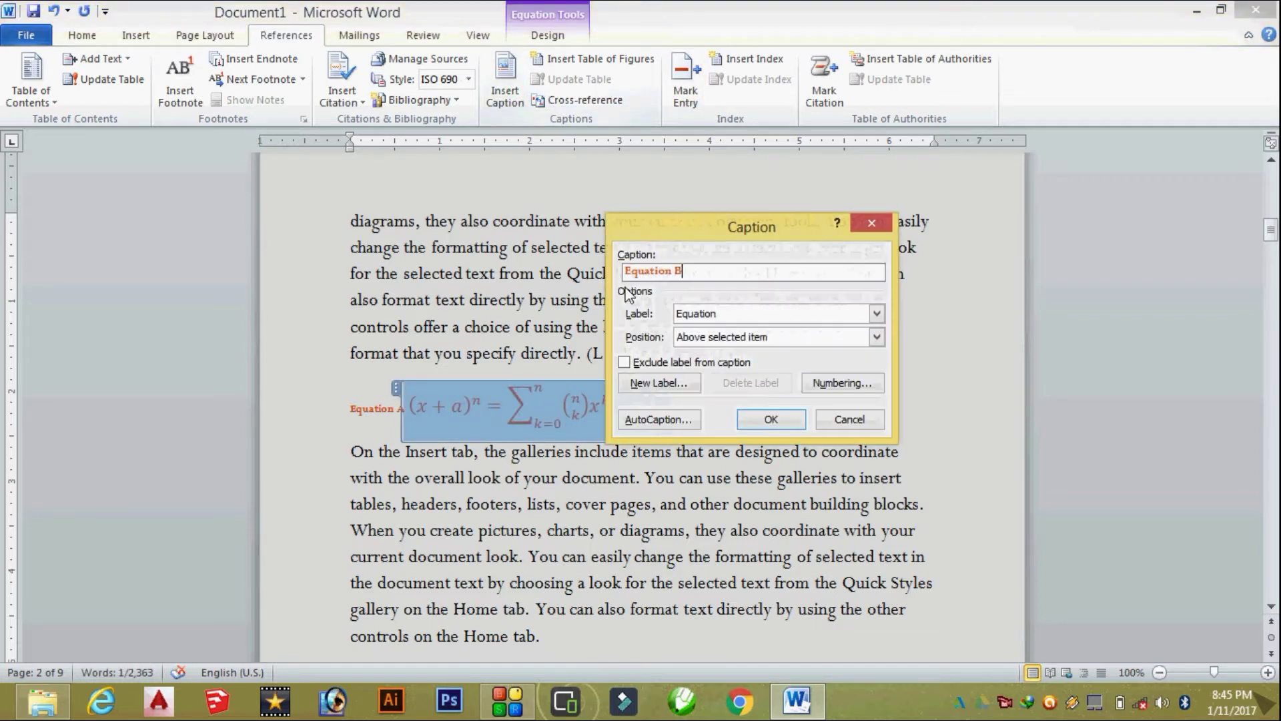
pyautogui.click(844, 420)
pyautogui.click(774, 397)
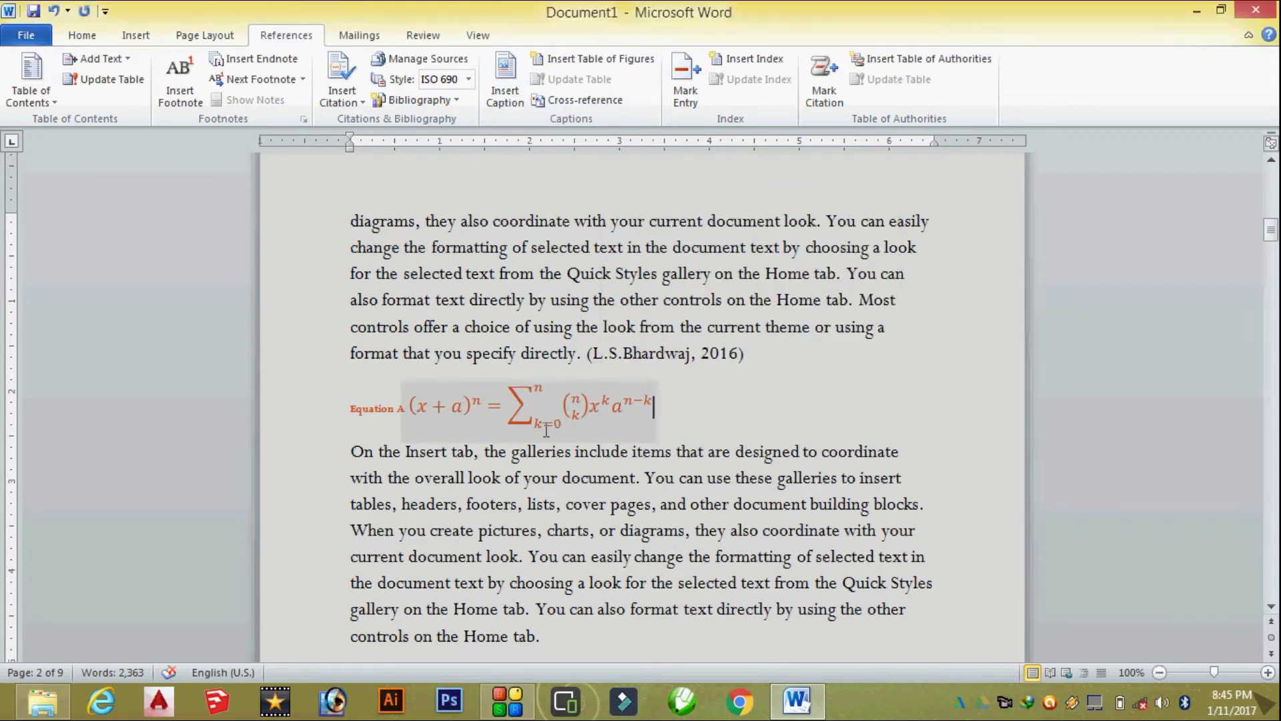
# Step: Set the Equation B formula's justification to Left
pyautogui.scroll(-3, 511, 371)
pyautogui.scroll(-2, 511, 372)
pyautogui.scroll(-5, 511, 372)
pyautogui.scroll(-5, 511, 372)
pyautogui.scroll(-5, 512, 361)
pyautogui.scroll(-5, 513, 357)
pyautogui.scroll(-5, 513, 356)
pyautogui.scroll(-5, 513, 357)
pyautogui.scroll(-3, 508, 354)
pyautogui.scroll(-1, 498, 352)
pyautogui.scroll(-2, 499, 352)
pyautogui.scroll(5, 467, 343)
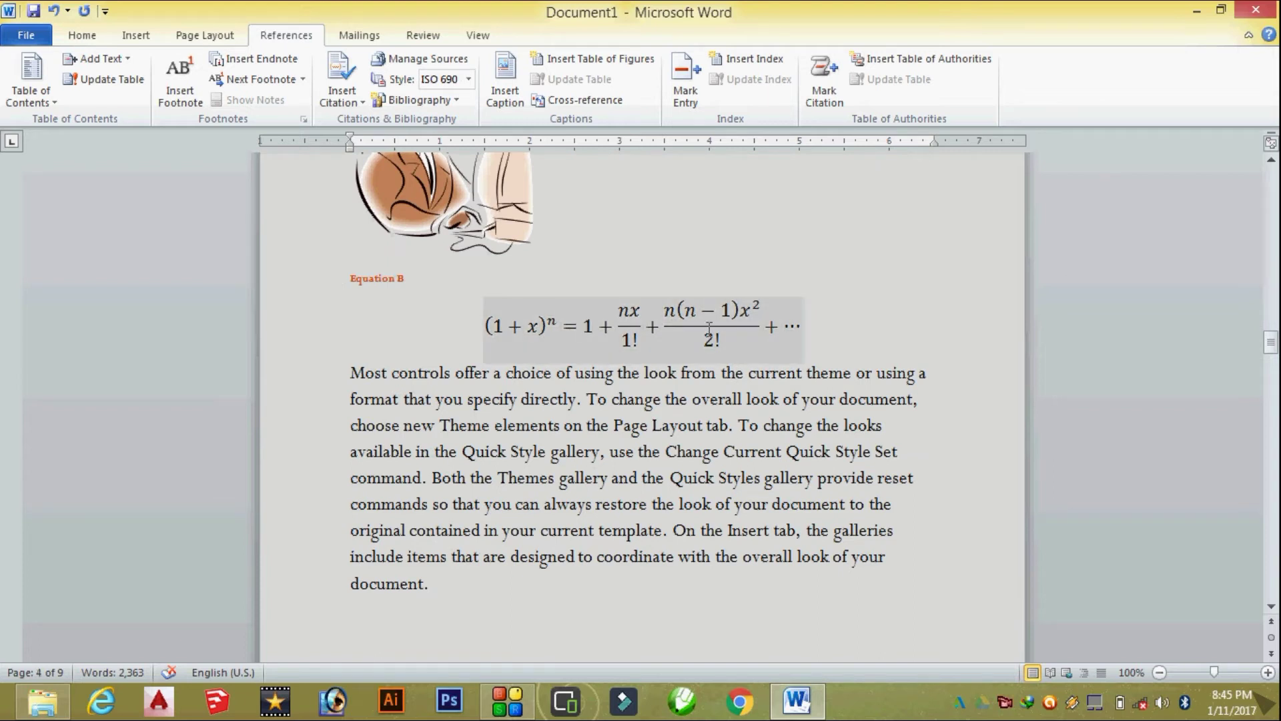
pyautogui.click(481, 310)
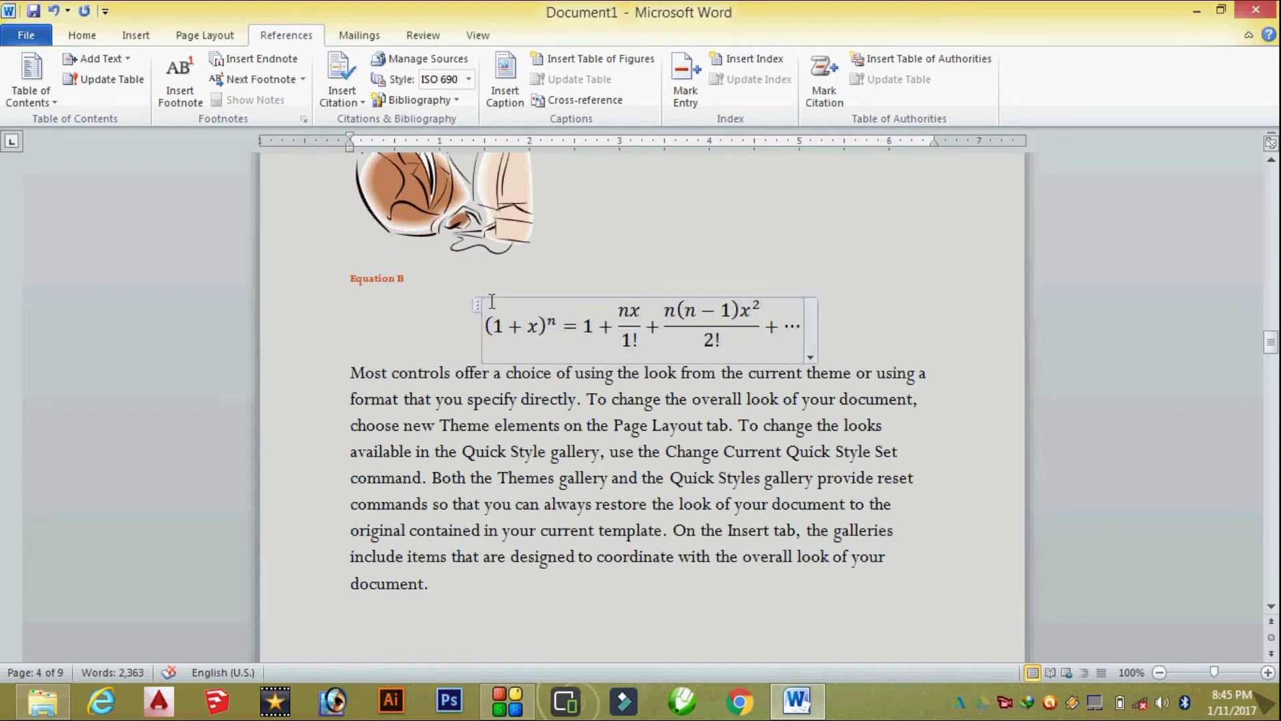
pyautogui.click(809, 358)
pyautogui.moveTo(708, 458)
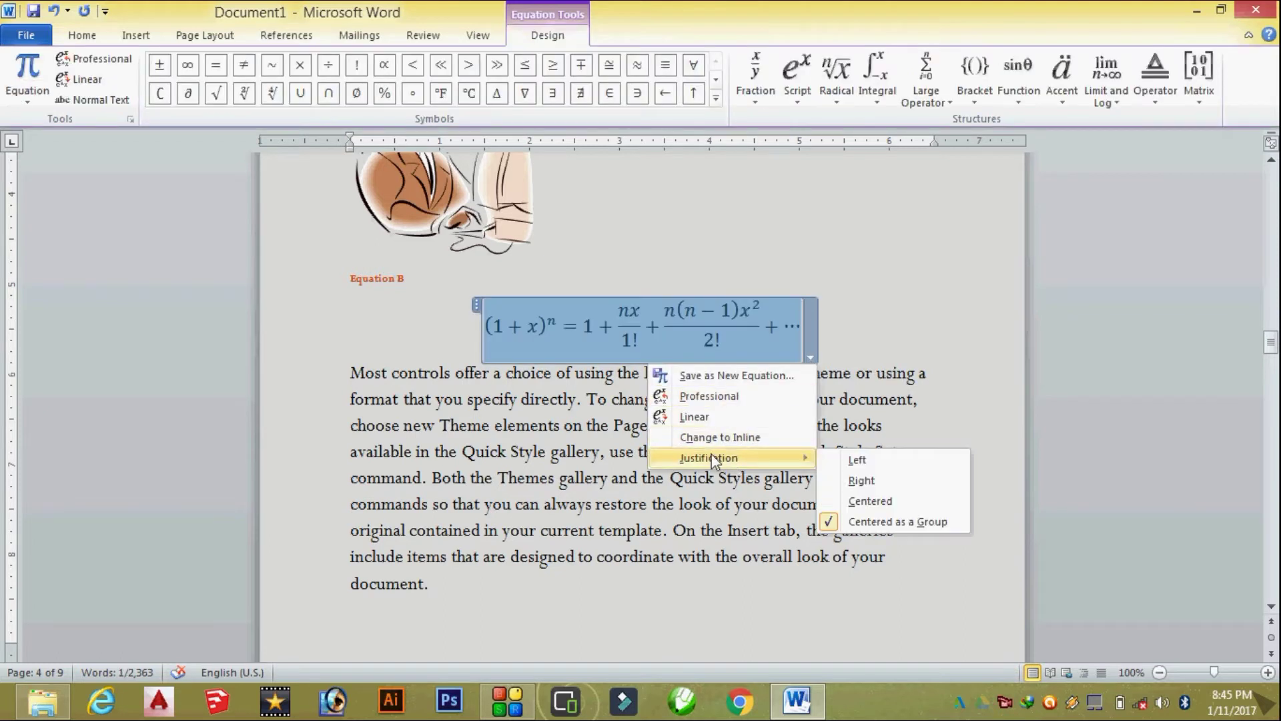
pyautogui.click(857, 461)
# Step: Left-justify the Equation C formula and scroll to the picture list on page 9
pyautogui.scroll(-5, 400, 395)
pyautogui.scroll(-5, 409, 398)
pyautogui.scroll(-2, 408, 398)
pyautogui.click(504, 410)
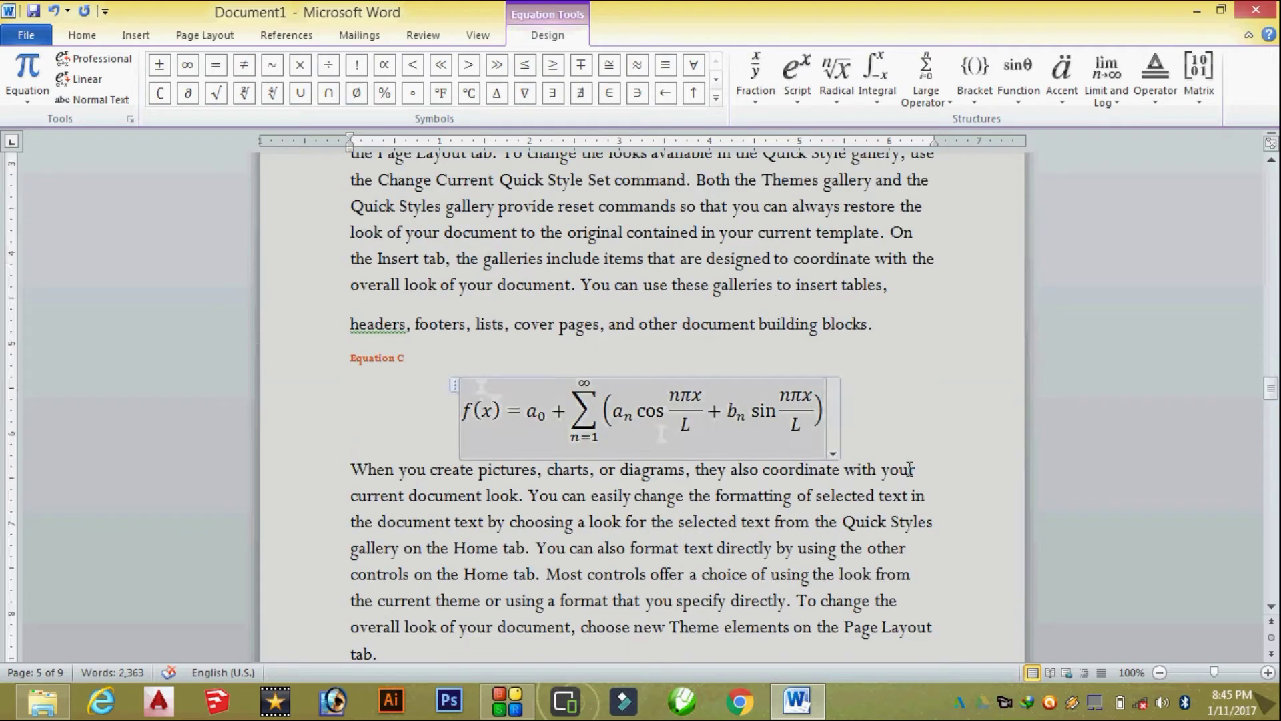
pyautogui.click(833, 454)
pyautogui.moveTo(733, 554)
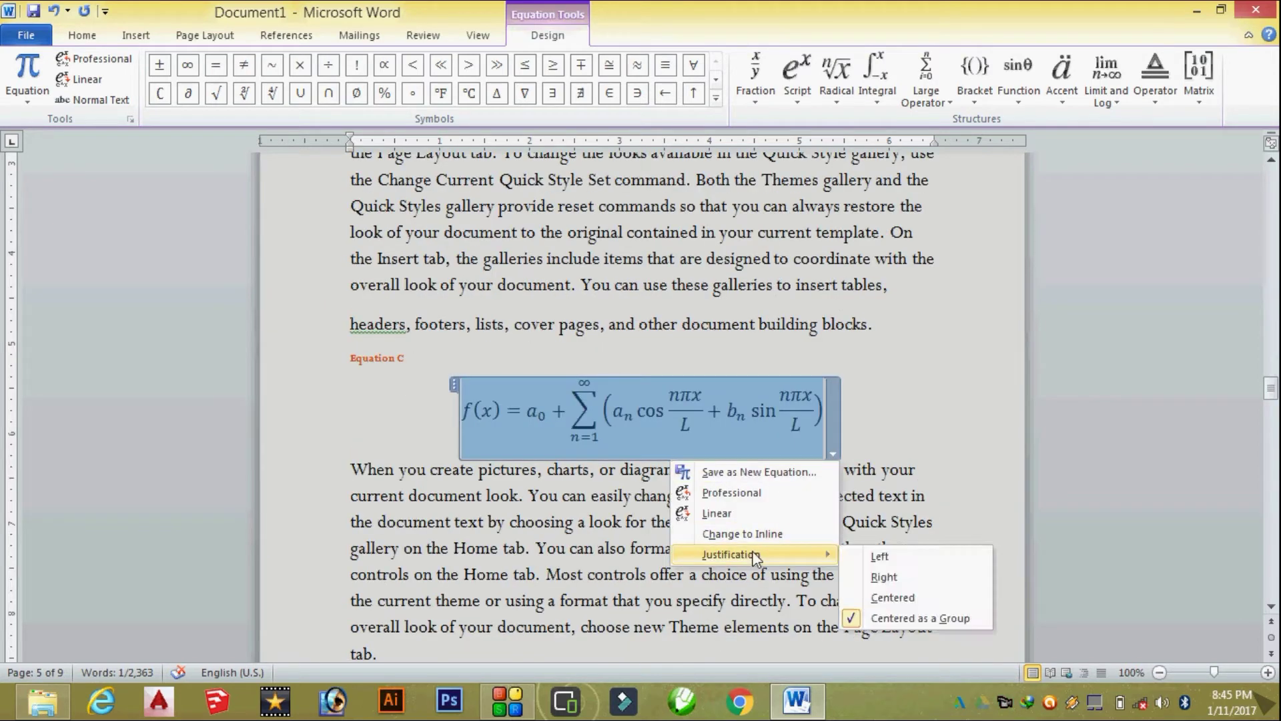
pyautogui.click(880, 556)
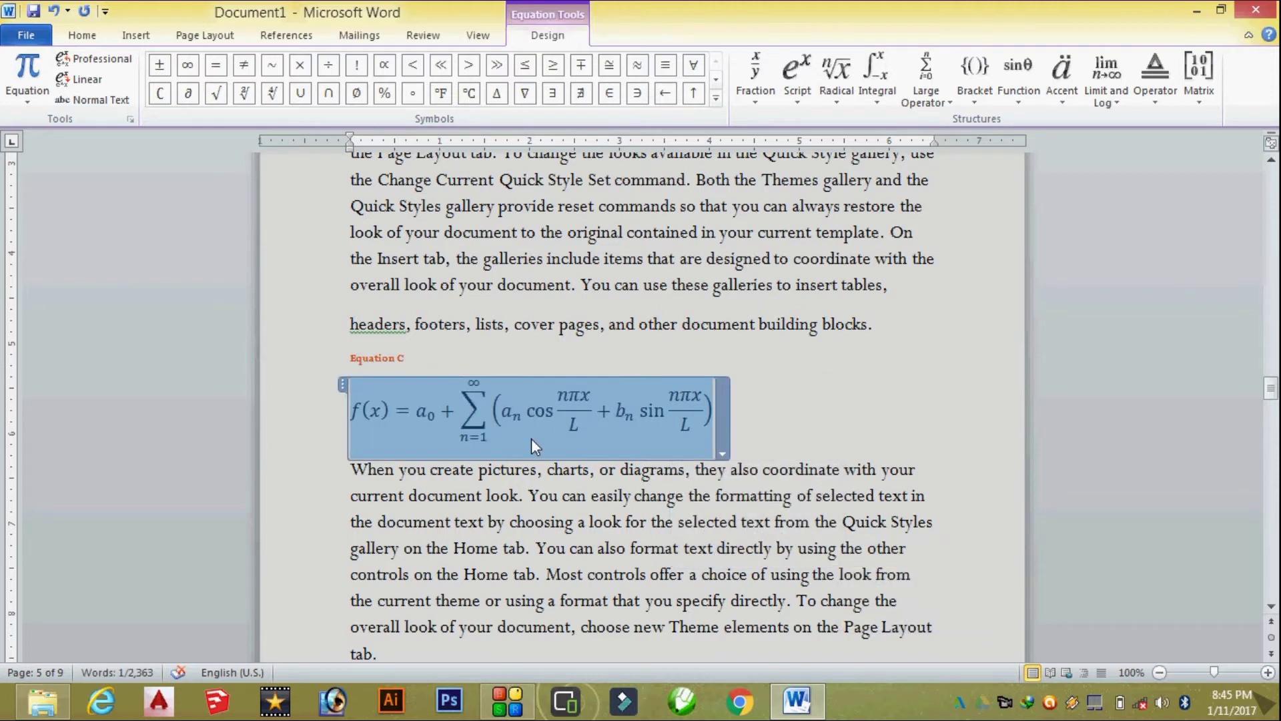
pyautogui.scroll(-4, 531, 438)
pyautogui.scroll(3, 628, 405)
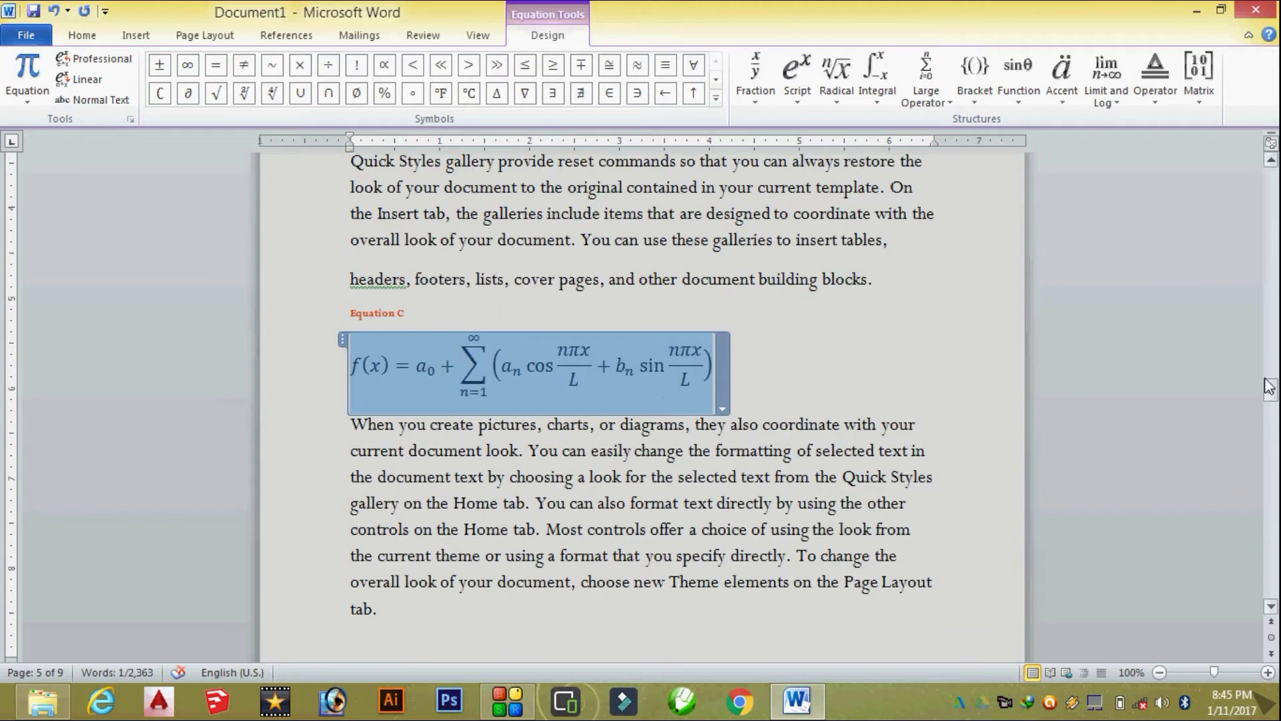
pyautogui.moveTo(1270, 389); pyautogui.dragTo(1278, 583)
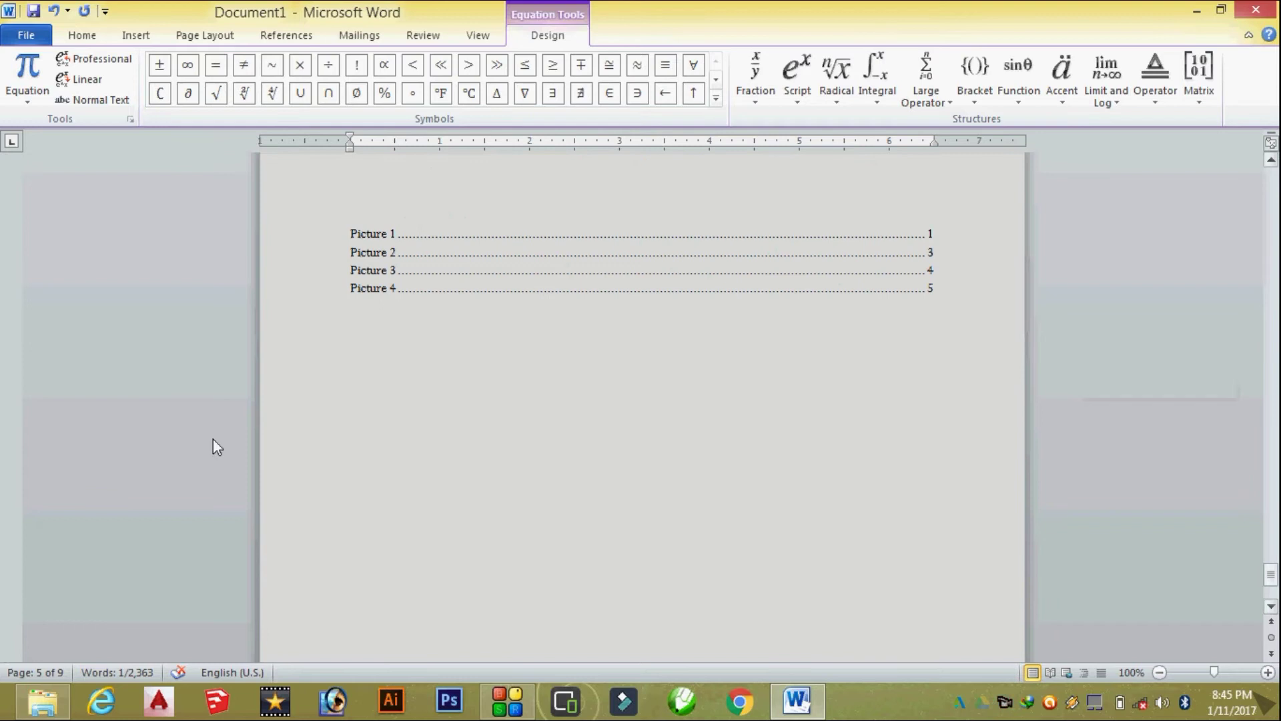
# Step: Insert a table of figures for Equation captions below the picture list
pyautogui.click(376, 377)
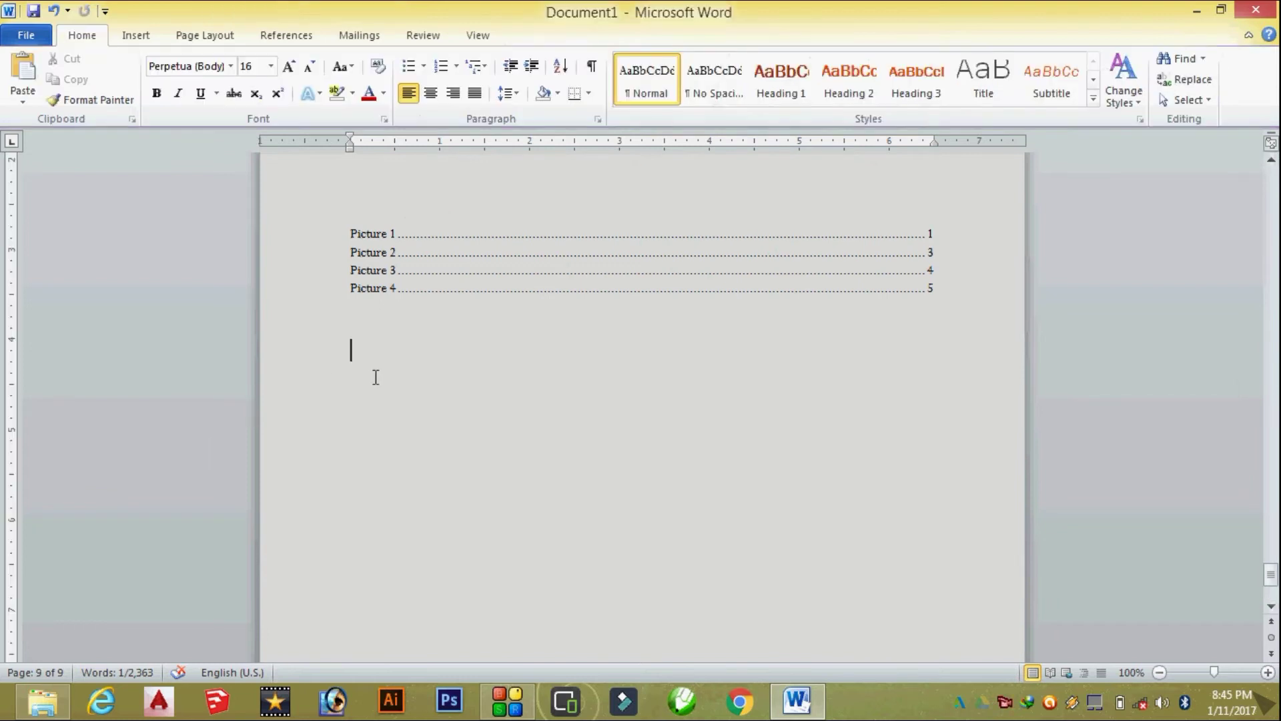
pyautogui.click(301, 39)
pyautogui.click(590, 58)
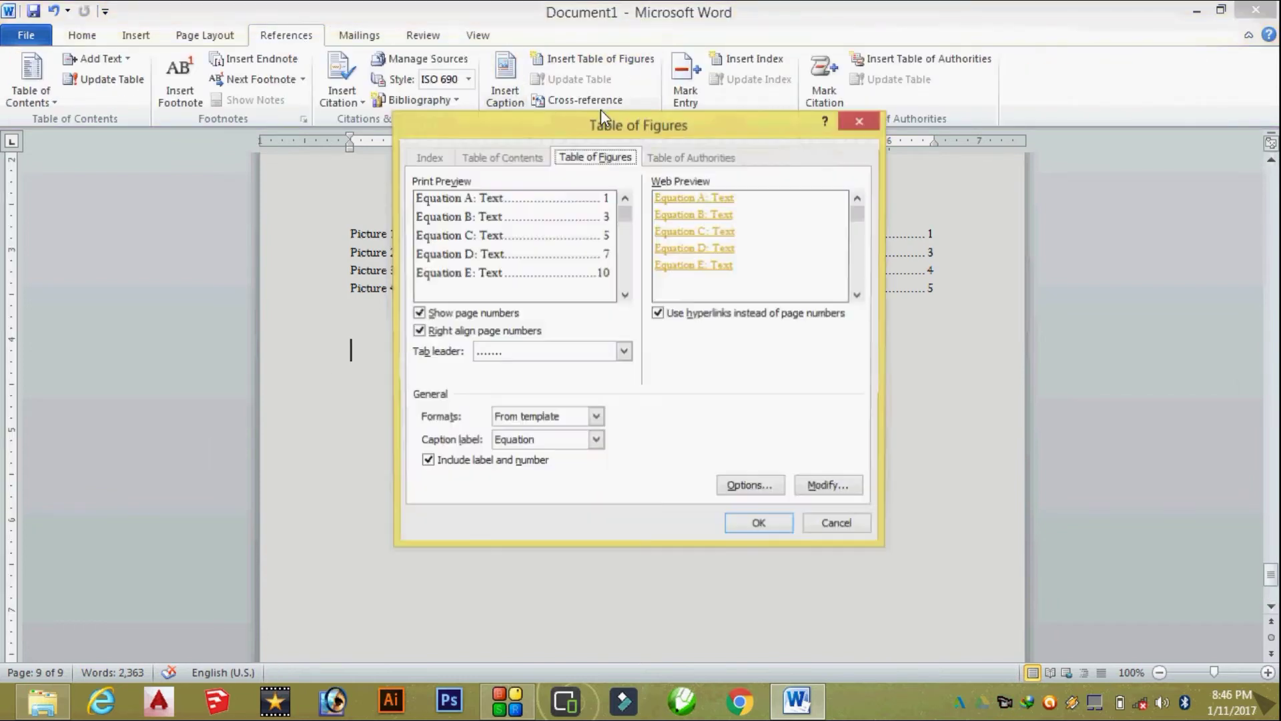
pyautogui.click(769, 527)
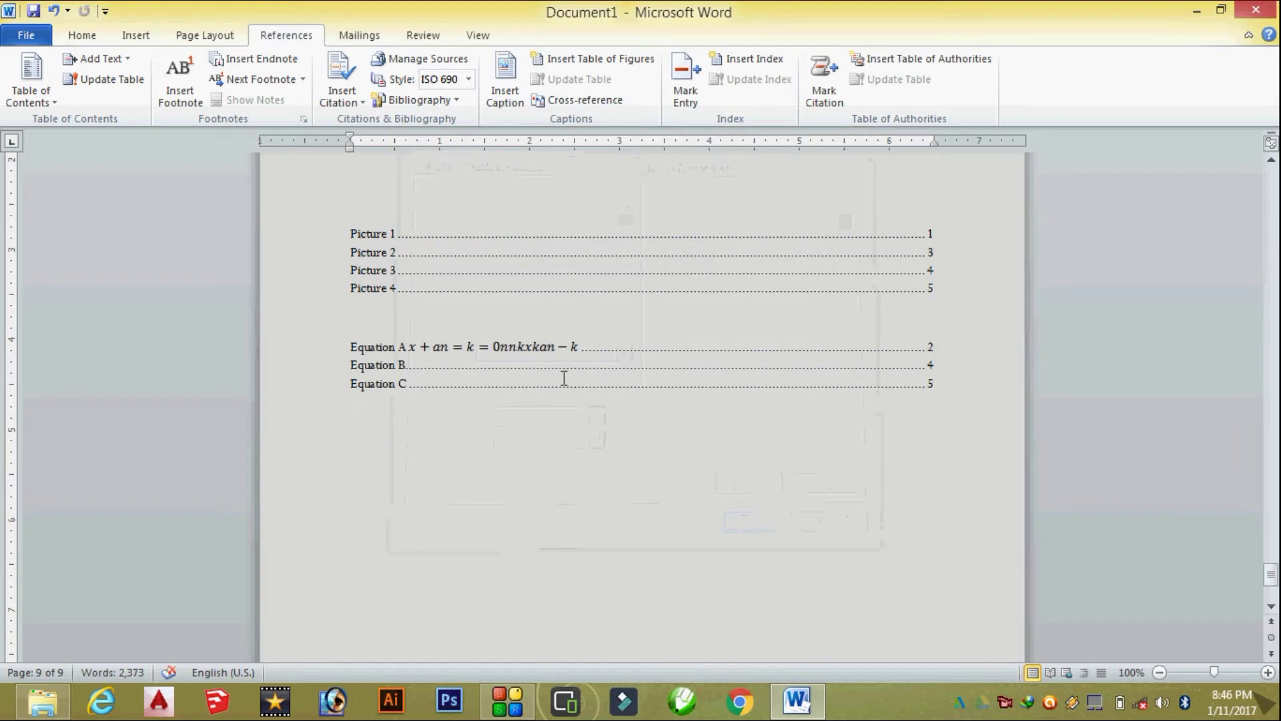
# Step: Check the caption labels in Insert Caption, close it unchanged, and return to page 1
pyautogui.click(403, 340)
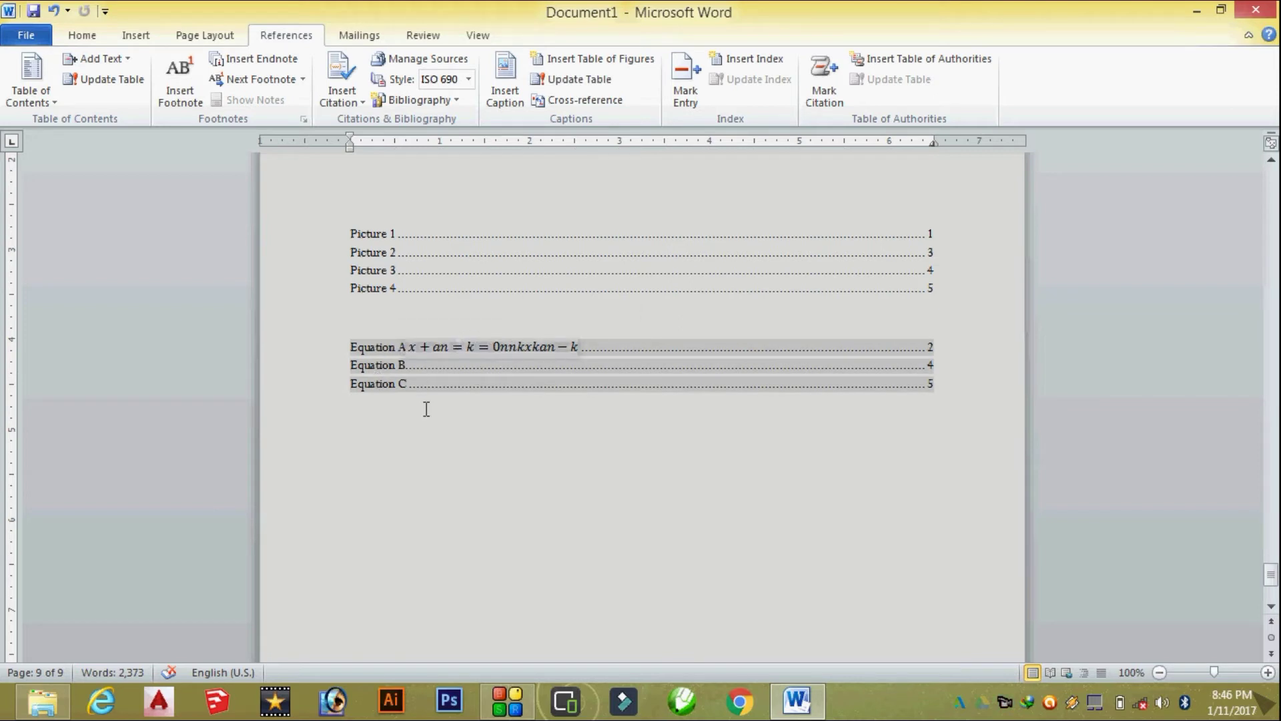
pyautogui.click(454, 369)
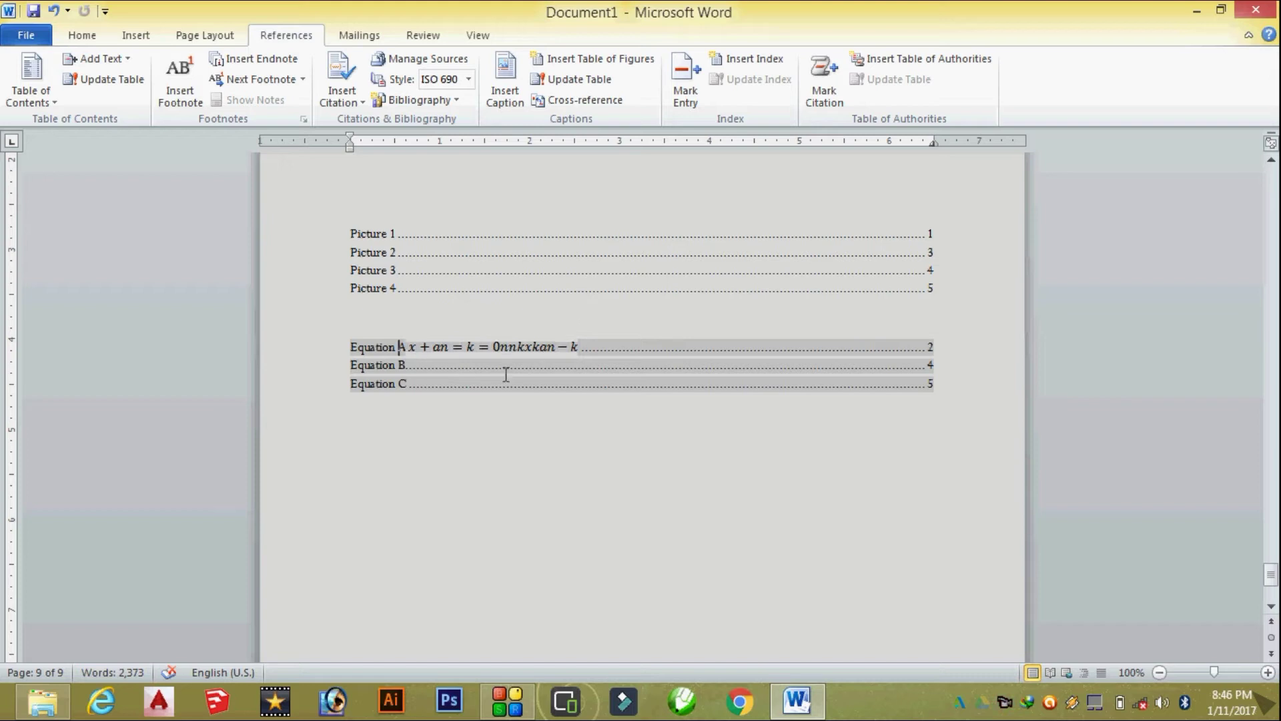
pyautogui.click(464, 454)
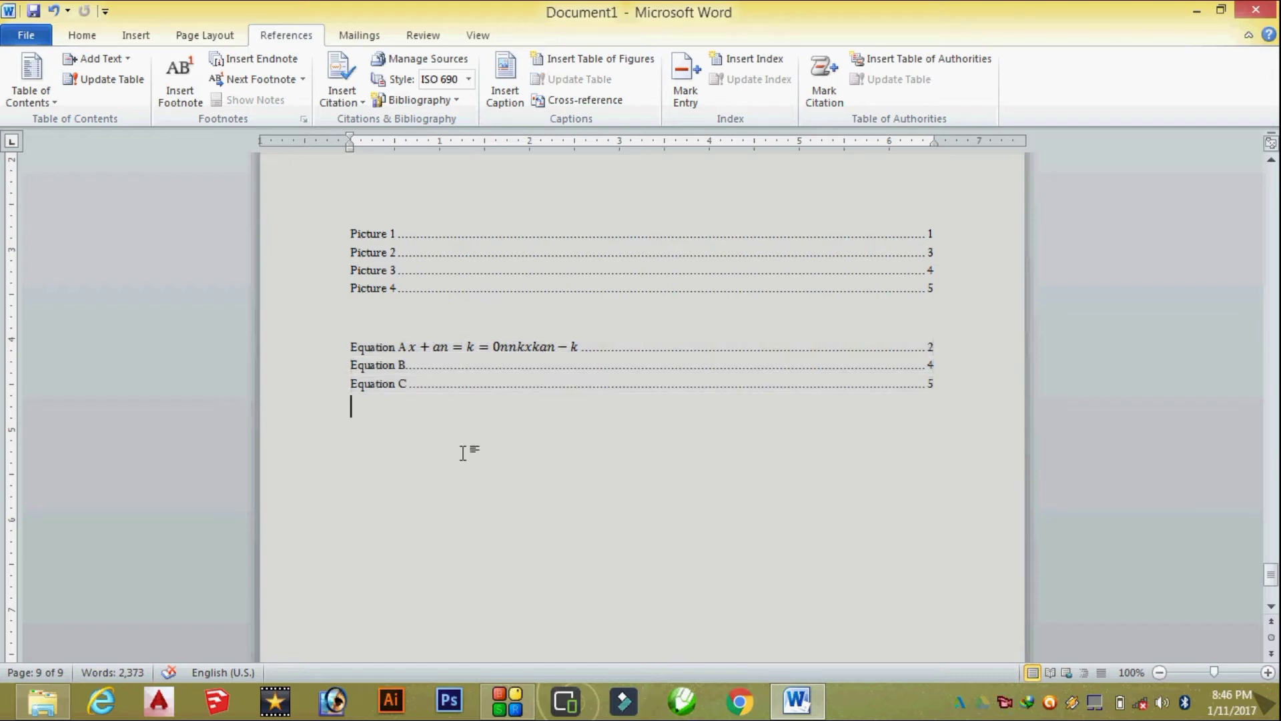
pyautogui.click(507, 93)
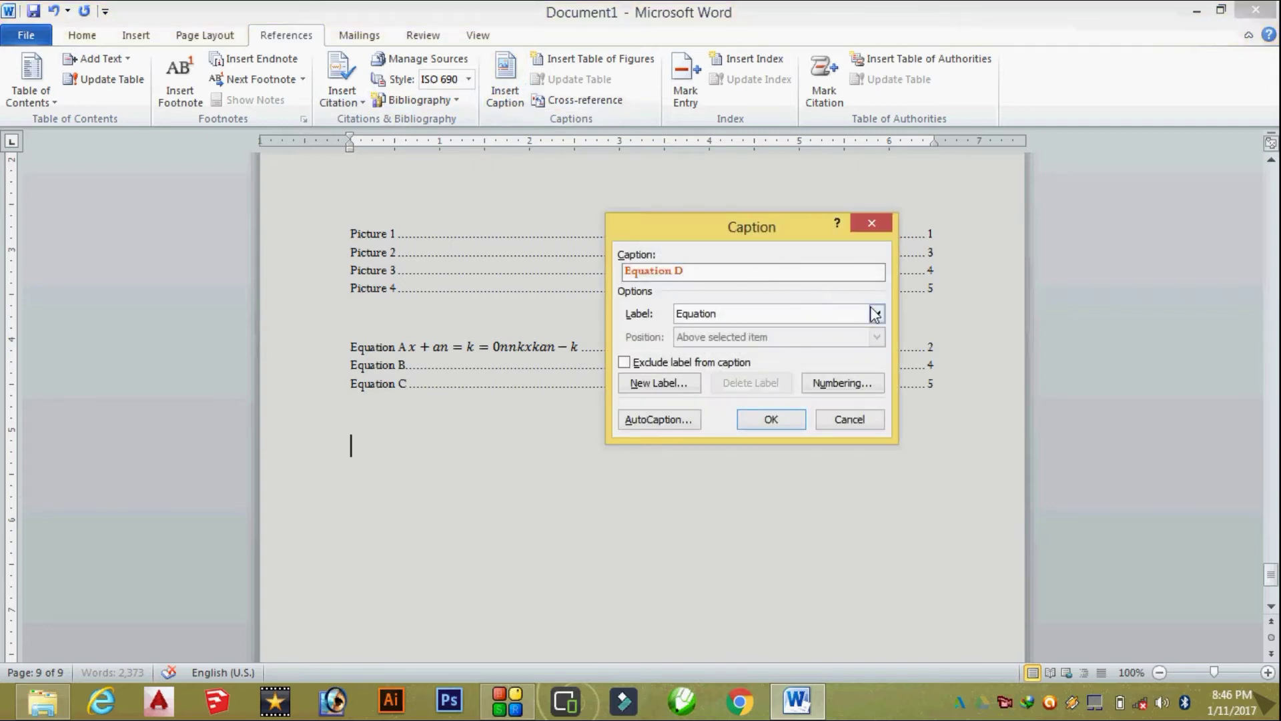
pyautogui.click(876, 313)
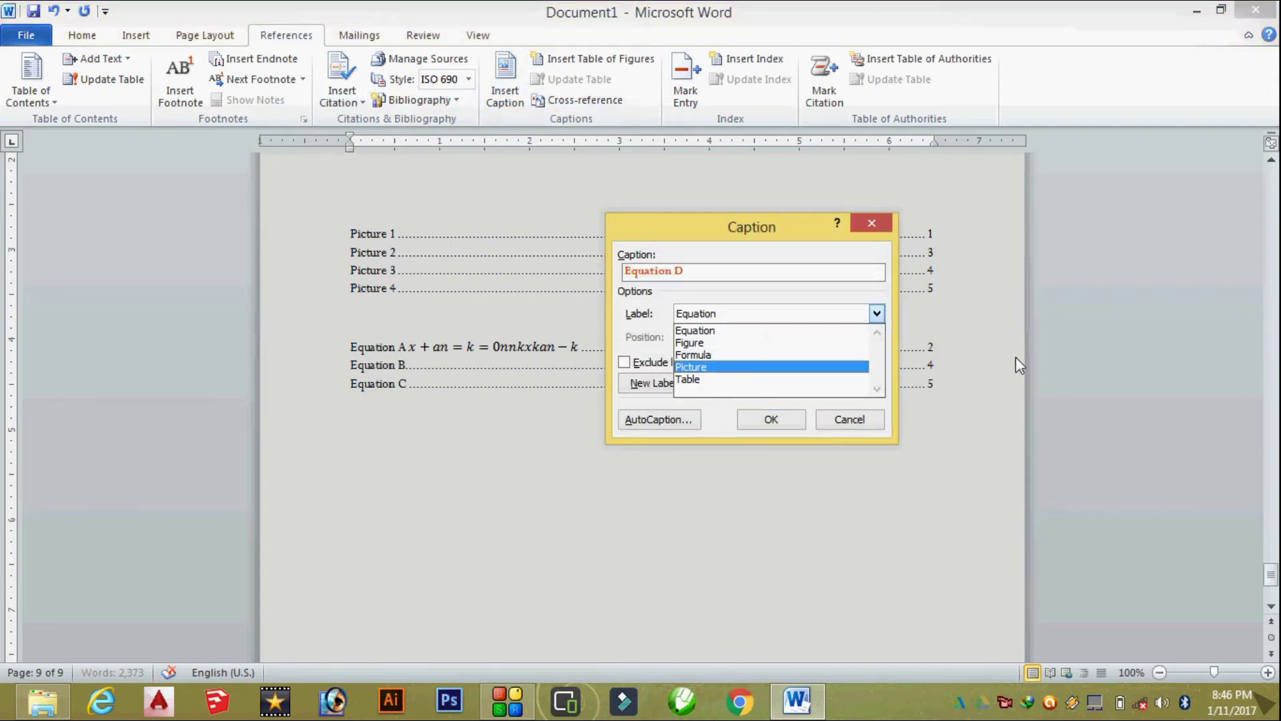
pyautogui.click(849, 419)
pyautogui.click(848, 419)
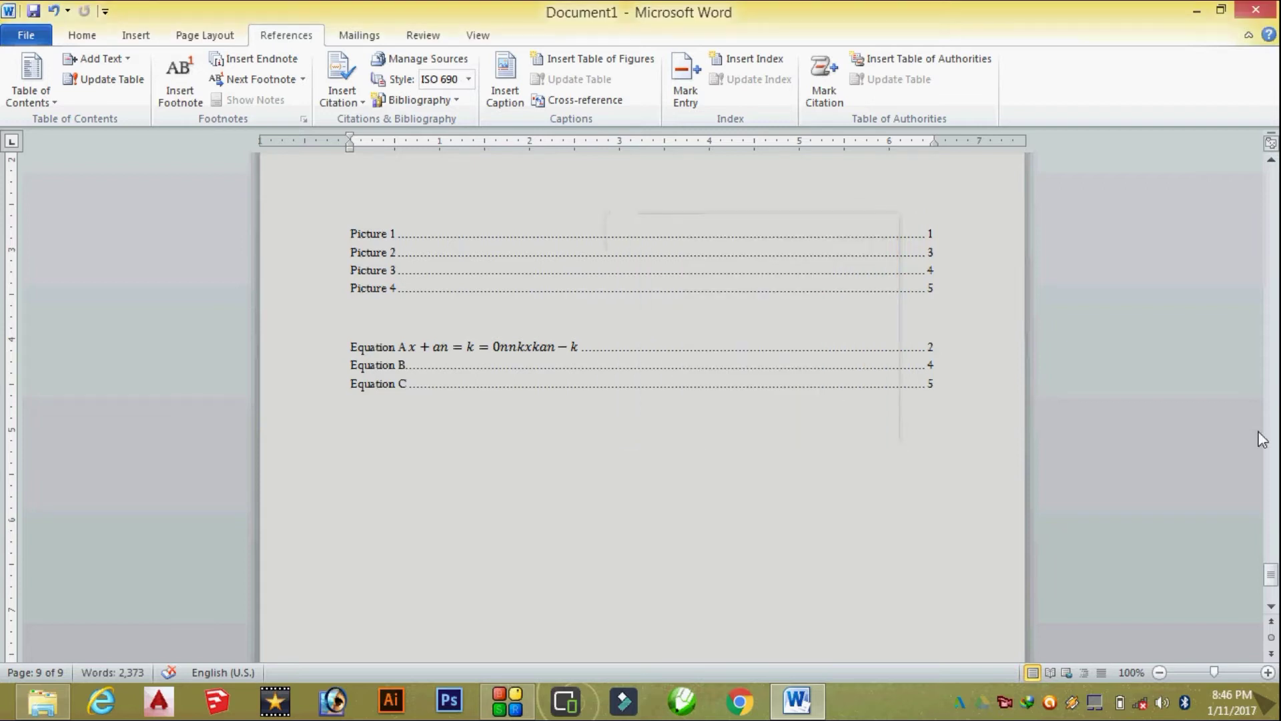
pyautogui.moveTo(1272, 575); pyautogui.dragTo(1271, 177)
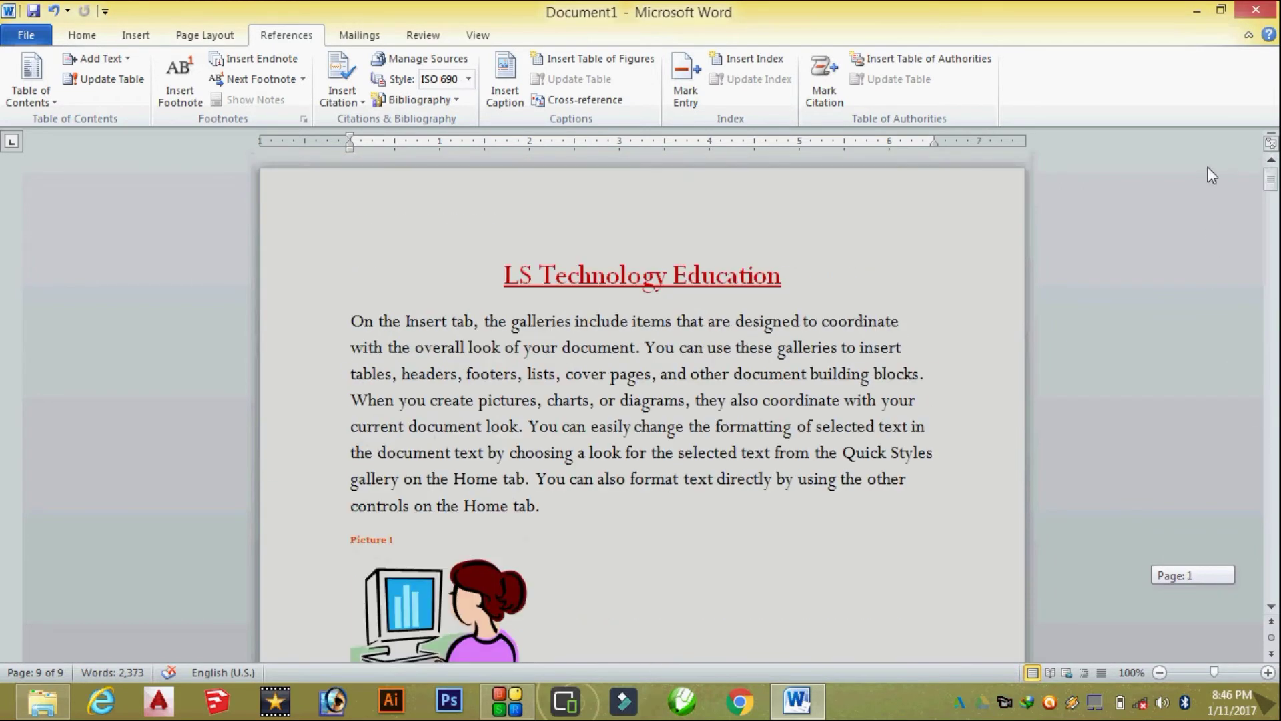
# Step: Insert a 6-column, 3-row table after the Quick Styles paragraph with Name in its first cell
pyautogui.scroll(-4, 608, 364)
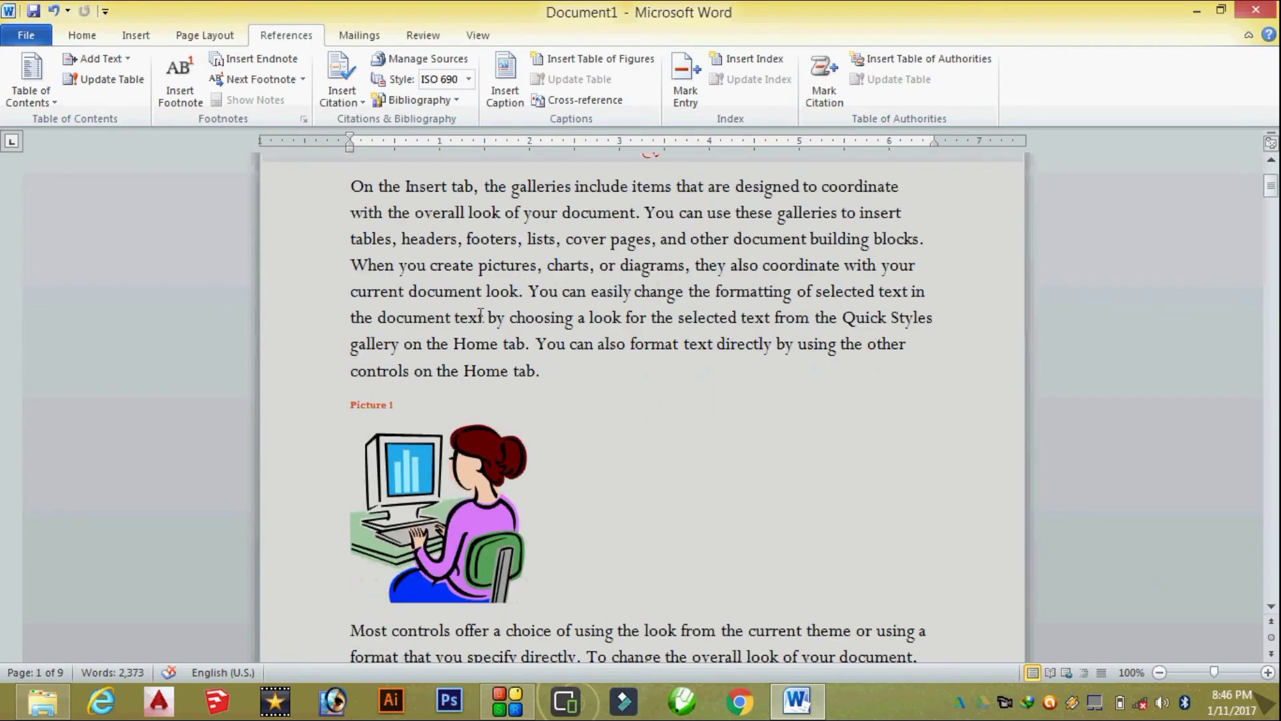
pyautogui.scroll(-10, 481, 312)
pyautogui.scroll(-10, 489, 312)
pyautogui.scroll(-10, 489, 312)
pyautogui.scroll(-10, 504, 313)
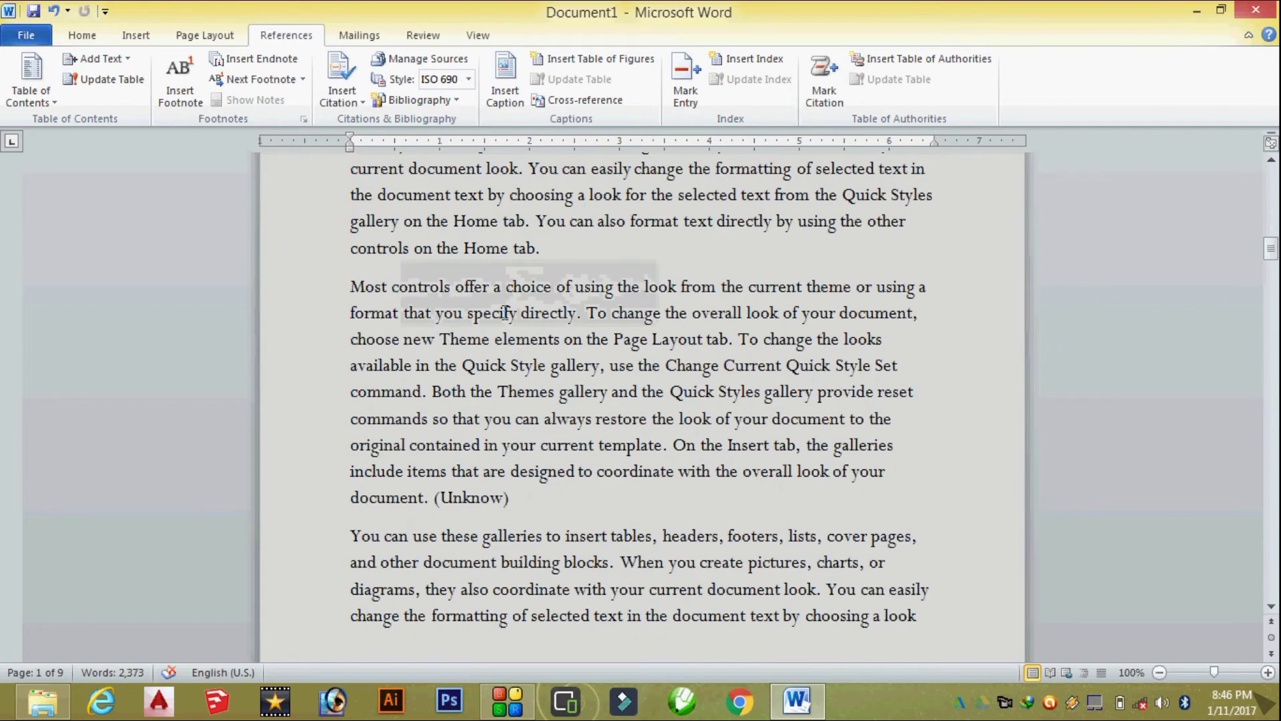
pyautogui.click(554, 256)
pyautogui.press('Return')
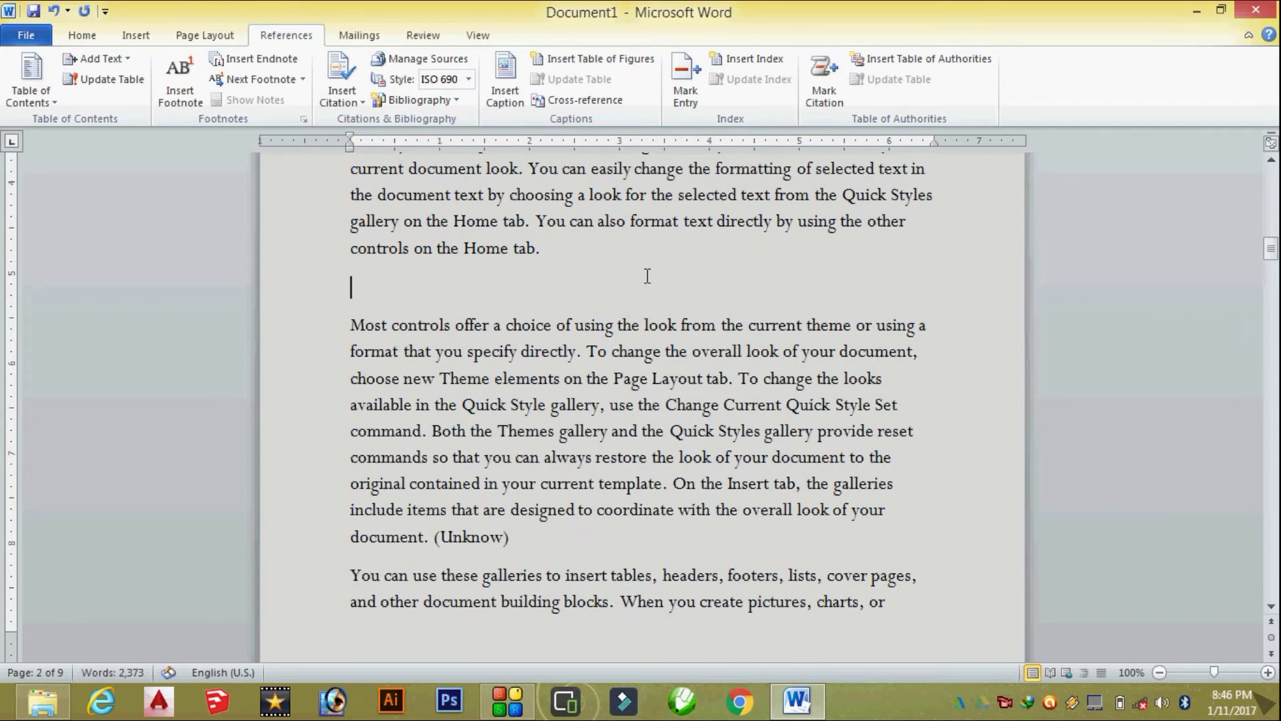
pyautogui.click(143, 37)
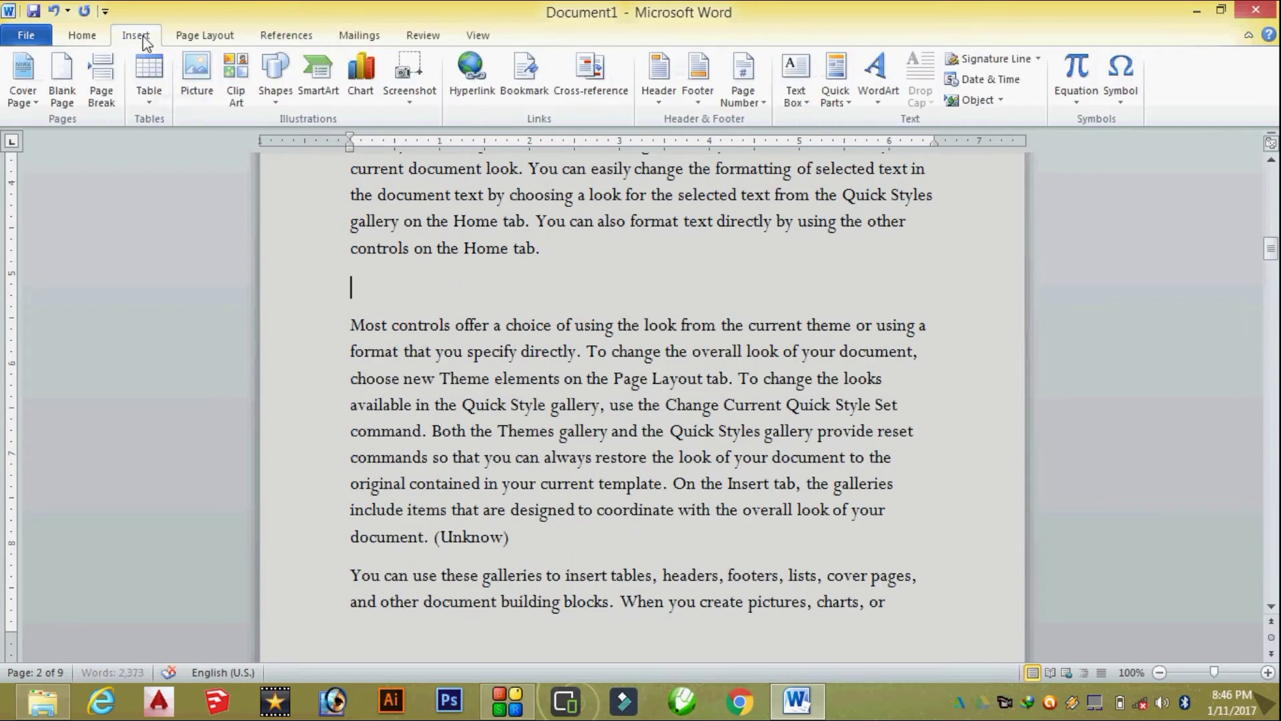
pyautogui.click(159, 94)
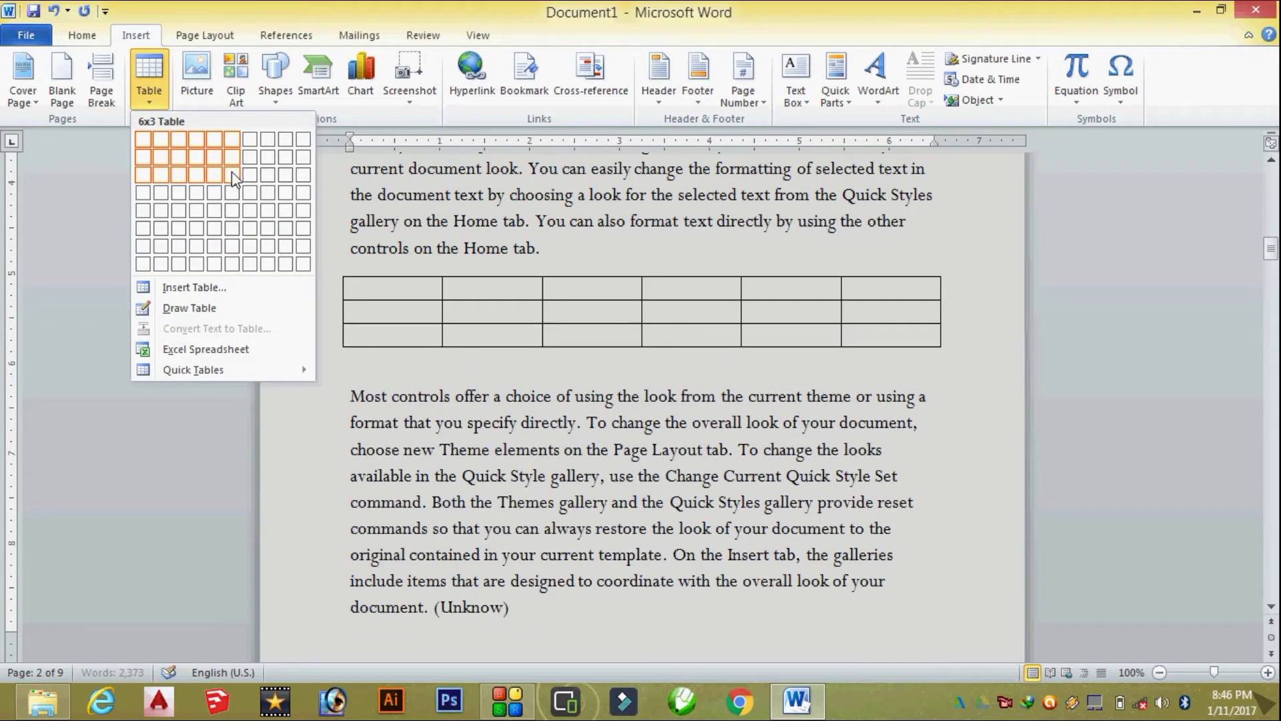
pyautogui.click(231, 171)
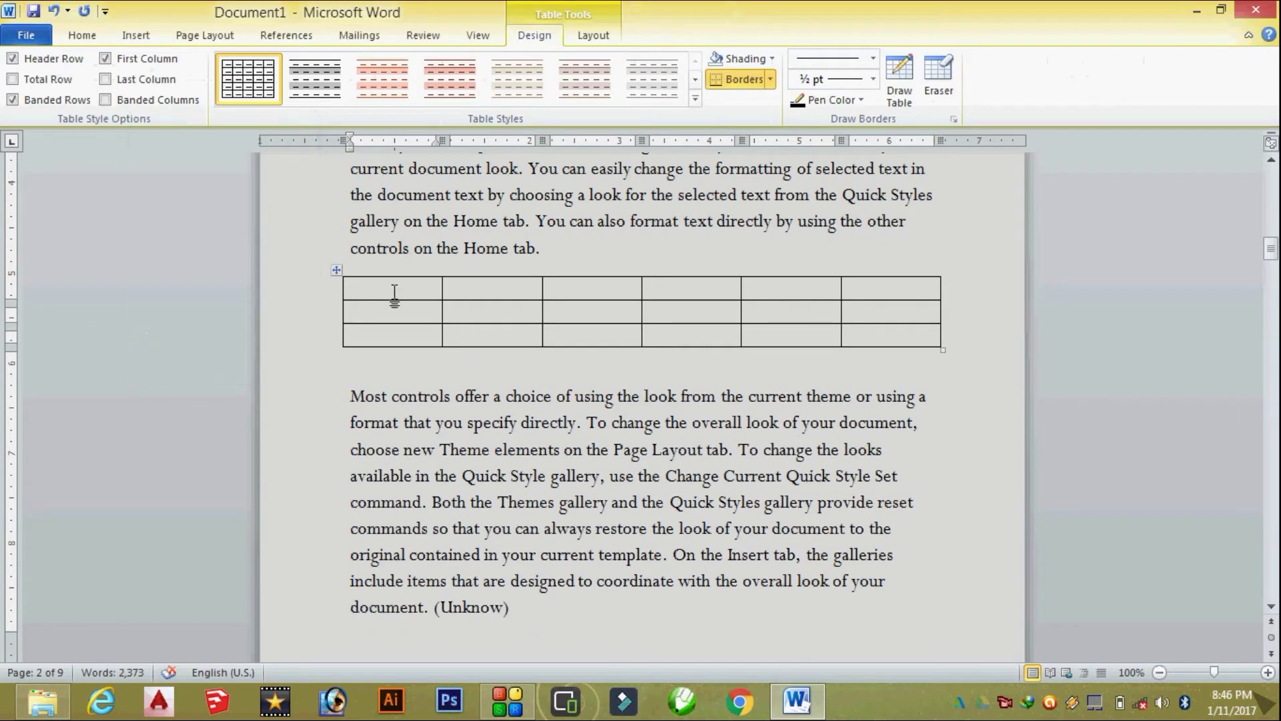
pyautogui.write('Name')
# Step: Select the new table, its first column and the Name cell to prepare a caption
pyautogui.moveTo(346, 286); pyautogui.dragTo(888, 328)
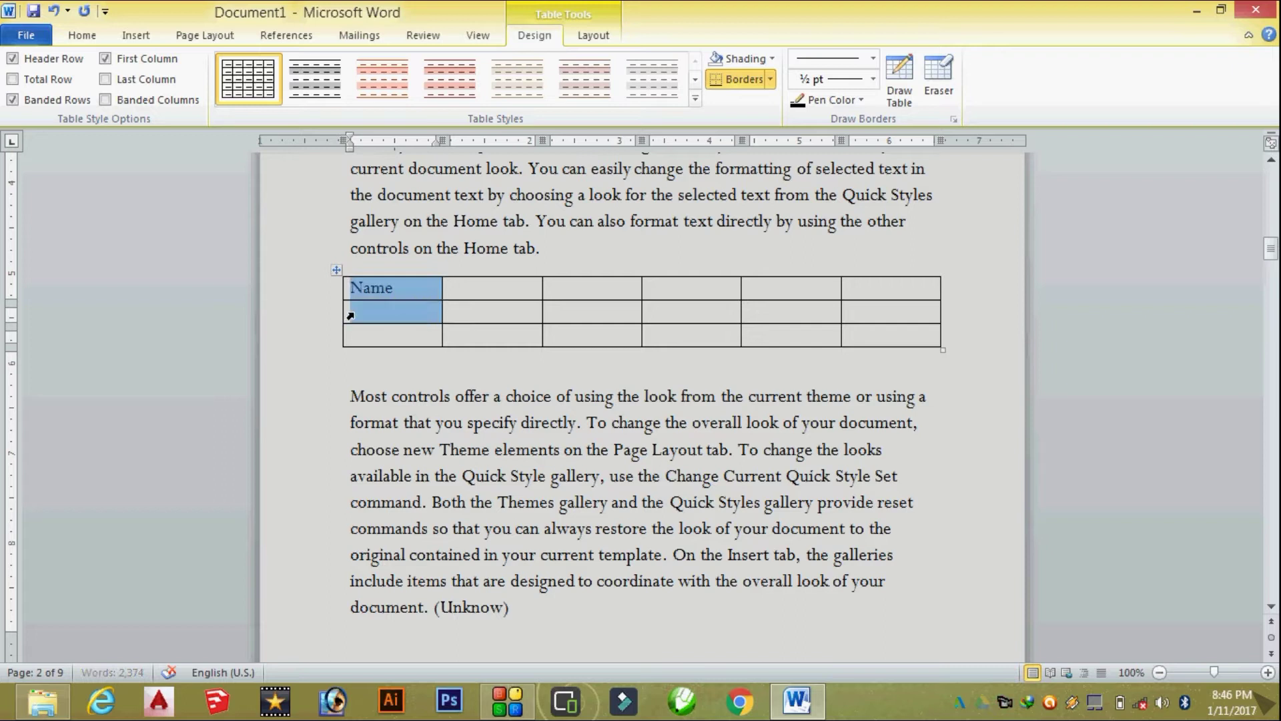
pyautogui.click(346, 271)
pyautogui.click(343, 283)
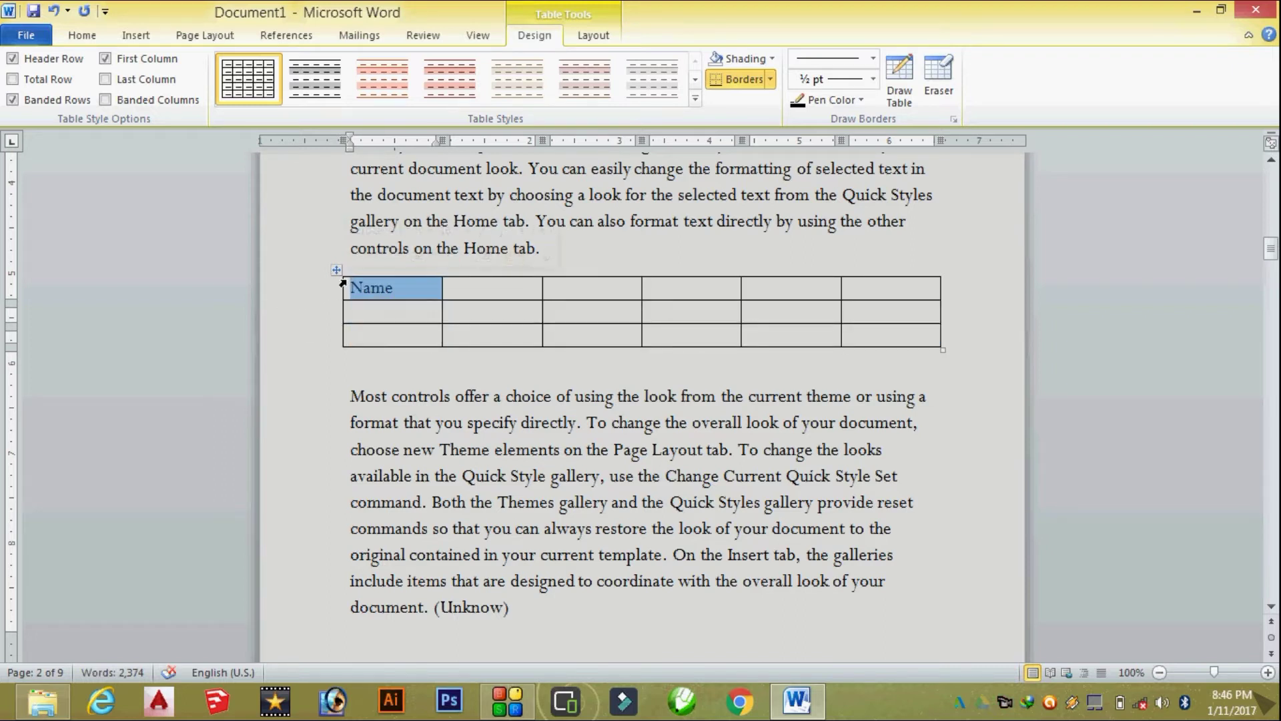
pyautogui.click(383, 280)
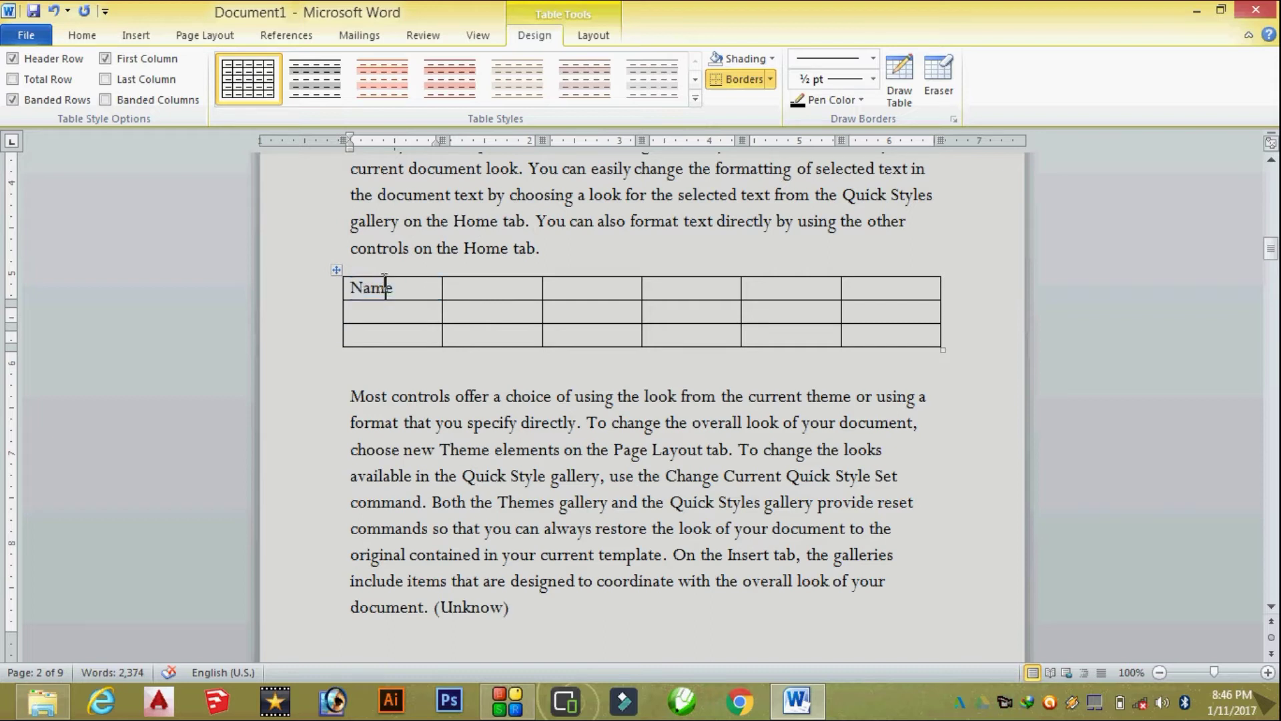
pyautogui.click(384, 272)
pyautogui.click(286, 36)
# Step: Caption the new table as Table 1 using the Table label
pyautogui.click(505, 84)
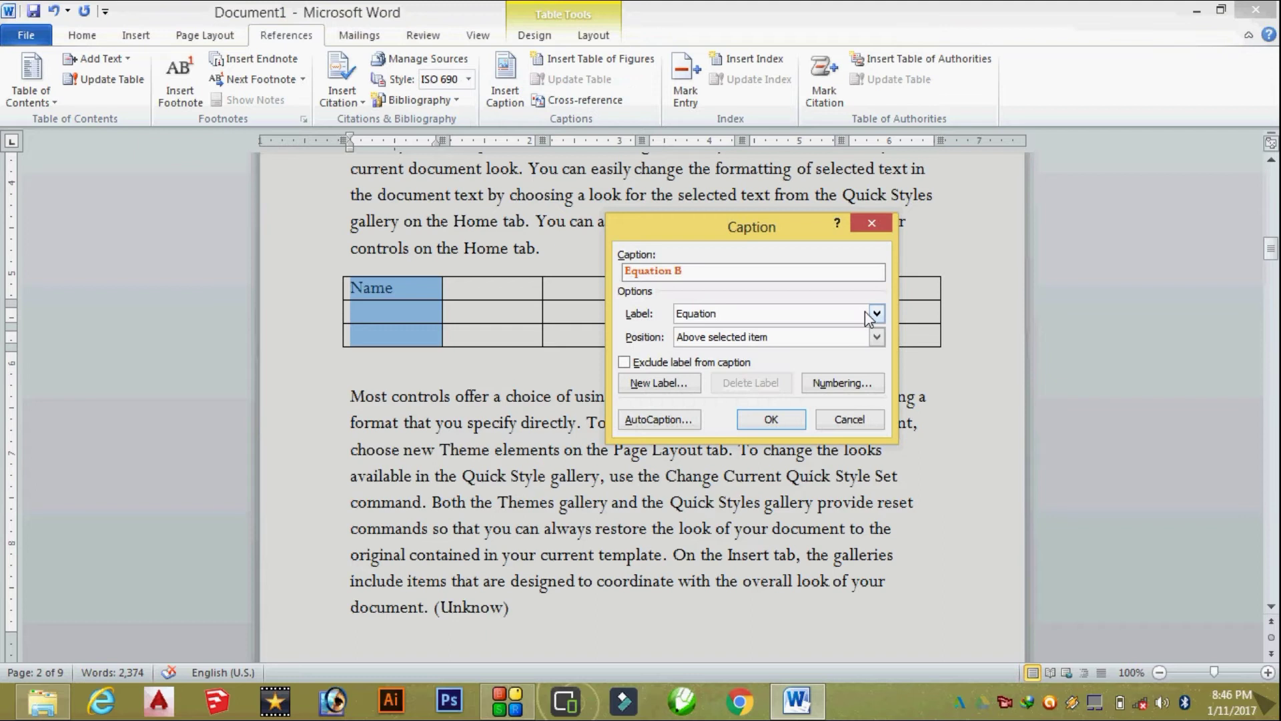
pyautogui.click(876, 313)
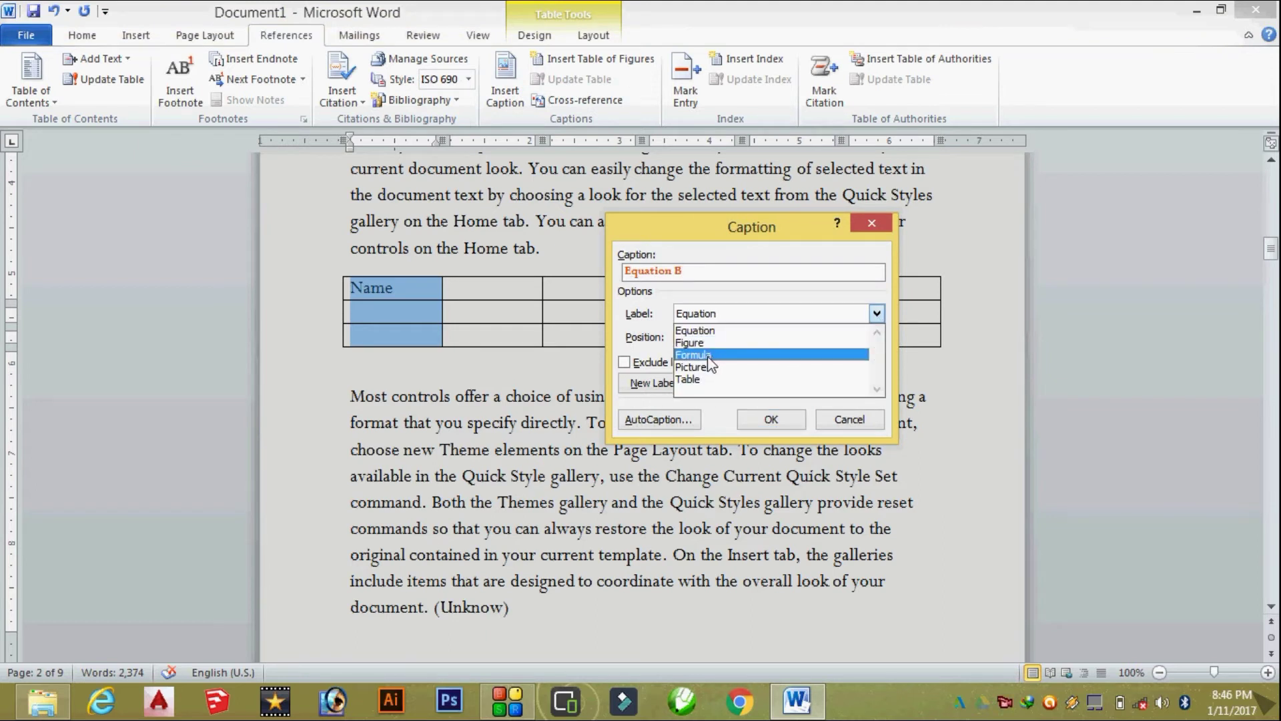
pyautogui.click(704, 381)
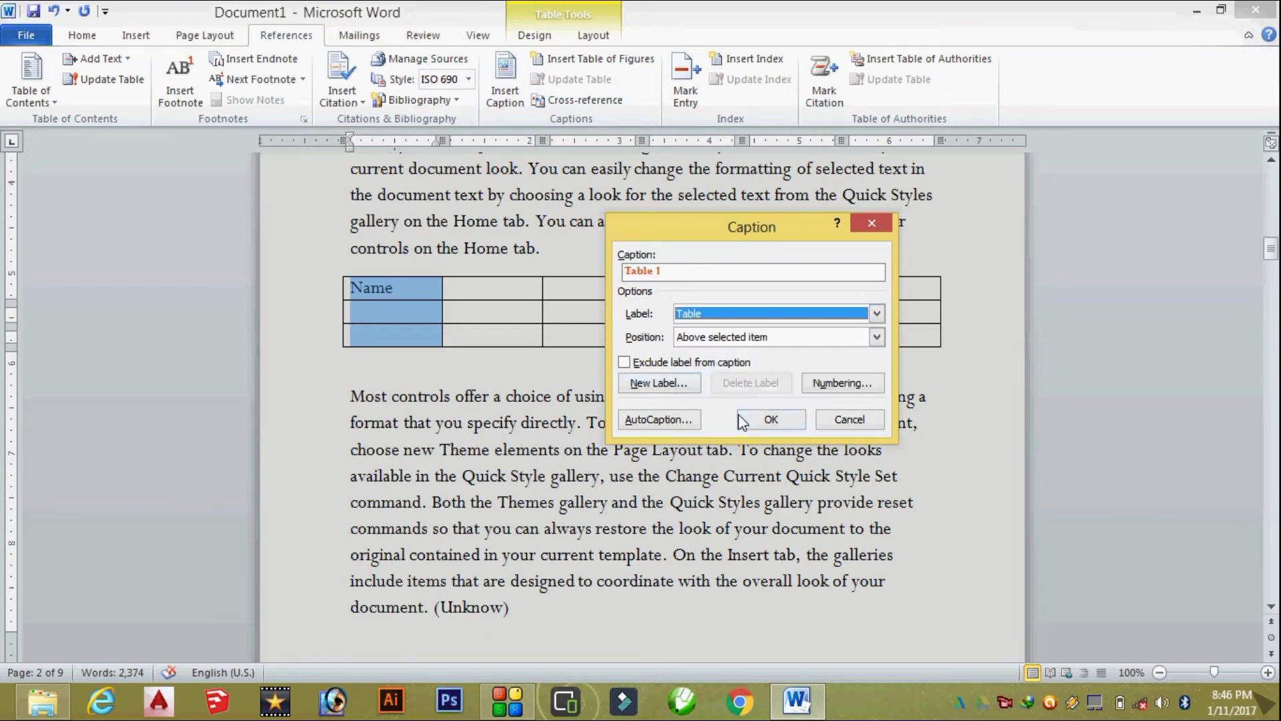
pyautogui.click(765, 420)
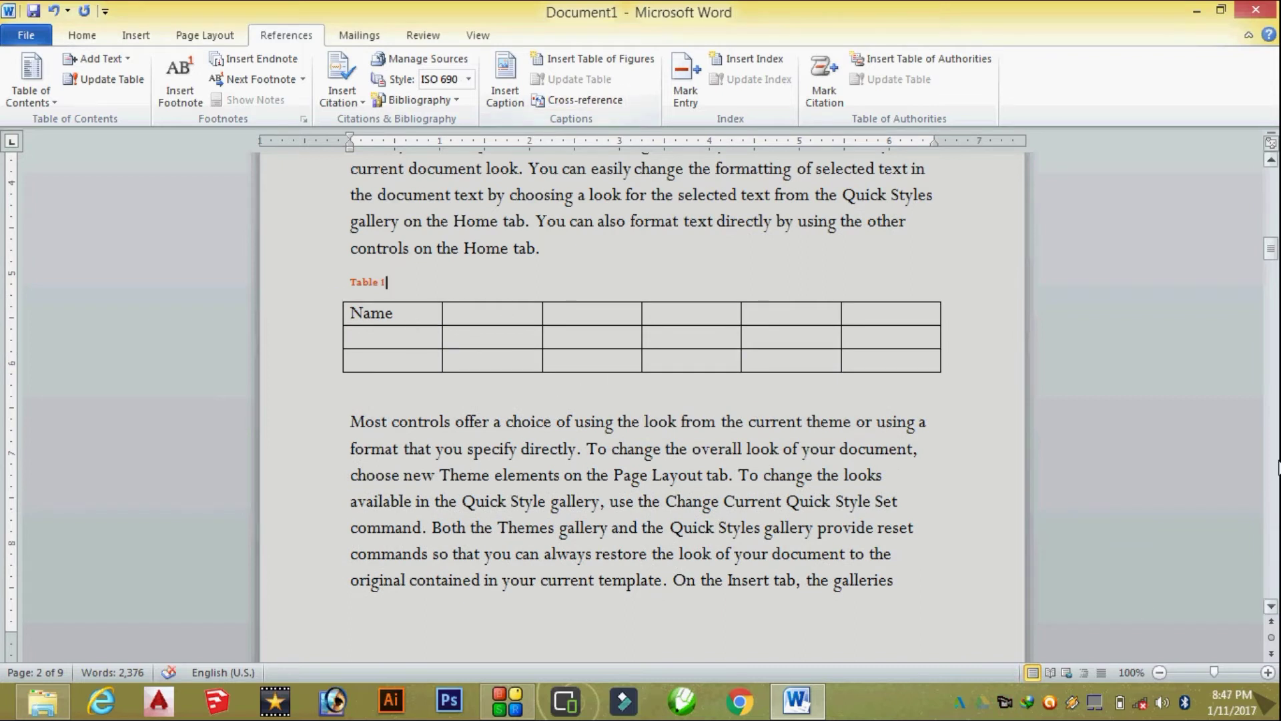
# Step: Insert a list of tables below the equation list, showing Table 1 on page 2
pyautogui.moveTo(1271, 257); pyautogui.dragTo(1271, 587)
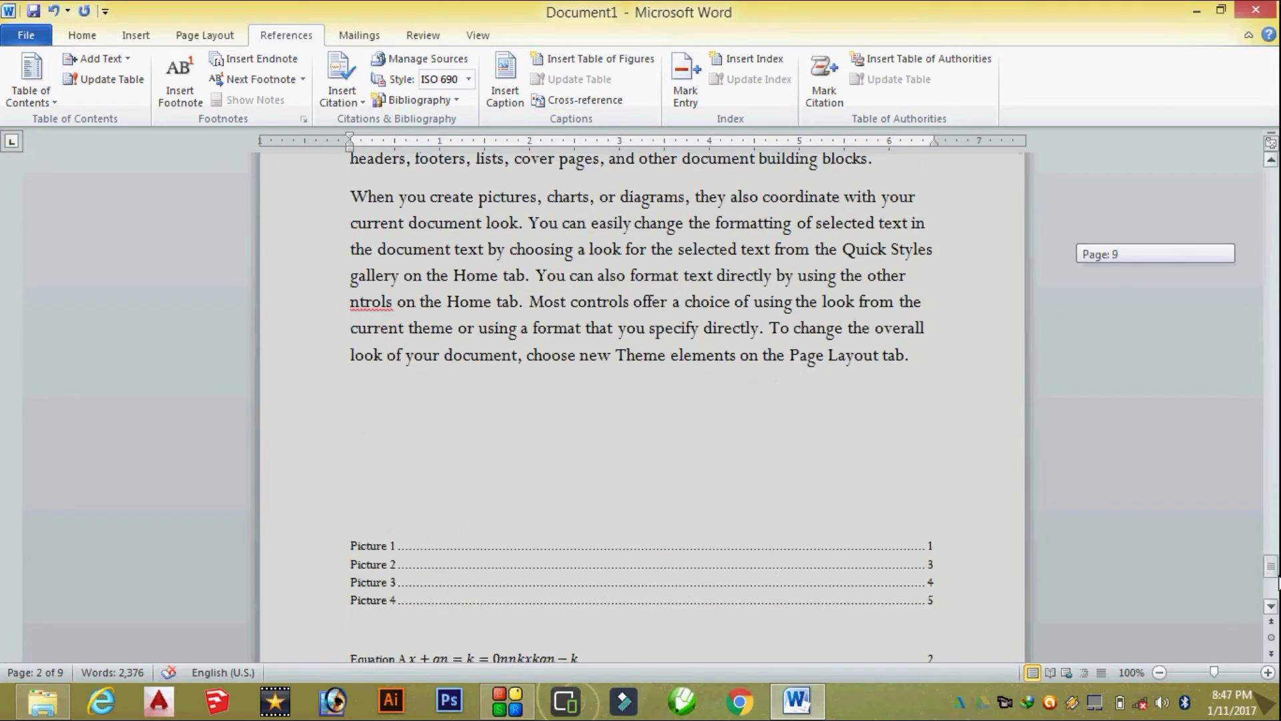
pyautogui.click(447, 442)
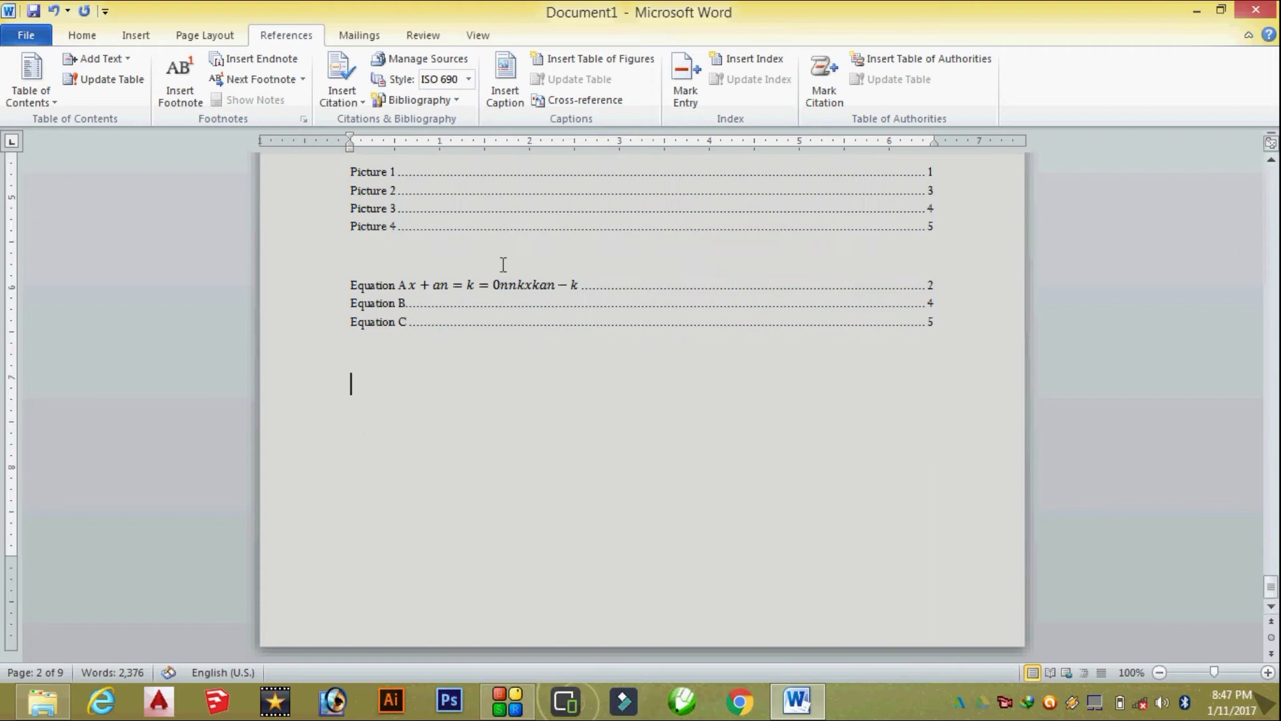
pyautogui.click(567, 58)
pyautogui.click(760, 526)
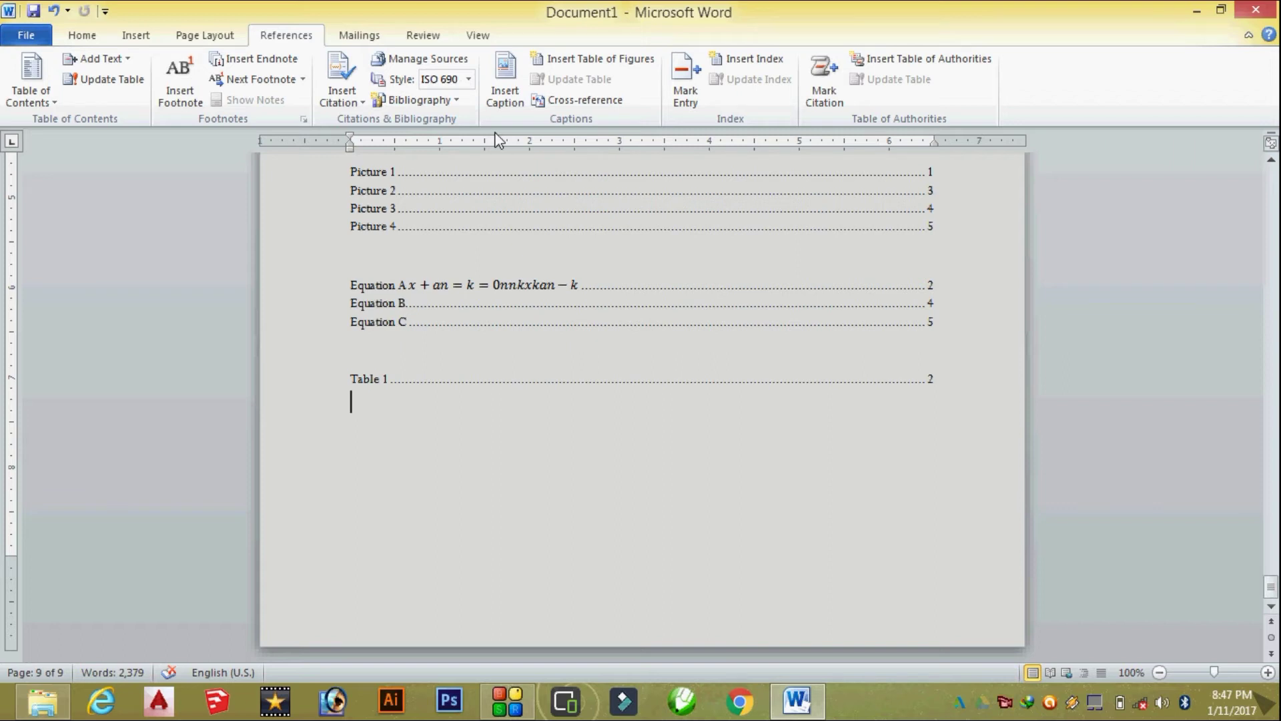
# Step: Scroll back up to the first page with the LS Technology Education title
pyautogui.scroll(3, 601, 534)
pyautogui.scroll(3, 534, 477)
pyautogui.scroll(3, 538, 463)
pyautogui.scroll(3, 538, 463)
pyautogui.scroll(3, 546, 460)
pyautogui.scroll(3, 545, 461)
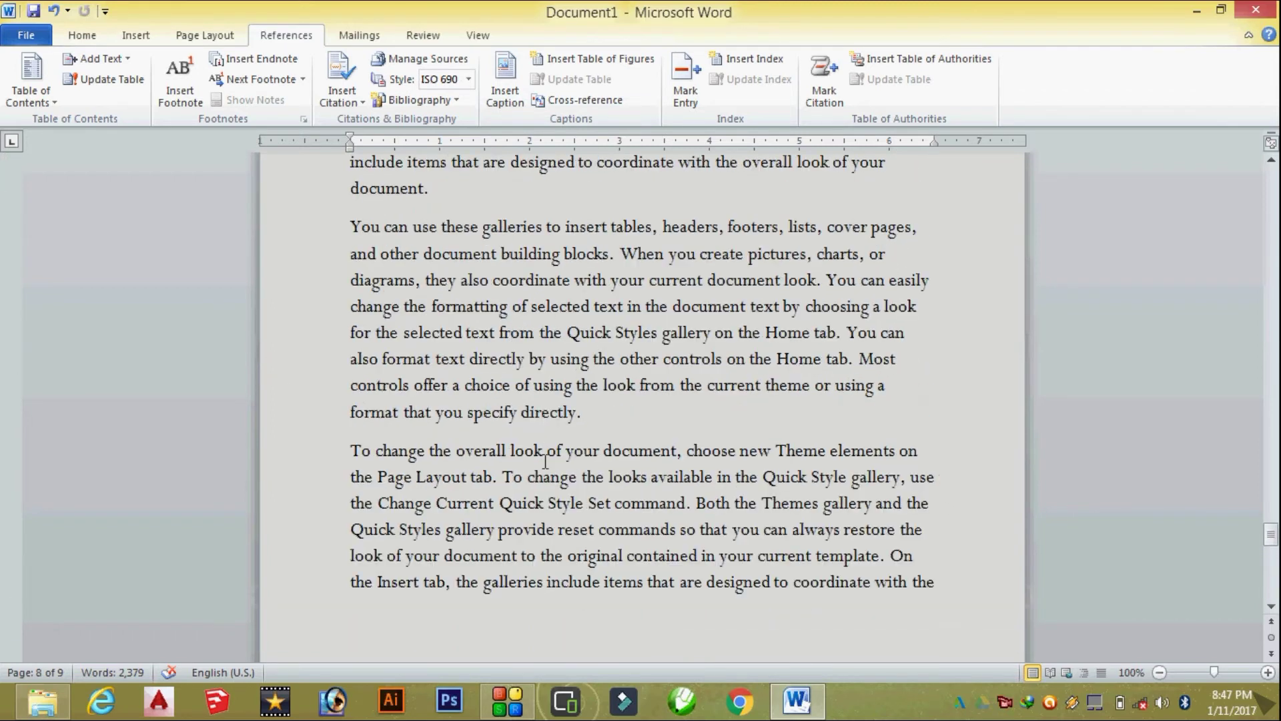
pyautogui.scroll(2, 545, 460)
pyautogui.scroll(2, 545, 460)
pyautogui.scroll(3, 548, 459)
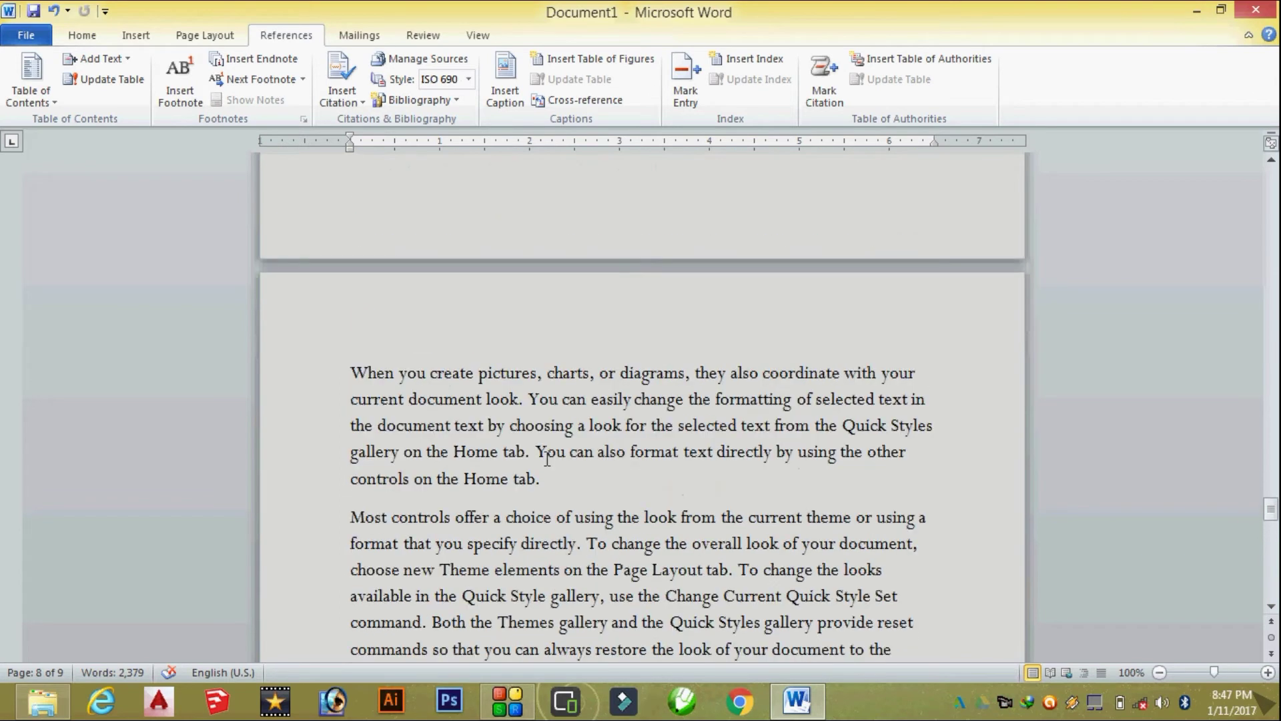
pyautogui.scroll(3, 547, 459)
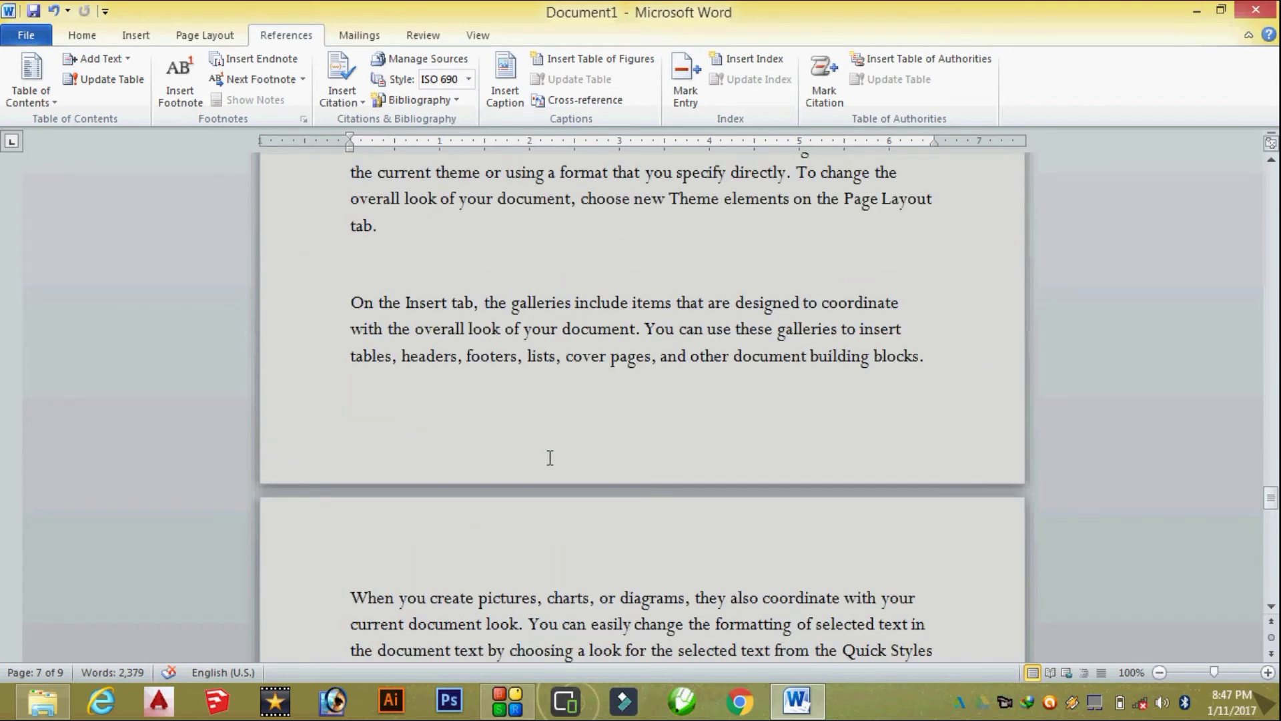
pyautogui.scroll(3, 549, 458)
pyautogui.scroll(4, 549, 458)
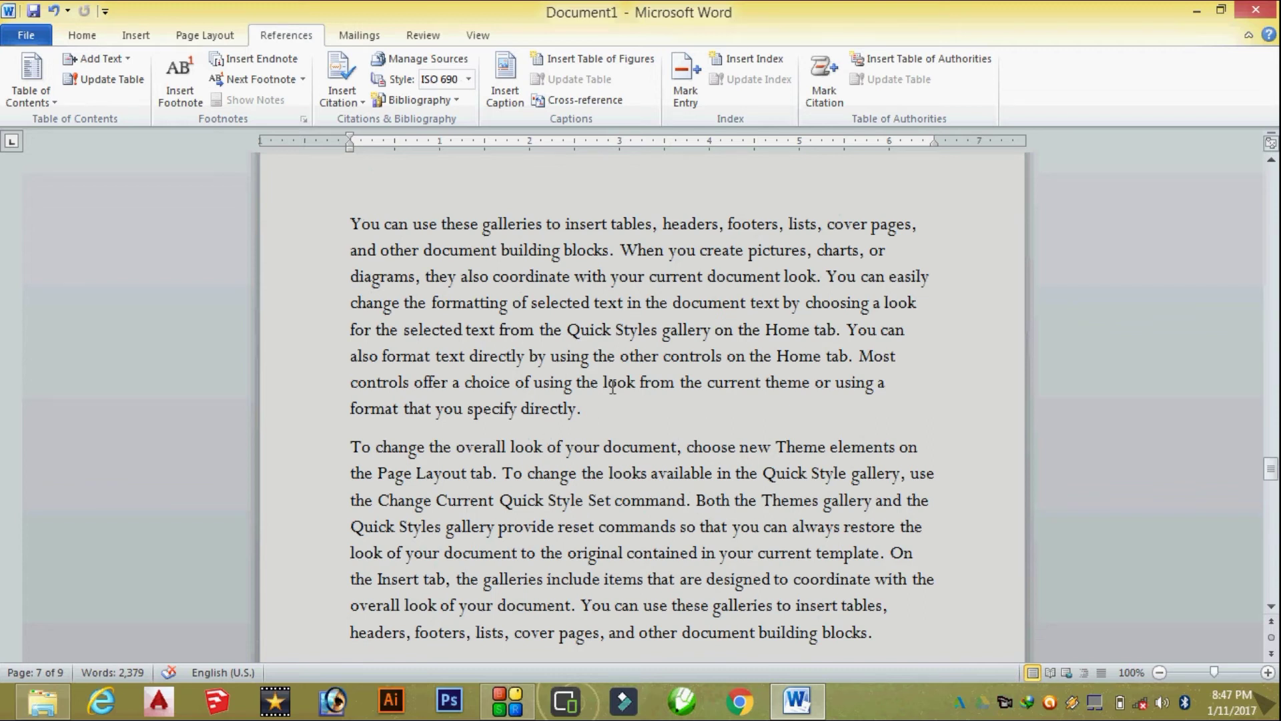
pyautogui.scroll(3, 582, 382)
pyautogui.scroll(3, 581, 382)
pyautogui.scroll(3, 581, 382)
pyautogui.scroll(4, 581, 383)
pyautogui.scroll(3, 582, 383)
pyautogui.scroll(3, 582, 383)
pyautogui.scroll(3, 582, 383)
pyautogui.scroll(3, 582, 383)
pyautogui.scroll(3, 582, 383)
pyautogui.scroll(3, 582, 383)
pyautogui.scroll(3, 582, 383)
pyautogui.scroll(2, 582, 383)
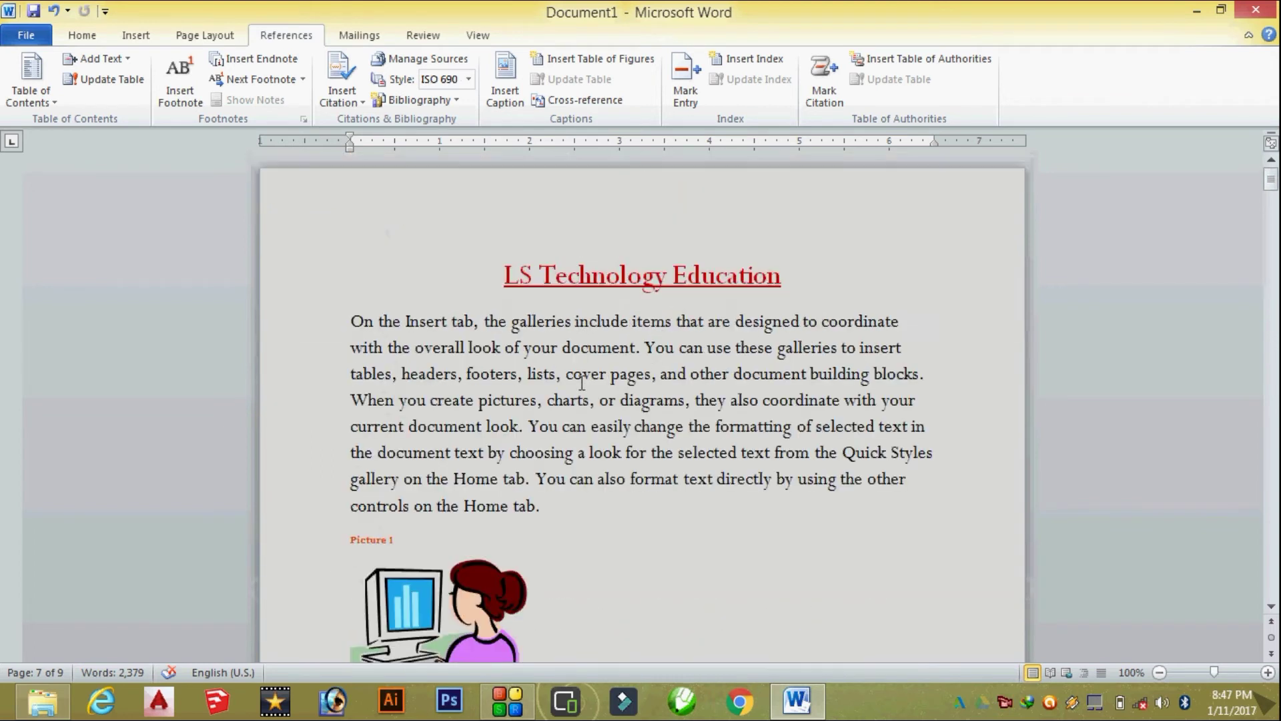
# Step: Delete all document text and paste the sample paragraphs several times in its place
pyautogui.hotkey('ctrl', 'a')
pyautogui.press('Delete')
pyautogui.hotkey('ctrl', 'v')
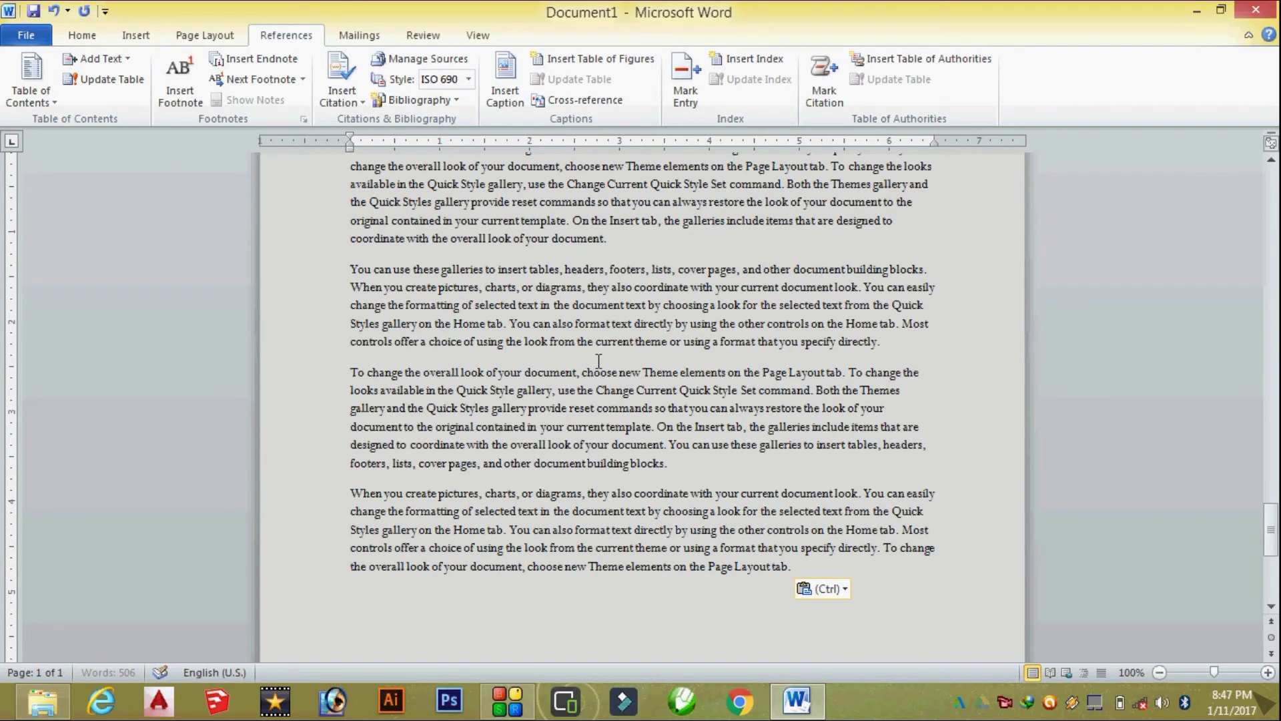
pyautogui.hotkey('ctrl', 'v')
pyautogui.hotkey('ctrl', 'v')
pyautogui.hotkey('ctrl', 'v')
pyautogui.hotkey('ctrl', 'v')
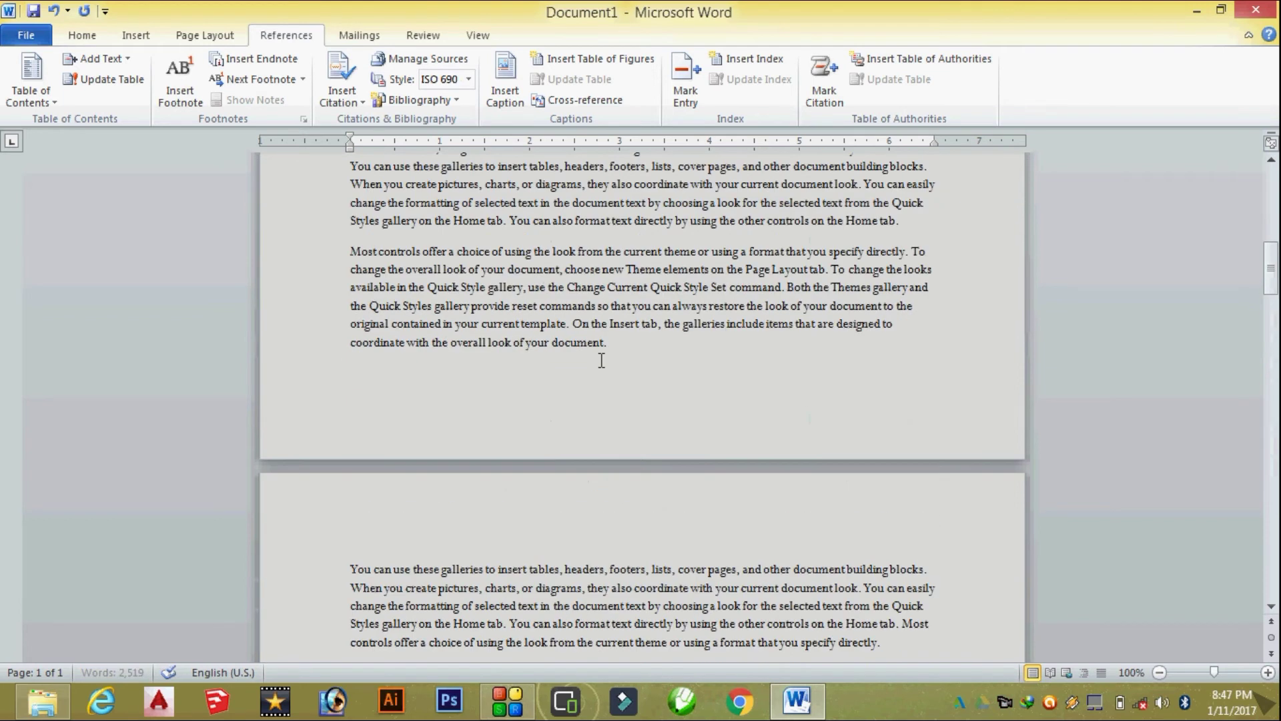
pyautogui.scroll(10, 601, 360)
pyautogui.scroll(-4, 568, 305)
pyautogui.scroll(4, 591, 288)
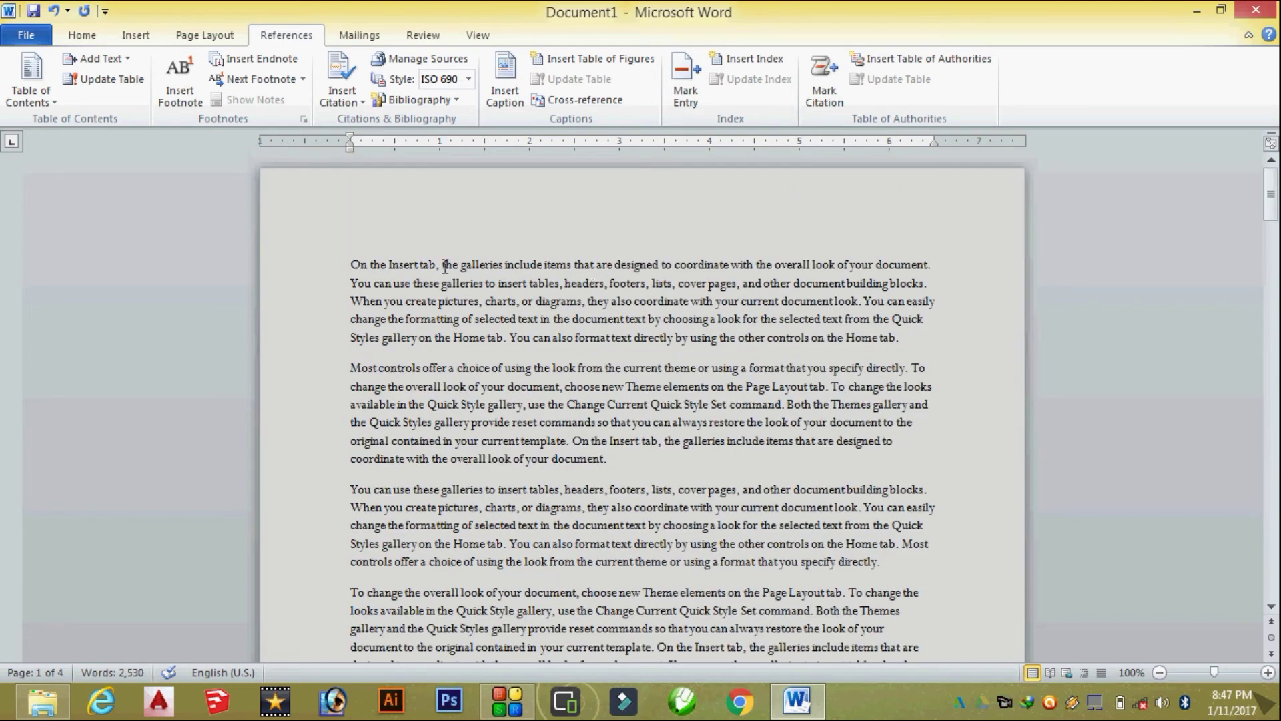
# Step: Grow the font of the whole document to 16 pt
pyautogui.hotkey('ctrl', 'a')
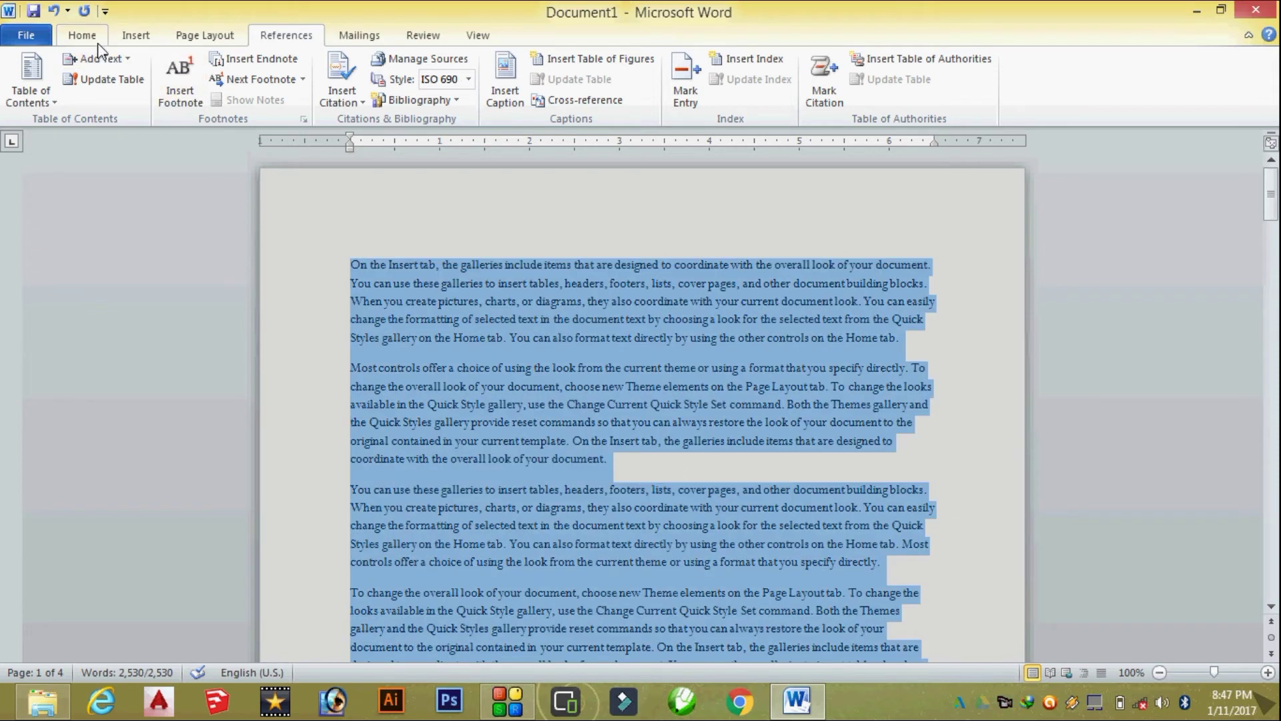
pyautogui.click(95, 41)
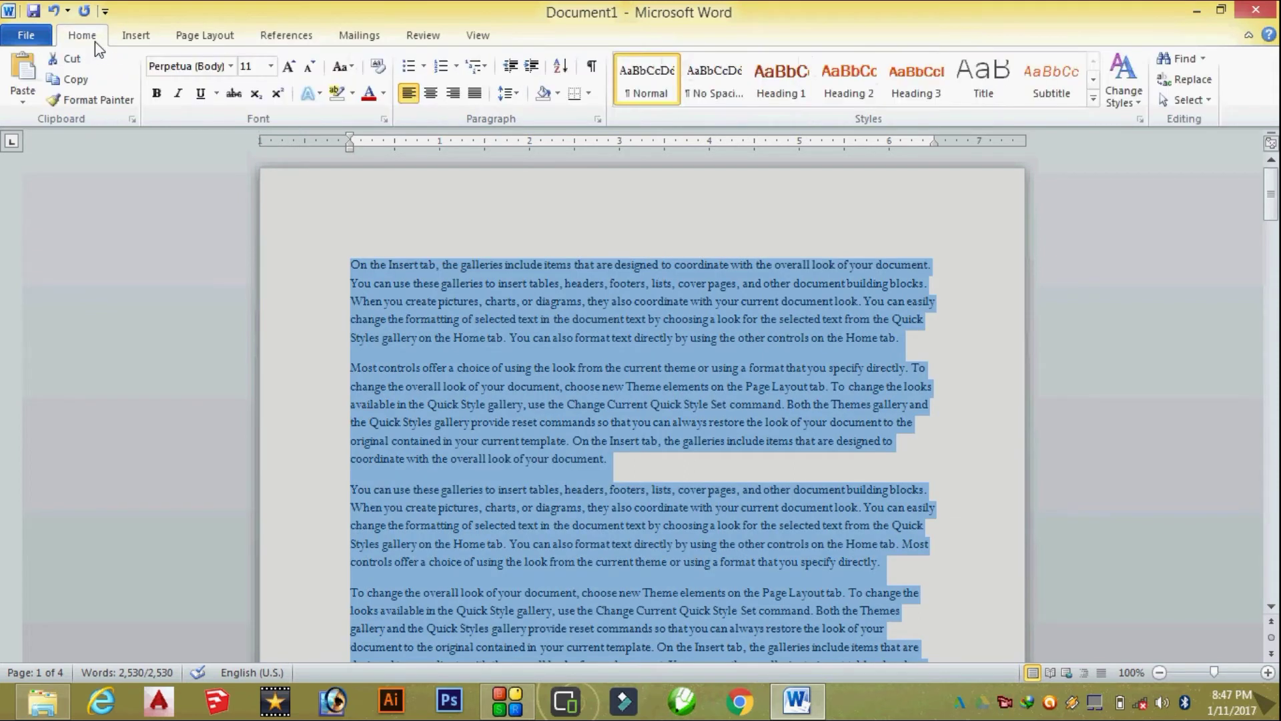
pyautogui.click(287, 67)
pyautogui.click(287, 67)
pyautogui.click(287, 66)
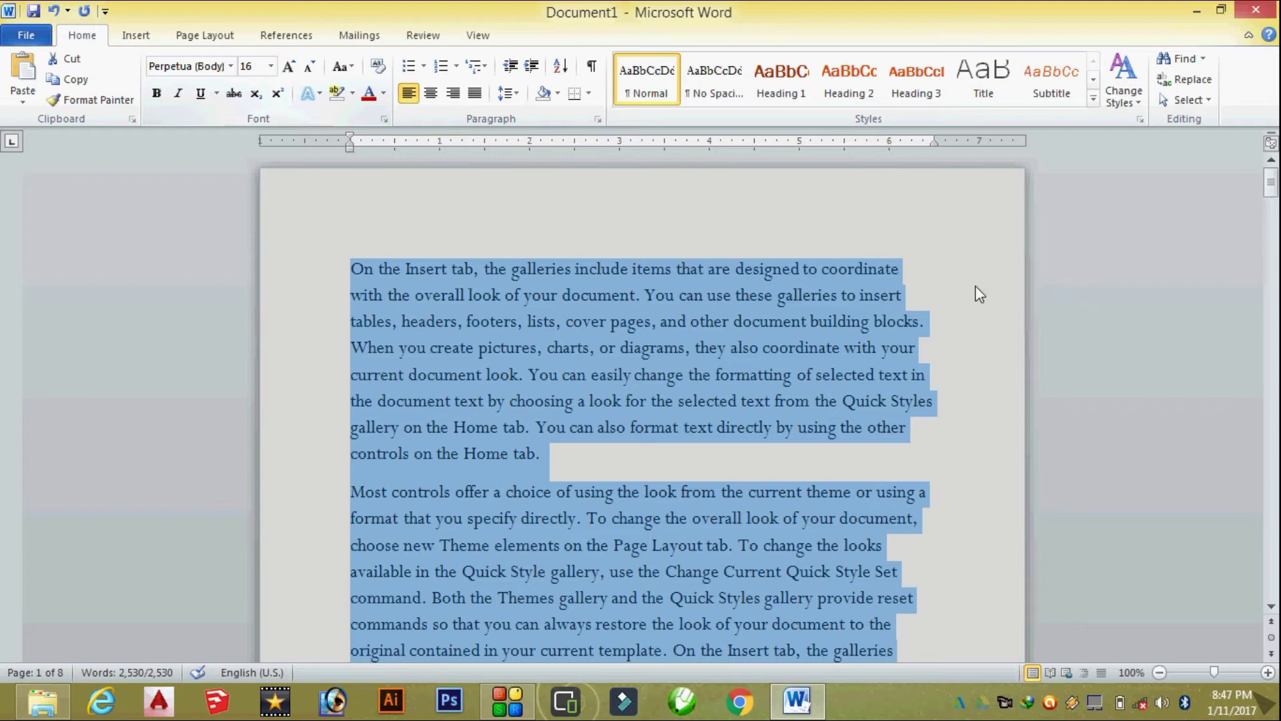
pyautogui.click(907, 291)
pyautogui.scroll(-1, 908, 291)
pyautogui.scroll(-1, 666, 317)
pyautogui.scroll(2, 654, 248)
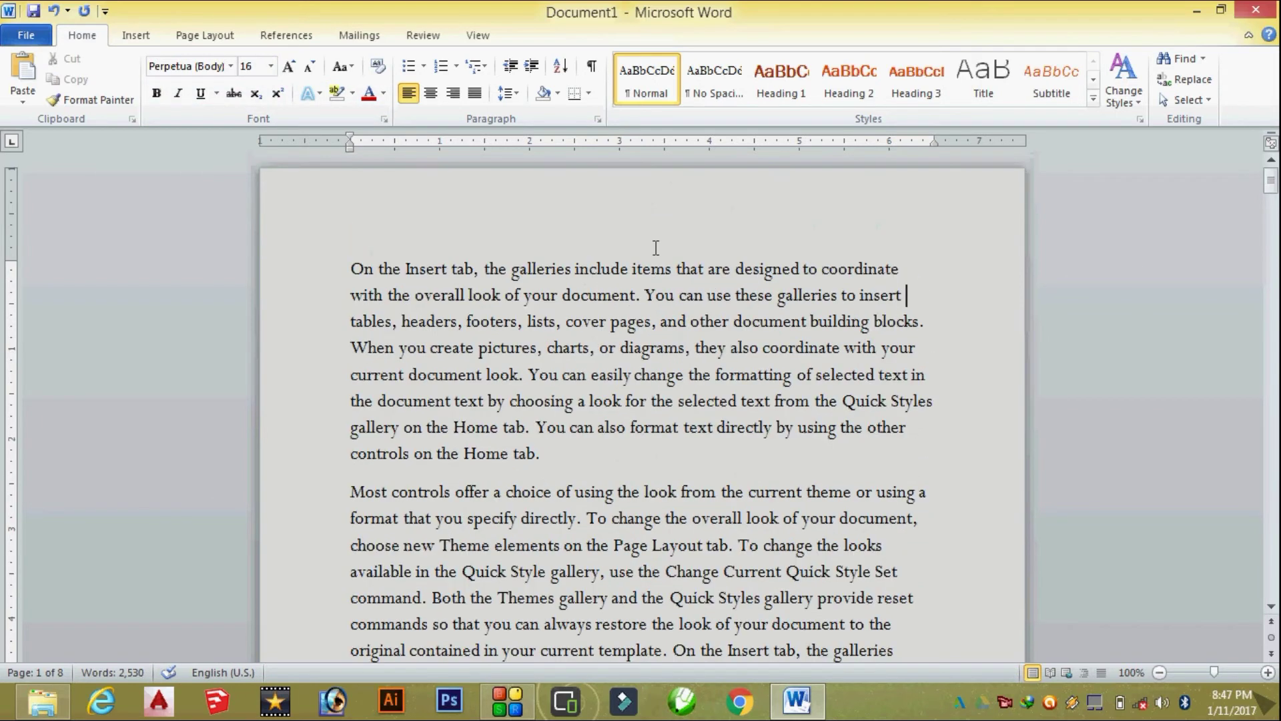
pyautogui.click(290, 41)
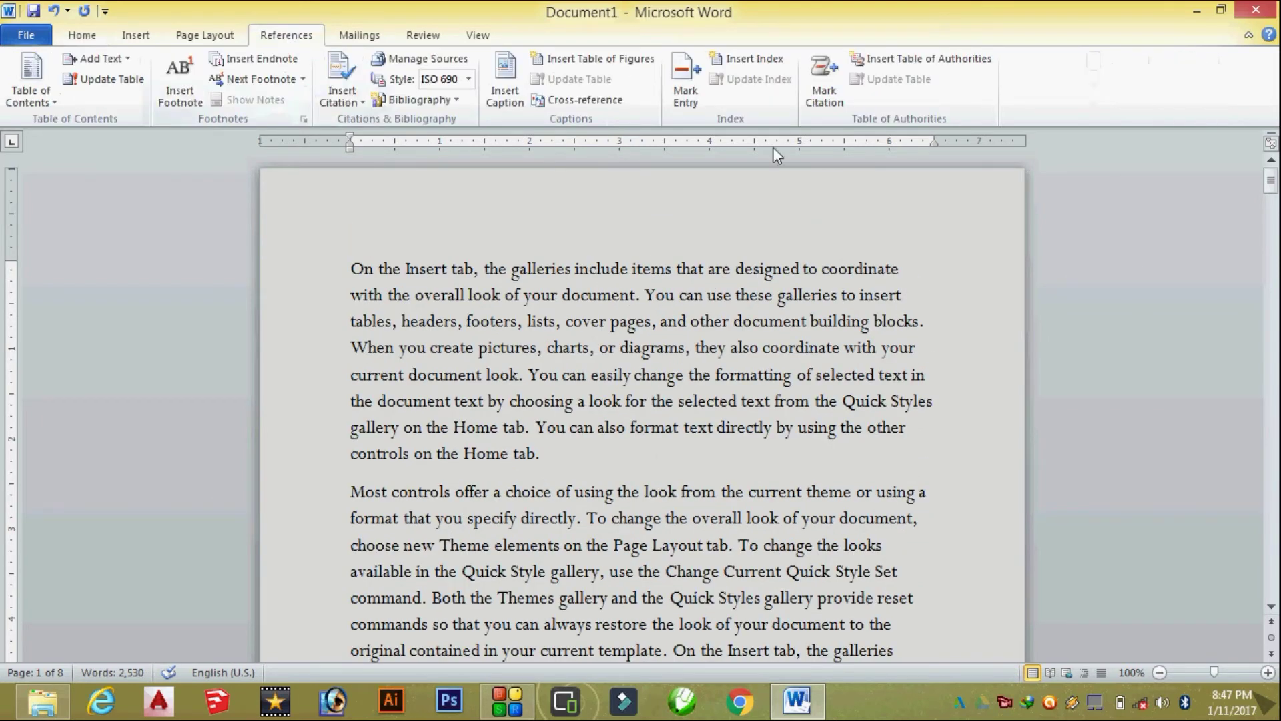
# Step: Mark every occurrence of galleries as an index entry
pyautogui.click(678, 87)
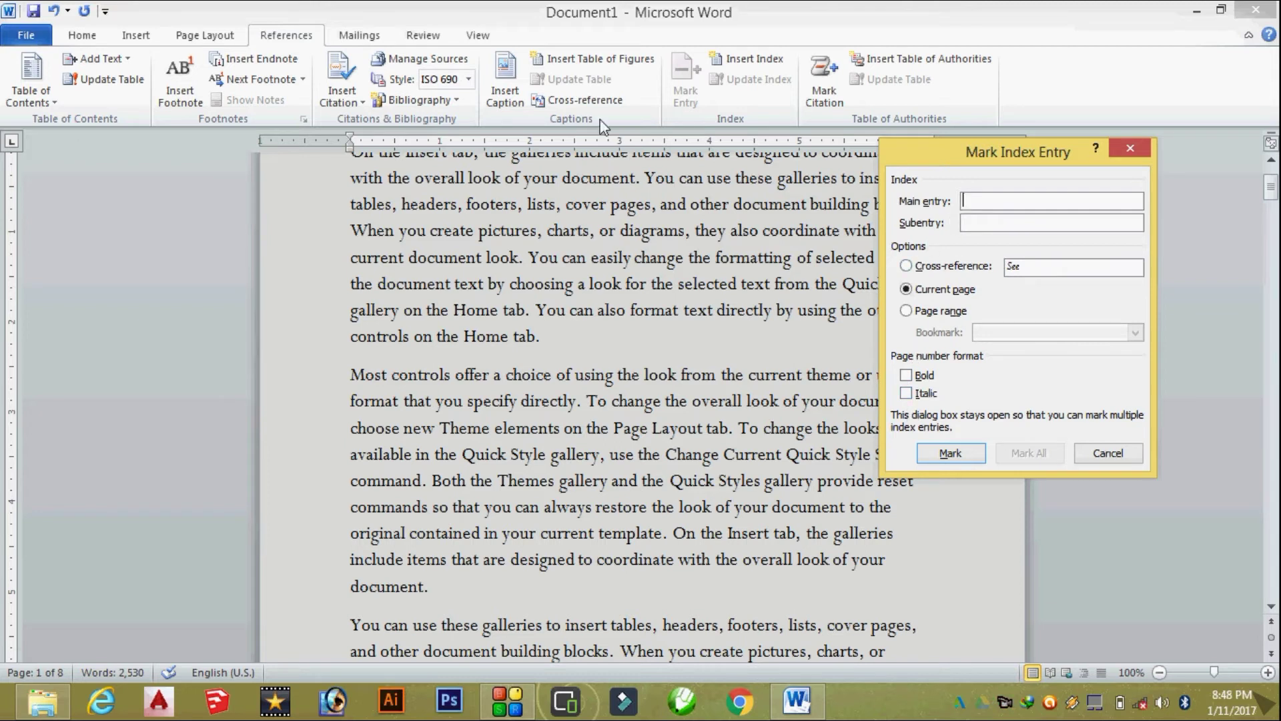
pyautogui.click(305, 320)
pyautogui.scroll(2, 305, 320)
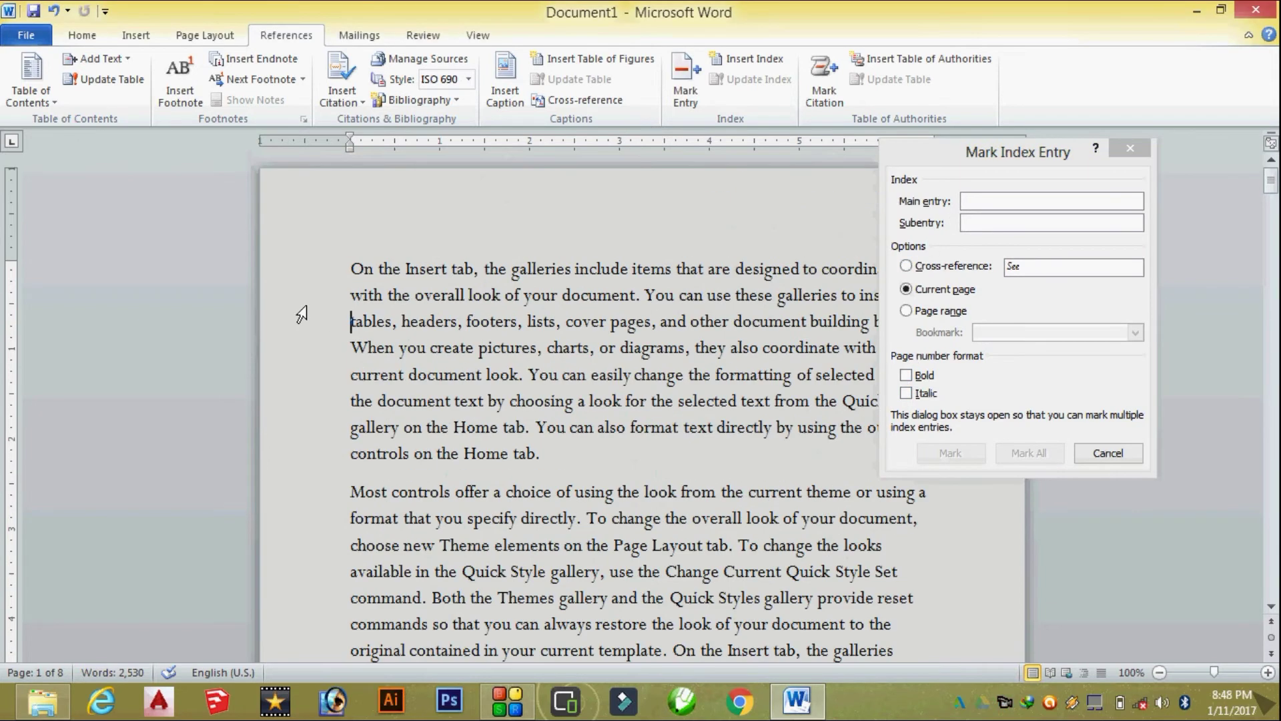
pyautogui.moveTo(915, 147); pyautogui.dragTo(1071, 147)
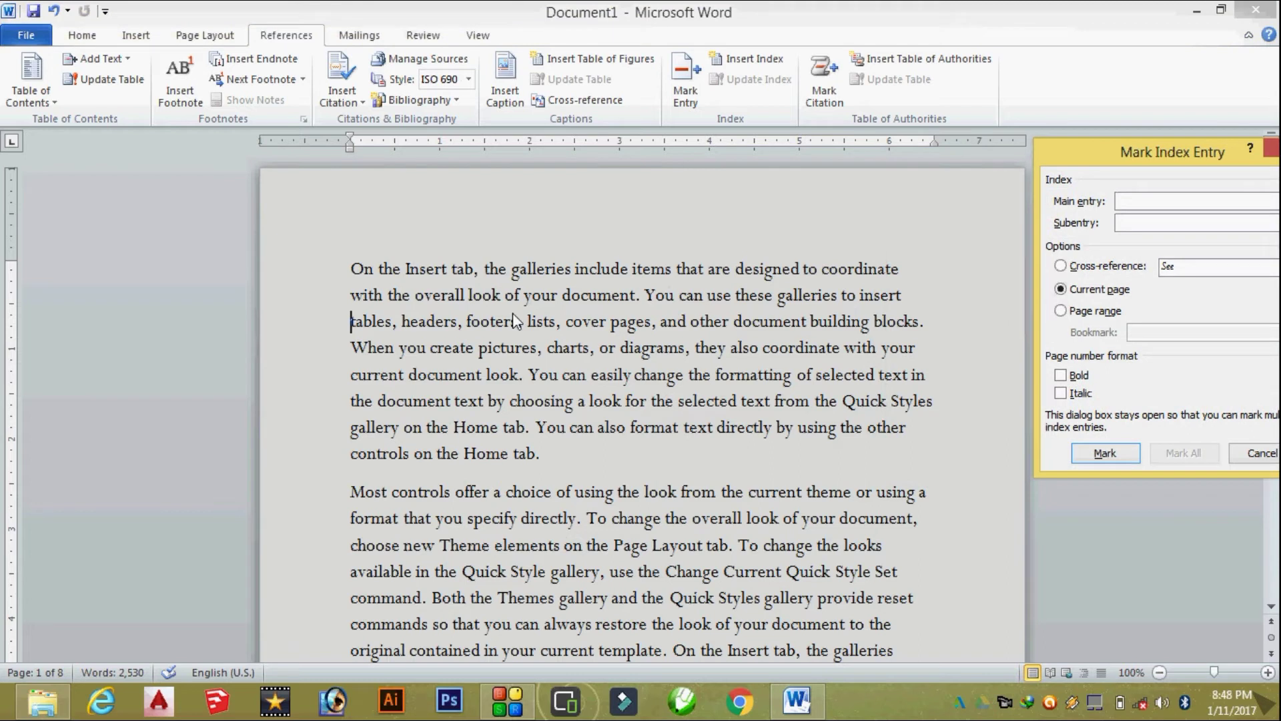
pyautogui.doubleClick(534, 271)
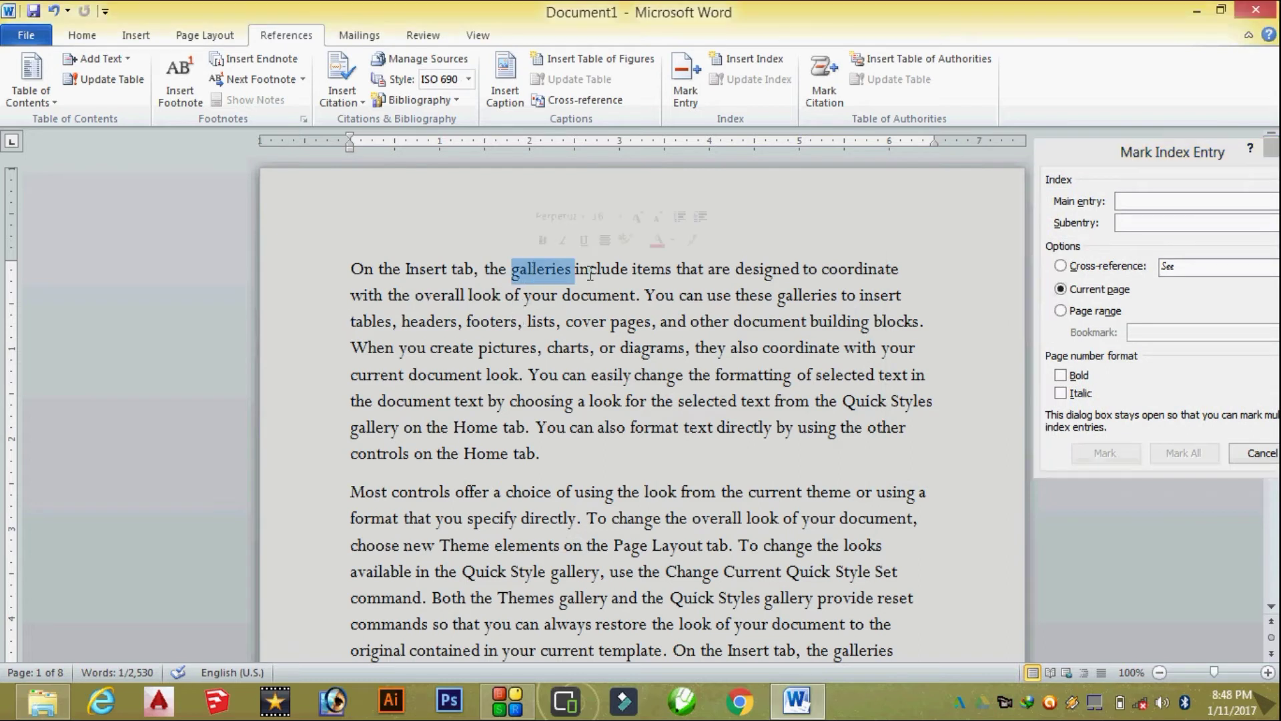
pyautogui.moveTo(1041, 162); pyautogui.dragTo(992, 180)
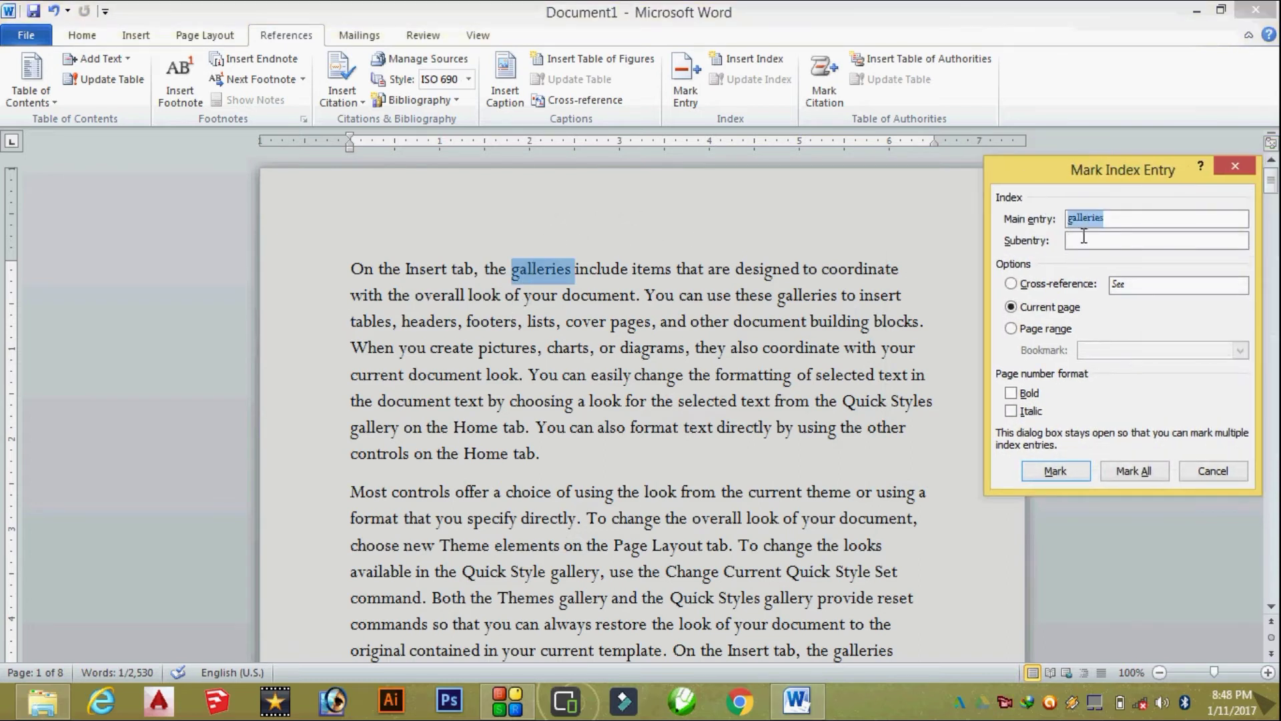
pyautogui.click(1090, 240)
pyautogui.click(1125, 474)
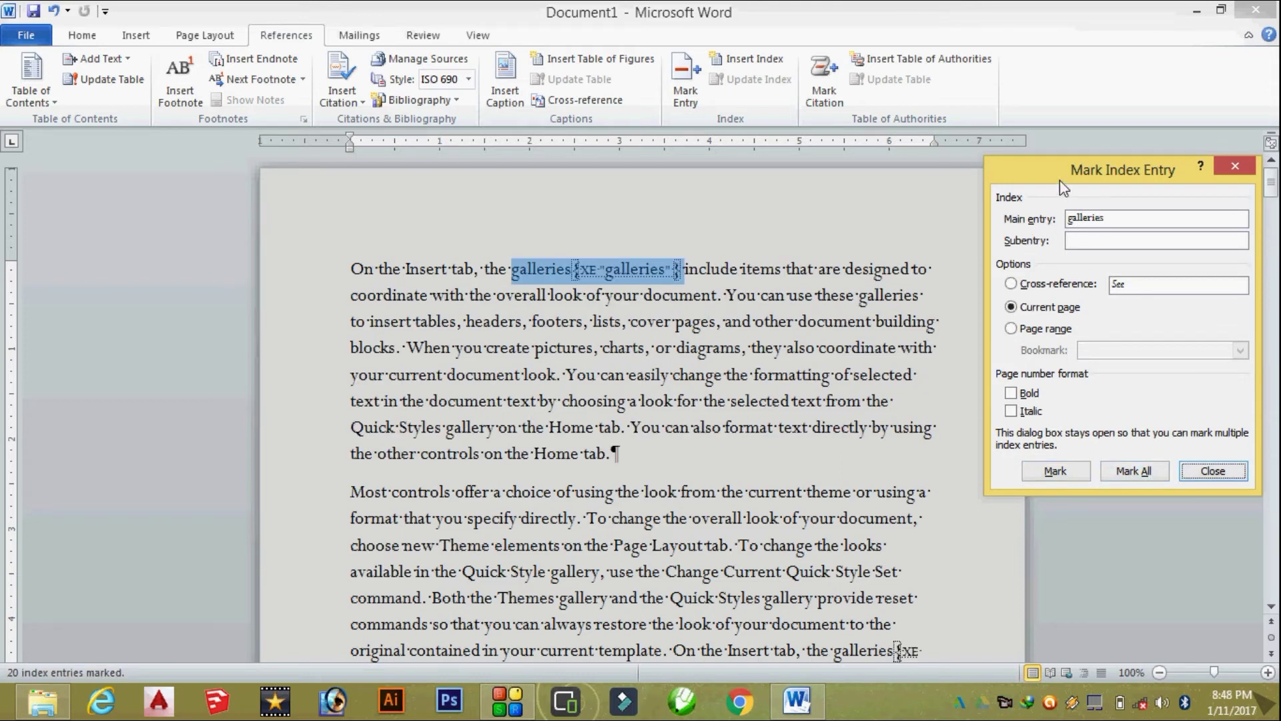
# Step: Mark every occurrence of designed as an index entry
pyautogui.moveTo(1059, 181); pyautogui.dragTo(1032, 103)
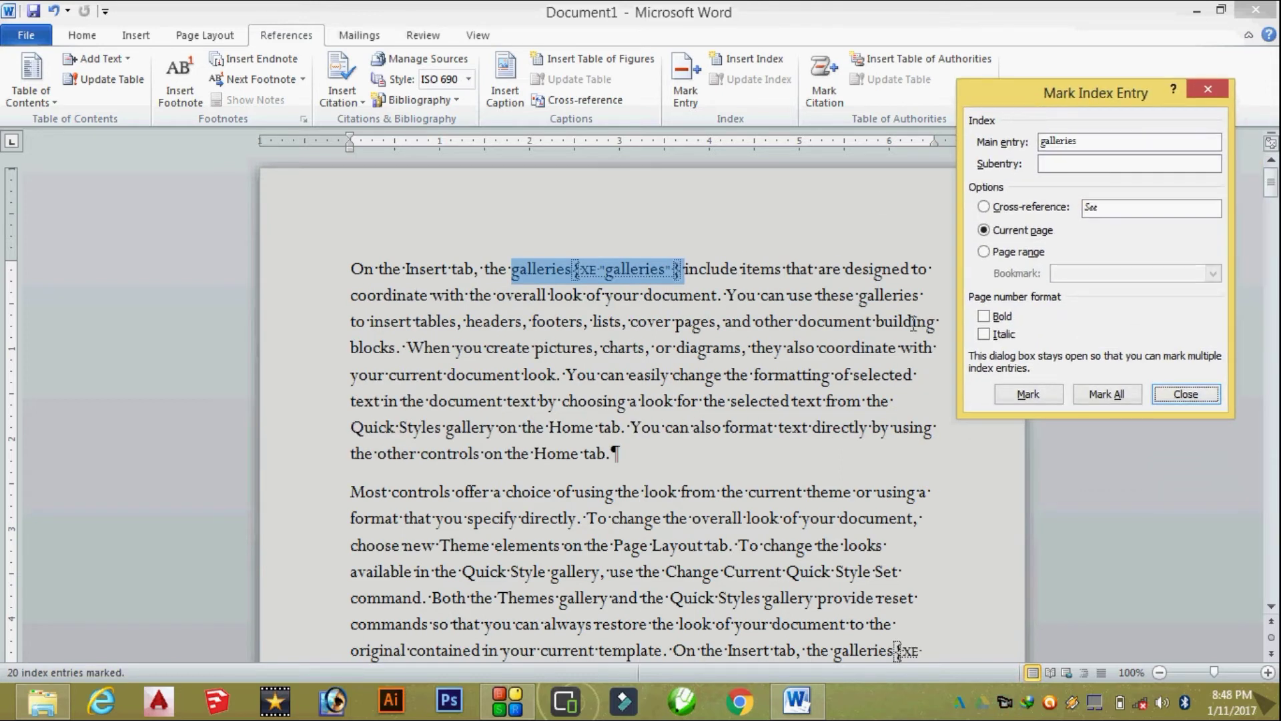
pyautogui.doubleClick(871, 269)
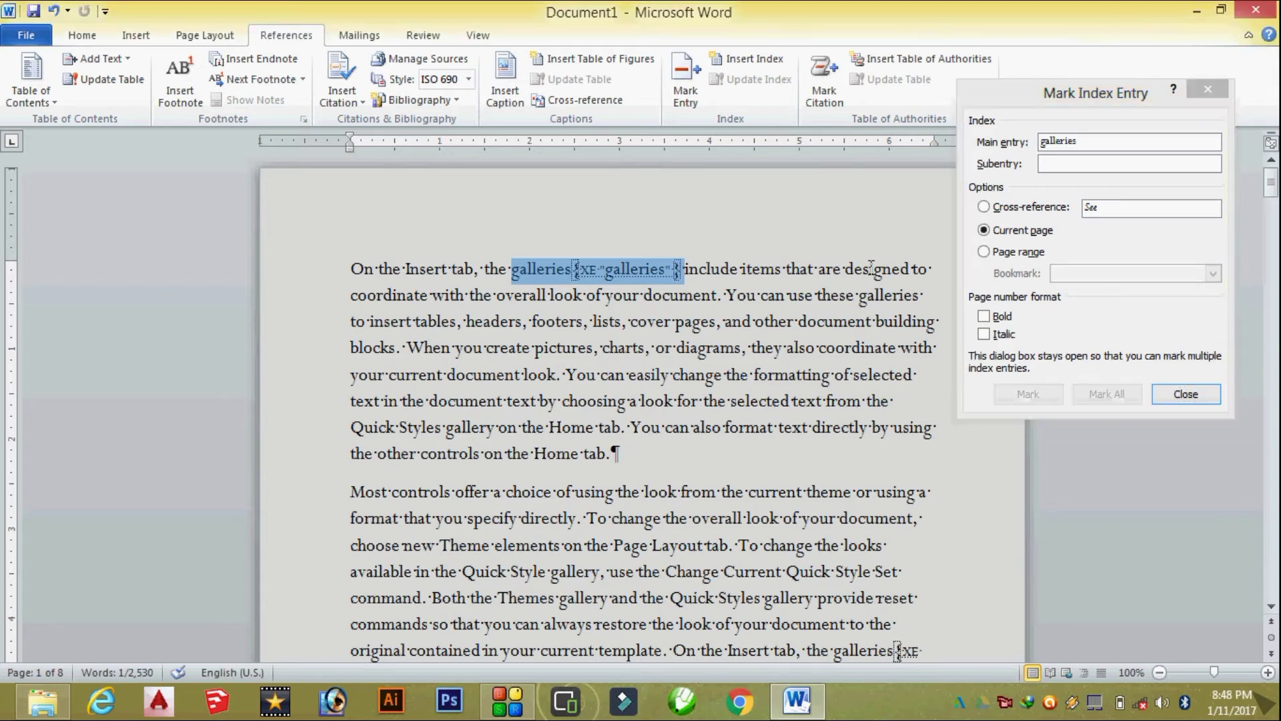
pyautogui.click(1067, 167)
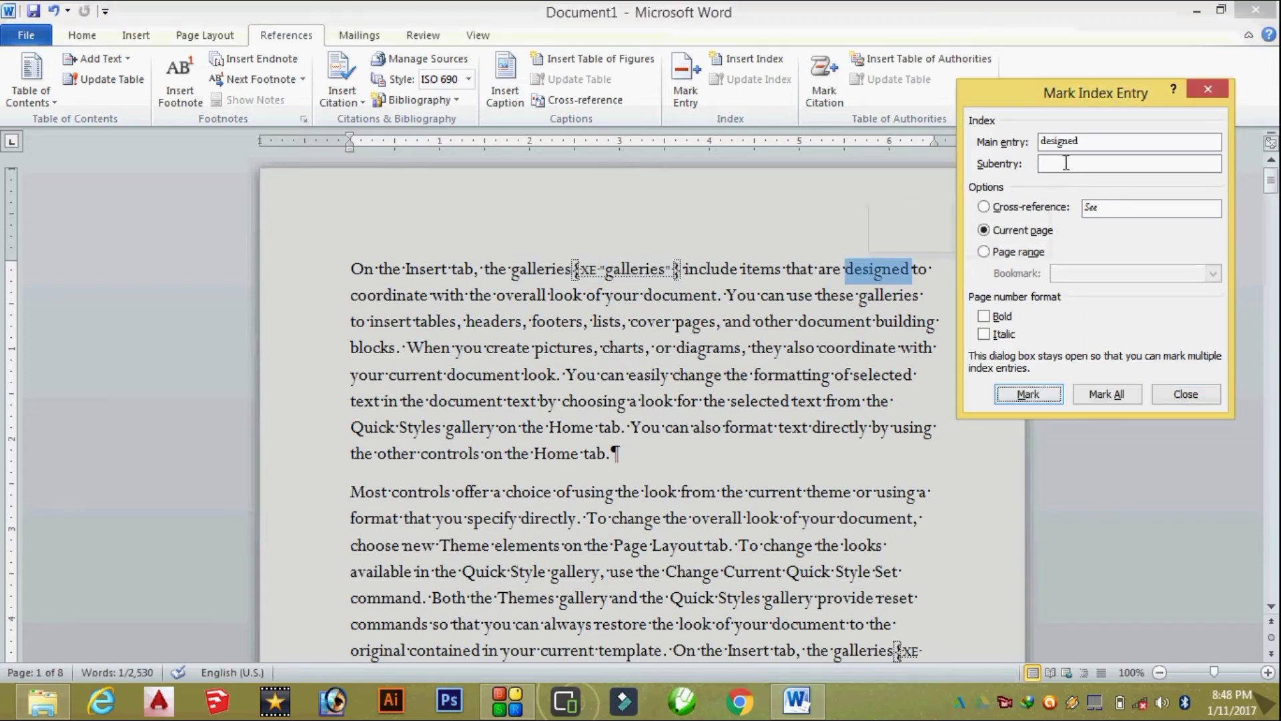
pyautogui.click(1107, 394)
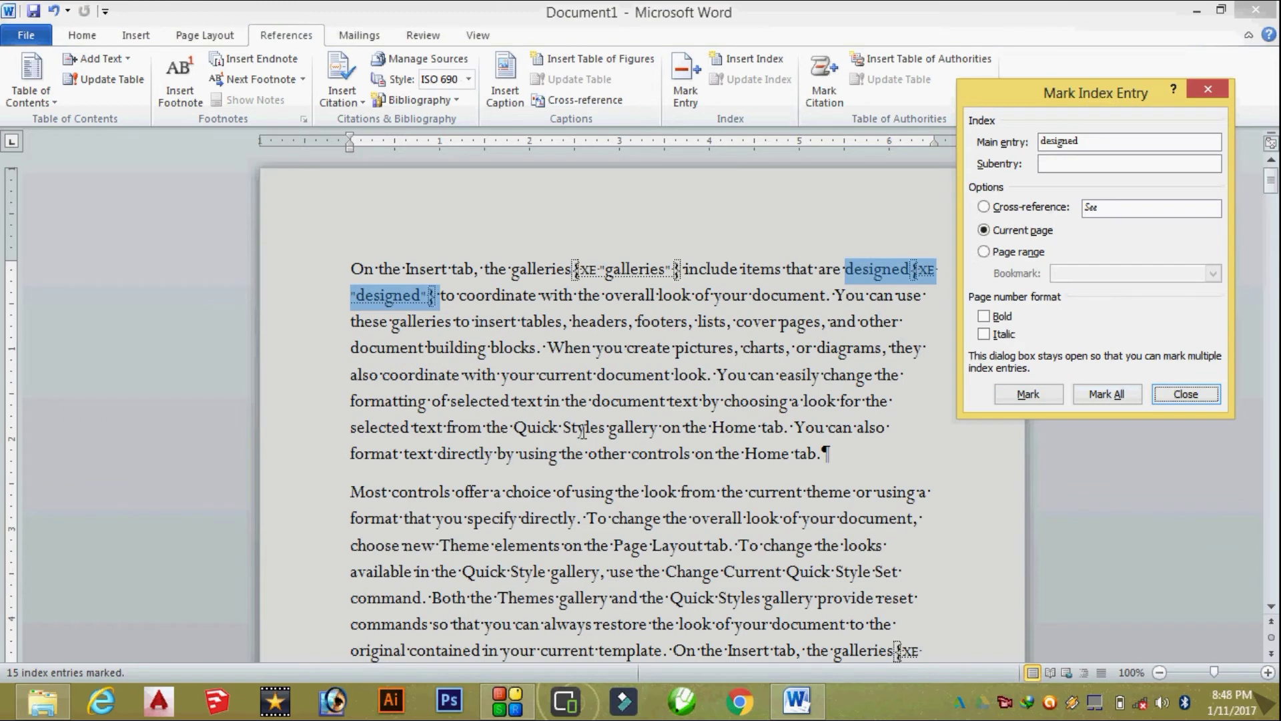
pyautogui.doubleClick(647, 349)
# Step: Mark every occurrence of create as an index entry
pyautogui.click(1068, 170)
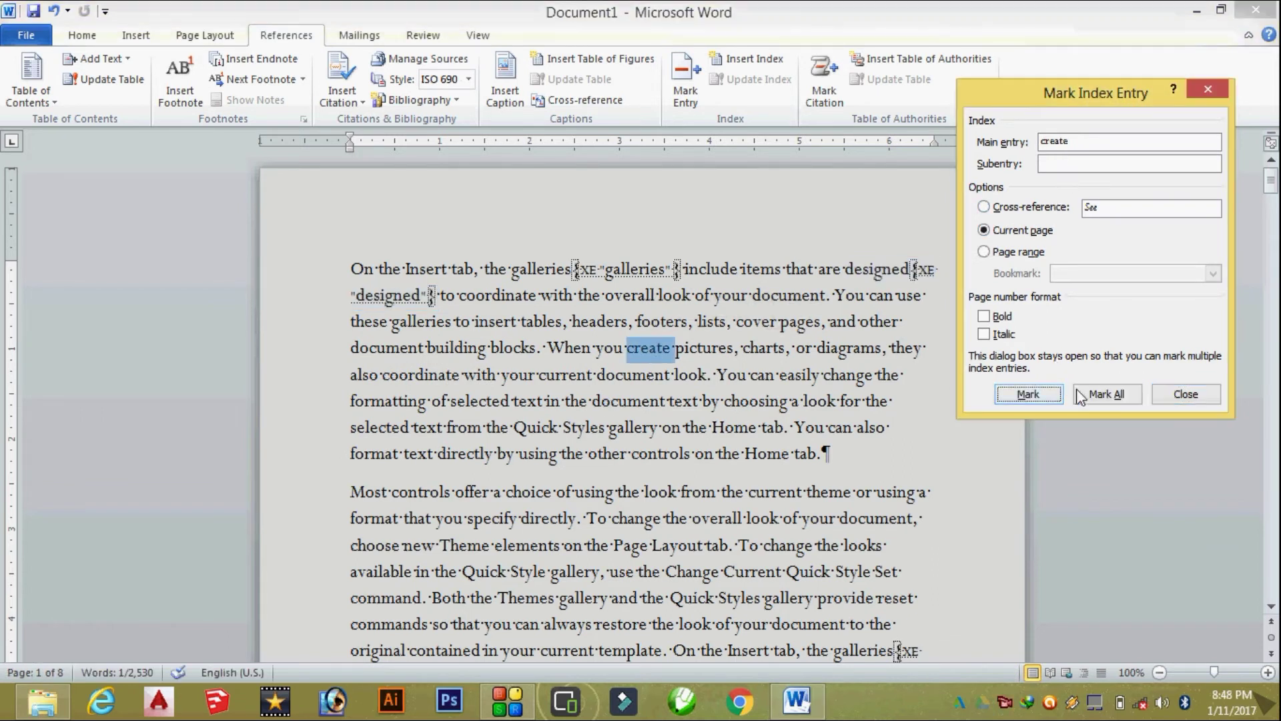
pyautogui.click(1088, 395)
pyautogui.click(721, 427)
pyautogui.scroll(-5, 701, 447)
pyautogui.scroll(-5, 667, 461)
pyautogui.scroll(-2, 641, 469)
pyautogui.scroll(-1, 639, 469)
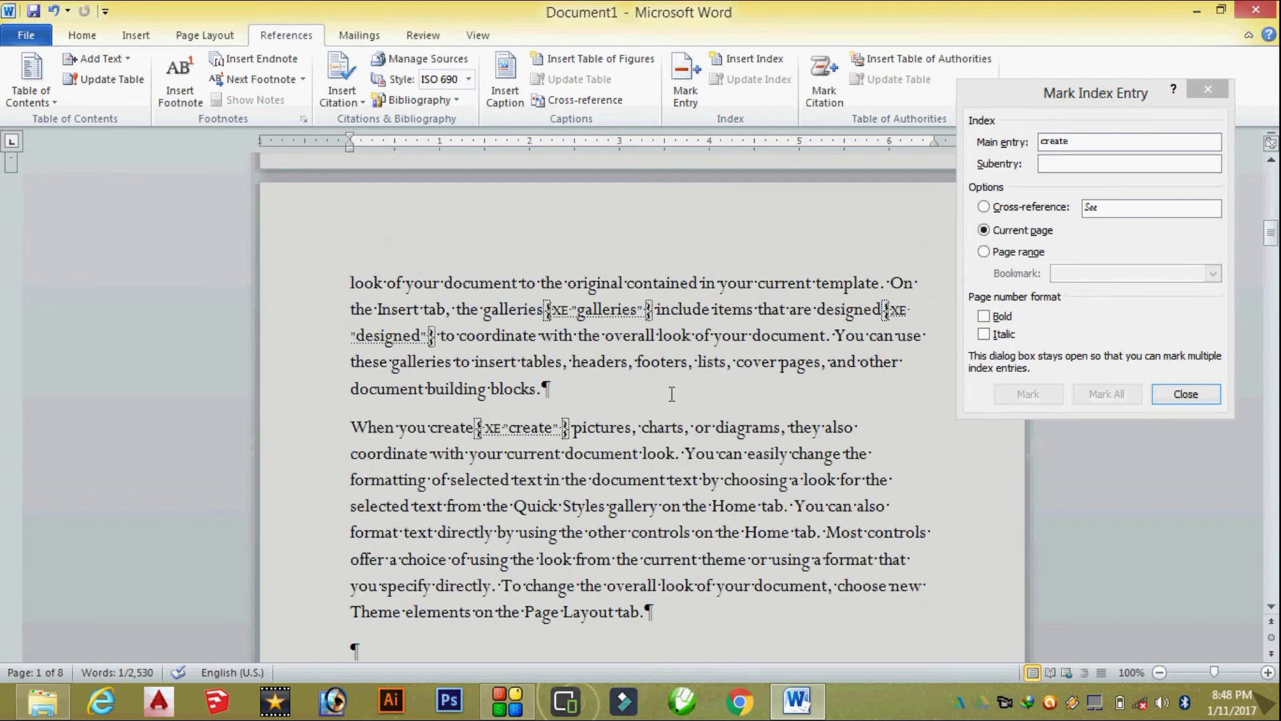
# Step: Mark all occurrences of overall, document and directly as index entries
pyautogui.doubleClick(630, 335)
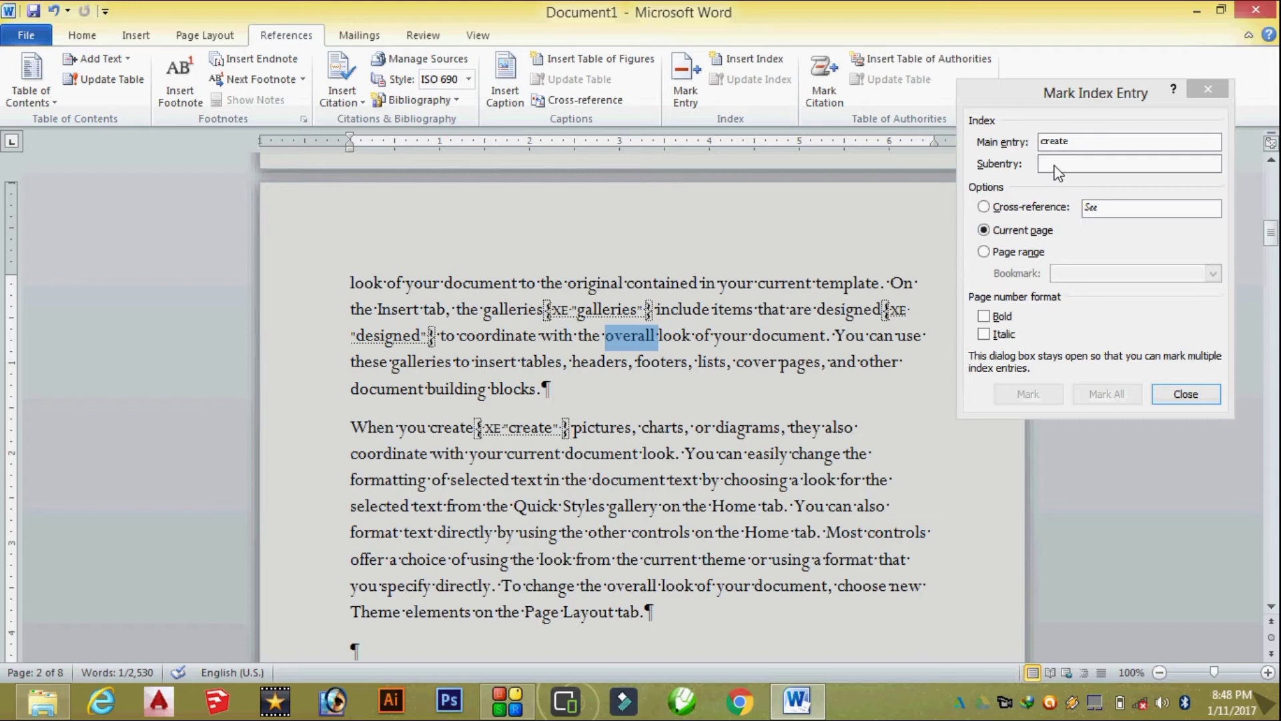
pyautogui.click(1094, 351)
pyautogui.click(1118, 395)
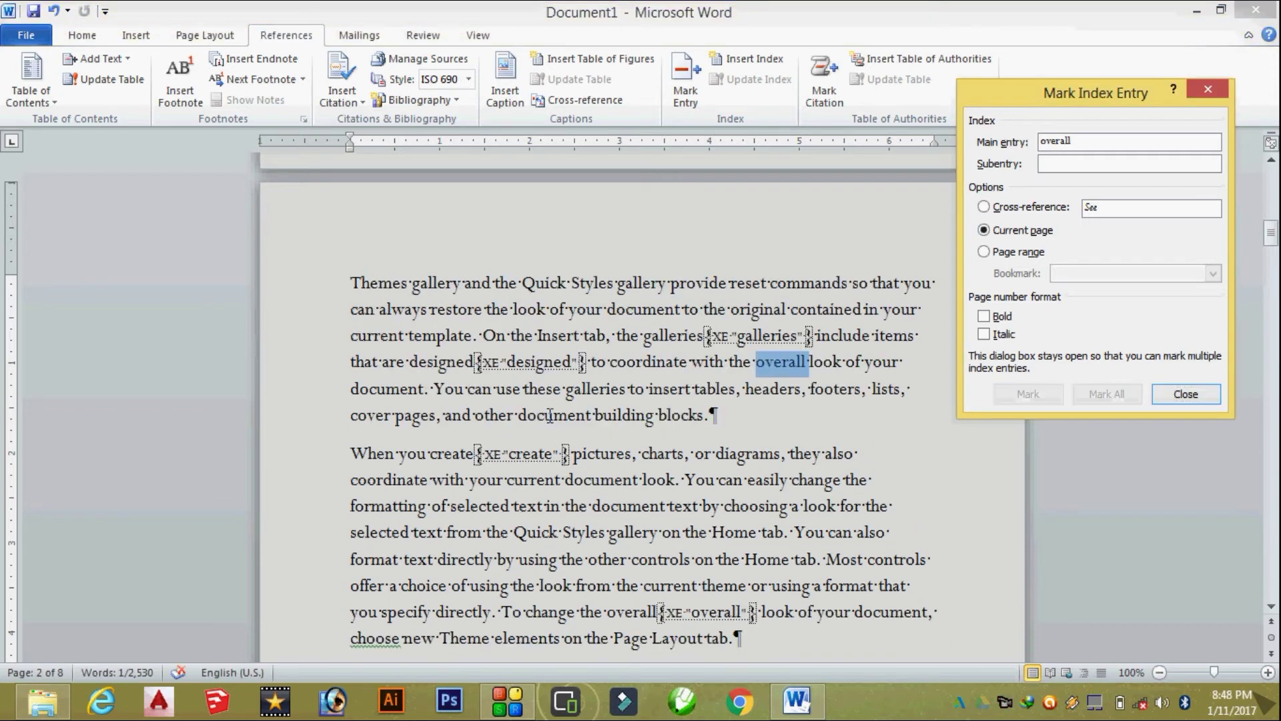
pyautogui.doubleClick(554, 415)
pyautogui.click(1038, 189)
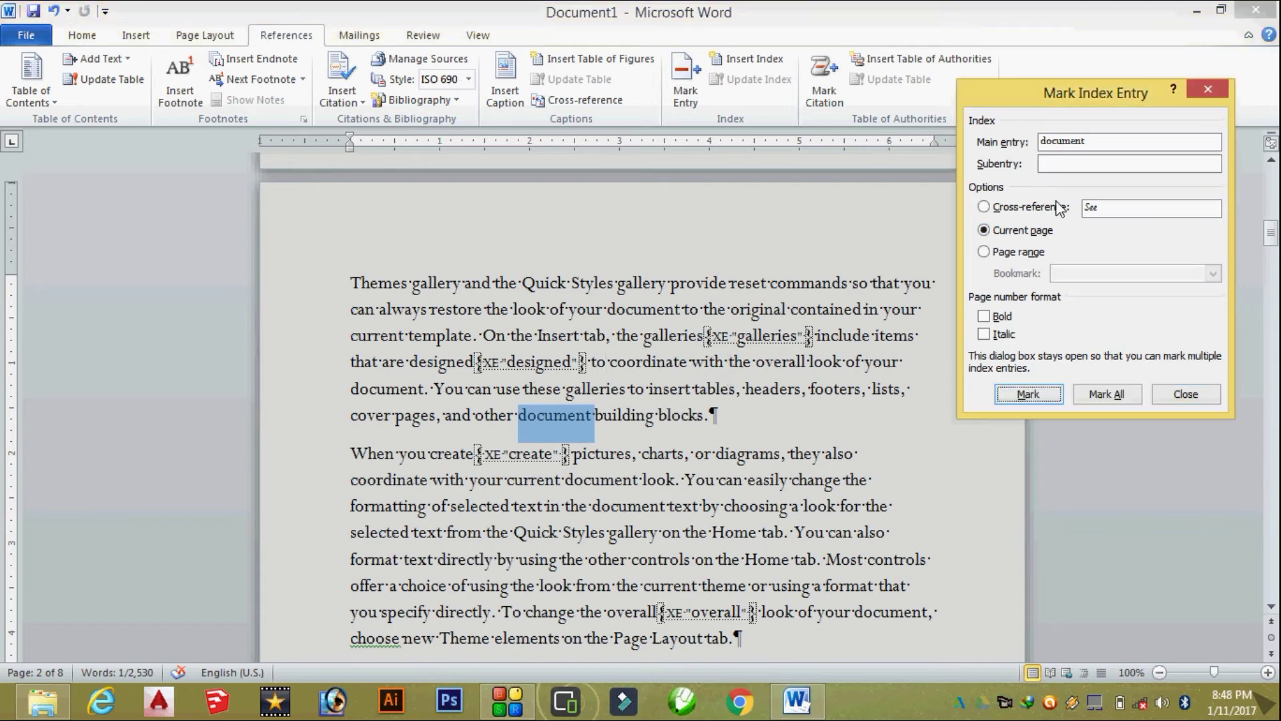
pyautogui.click(1097, 394)
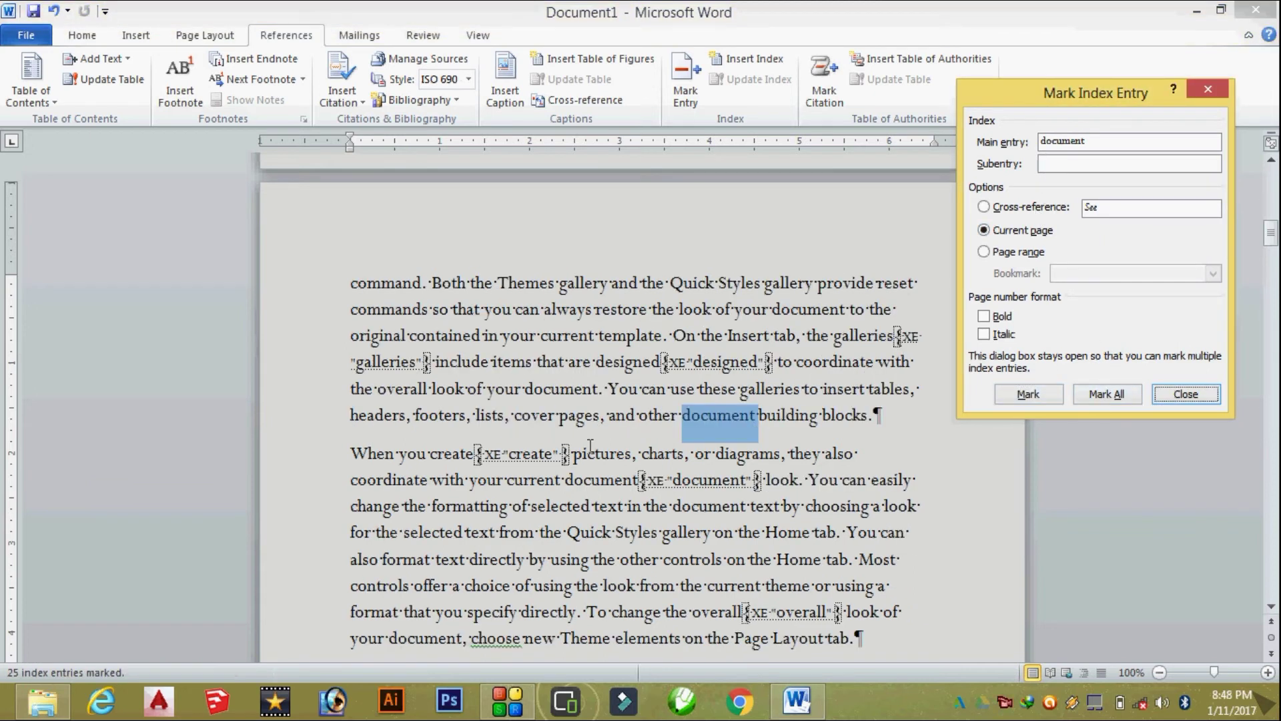
pyautogui.doubleClick(482, 559)
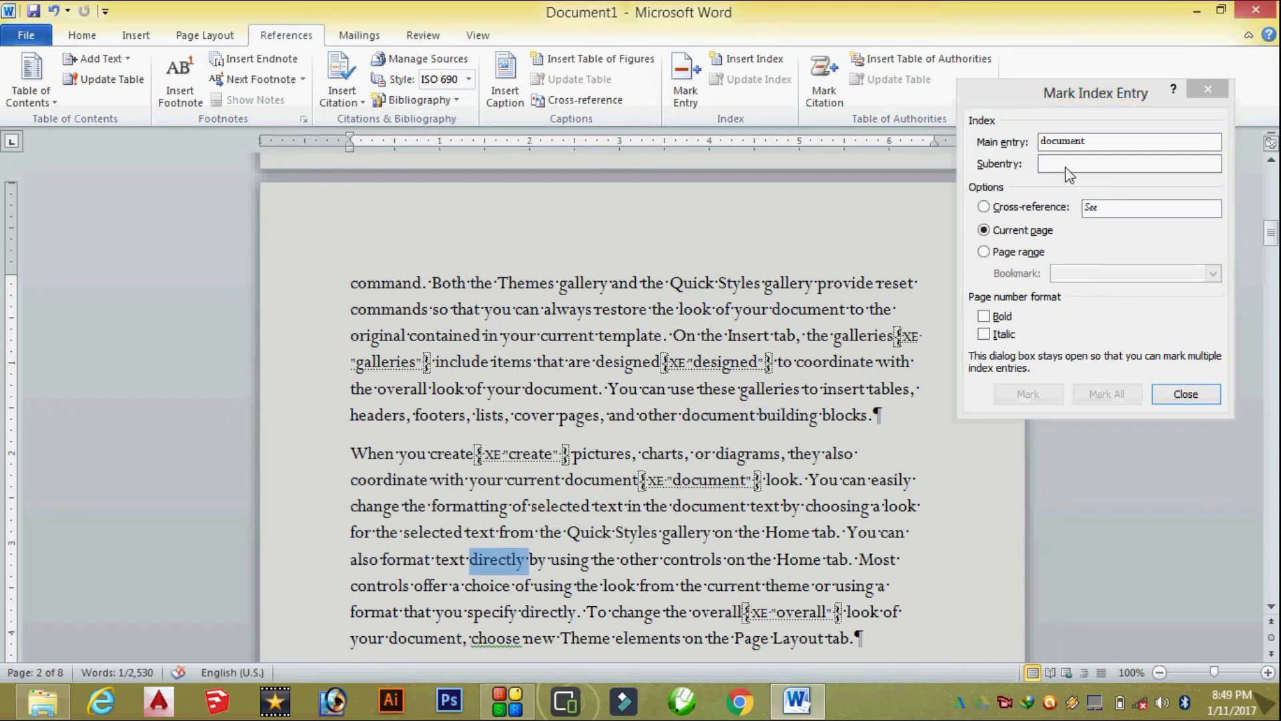
pyautogui.click(1061, 275)
pyautogui.click(1092, 393)
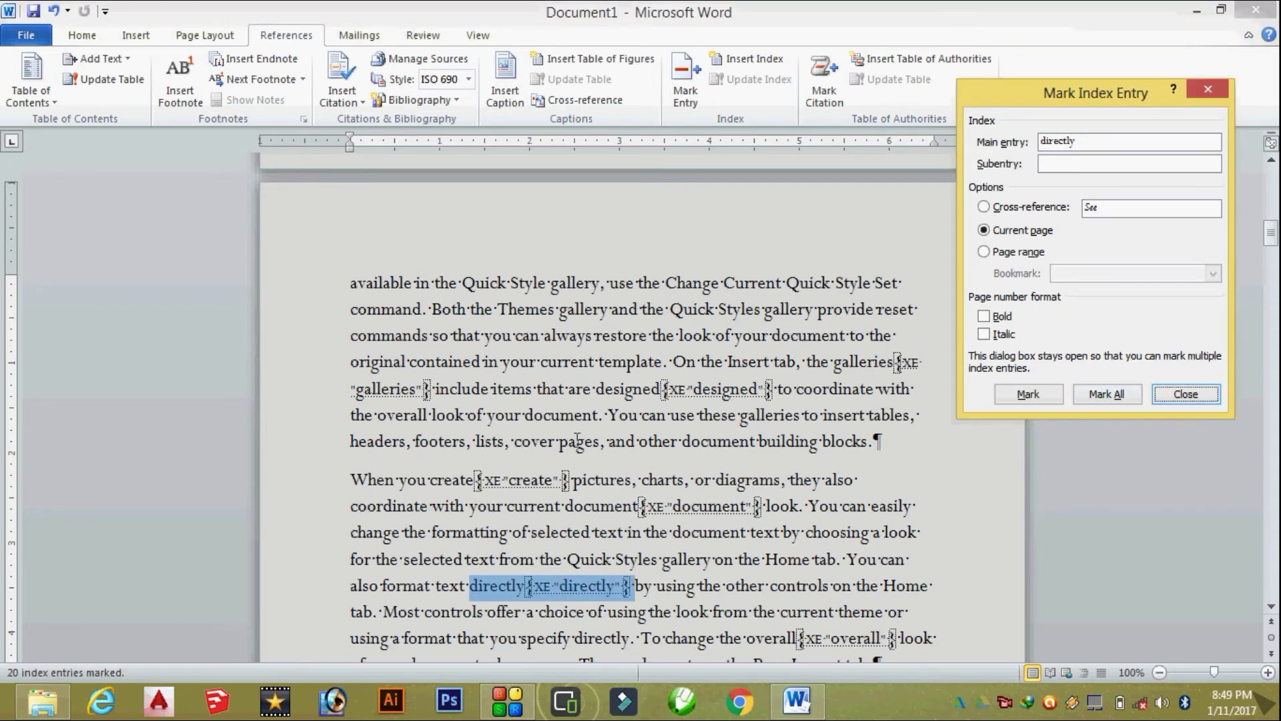
pyautogui.click(689, 476)
# Step: Mark all occurrences of tables and controls as index entries
pyautogui.scroll(-4, 691, 470)
pyautogui.scroll(-2, 694, 452)
pyautogui.scroll(-1, 795, 356)
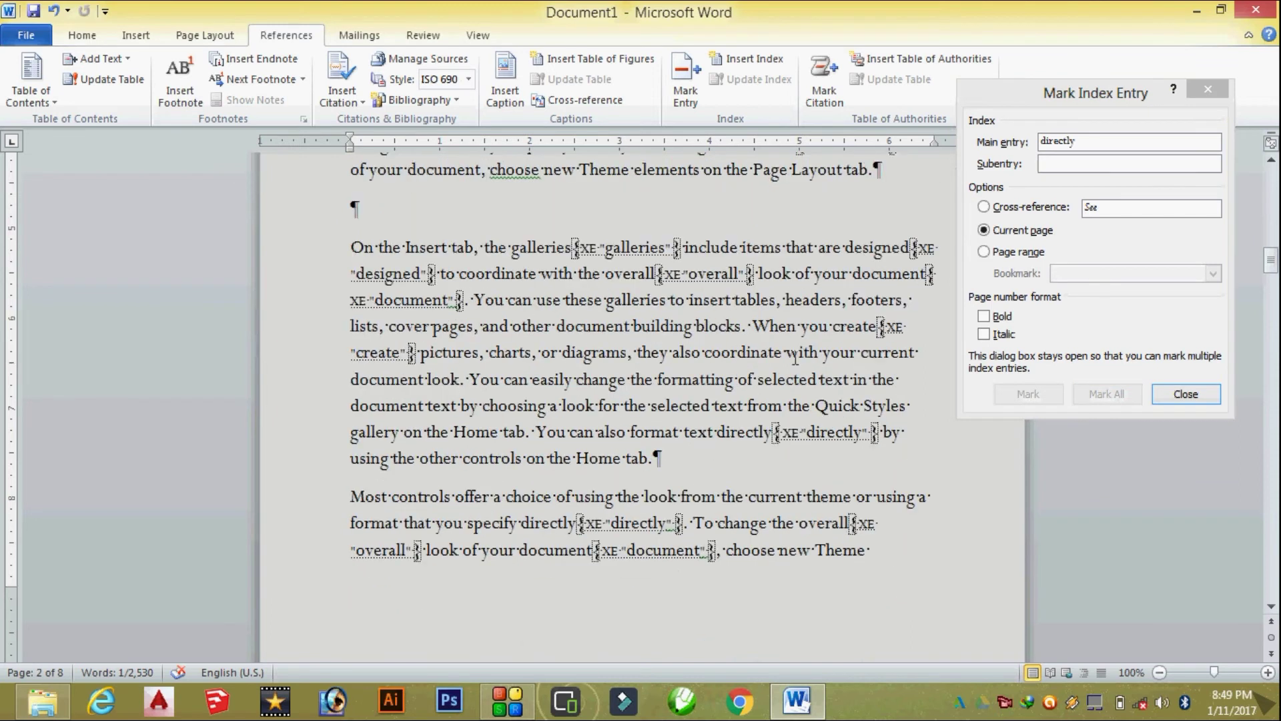
pyautogui.doubleClick(748, 299)
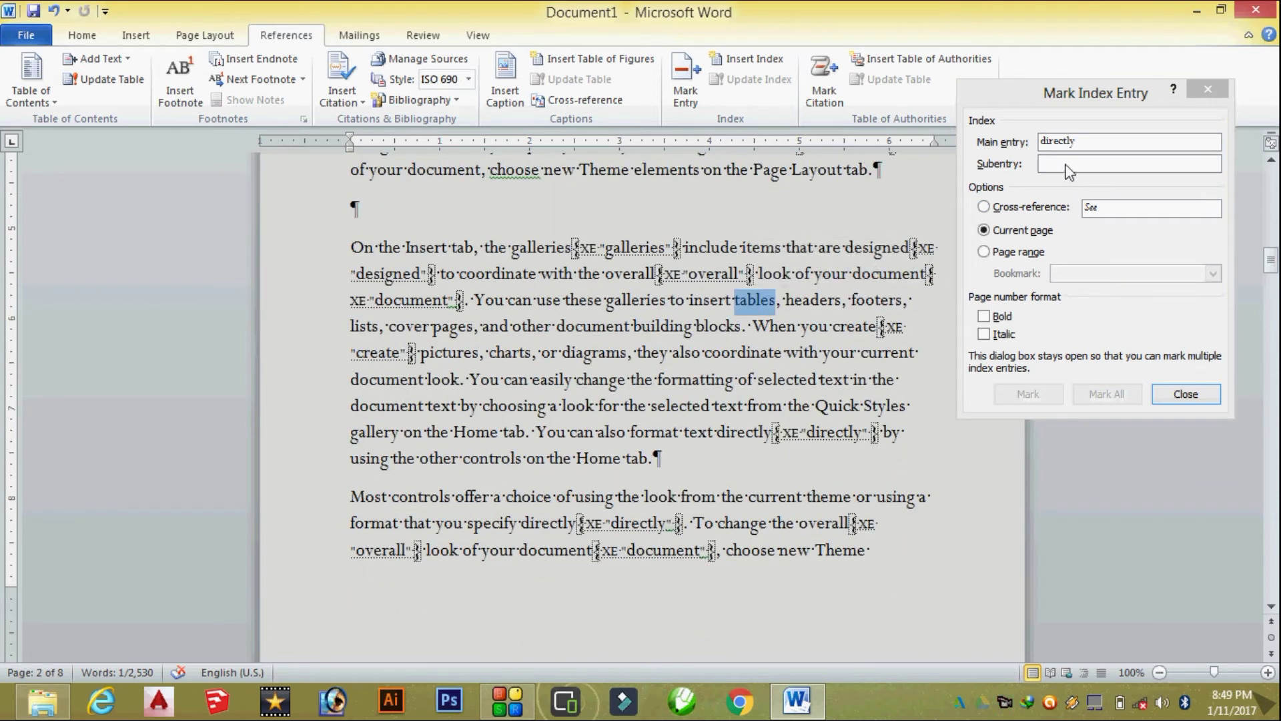
pyautogui.click(1068, 172)
pyautogui.click(1104, 395)
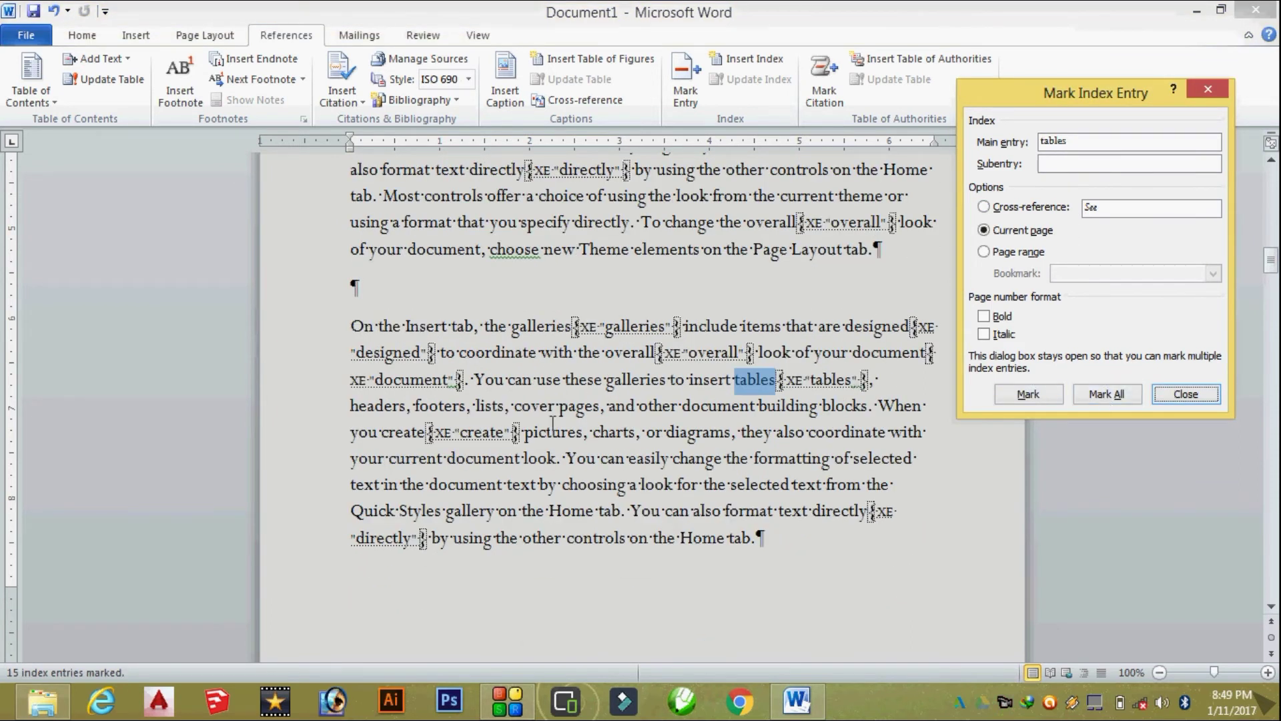
pyautogui.doubleClick(534, 405)
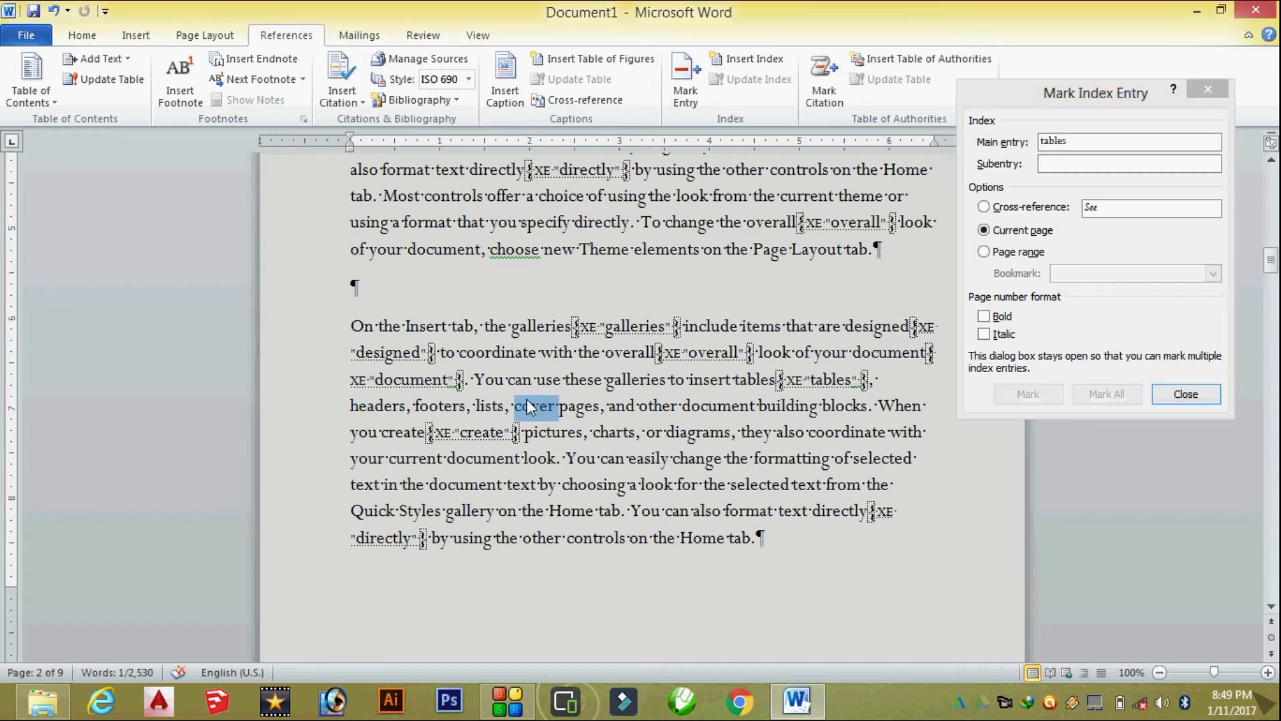
pyautogui.click(1058, 164)
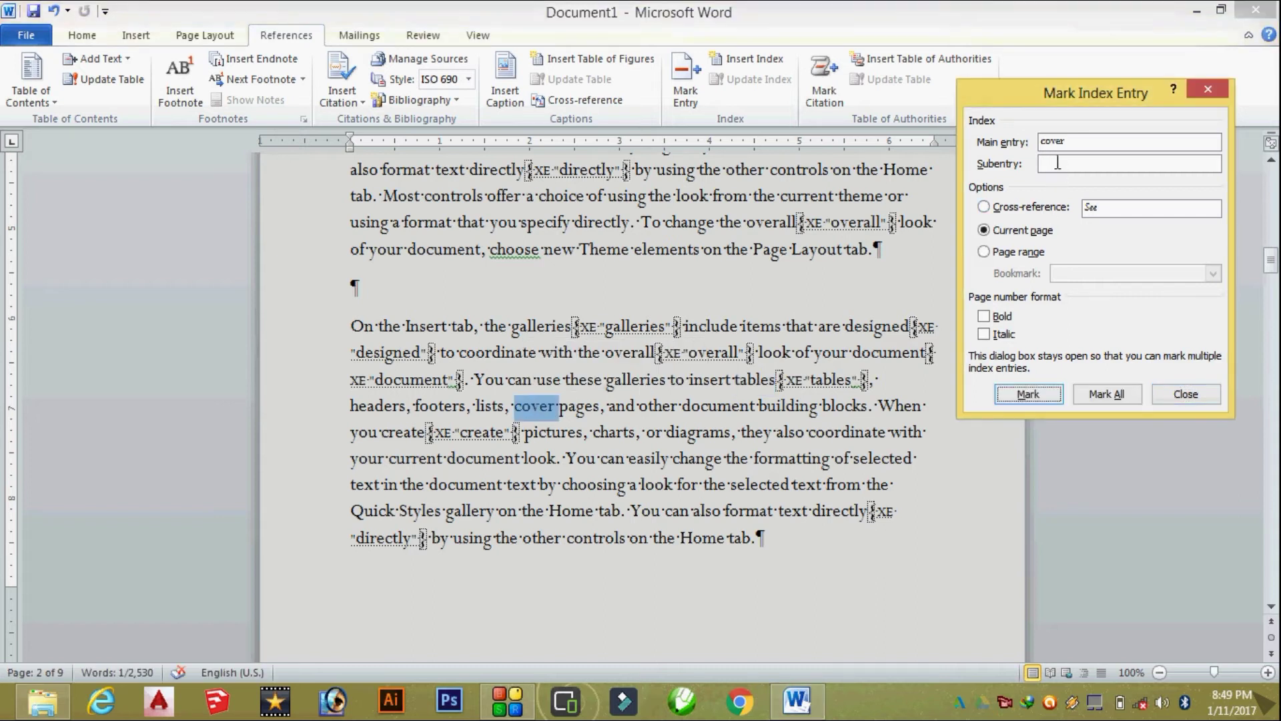
pyautogui.doubleClick(699, 539)
pyautogui.click(1098, 164)
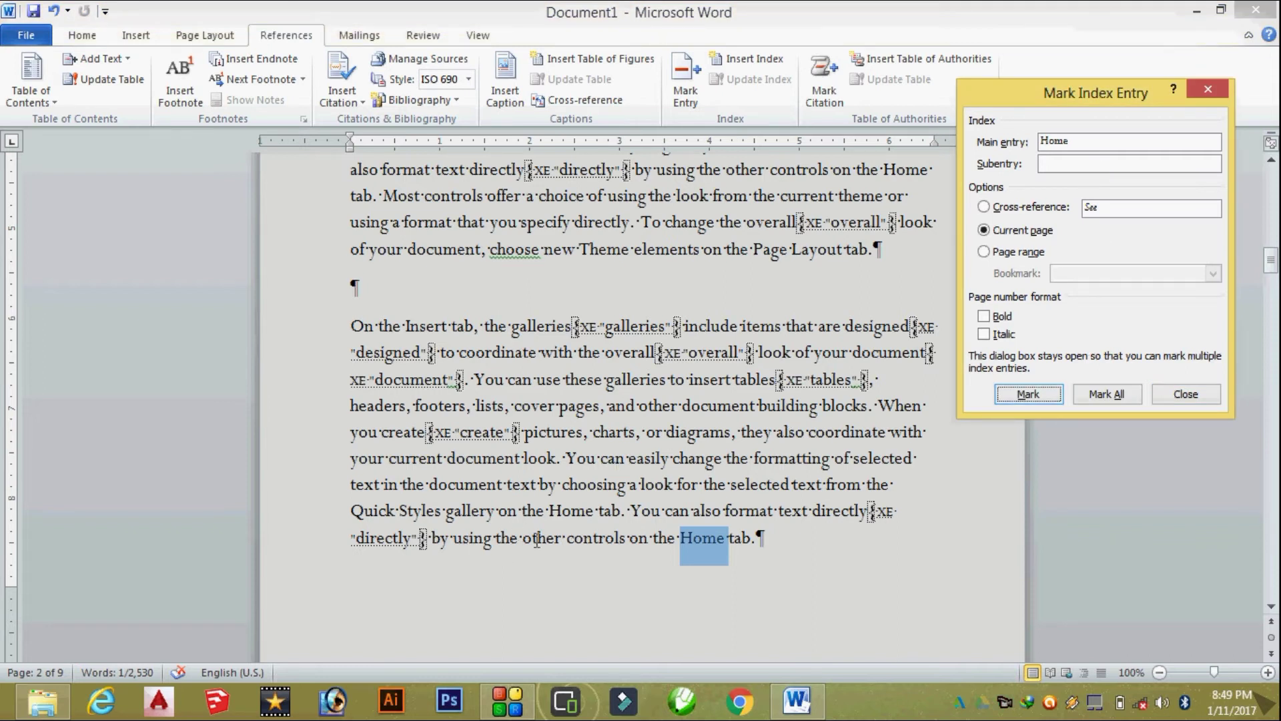
pyautogui.doubleClick(594, 539)
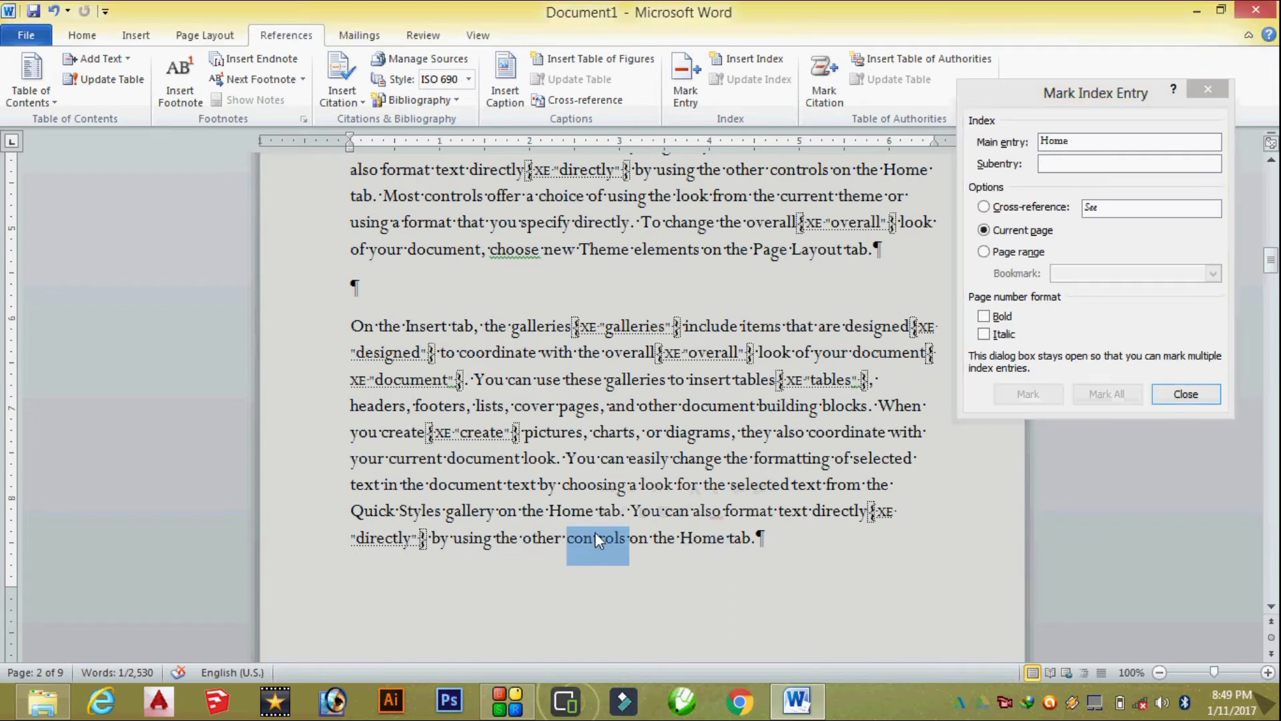
pyautogui.click(1058, 167)
pyautogui.click(1128, 399)
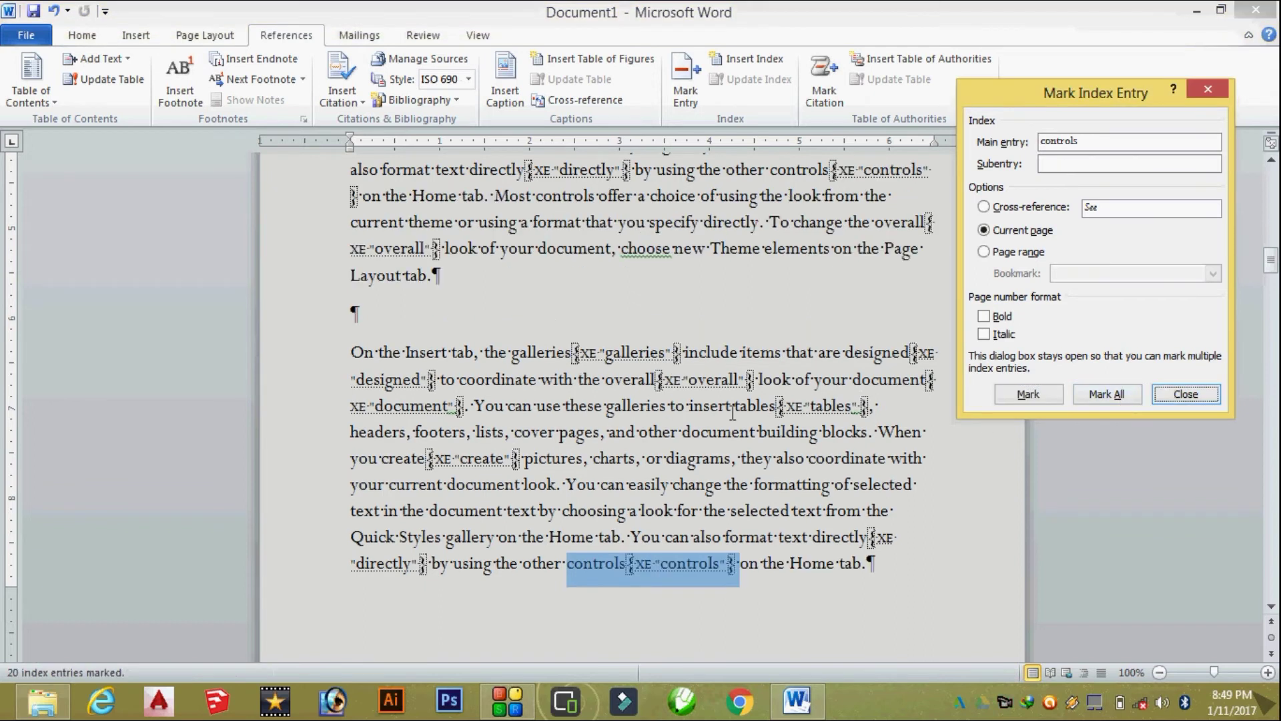
pyautogui.scroll(-4, 654, 433)
# Step: Mark command as an index entry with bold page numbers, then close the Mark Index Entry dialog
pyautogui.scroll(-3, 634, 380)
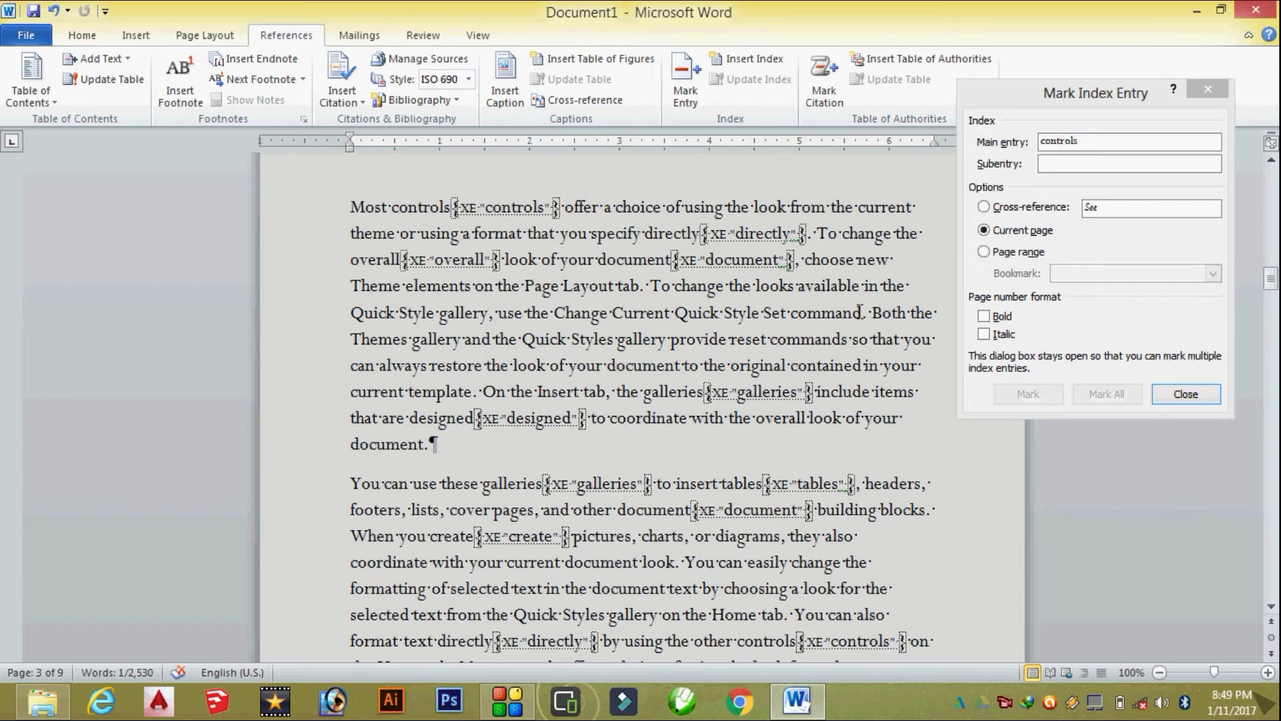
pyautogui.doubleClick(824, 314)
pyautogui.click(1098, 227)
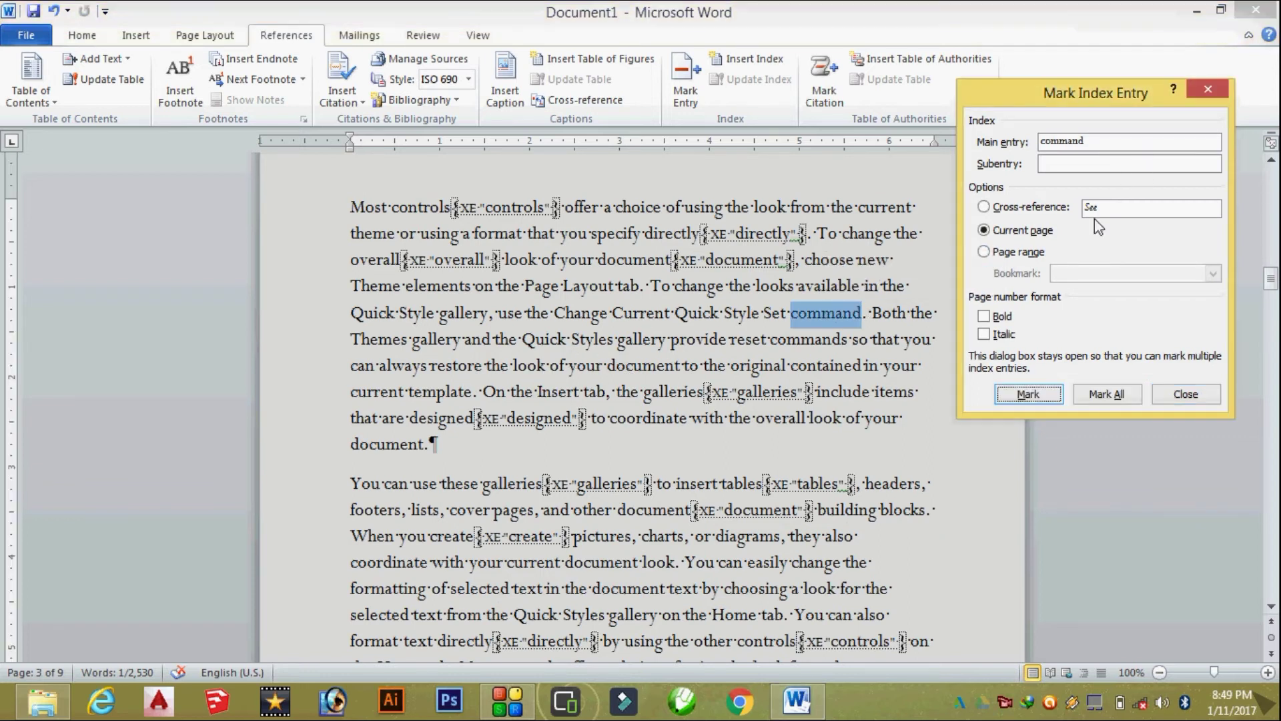
pyautogui.click(1105, 395)
pyautogui.click(985, 316)
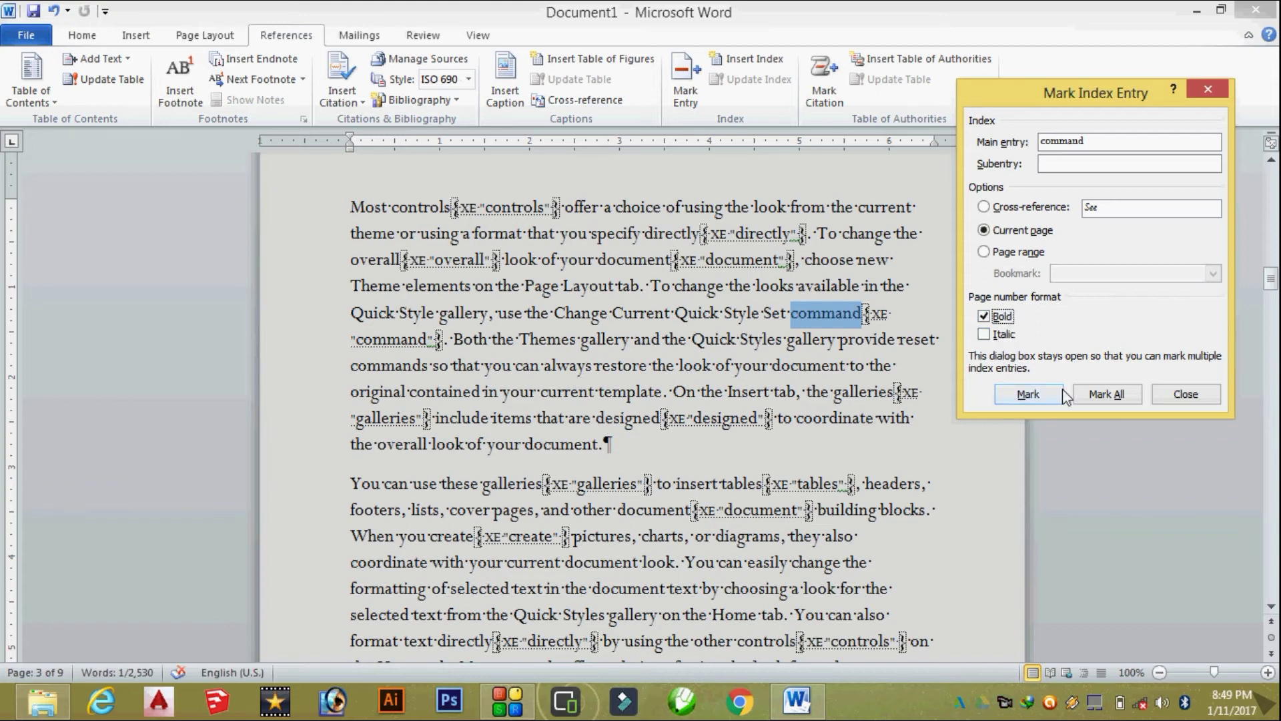
pyautogui.click(1105, 395)
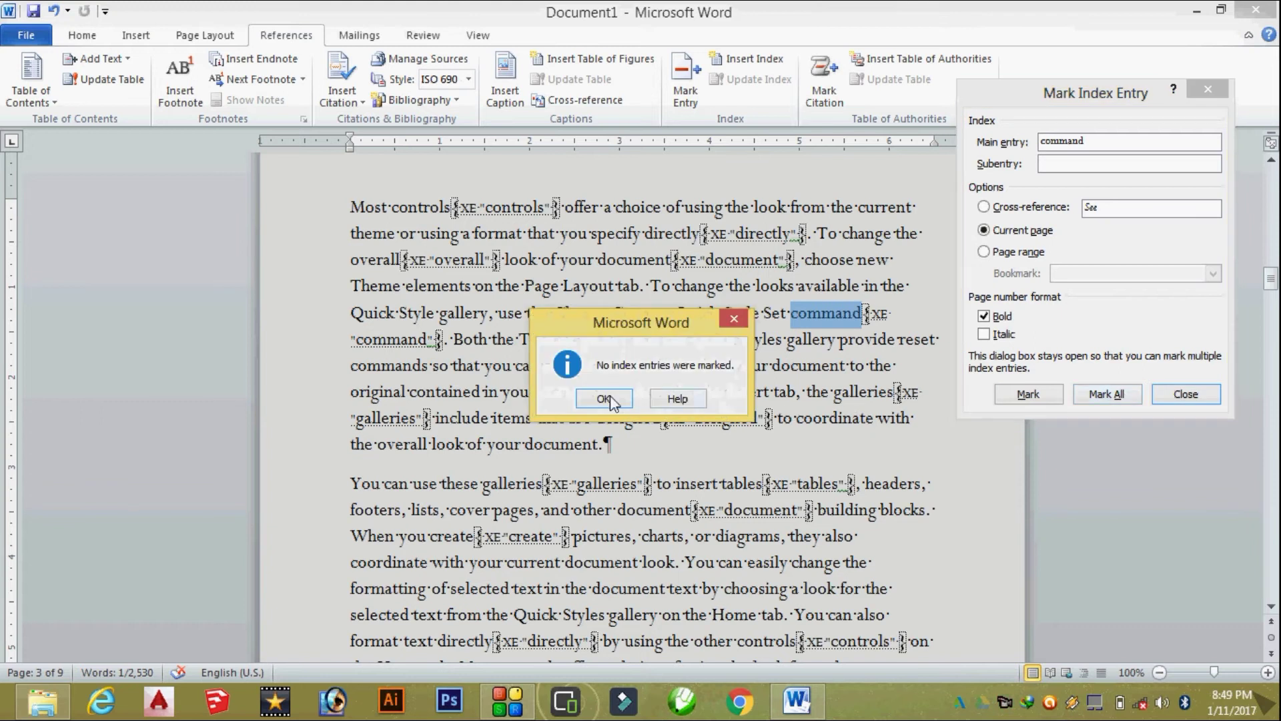
pyautogui.click(603, 404)
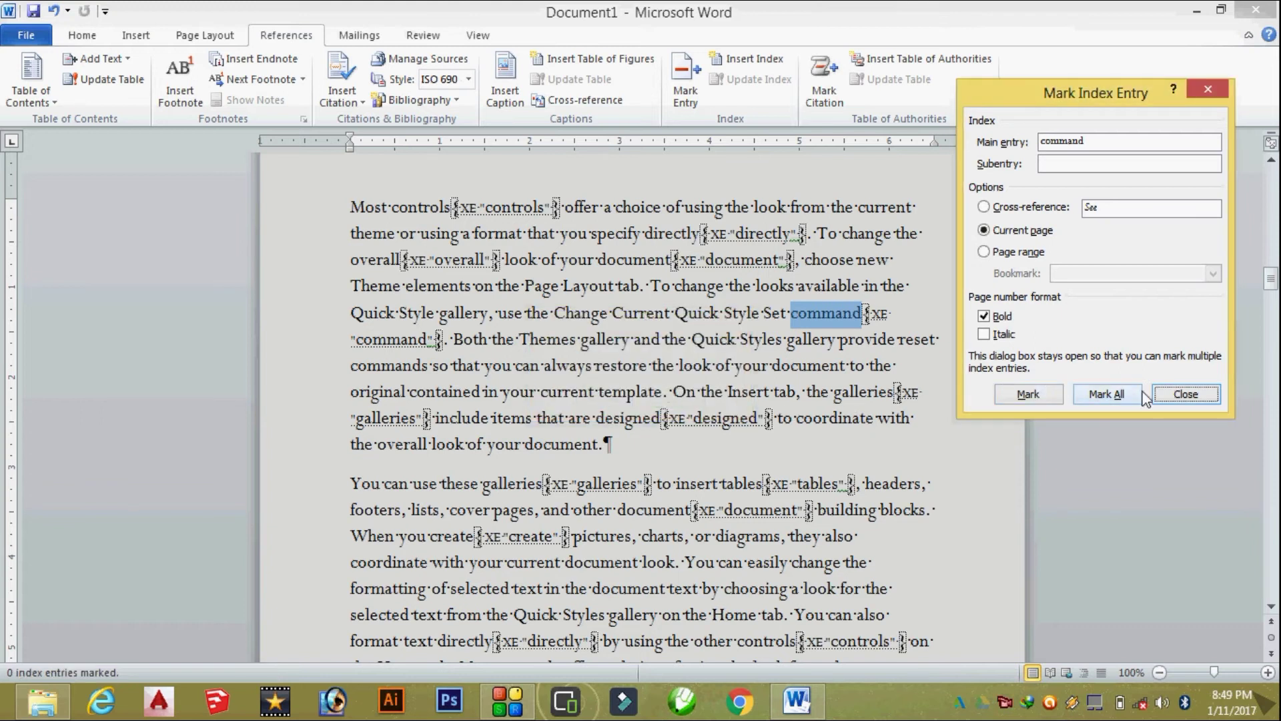
pyautogui.click(1169, 397)
pyautogui.click(965, 424)
pyautogui.scroll(5, 552, 291)
# Step: Turn off Show/Hide ¶ to hide formatting marks and index fields
pyautogui.click(359, 264)
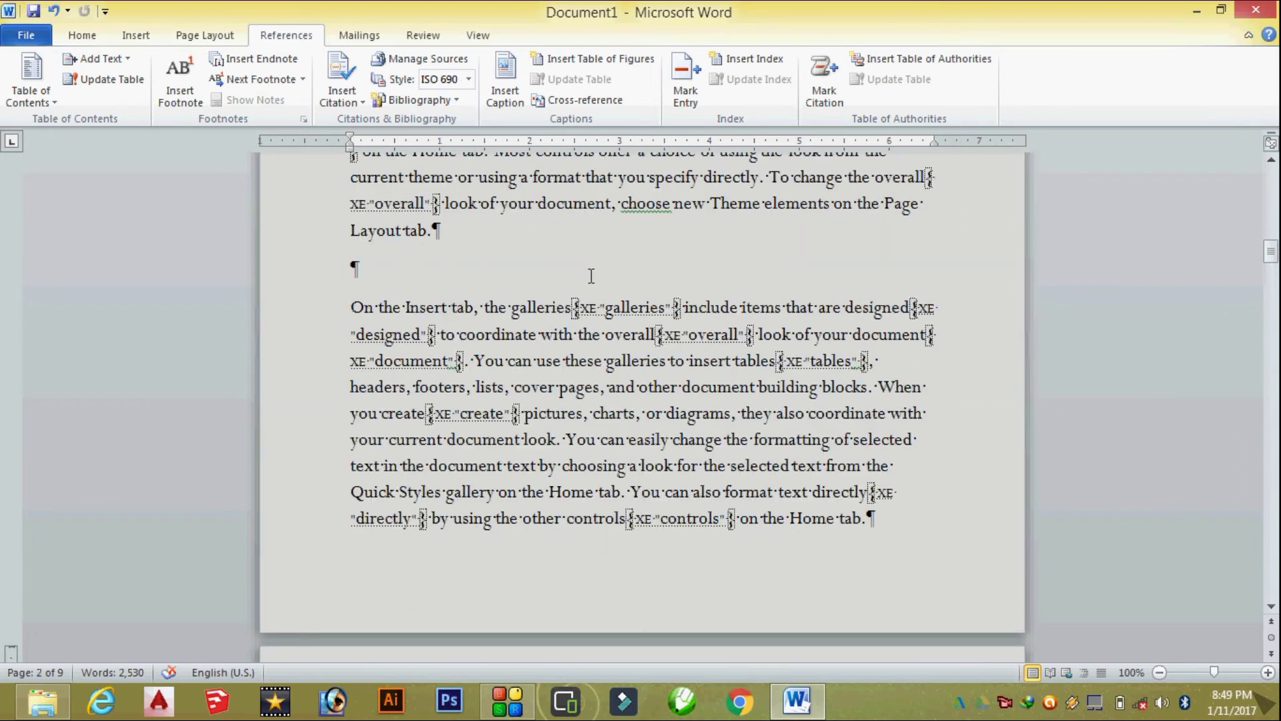
pyautogui.click(82, 35)
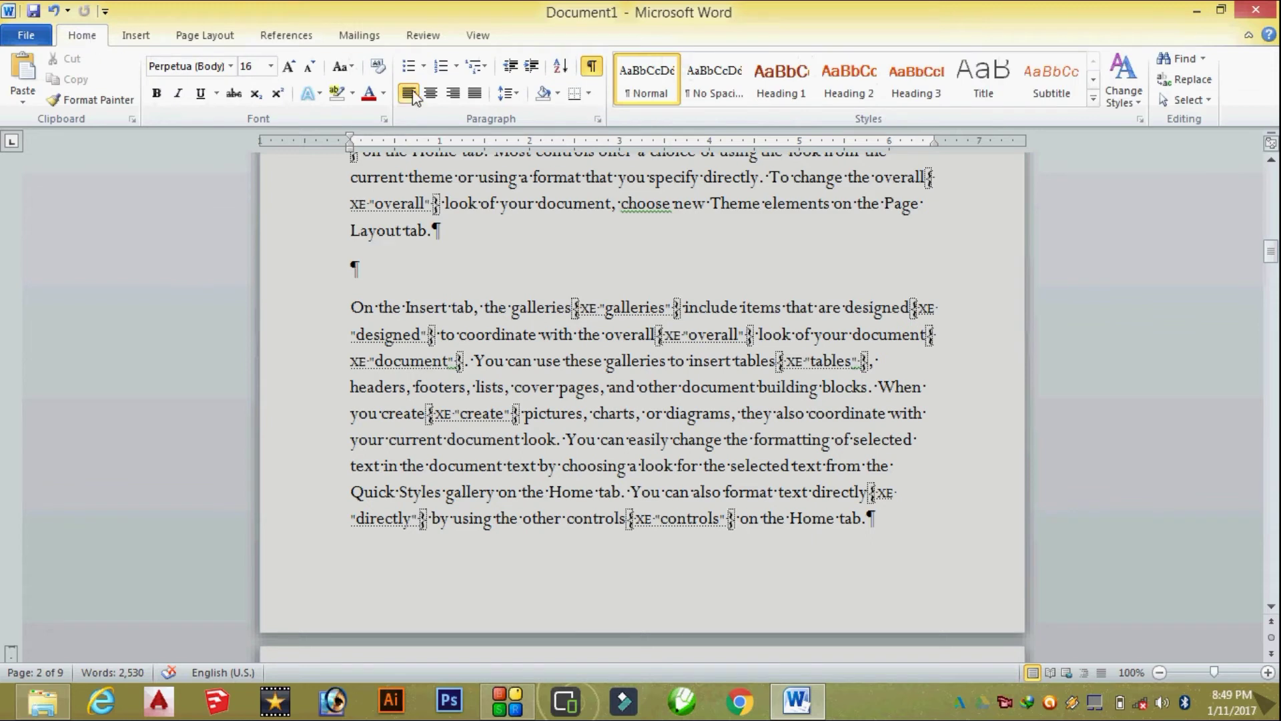
pyautogui.click(591, 66)
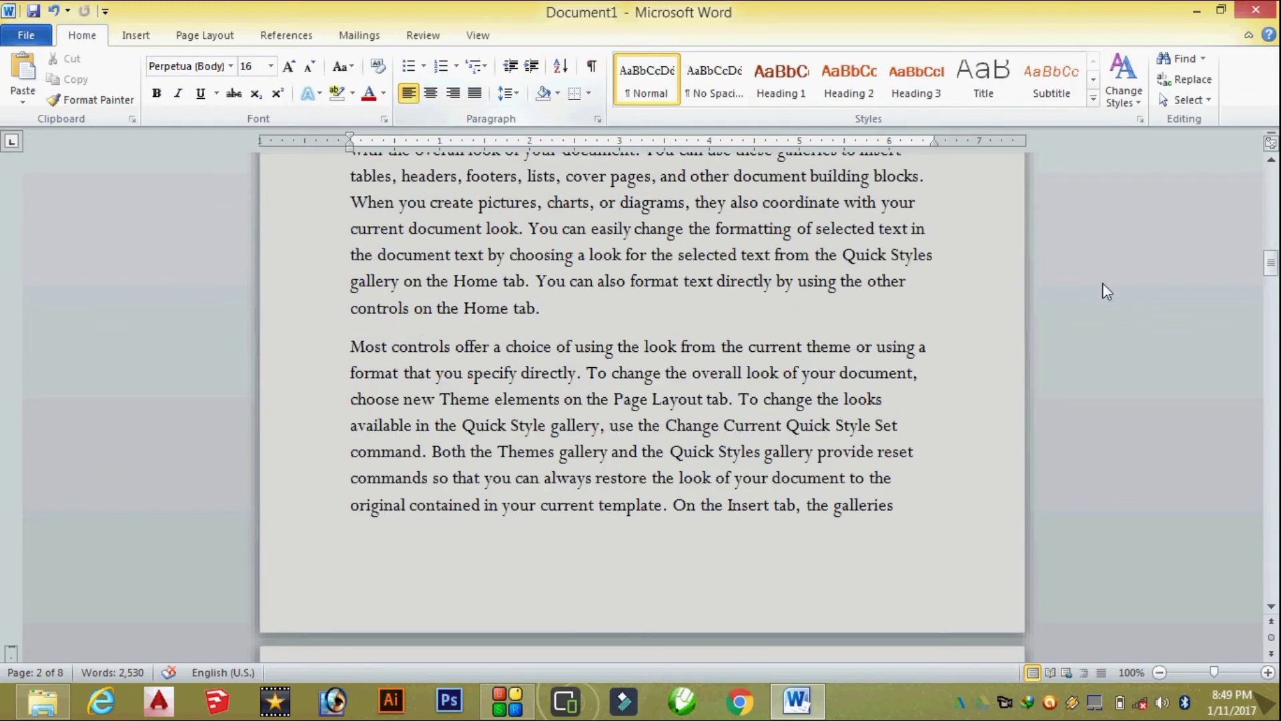
# Step: Place the insertion point on the blank line after the final paragraph on page 8
pyautogui.moveTo(1272, 263); pyautogui.dragTo(1276, 587)
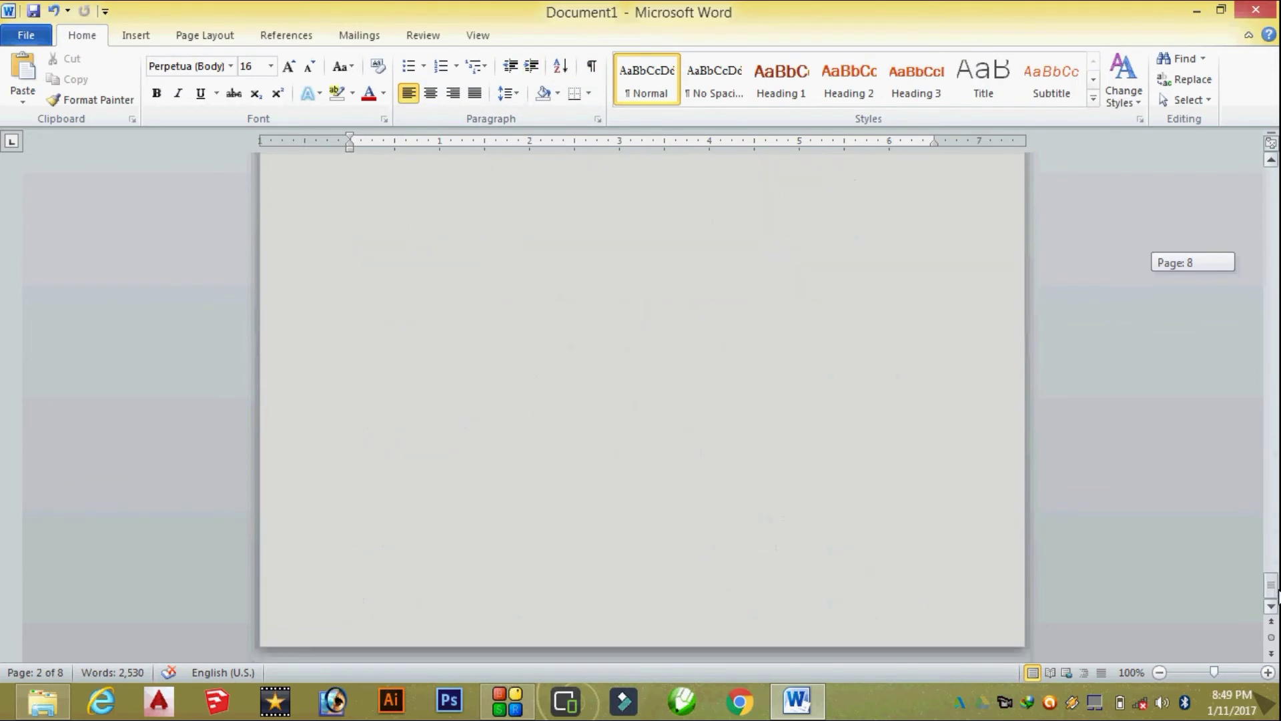
pyautogui.scroll(5, 561, 384)
pyautogui.scroll(-1, 514, 347)
pyautogui.click(451, 292)
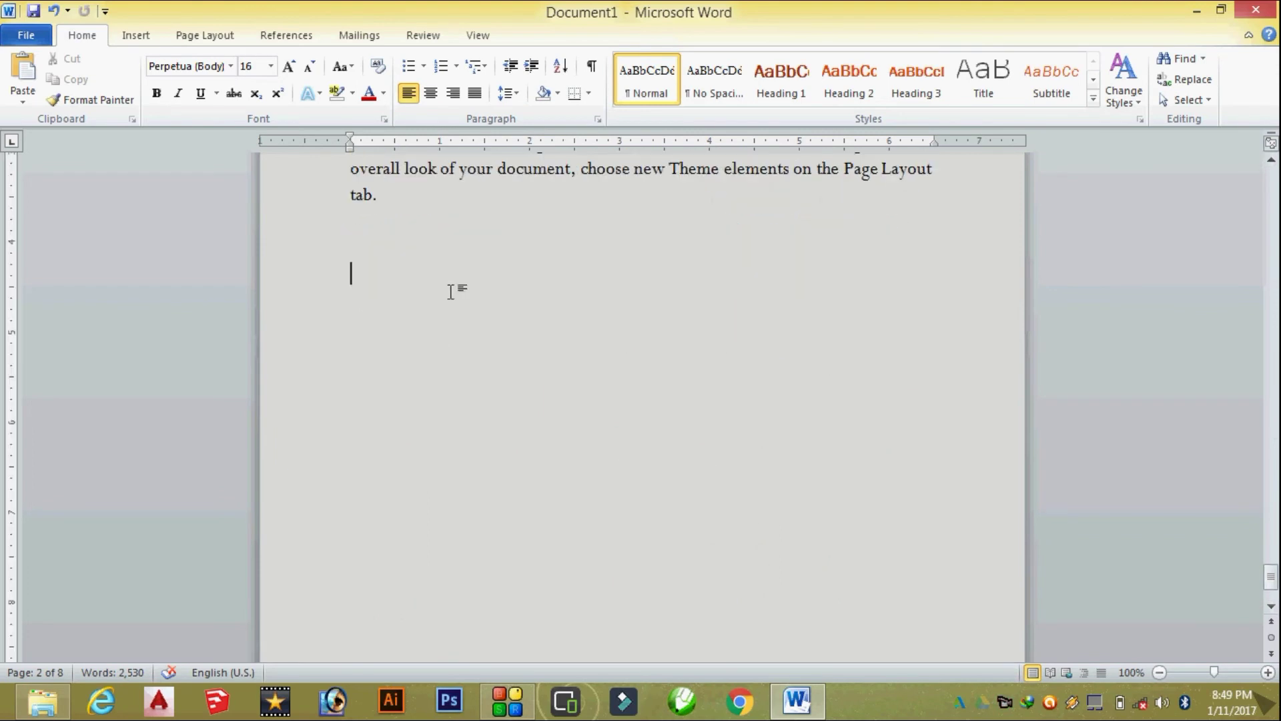
pyautogui.click(297, 37)
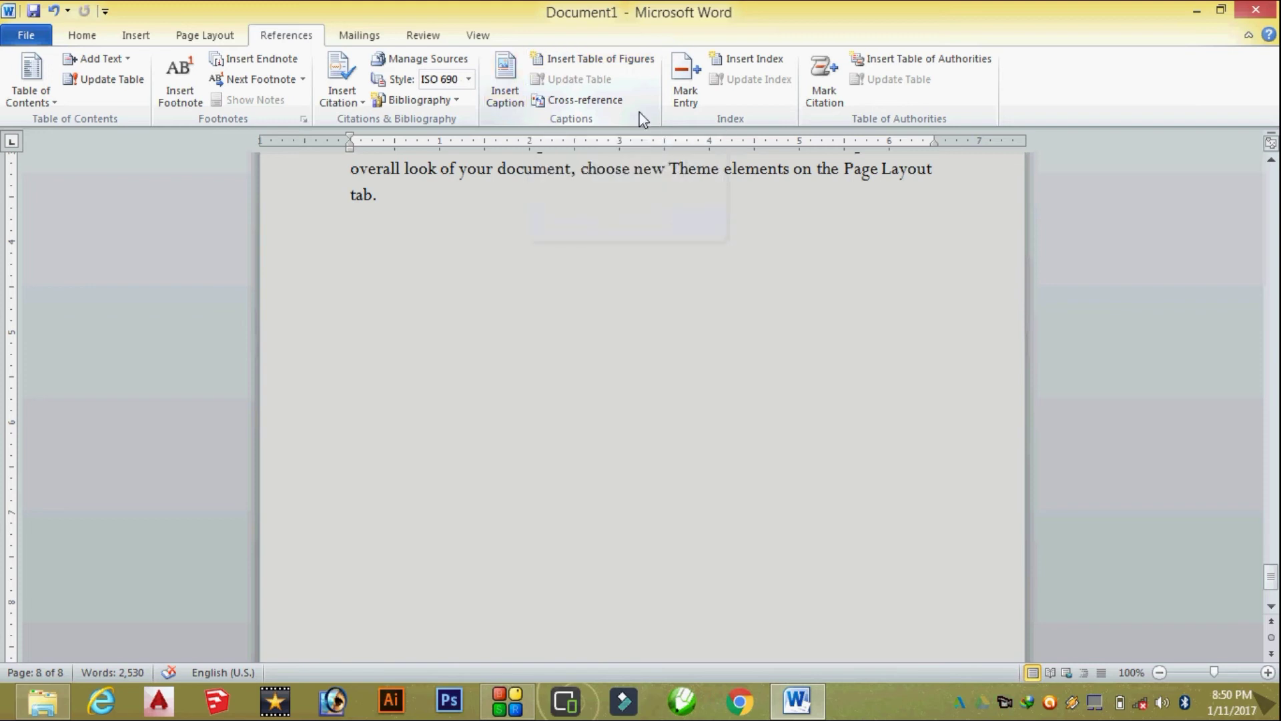
# Step: Insert a two-column index with right-aligned page numbers and dotted leaders at the document's end
pyautogui.click(761, 66)
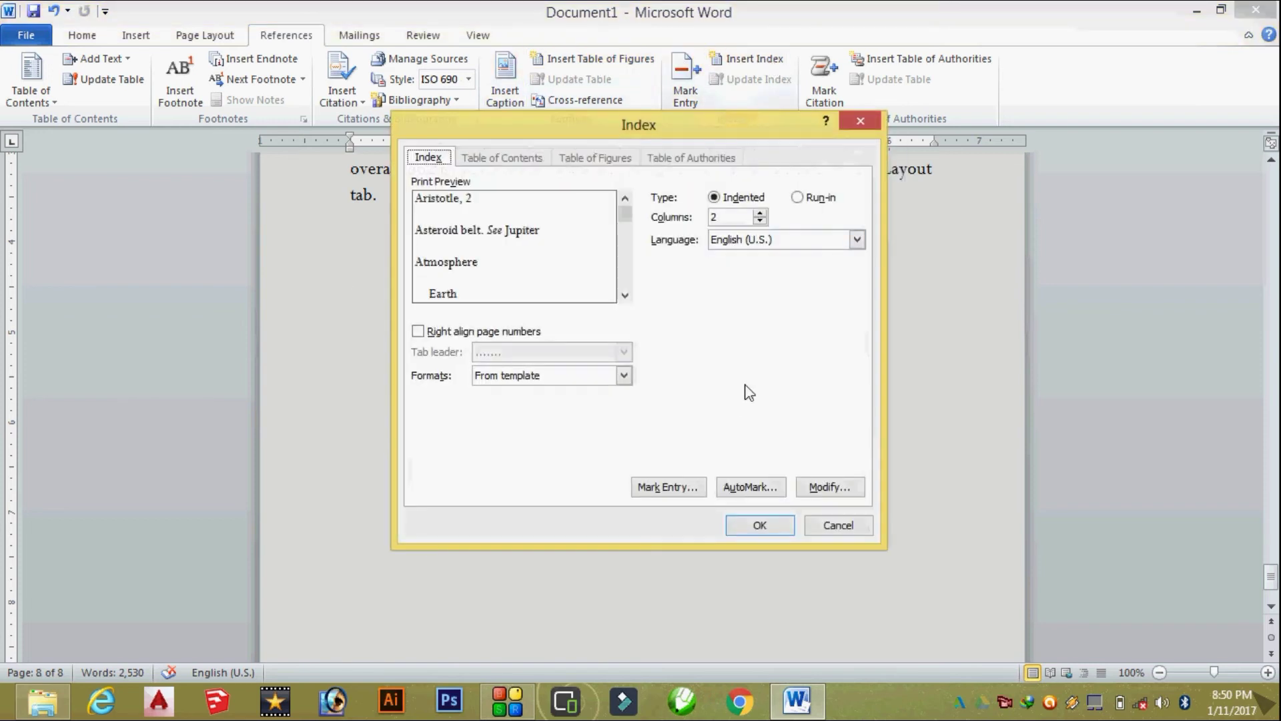
pyautogui.click(418, 333)
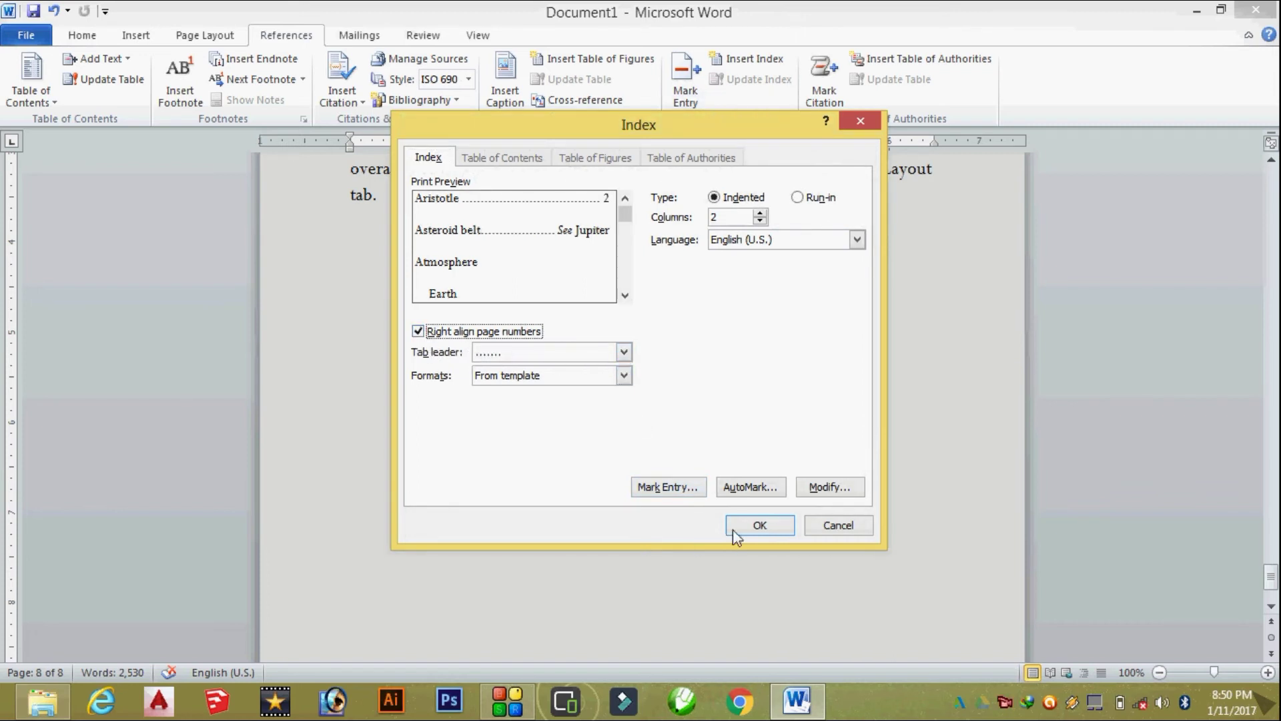
pyautogui.click(758, 526)
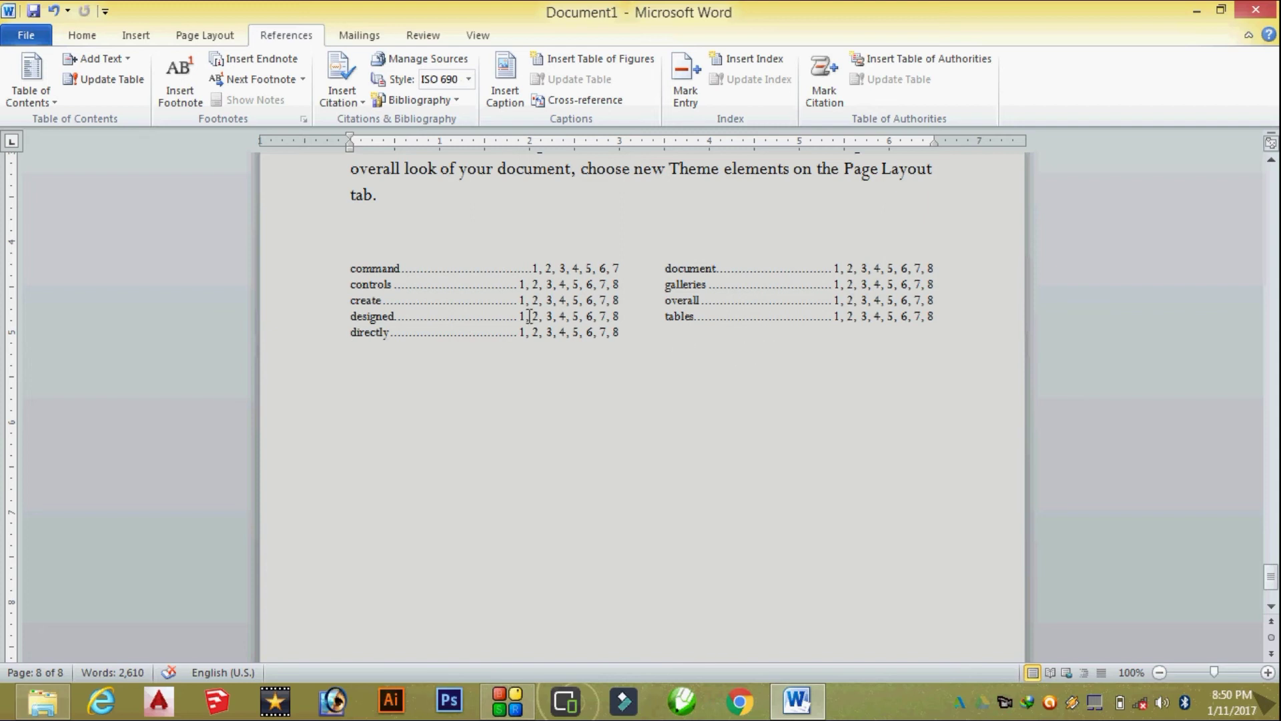
# Step: Place the cursor inside the new index and reopen Mark Index Entry
pyautogui.click(381, 269)
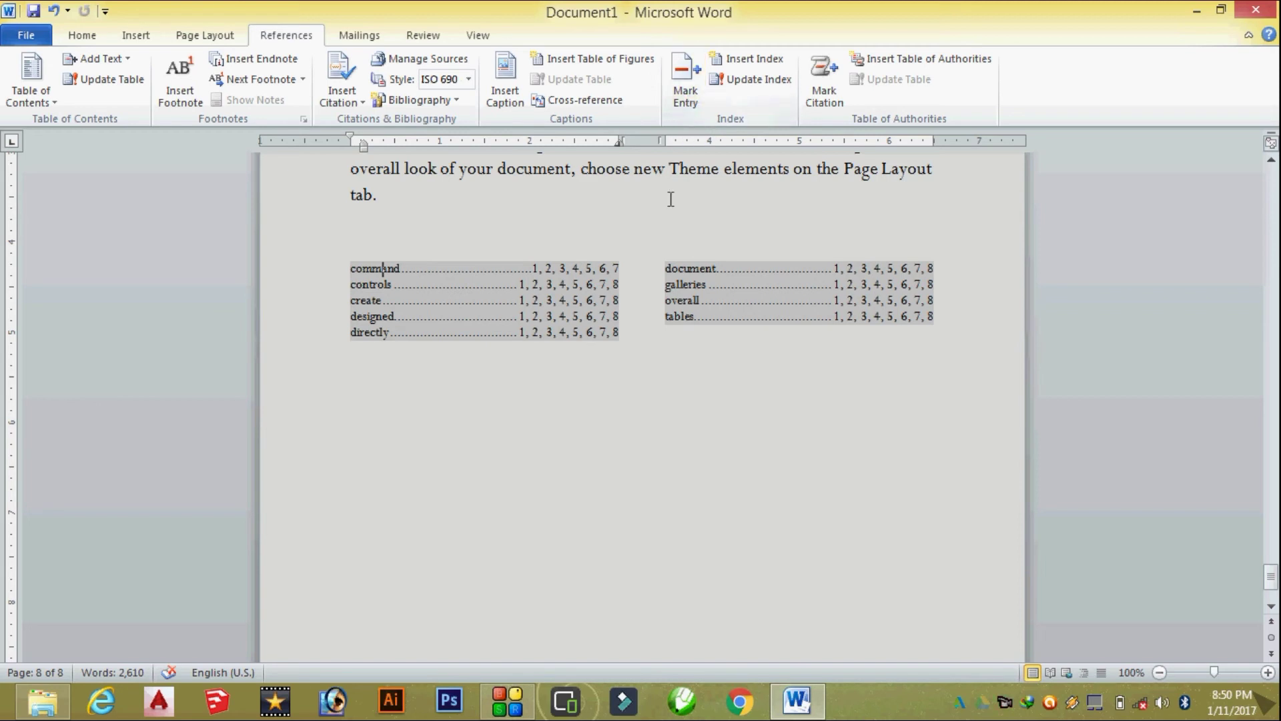
pyautogui.click(685, 74)
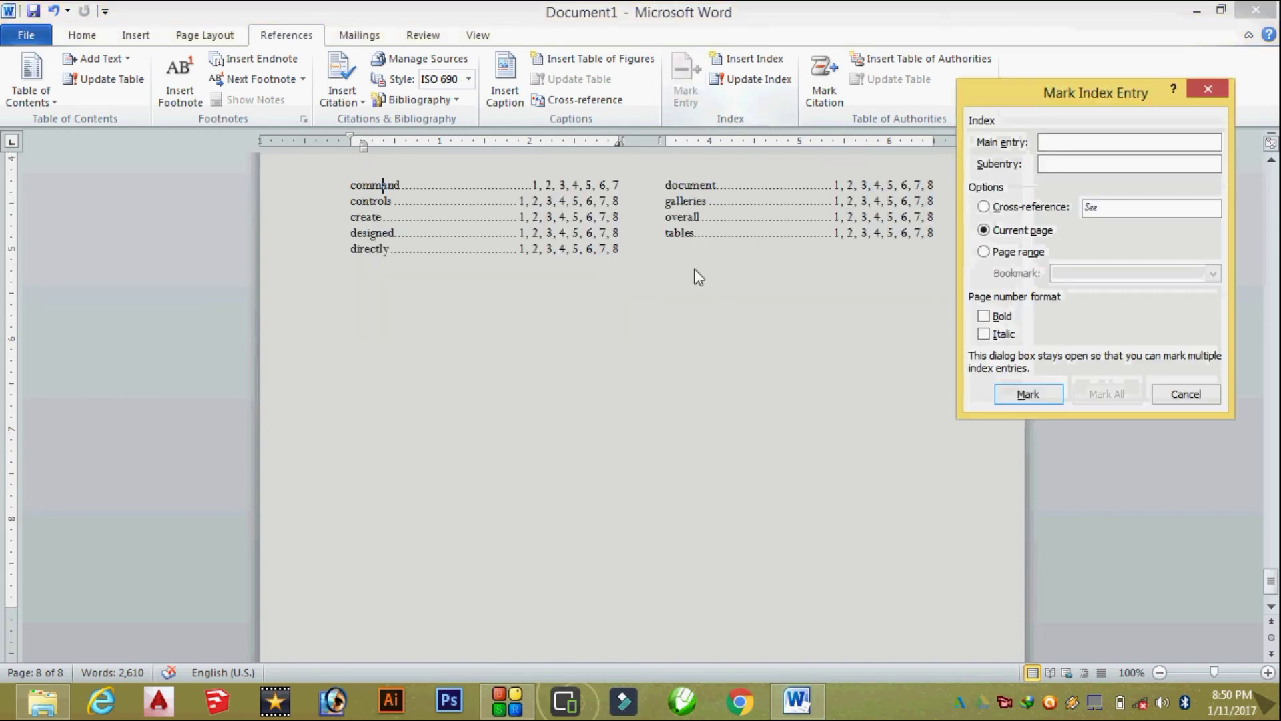
pyautogui.scroll(3, 675, 283)
pyautogui.scroll(3, 687, 313)
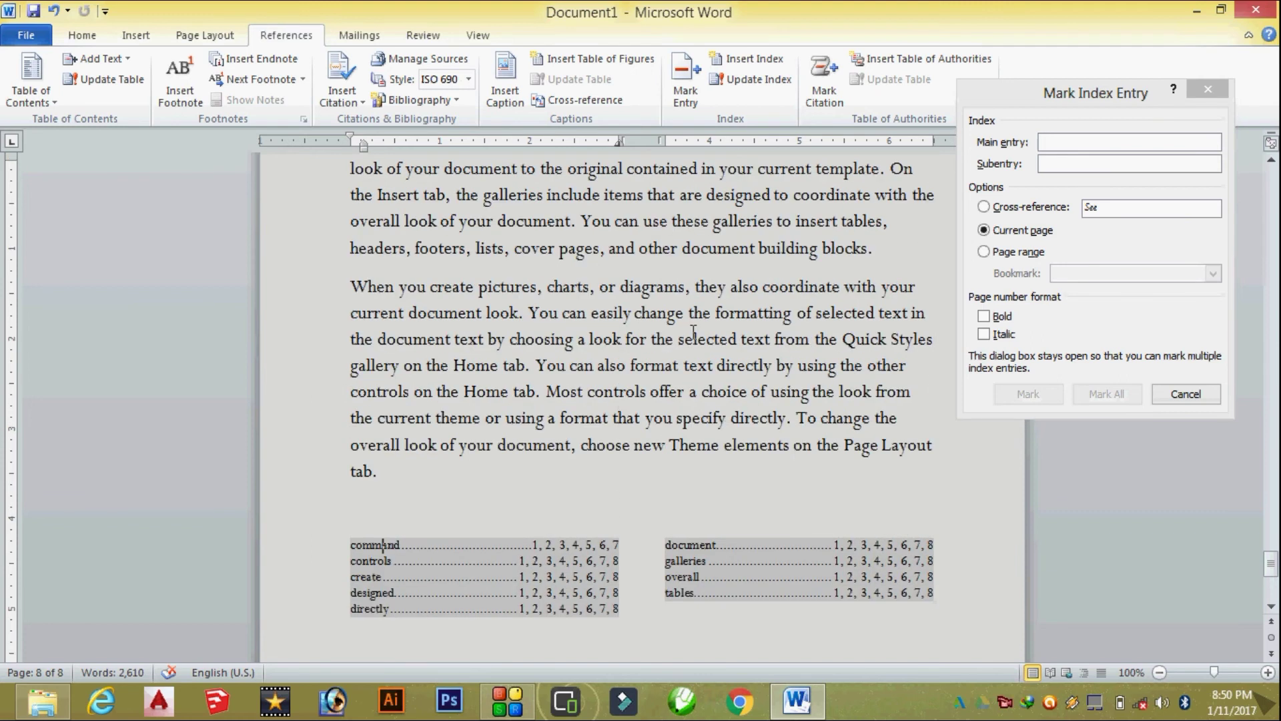
# Step: Mark the words 'easily' and 'provide' as index entries
pyautogui.doubleClick(608, 312)
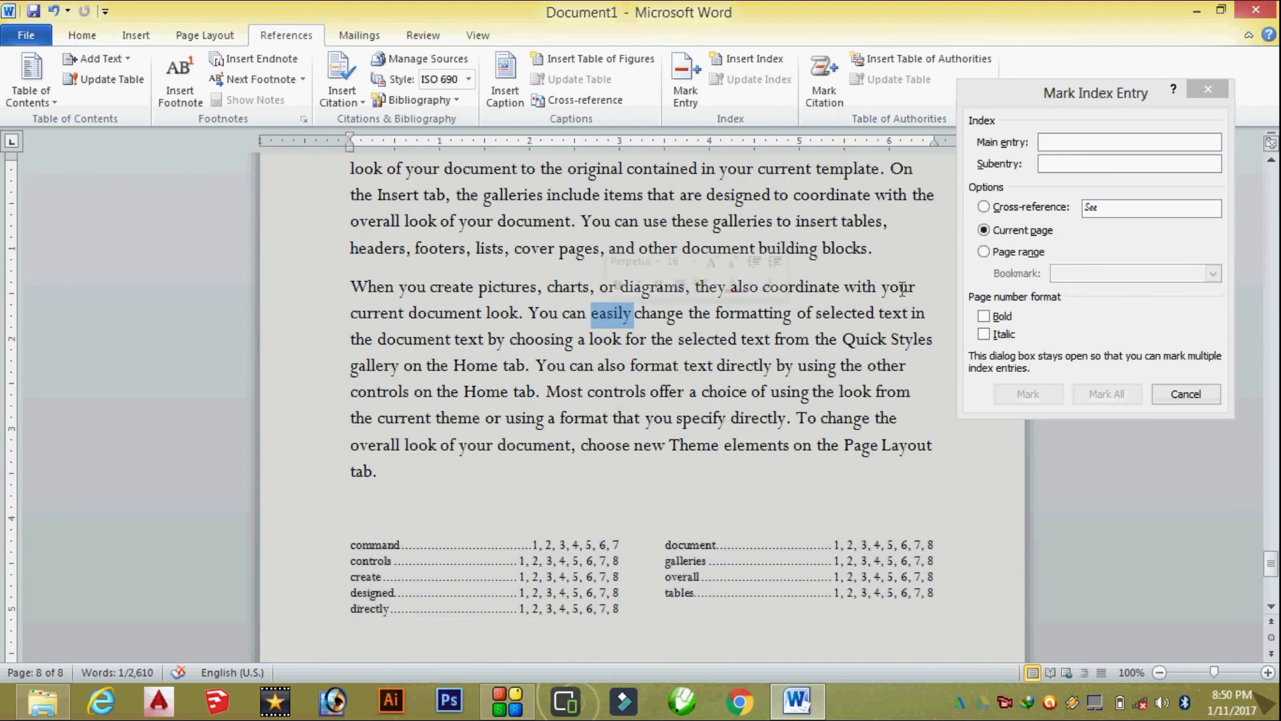
pyautogui.click(1063, 169)
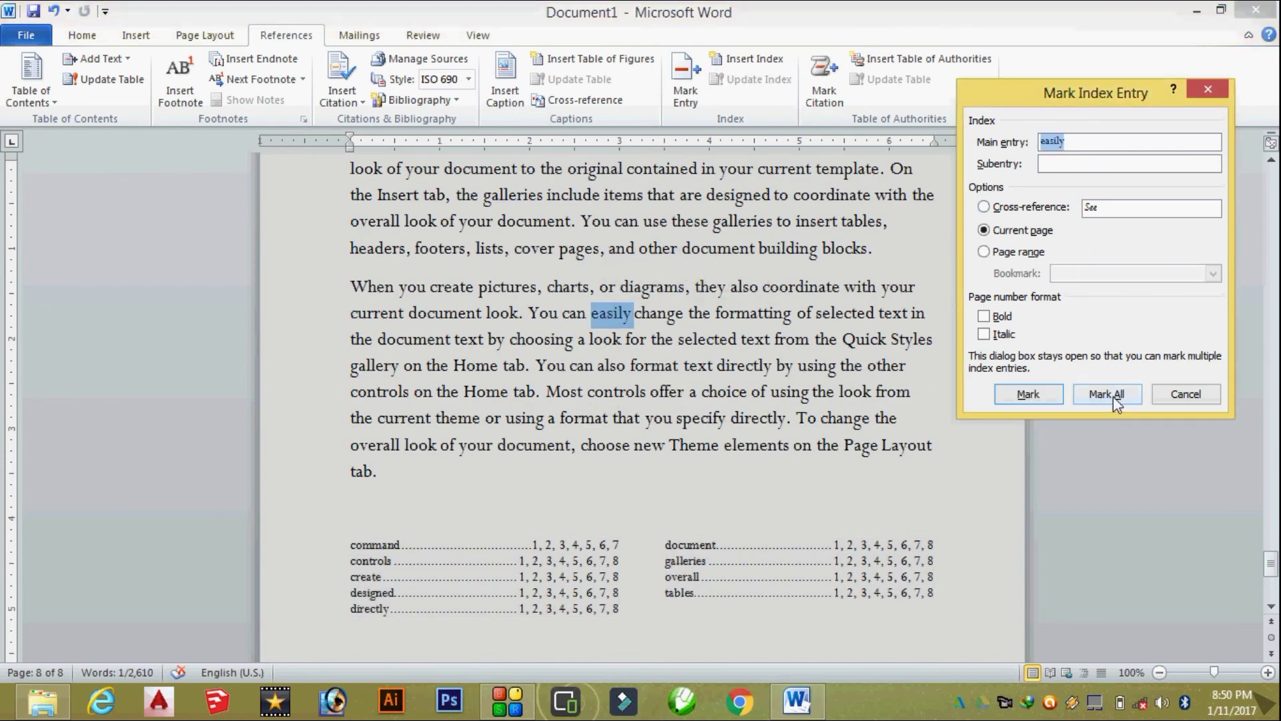
pyautogui.click(1028, 393)
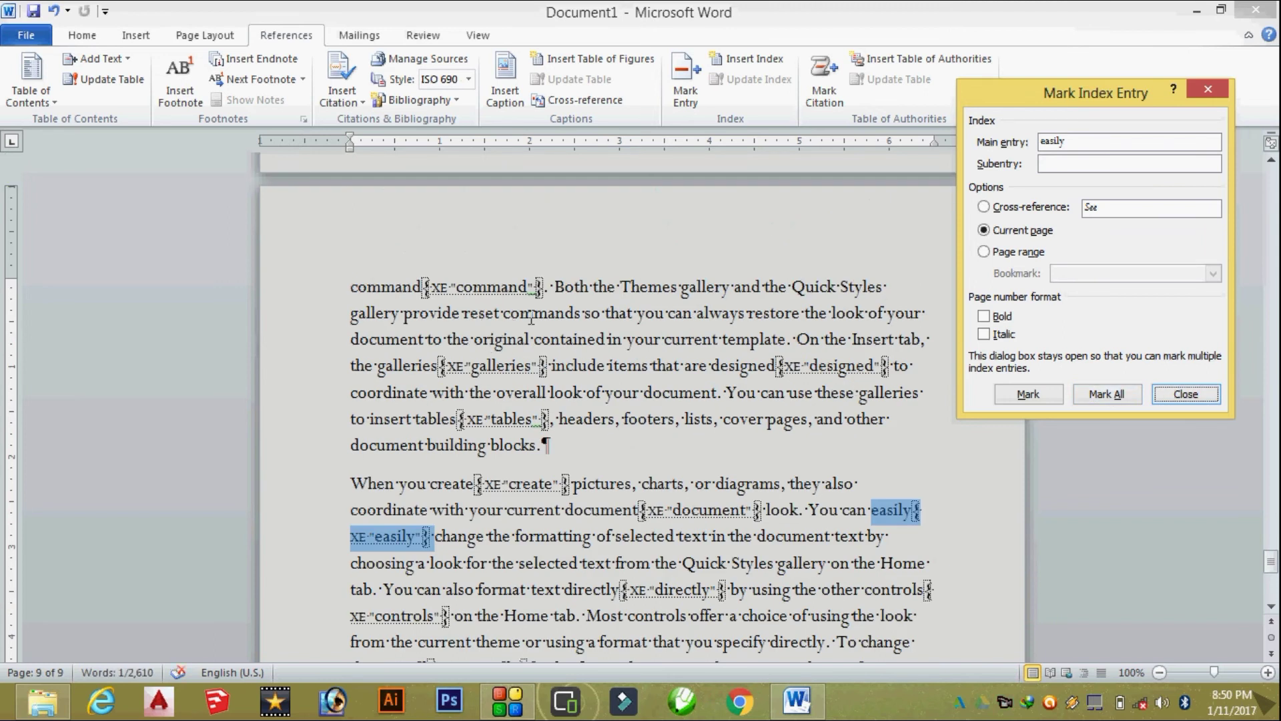
pyautogui.doubleClick(418, 312)
pyautogui.click(1076, 179)
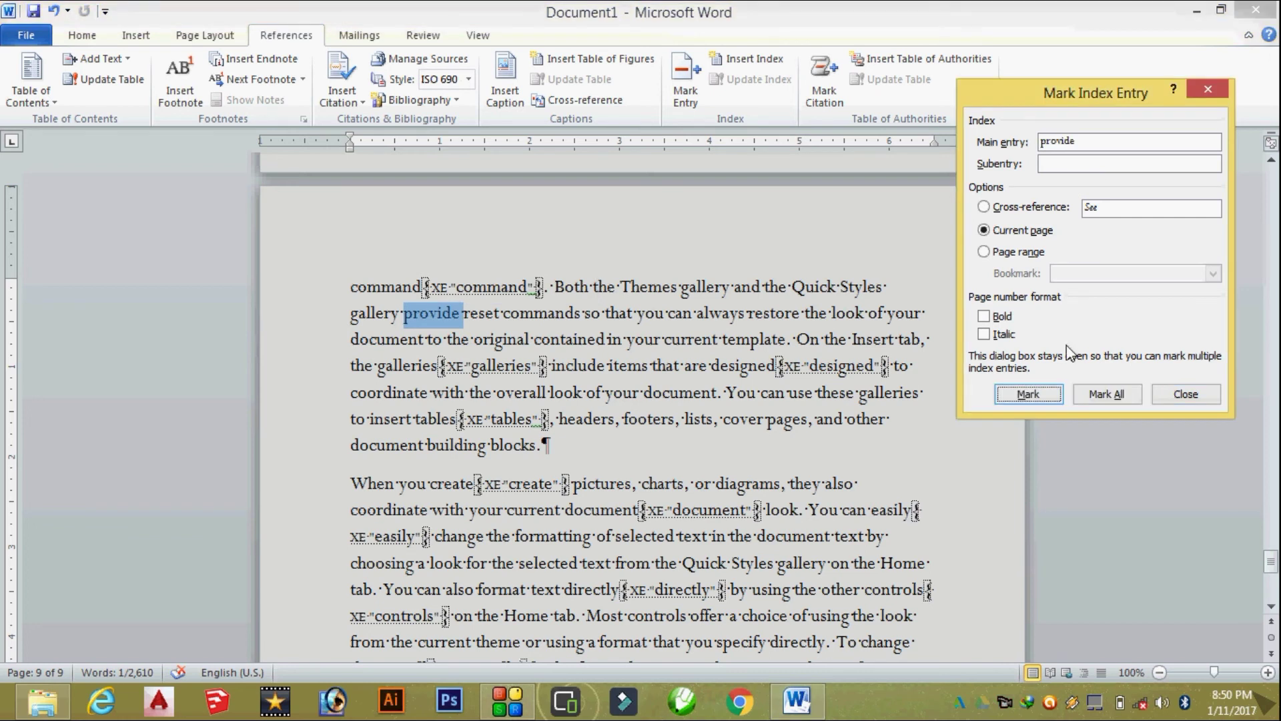
pyautogui.click(1106, 394)
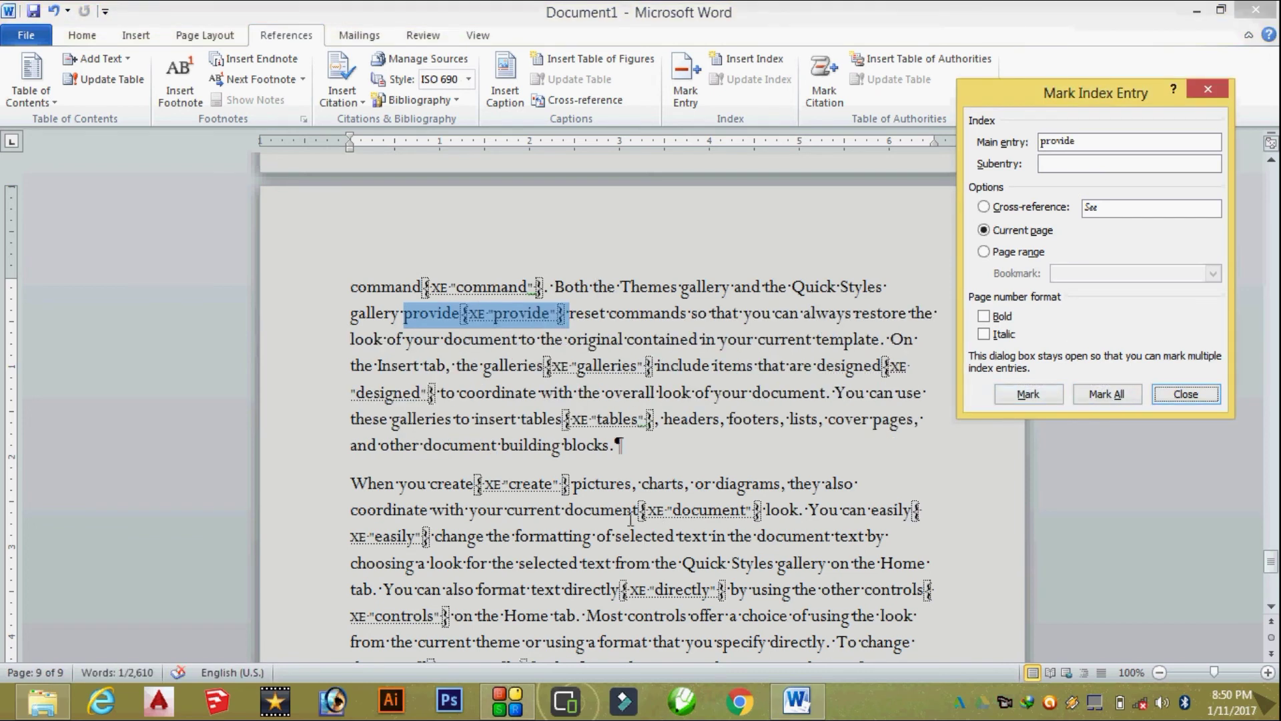
# Step: Mark all occurrences of 'with' and 'coordinate' for the index, then close Mark Index Entry
pyautogui.doubleClick(448, 509)
pyautogui.click(1084, 291)
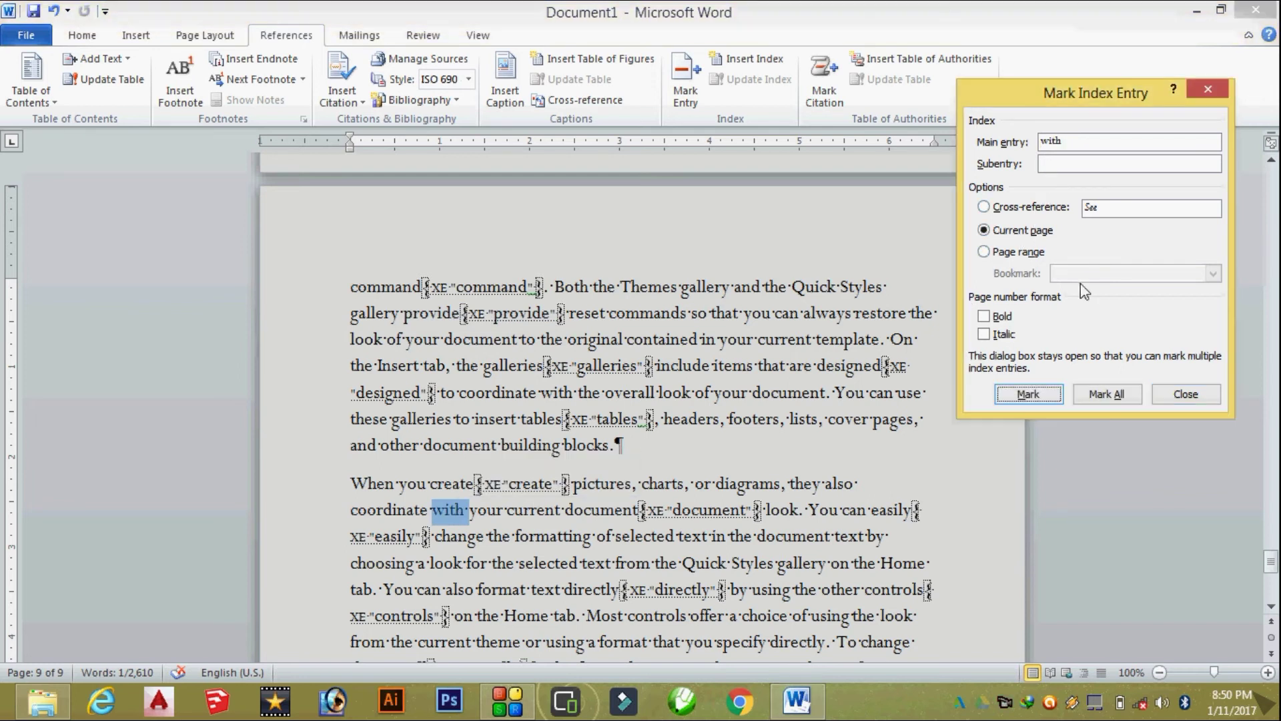
pyautogui.click(1107, 394)
pyautogui.doubleClick(389, 509)
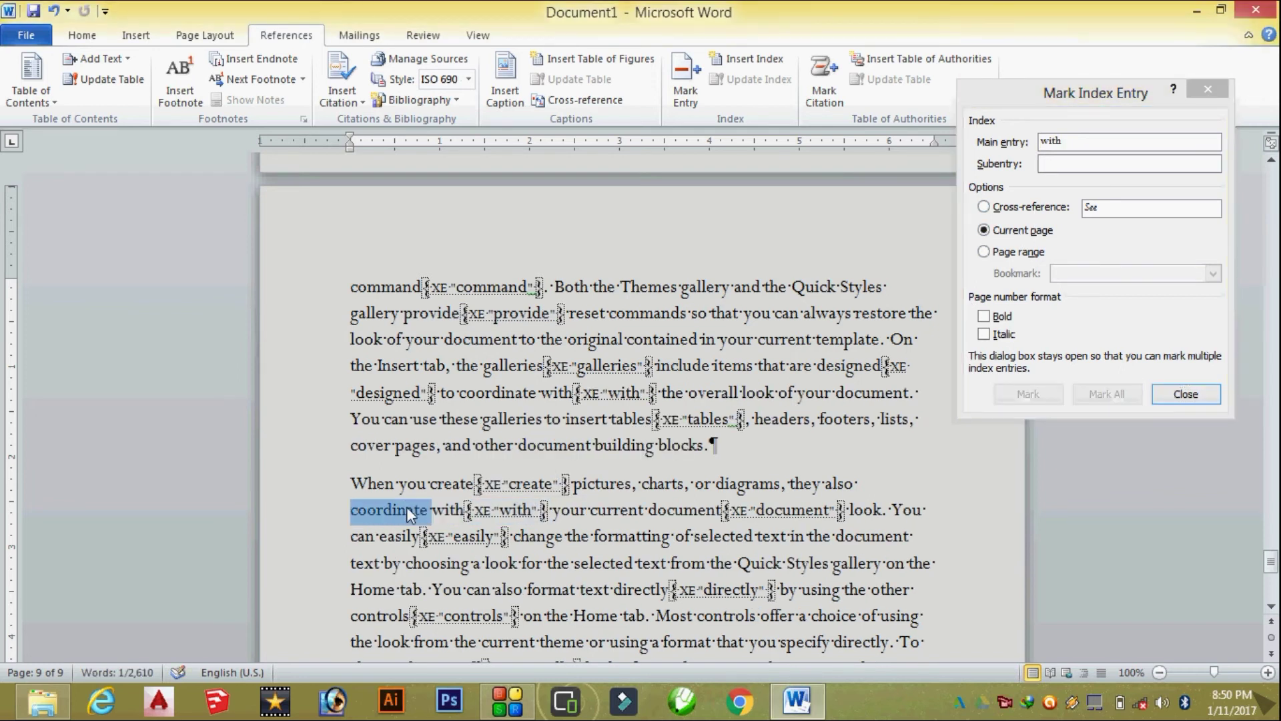
pyautogui.click(1086, 181)
pyautogui.click(1108, 394)
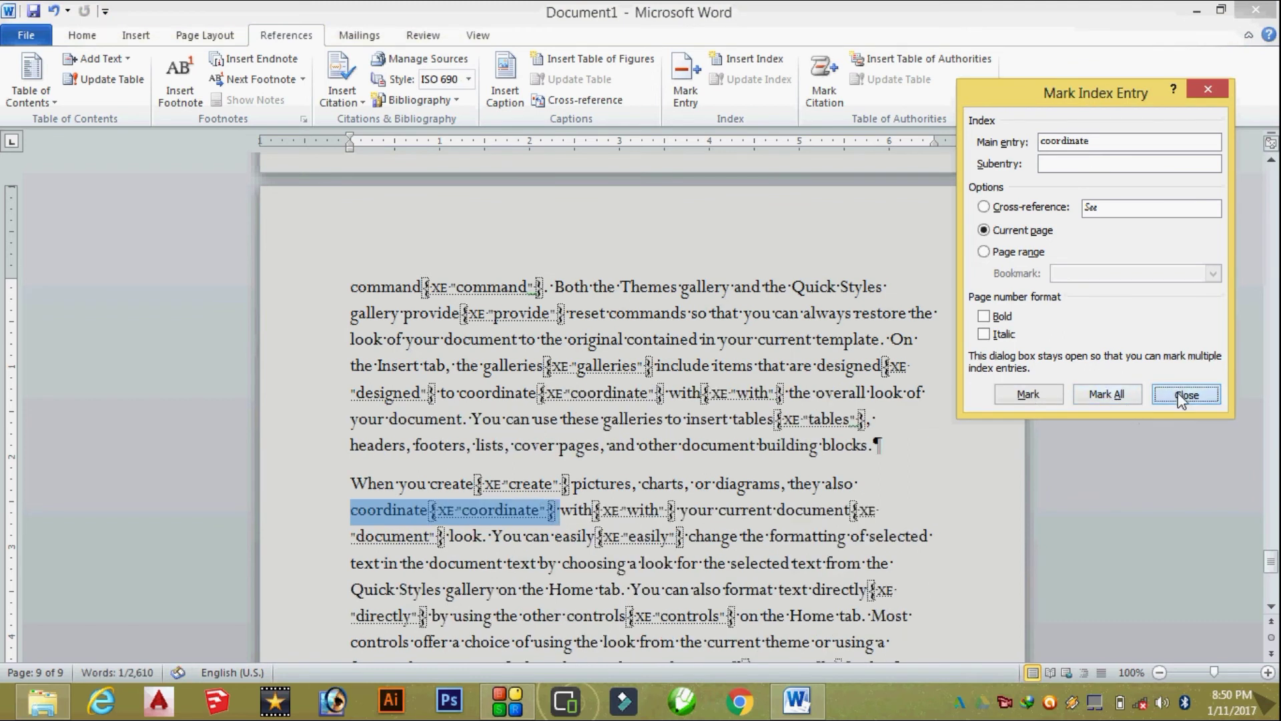
pyautogui.click(1185, 394)
pyautogui.click(81, 37)
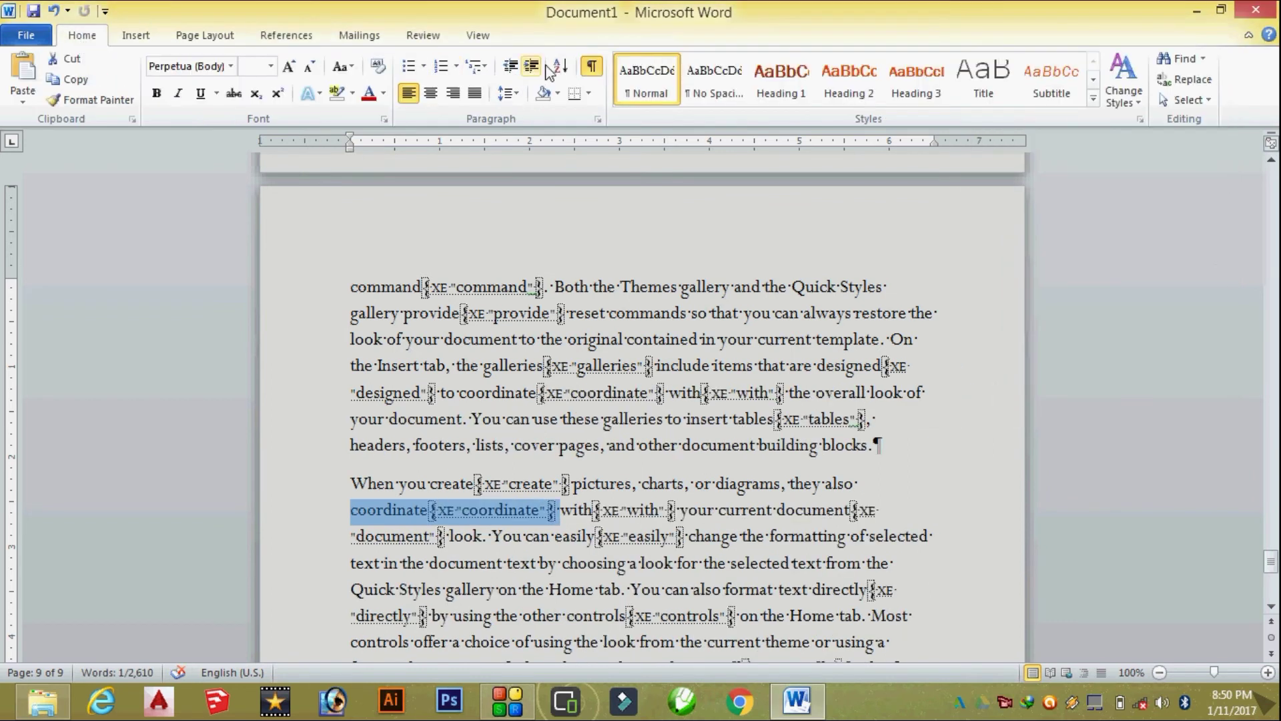
# Step: Hide formatting marks and update the index to 13 words, adding coordinate, easily, provide, with
pyautogui.click(591, 68)
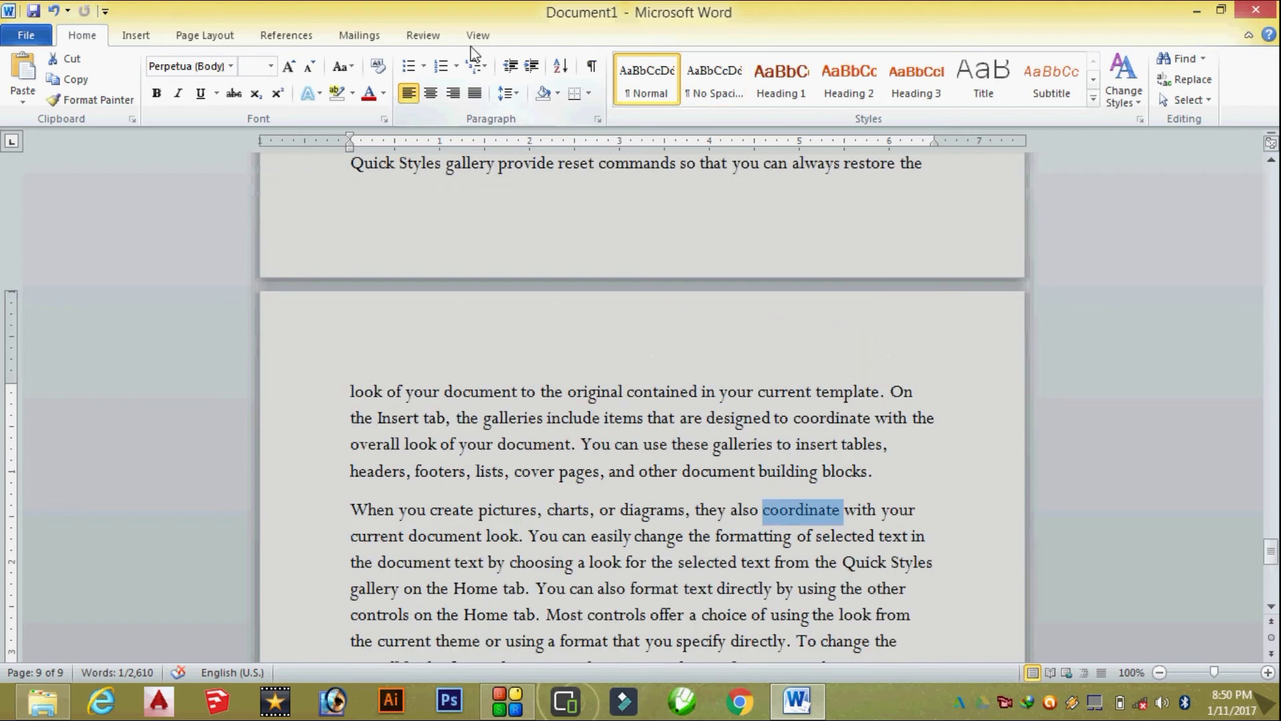
pyautogui.click(286, 35)
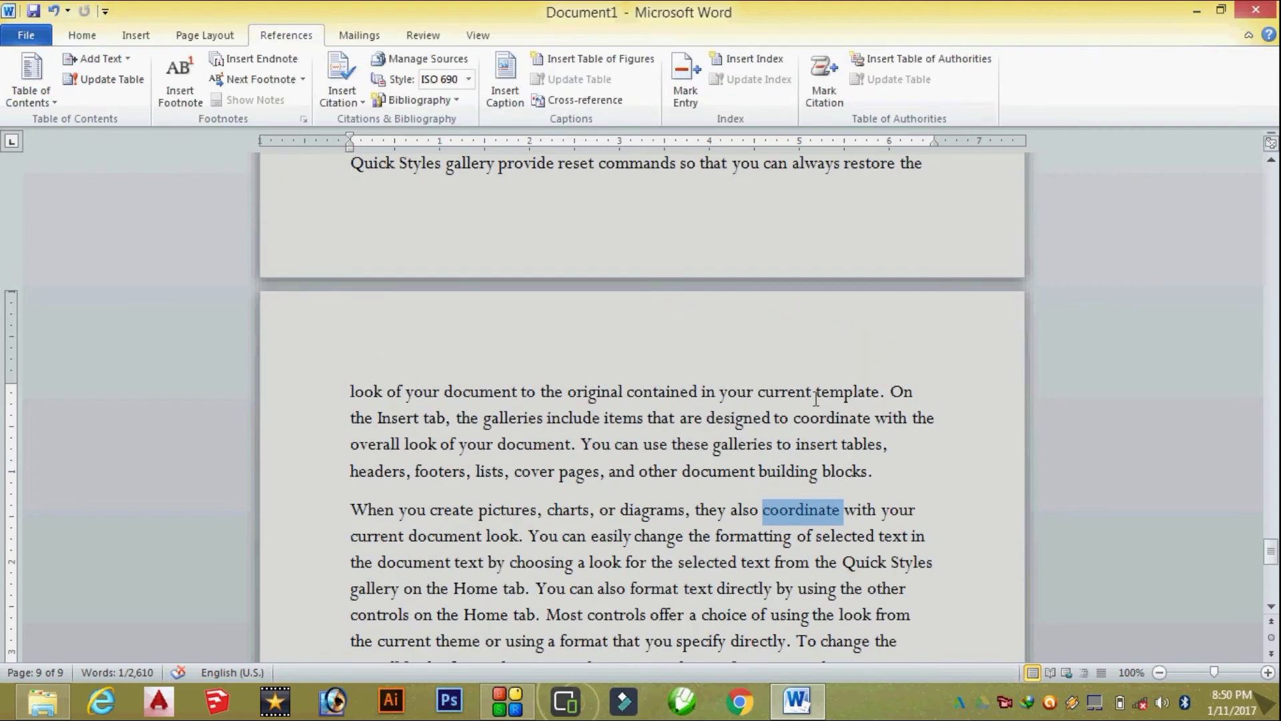
pyautogui.scroll(-5, 1070, 422)
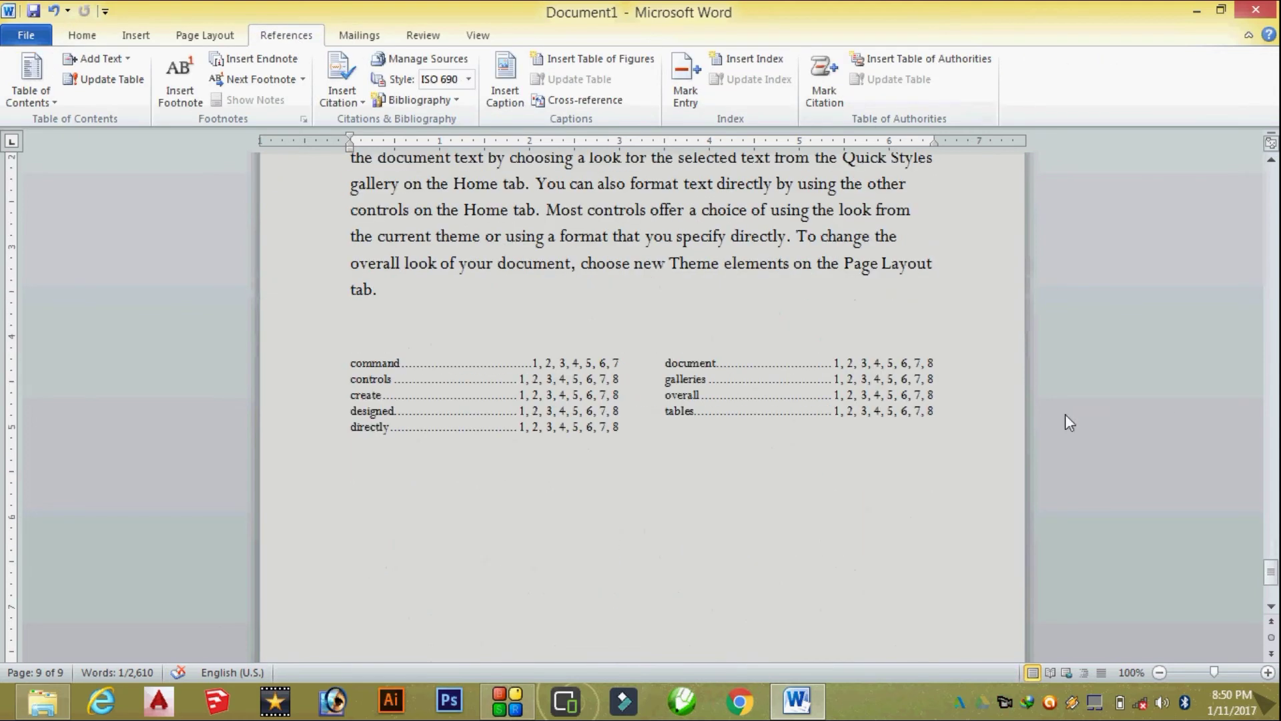
pyautogui.click(593, 386)
pyautogui.click(748, 211)
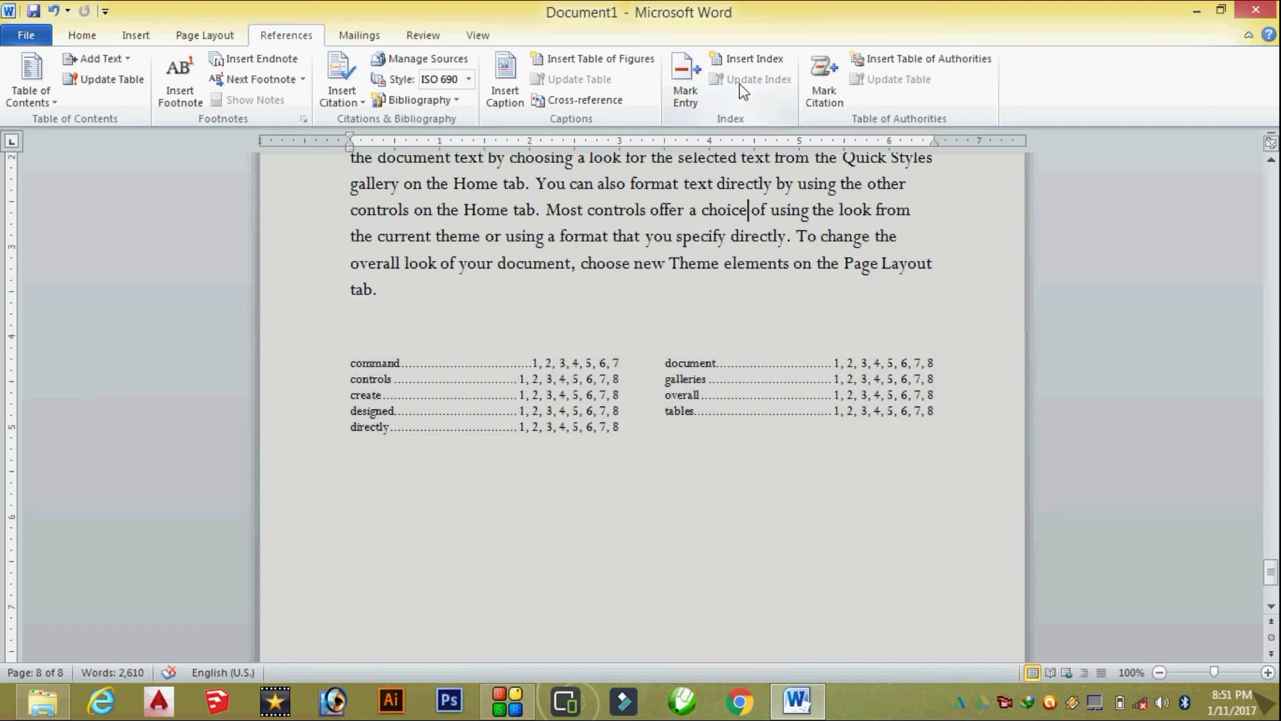
pyautogui.click(603, 382)
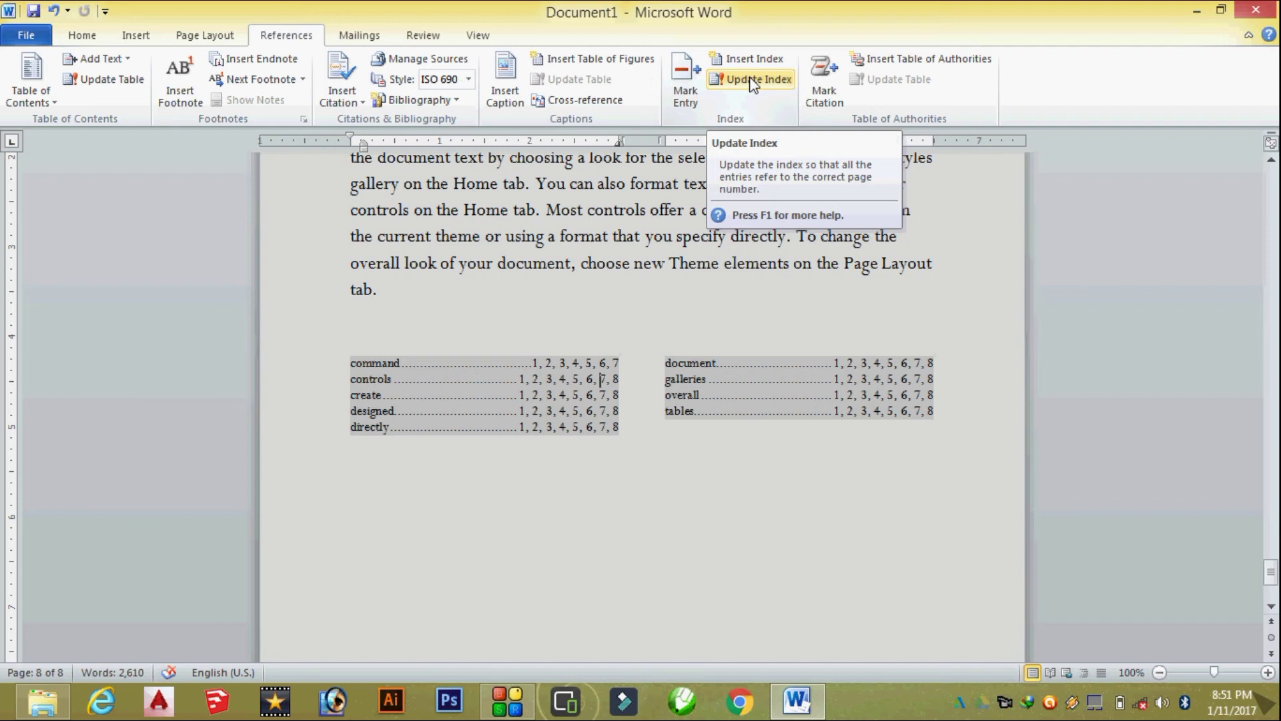
pyautogui.click(752, 81)
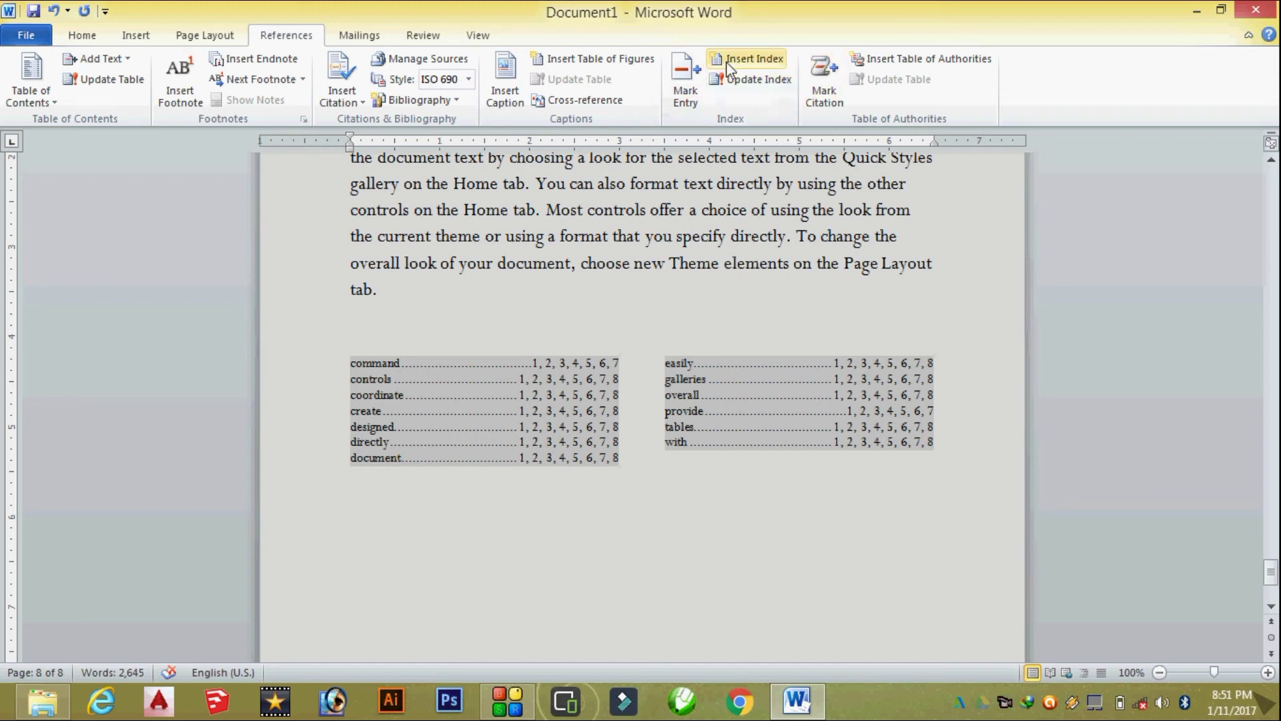
pyautogui.click(726, 301)
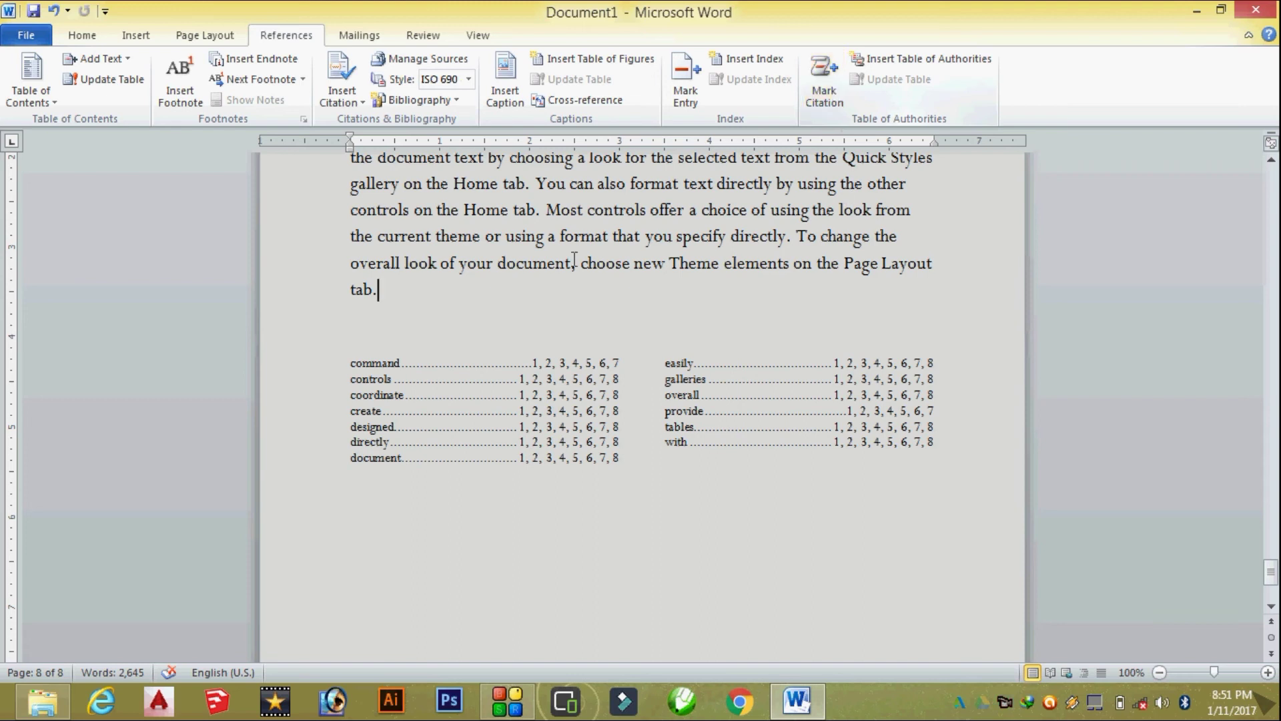
pyautogui.click(361, 100)
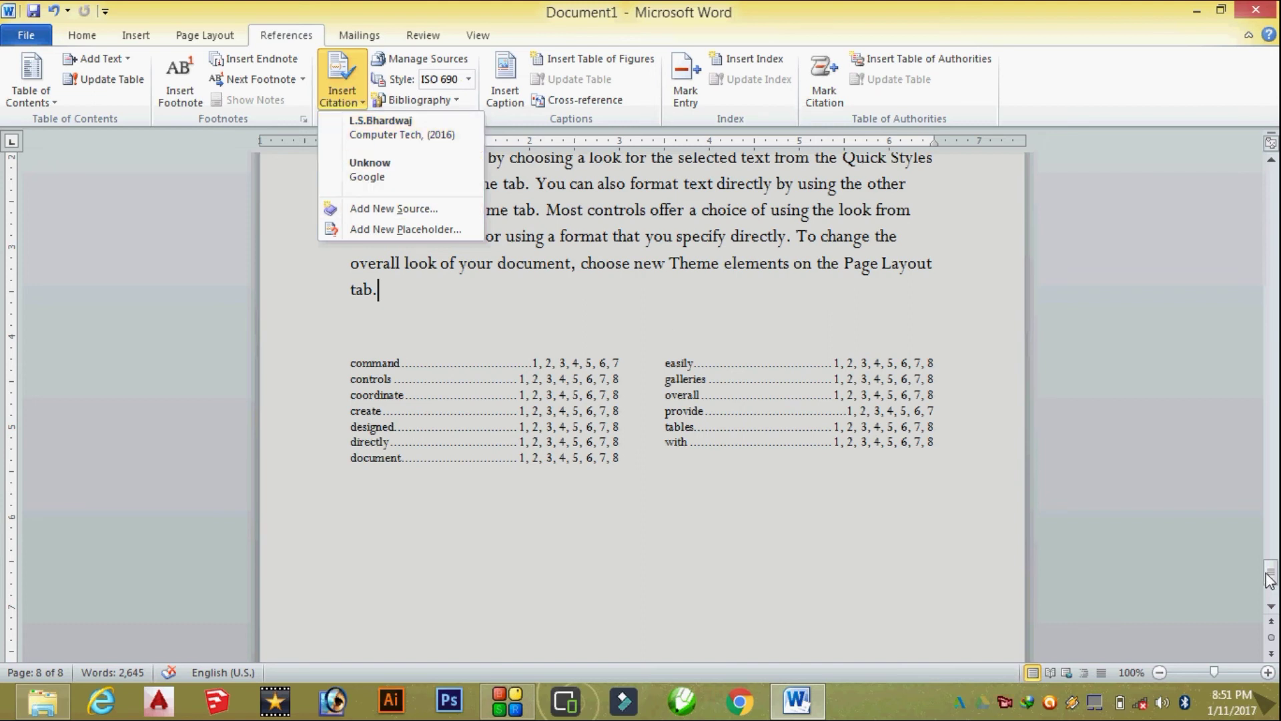
# Step: Insert the L.S.Bhardwaj 2016 citation after 'Home tab.'
pyautogui.moveTo(1270, 576); pyautogui.dragTo(1270, 179)
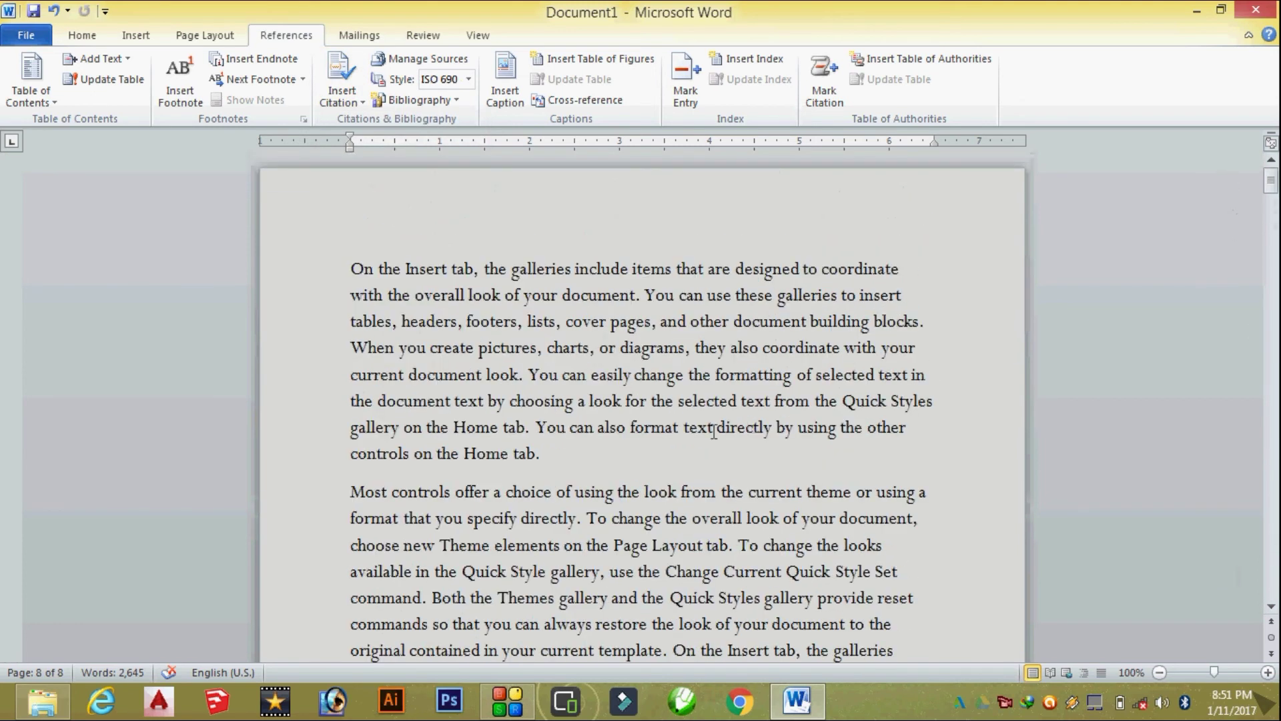
pyautogui.click(573, 452)
pyautogui.click(342, 97)
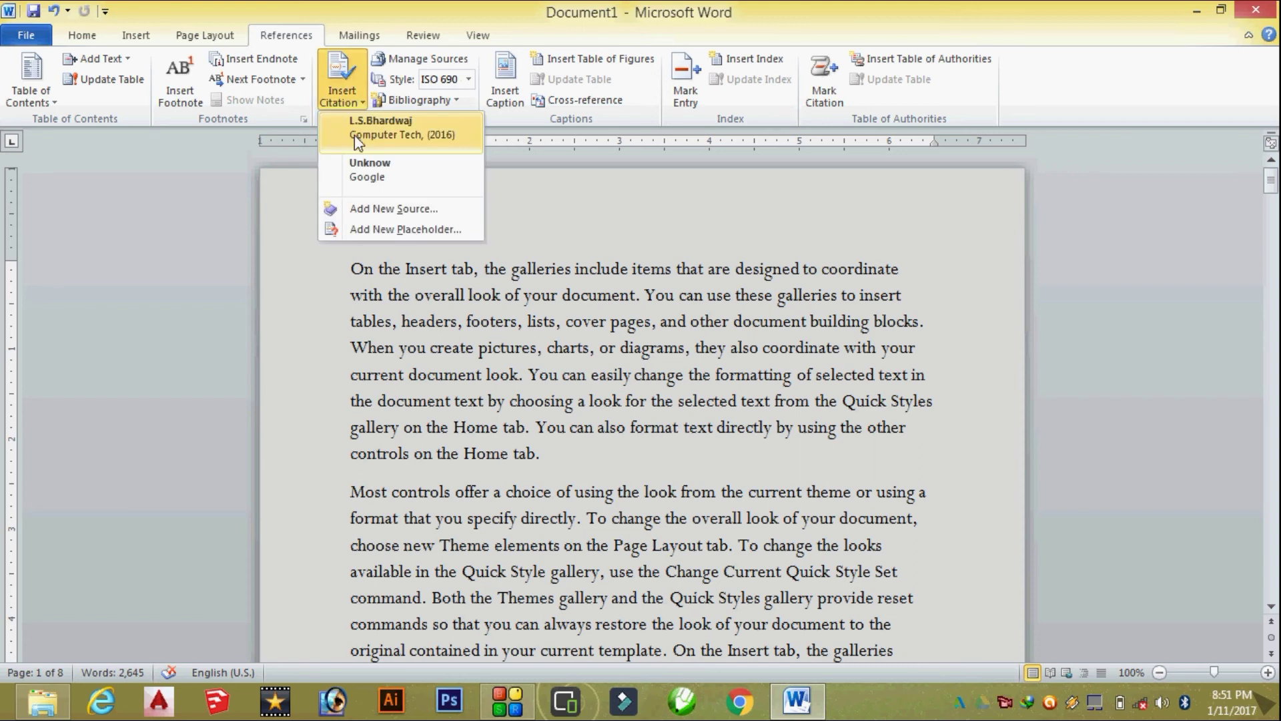
pyautogui.click(365, 138)
# Step: Insert the Unknow source citation after 'document.' at the next paragraph's end
pyautogui.scroll(-2, 471, 520)
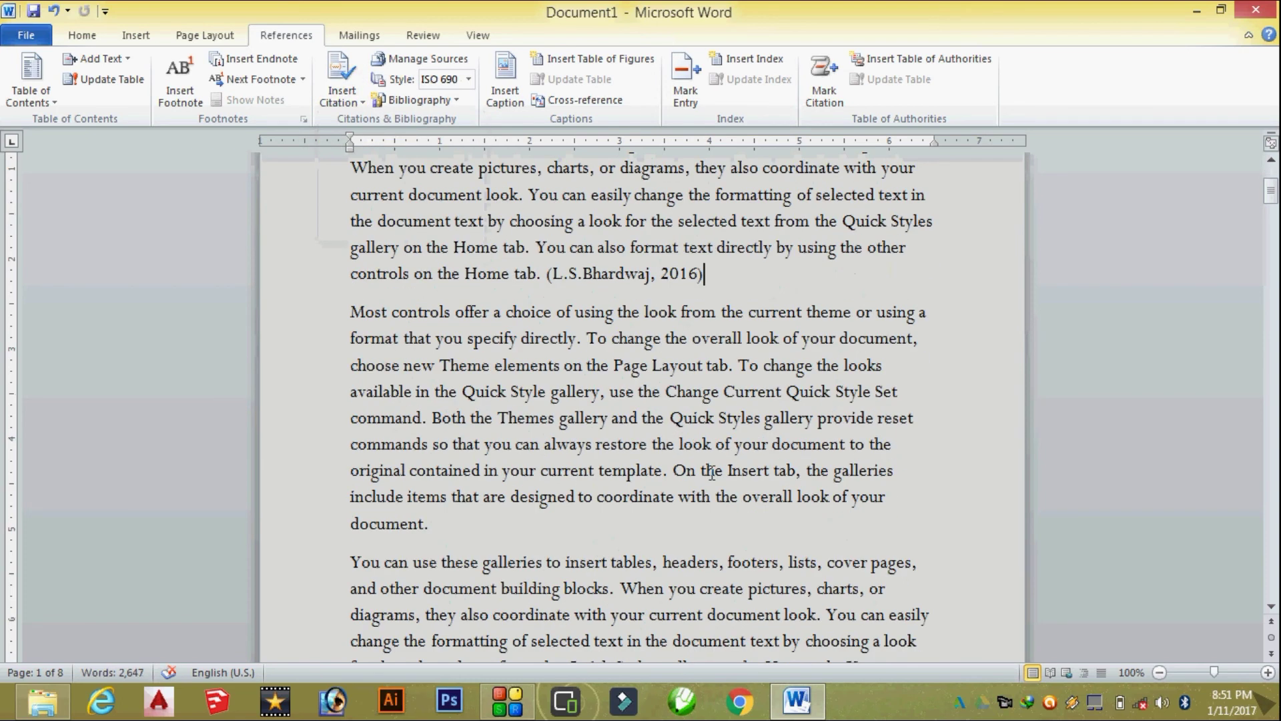
pyautogui.click(341, 94)
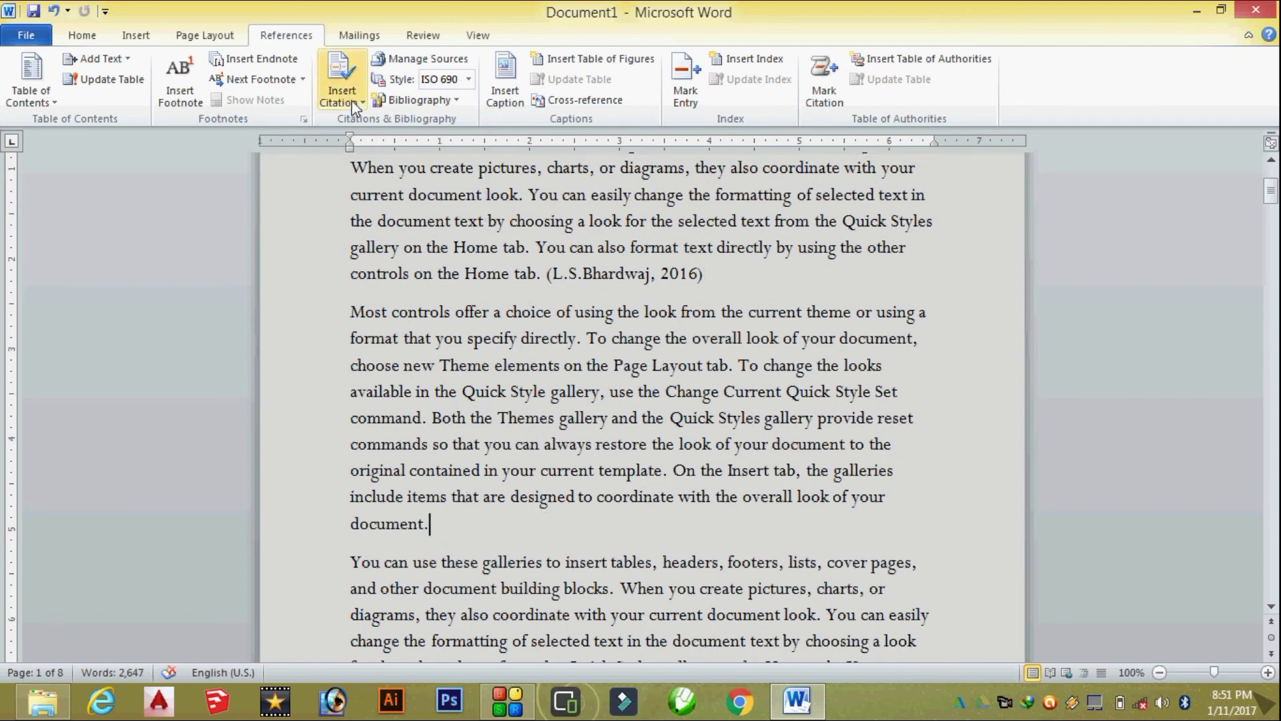
pyautogui.click(378, 179)
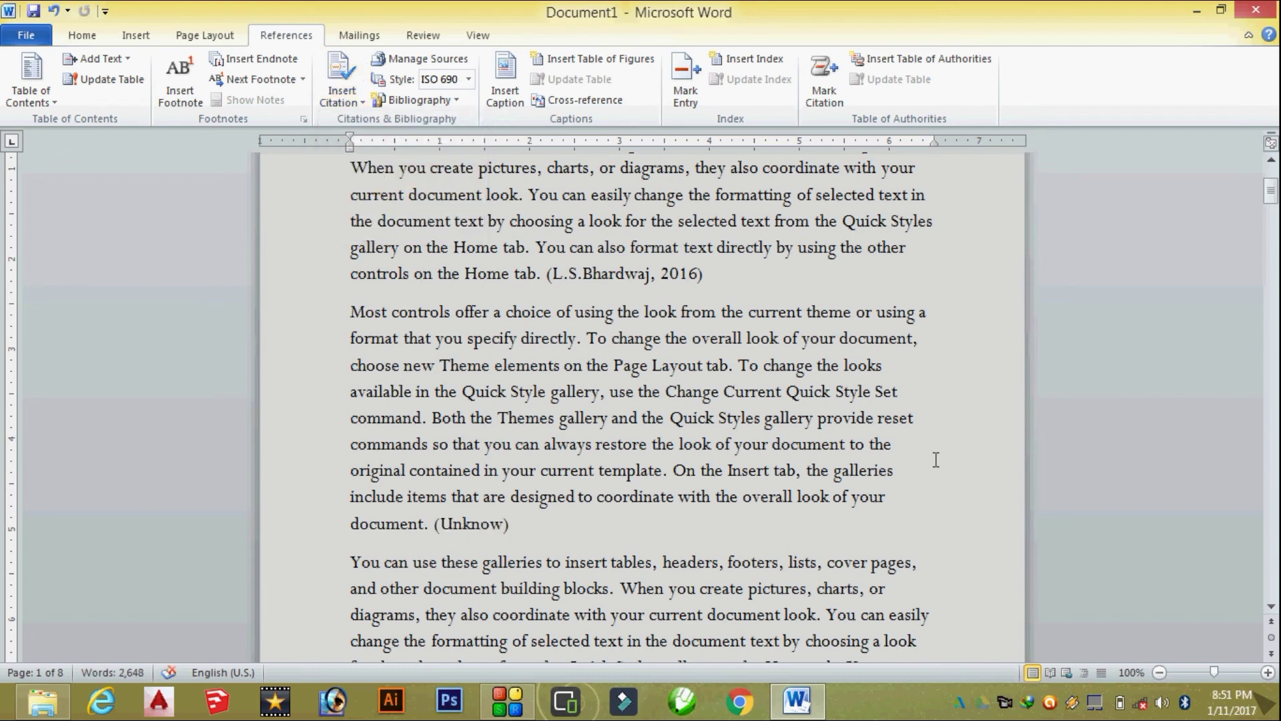
# Step: Select the whole L.S.Bhardwaj citation in the text
pyautogui.scroll(-2, 1068, 433)
pyautogui.scroll(-2, 1241, 534)
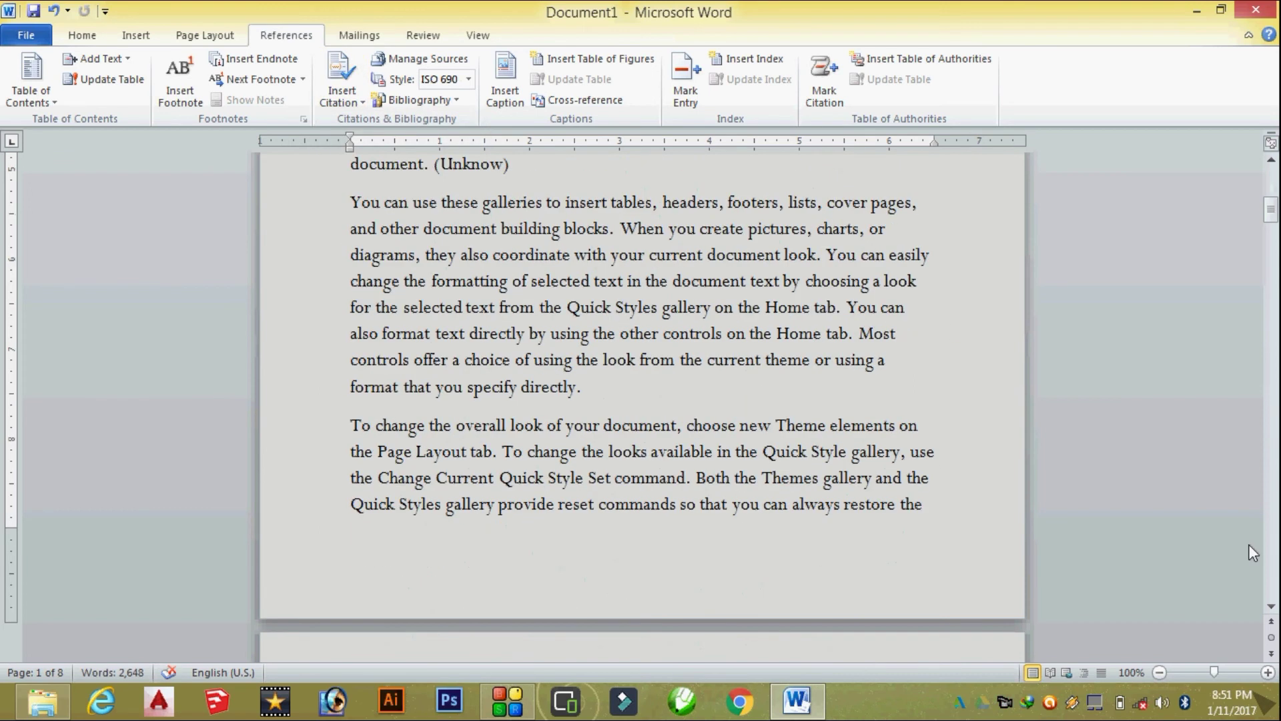
pyautogui.moveTo(1269, 209); pyautogui.dragTo(1269, 481)
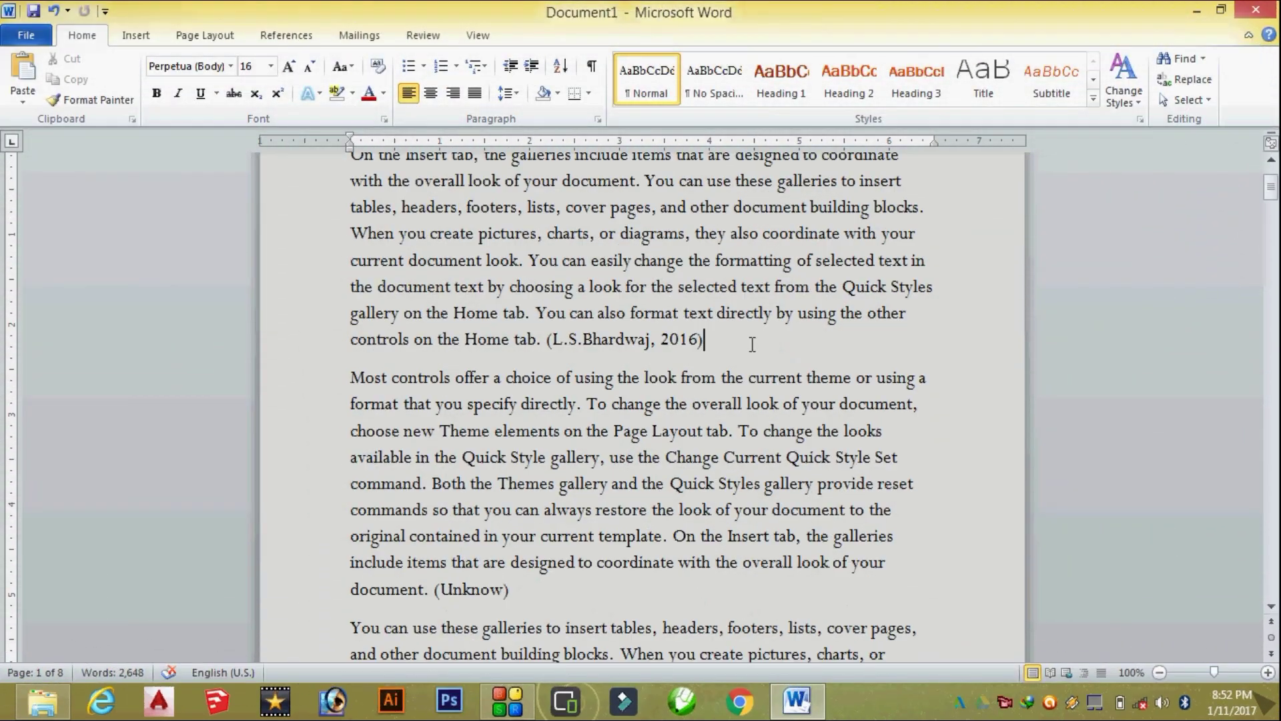
pyautogui.click(553, 385)
pyautogui.click(533, 379)
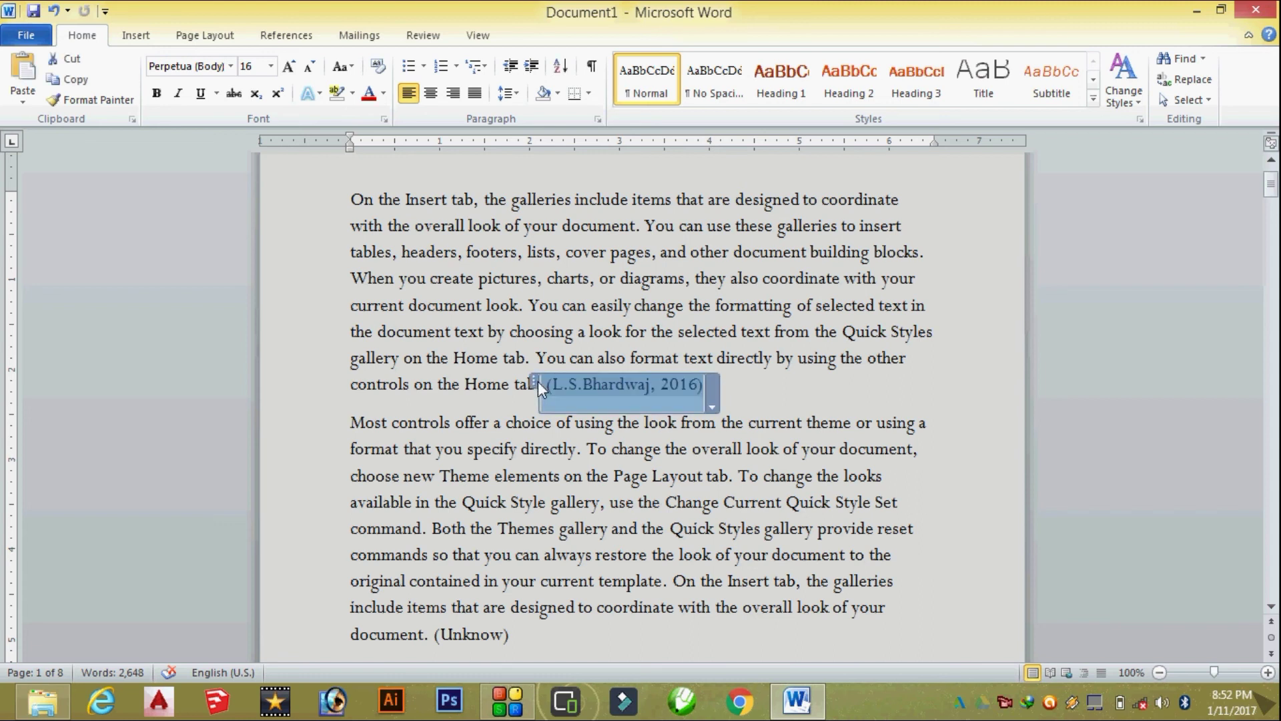
pyautogui.scroll(-2, 642, 385)
pyautogui.scroll(1, 526, 329)
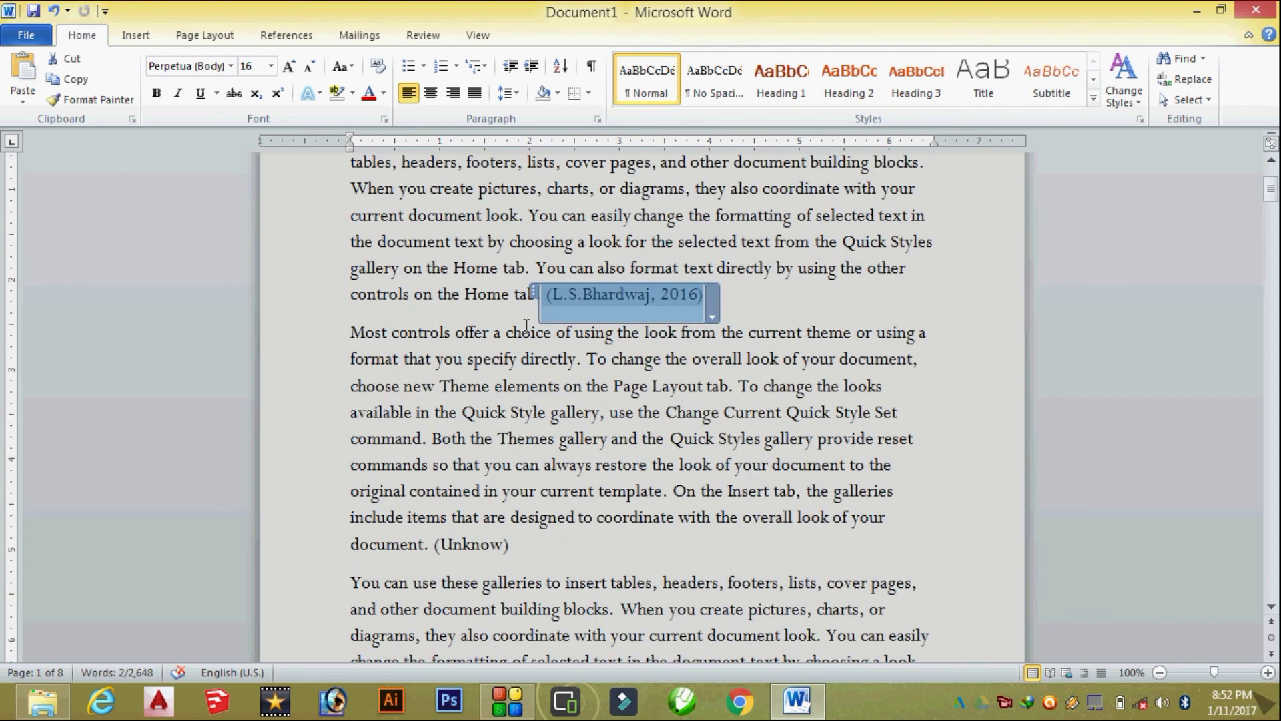
# Step: Mark the L.S.Bhardwaj citation as a Cases authority
pyautogui.click(308, 39)
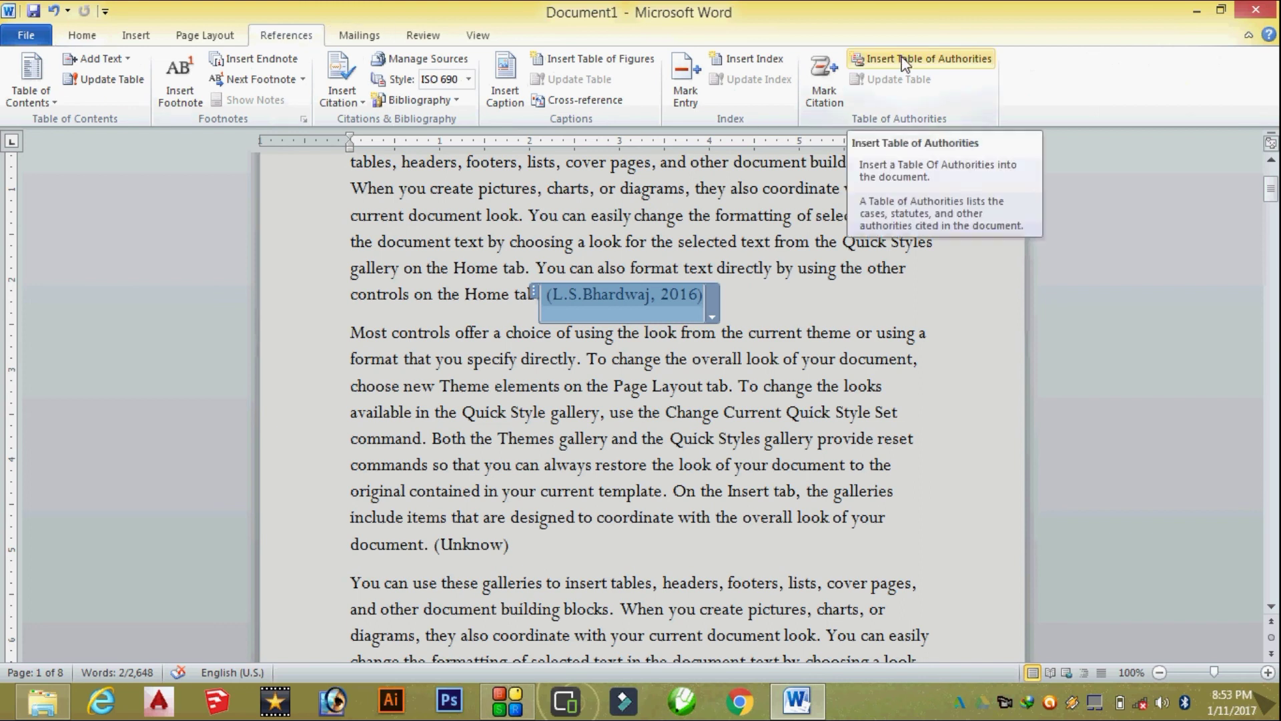
pyautogui.click(827, 83)
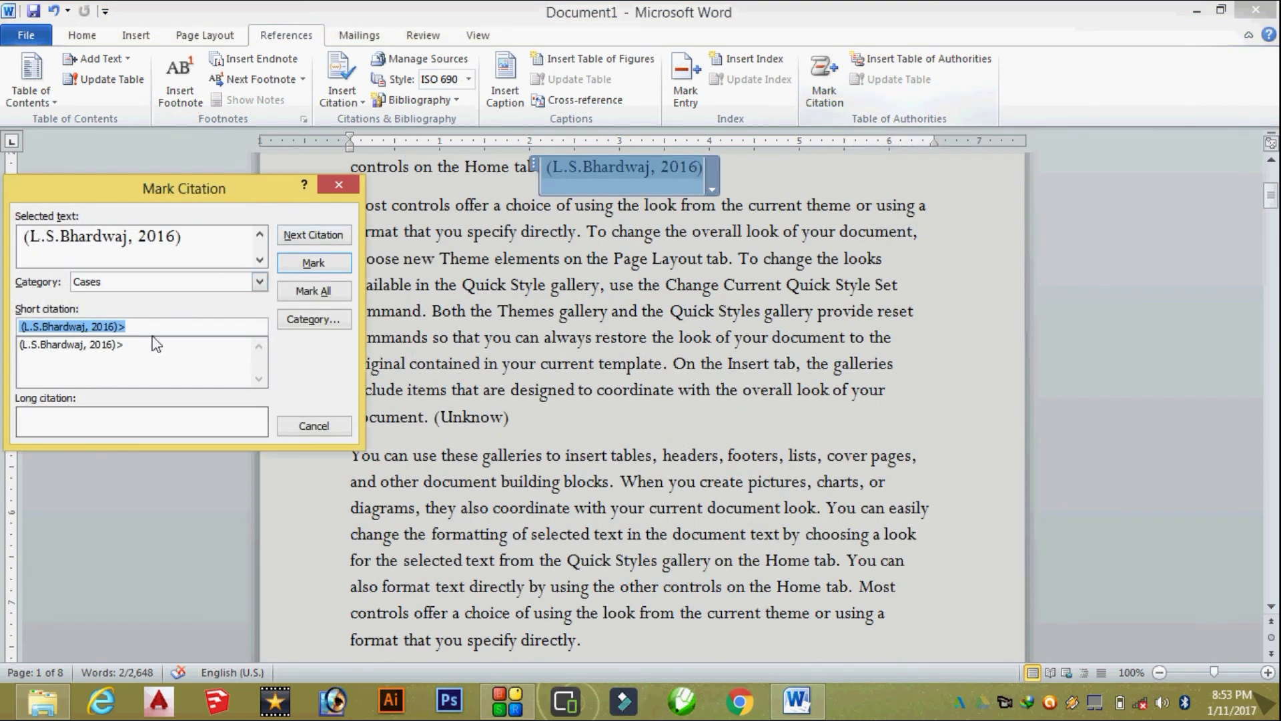
pyautogui.click(313, 264)
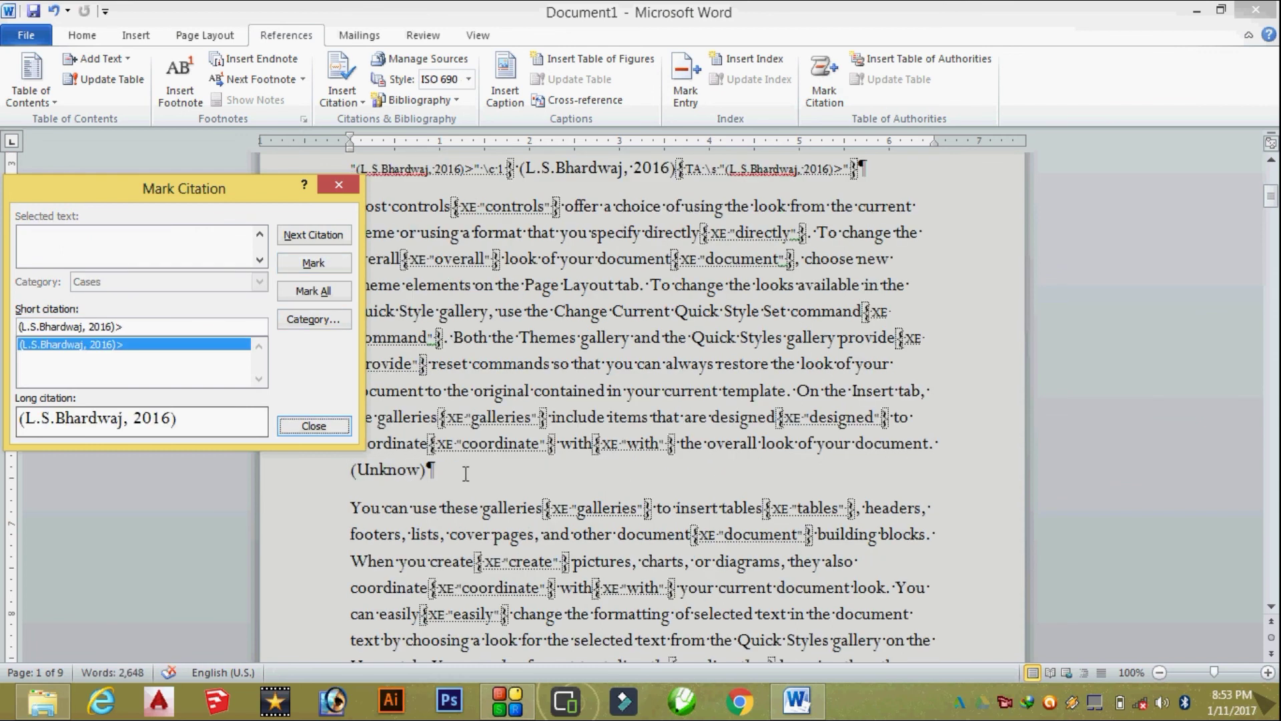
# Step: Hide formatting marks, select the Unknow citation and mark it as a Cases authority
pyautogui.click(361, 473)
pyautogui.click(353, 471)
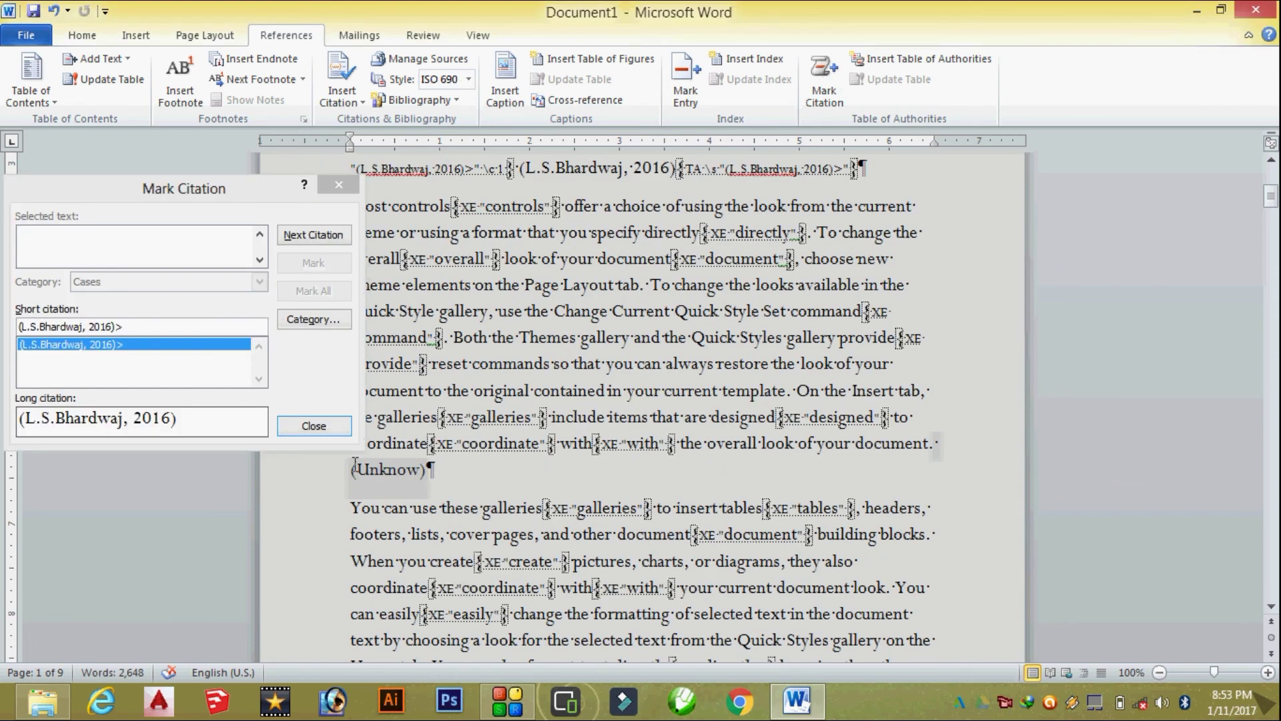
pyautogui.click(82, 35)
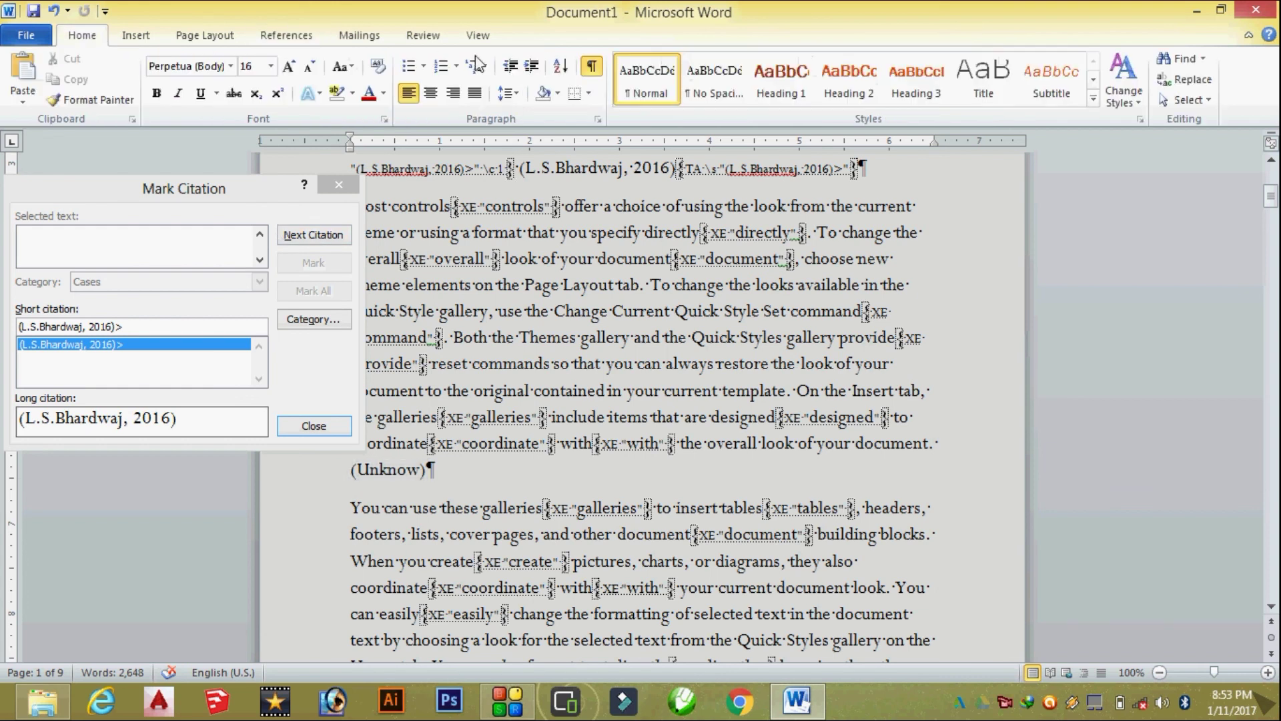
pyautogui.click(592, 67)
pyautogui.click(430, 417)
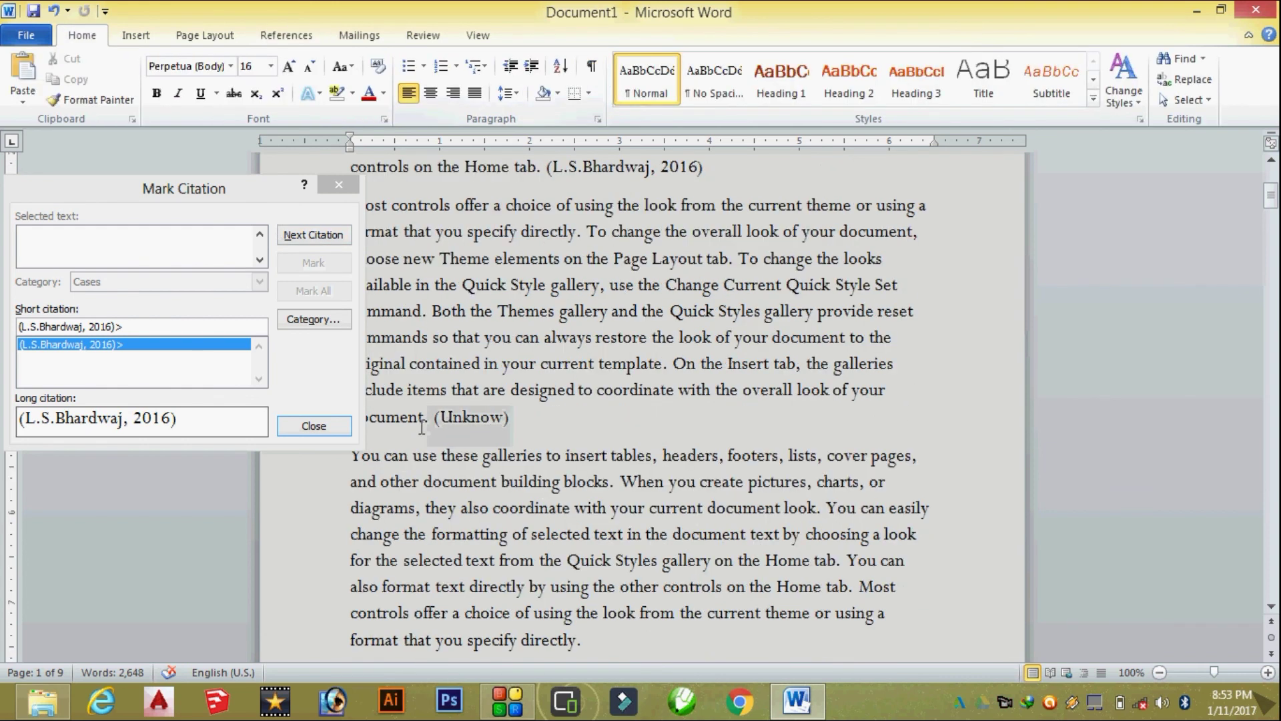
pyautogui.click(425, 417)
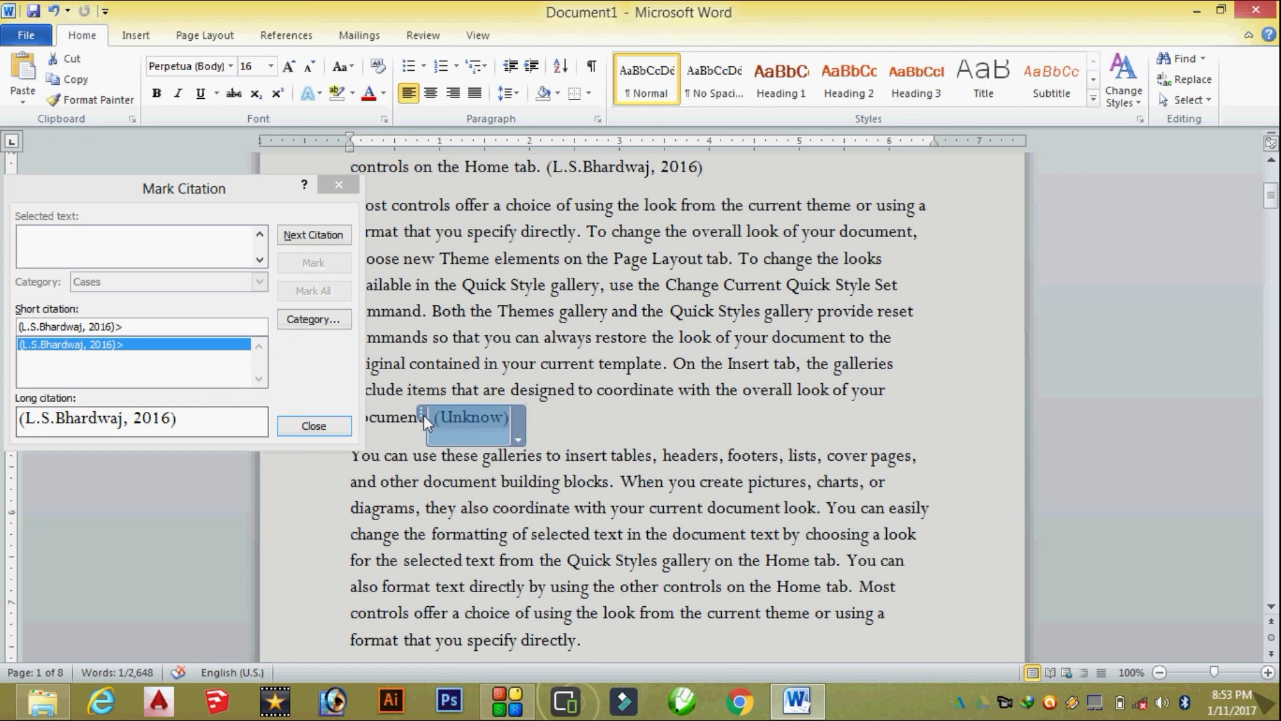
pyautogui.click(248, 309)
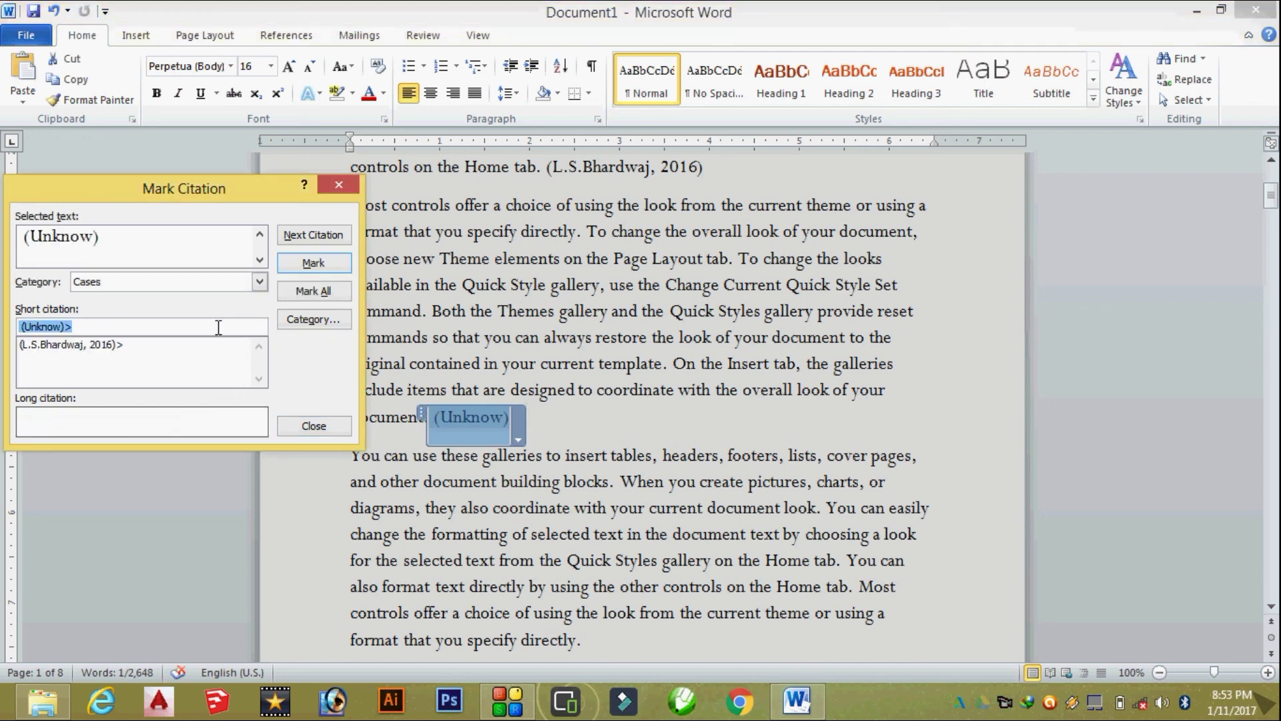
pyautogui.click(324, 266)
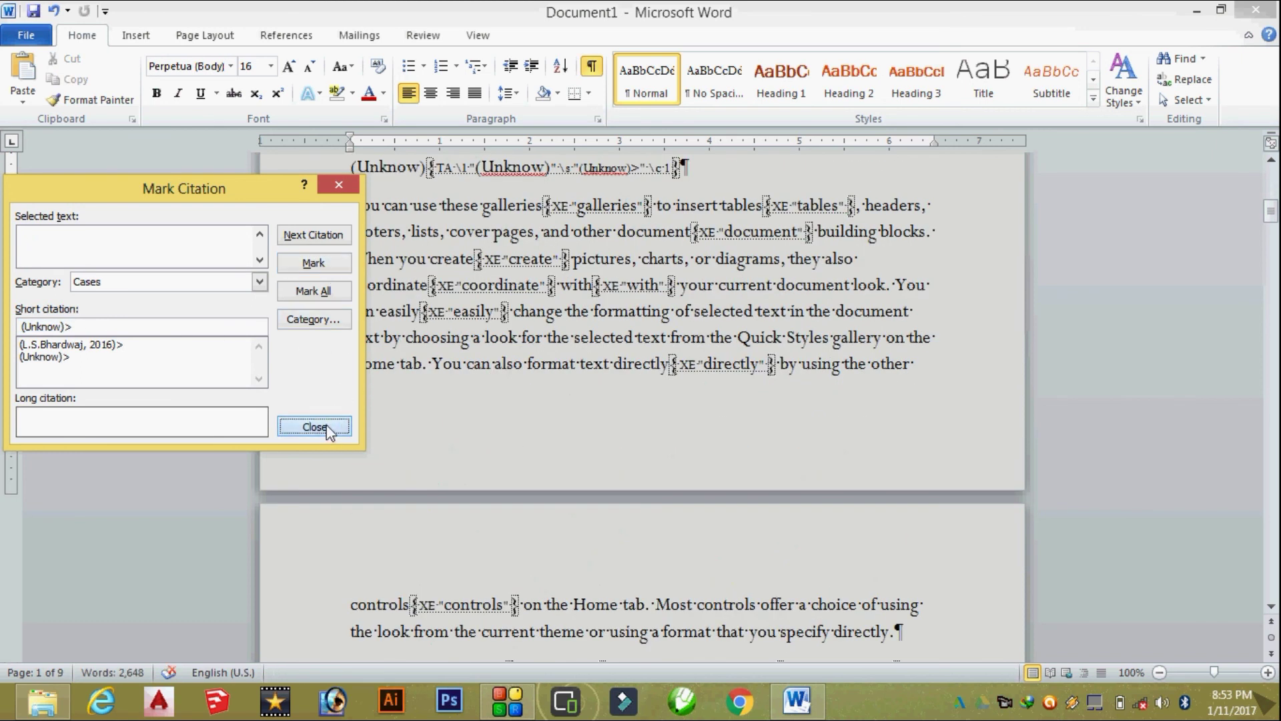
# Step: Close Mark Citation, hide formatting marks, and place the cursor on the blank line below the index
pyautogui.click(315, 427)
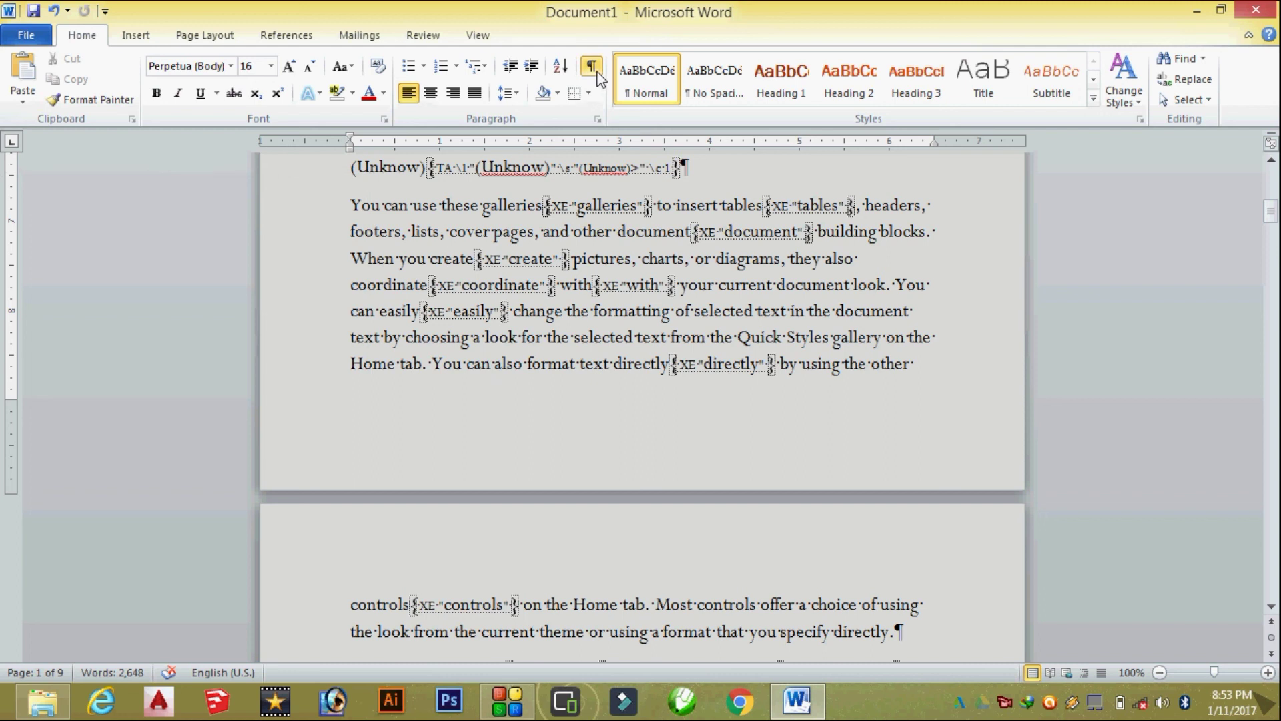
pyautogui.click(592, 66)
pyautogui.moveTo(1270, 211); pyautogui.dragTo(1176, 529)
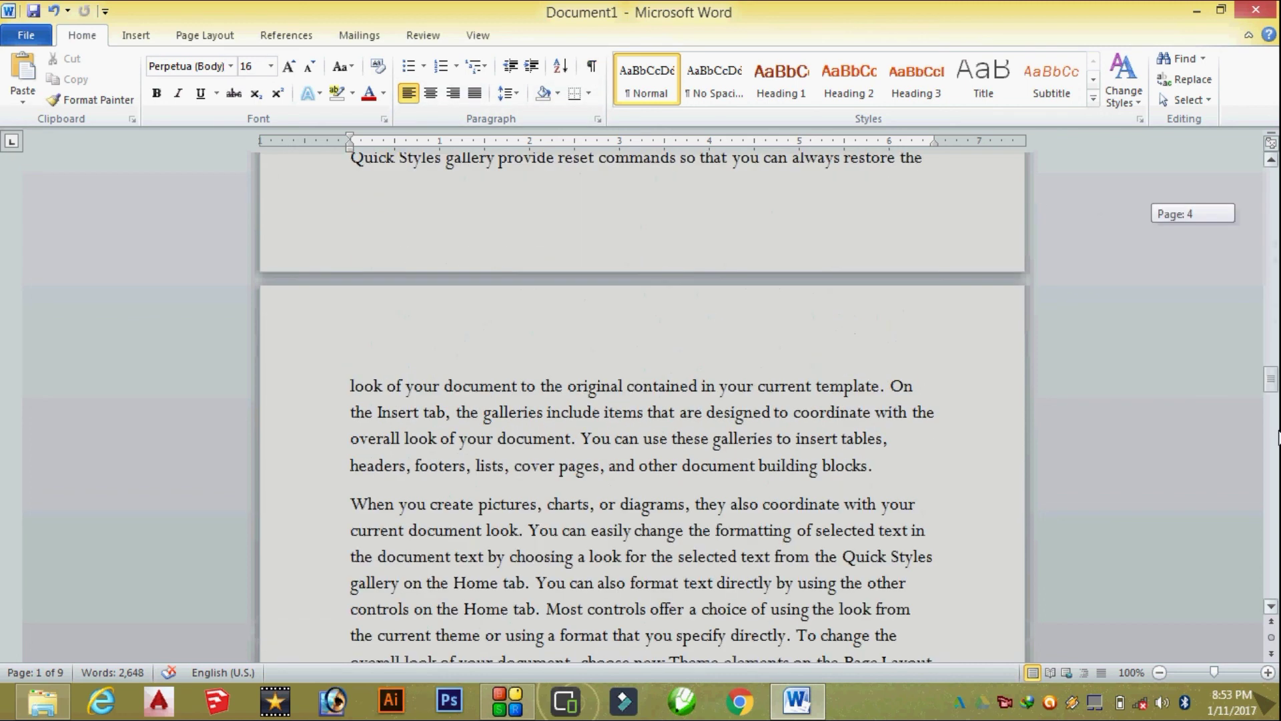
pyautogui.click(398, 352)
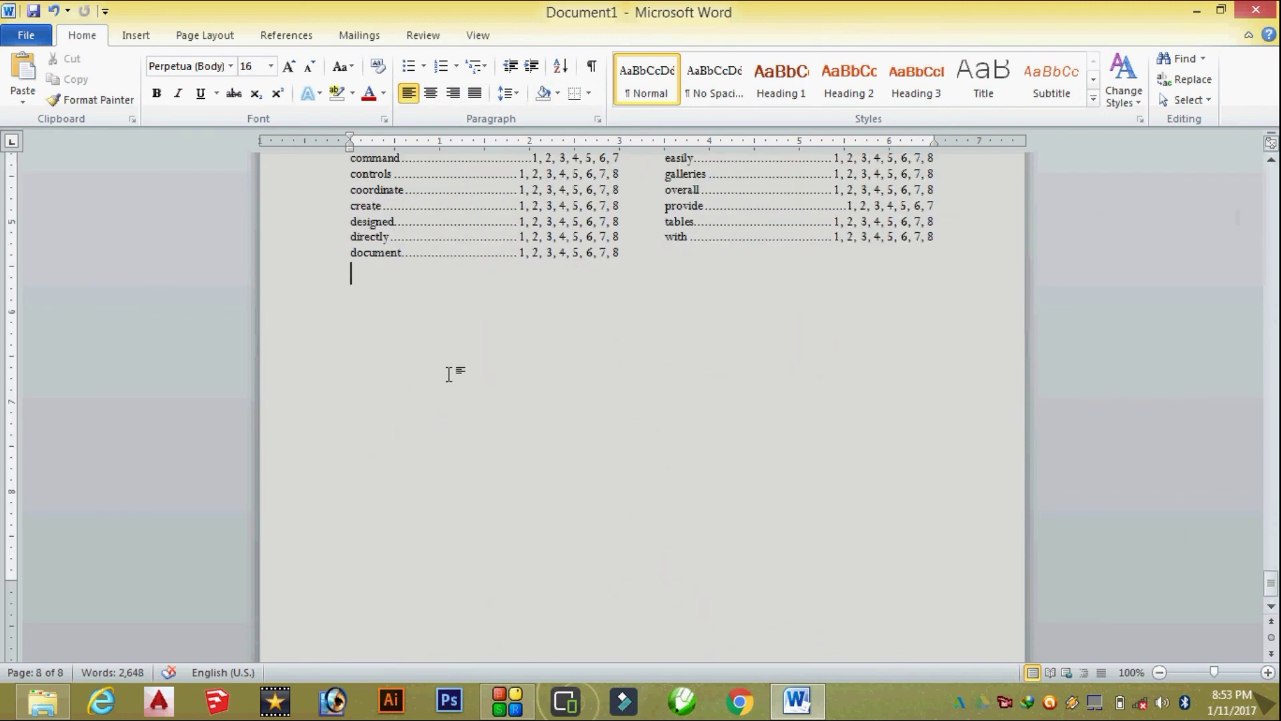
# Step: Insert a Table of Authorities below the index and update it to list both Cases citations
pyautogui.click(306, 39)
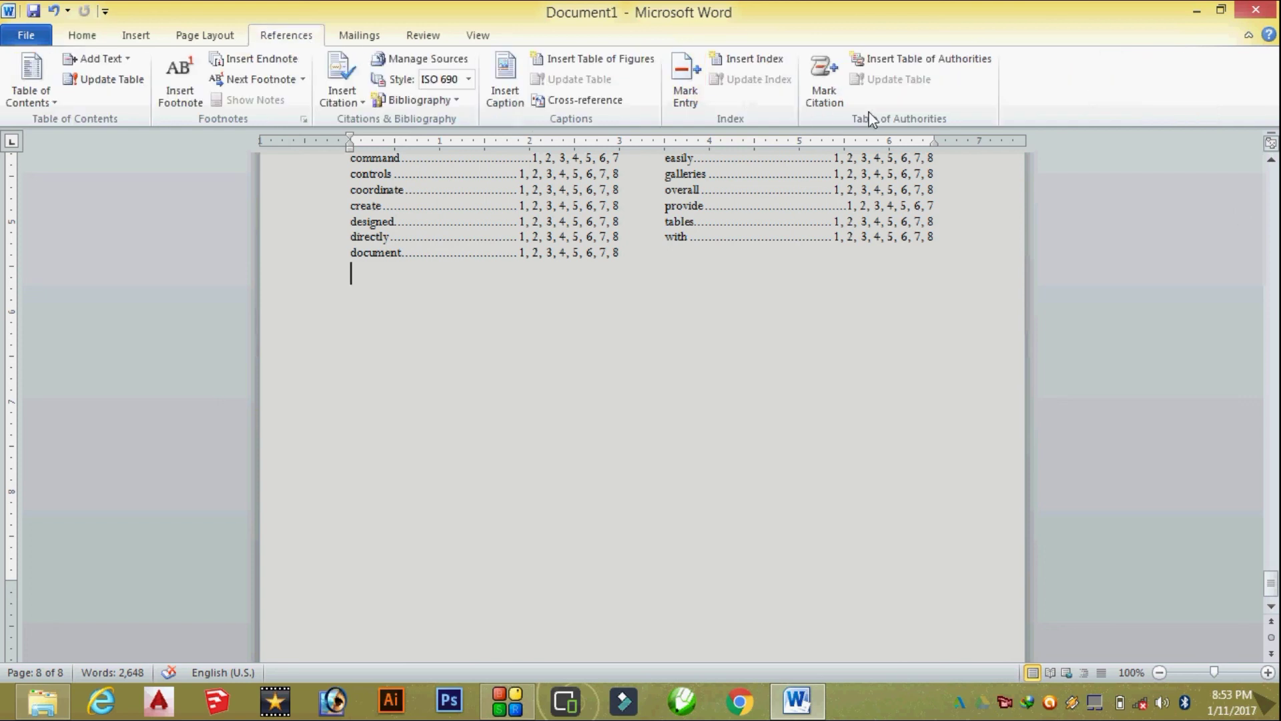
pyautogui.click(900, 58)
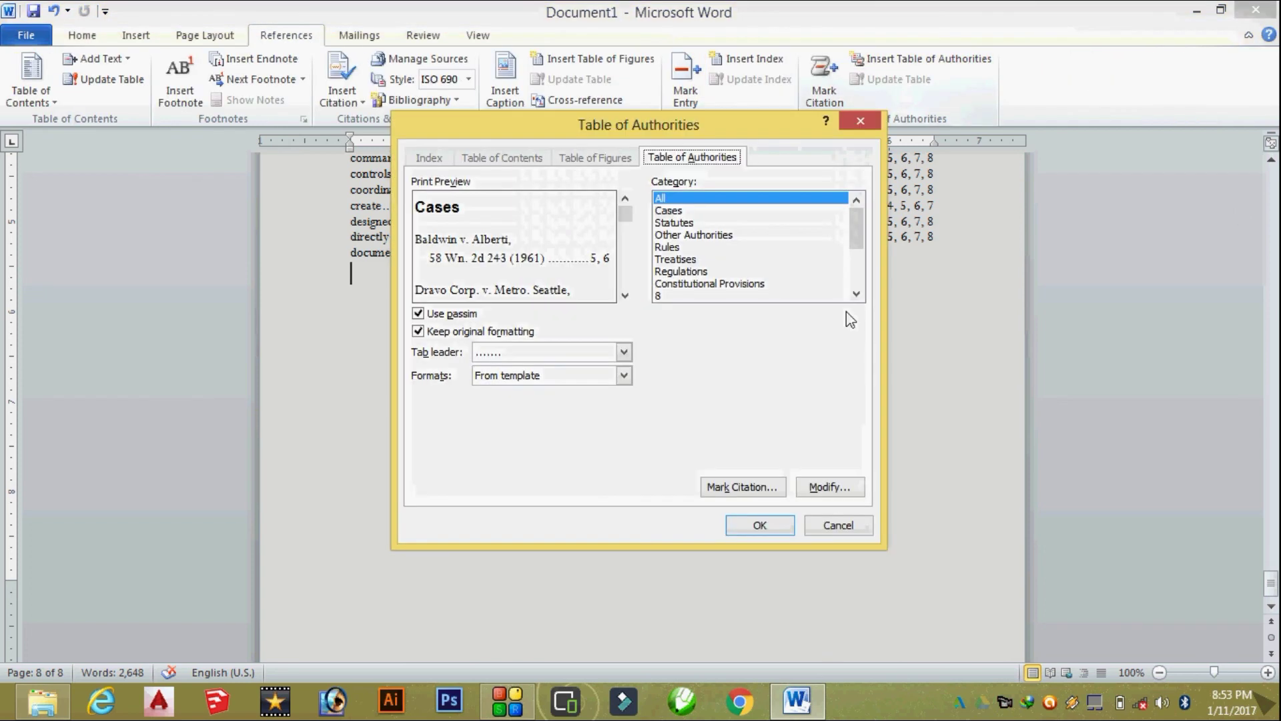
pyautogui.click(761, 526)
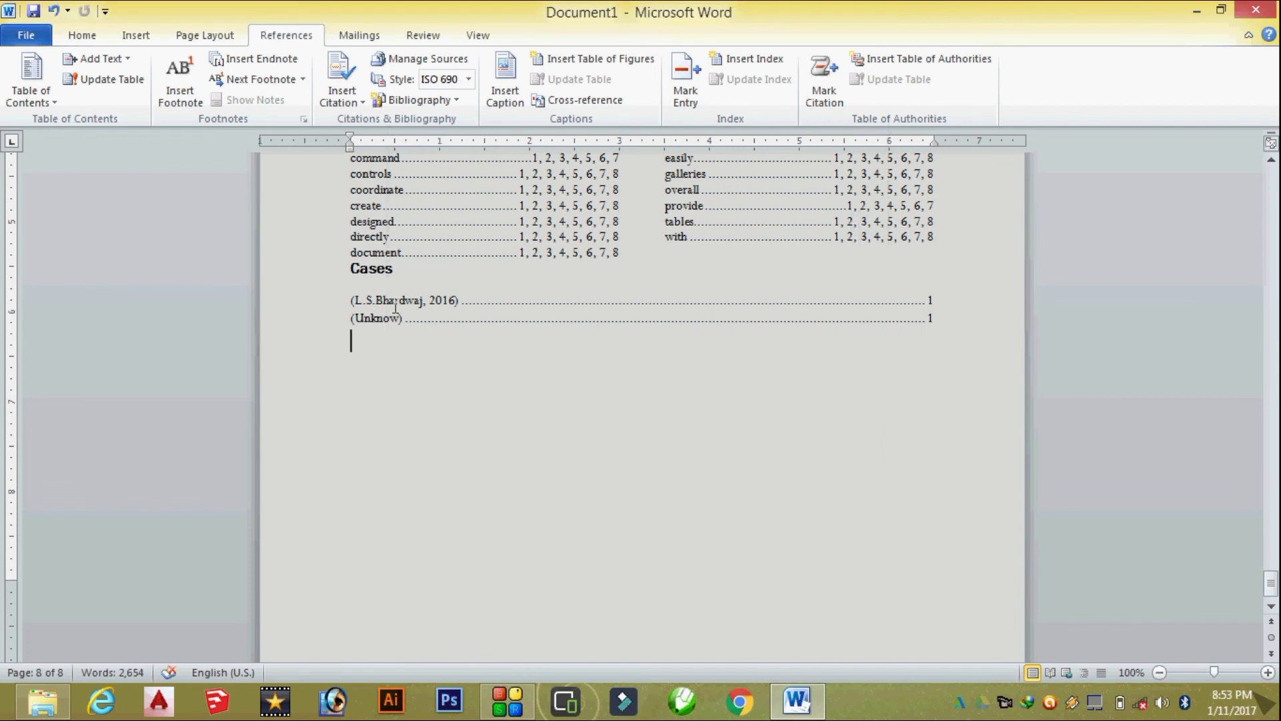
pyautogui.click(385, 320)
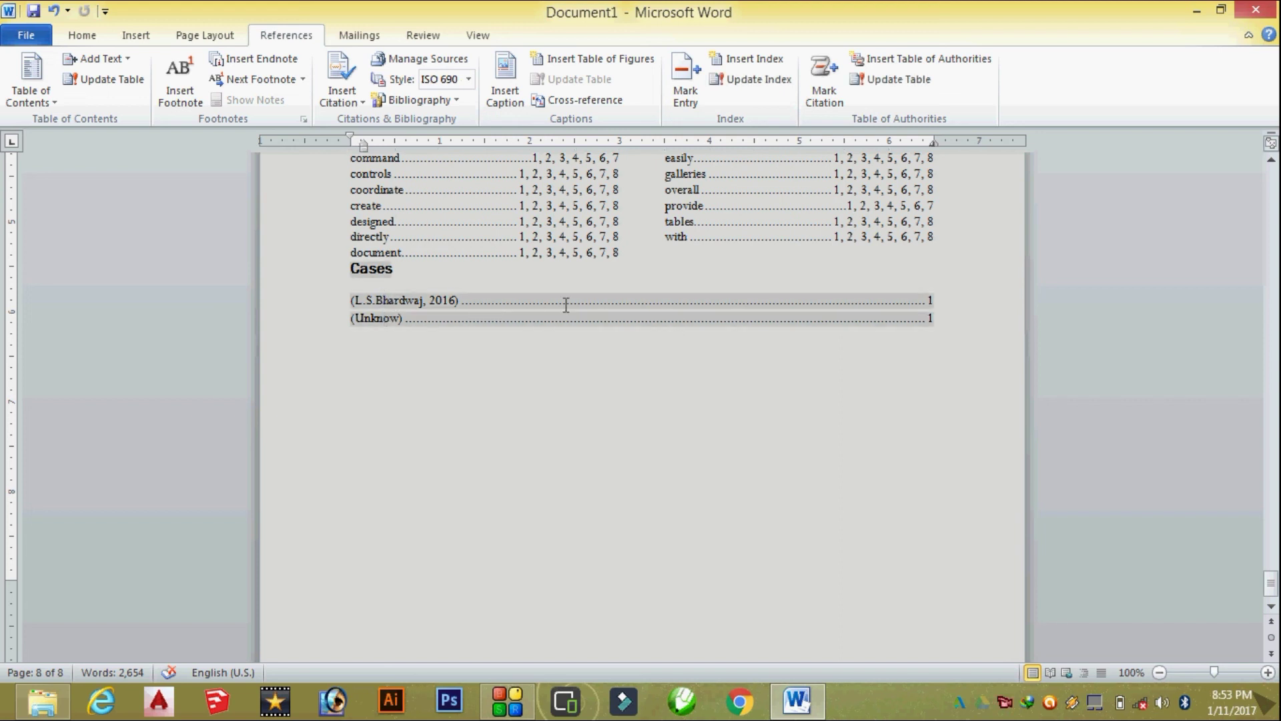
pyautogui.click(894, 79)
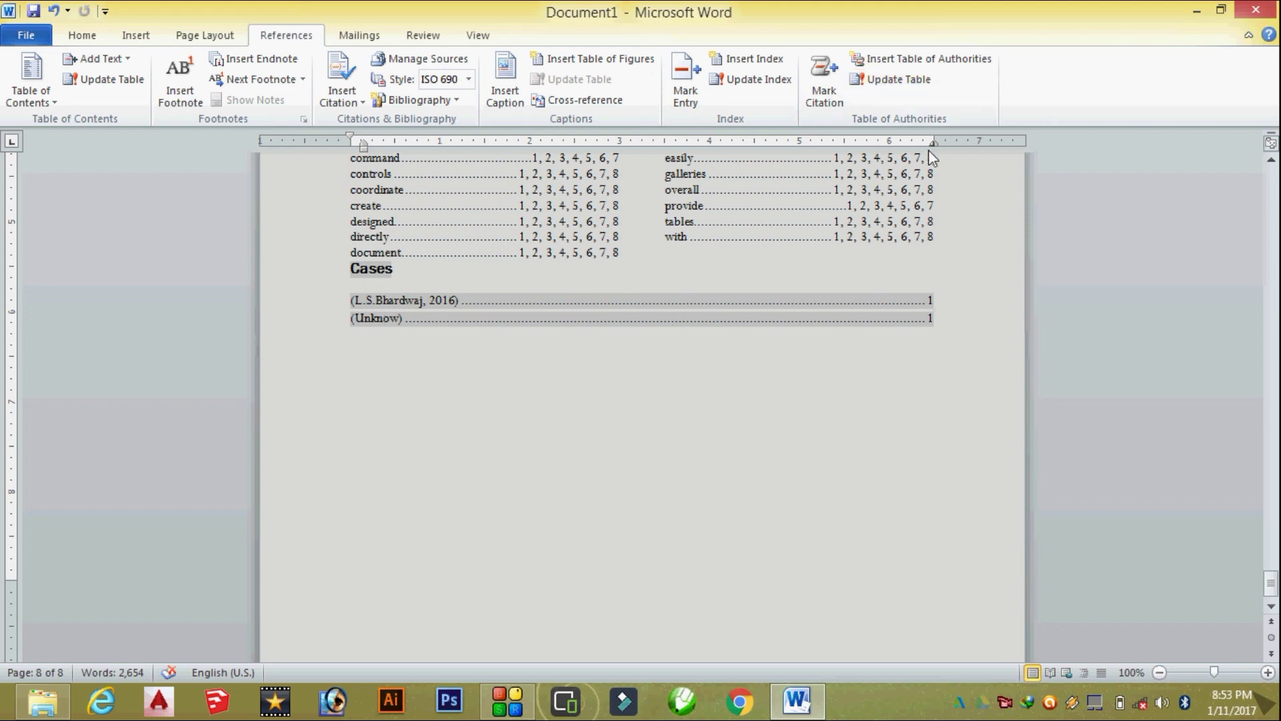